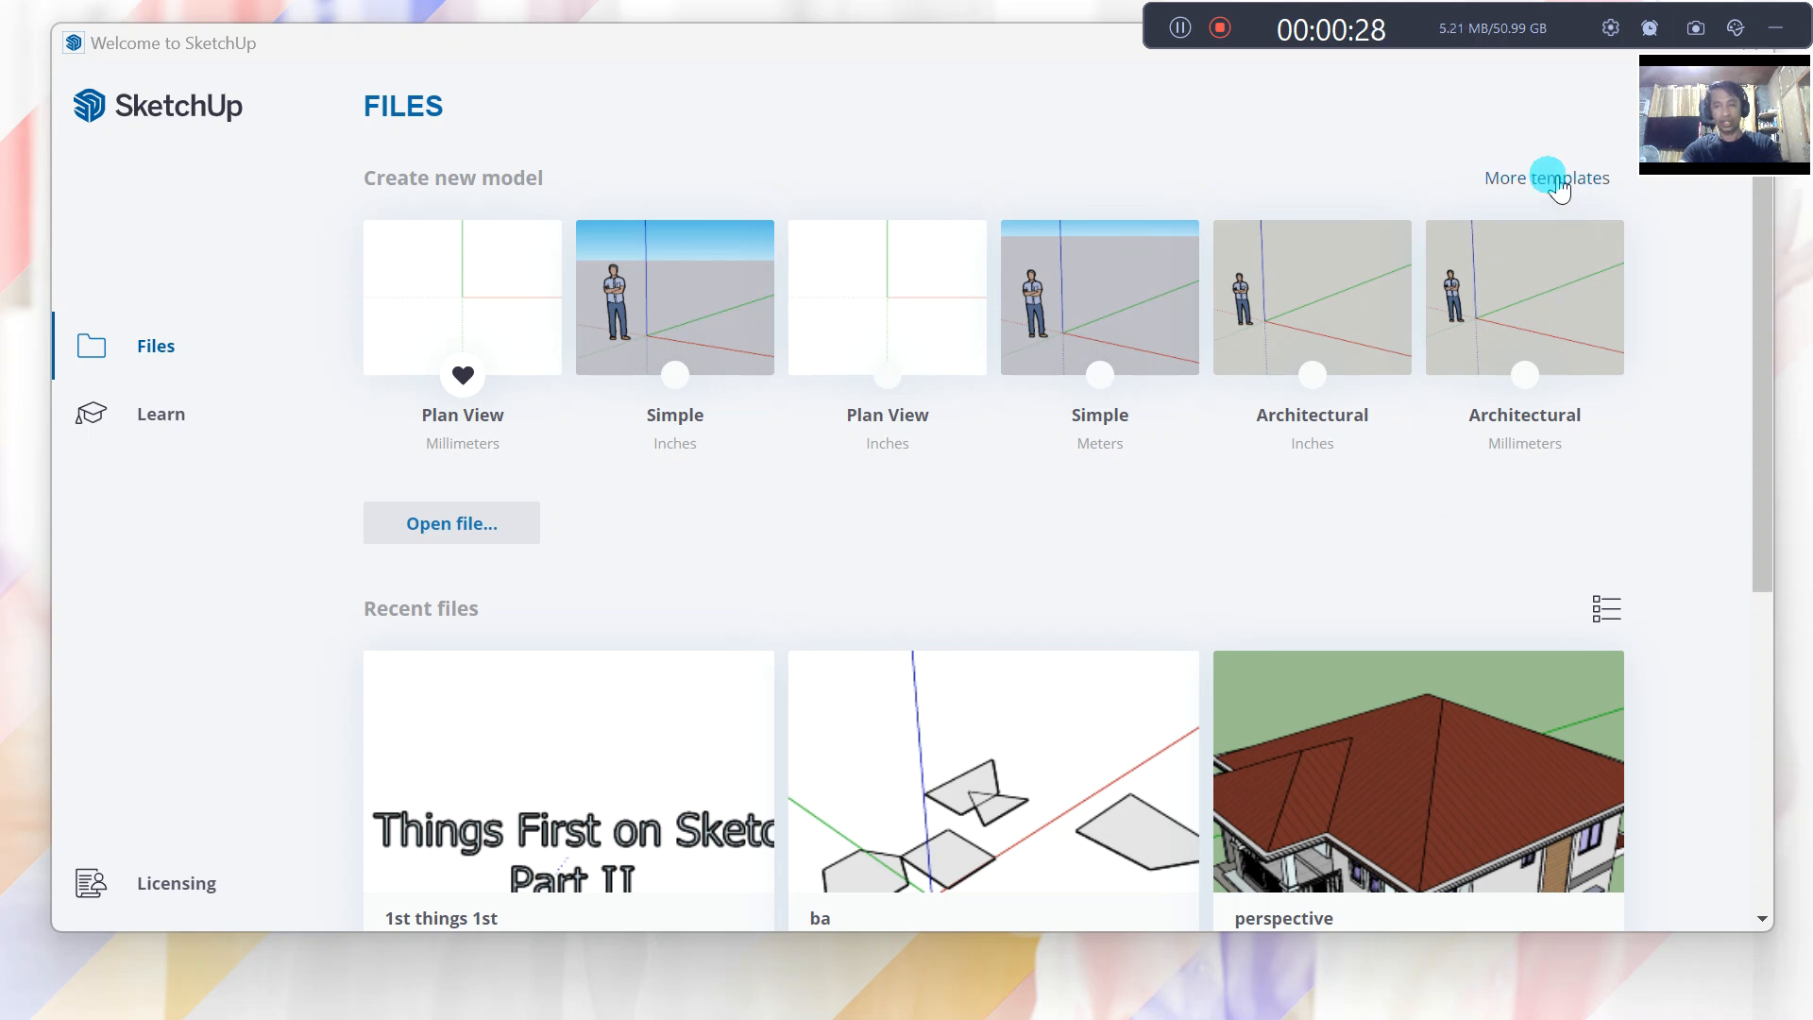
# Step: Create a new model from the Plan View template in millimeters, found among the additional templates
pyautogui.click(1556, 180)
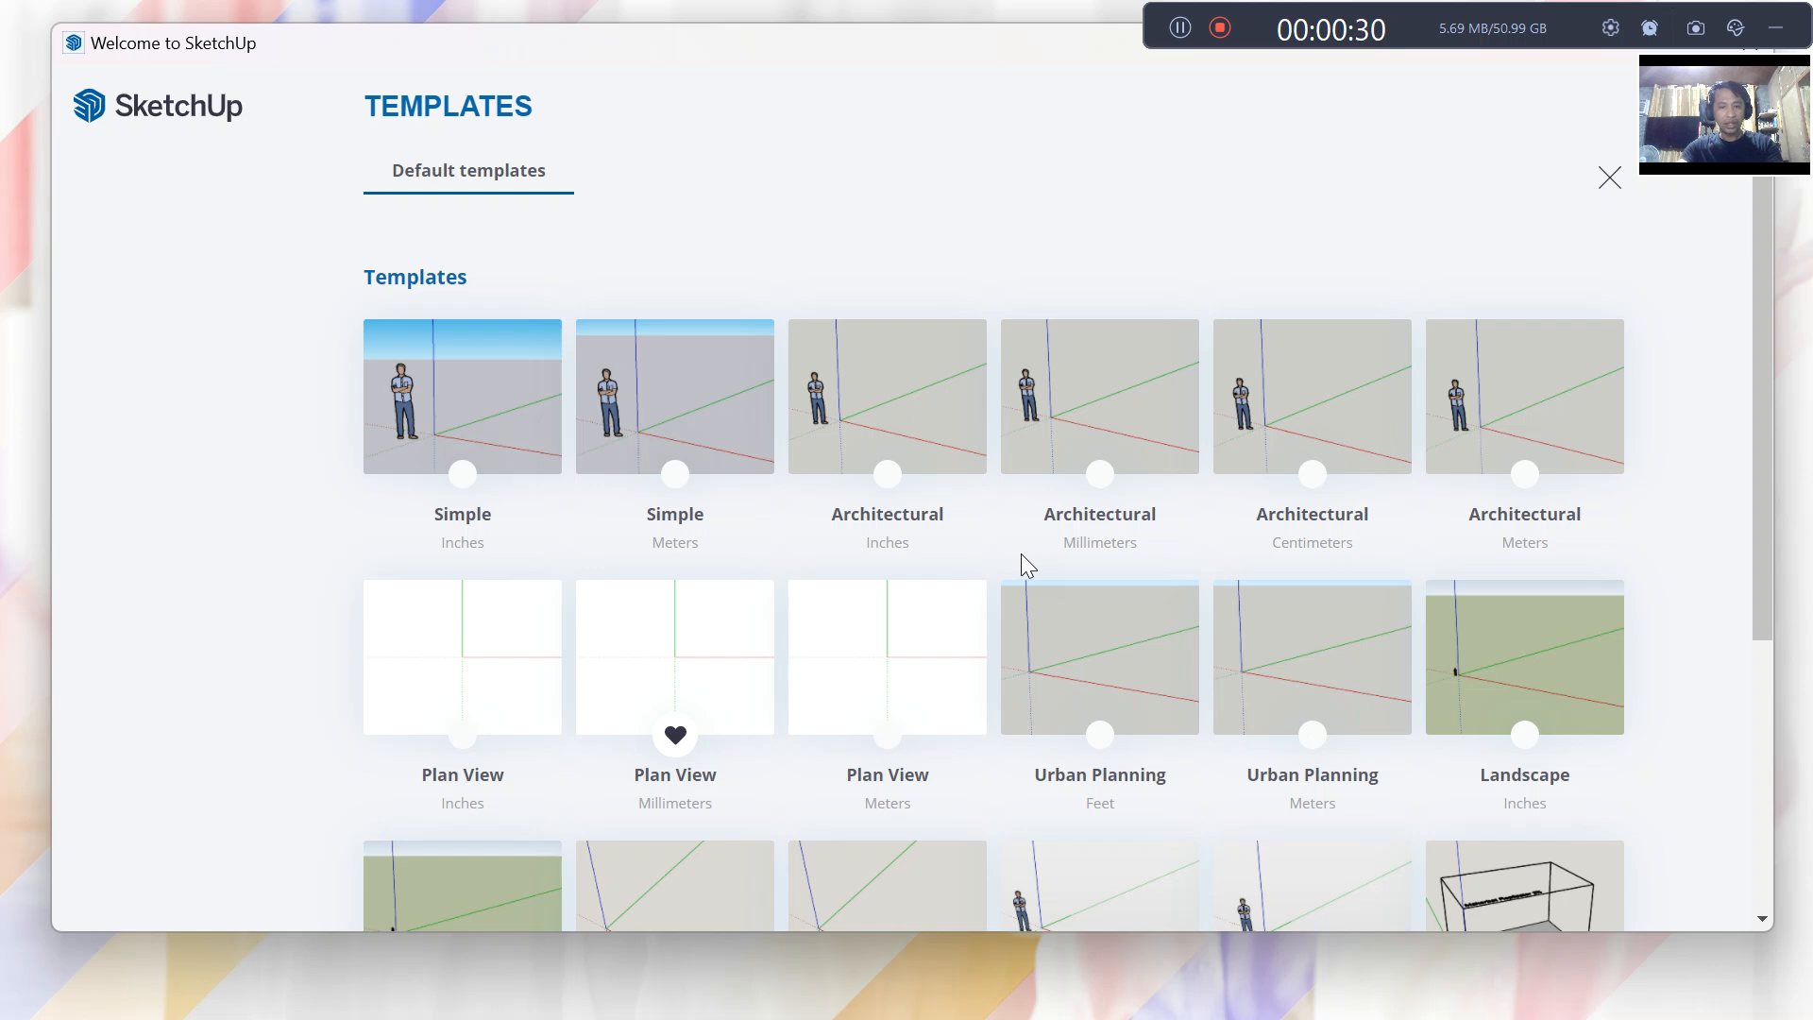
pyautogui.scroll(-2, 1022, 554)
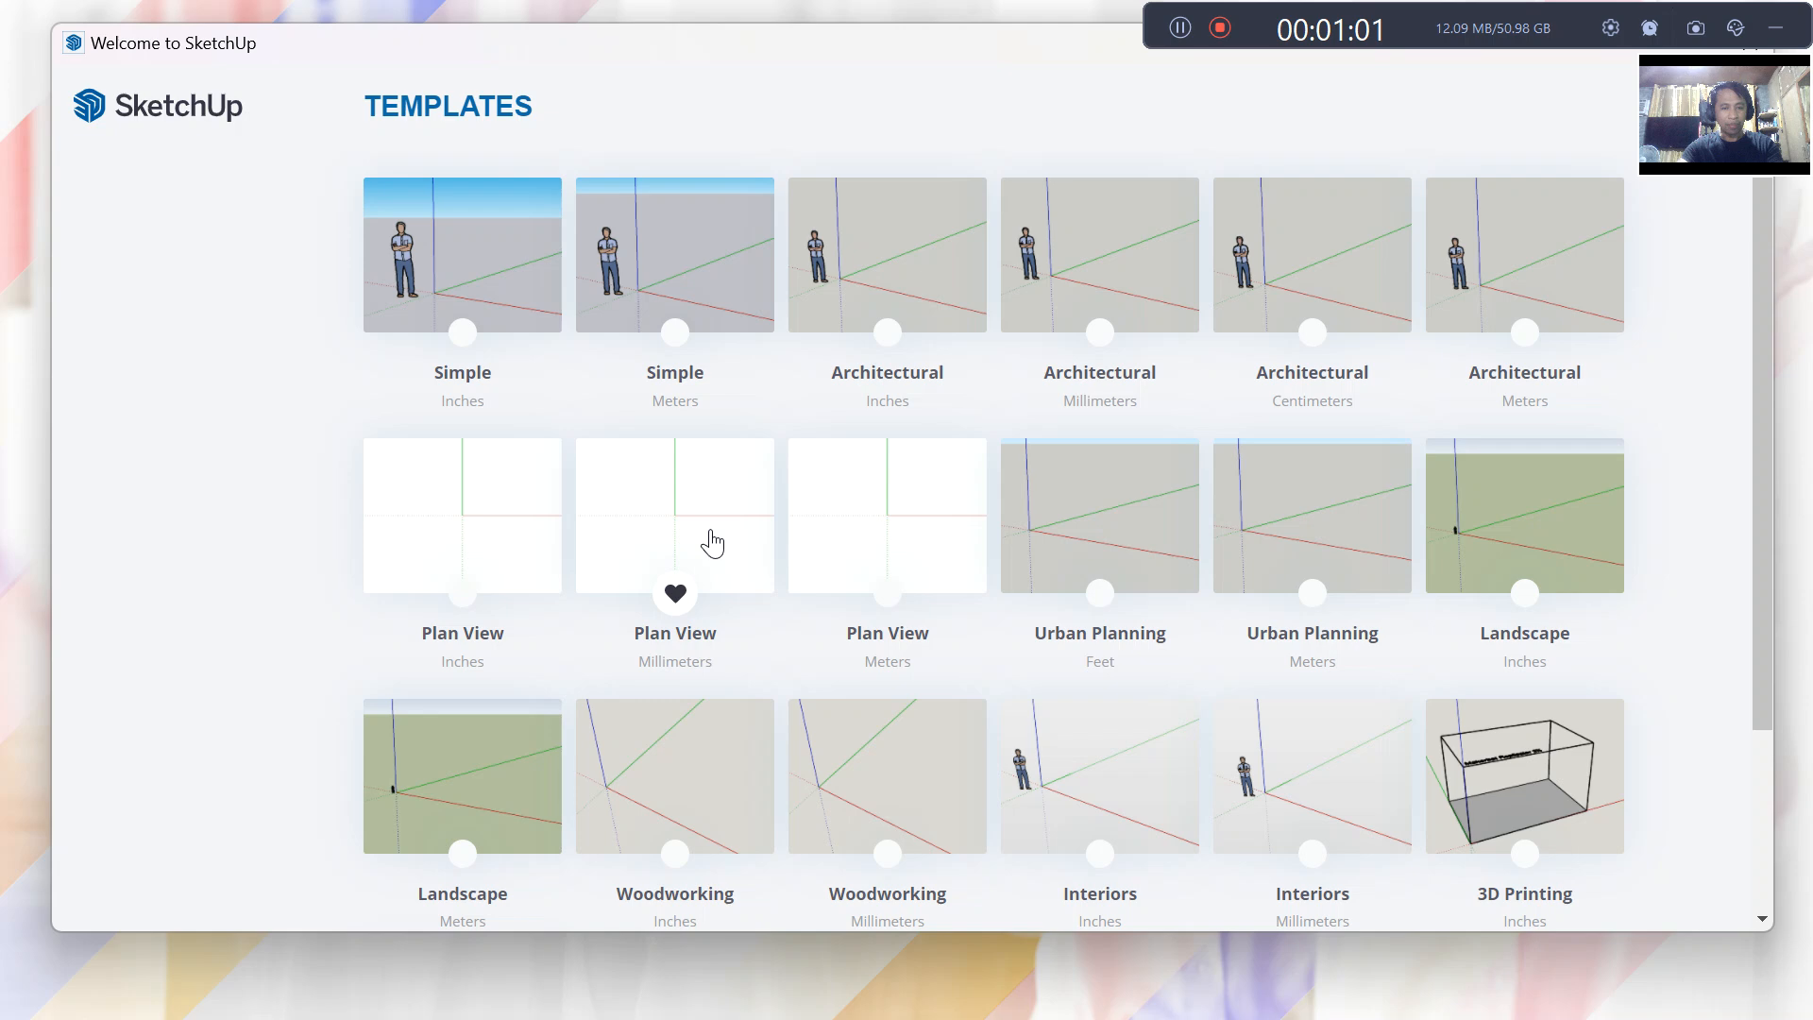
pyautogui.click(705, 529)
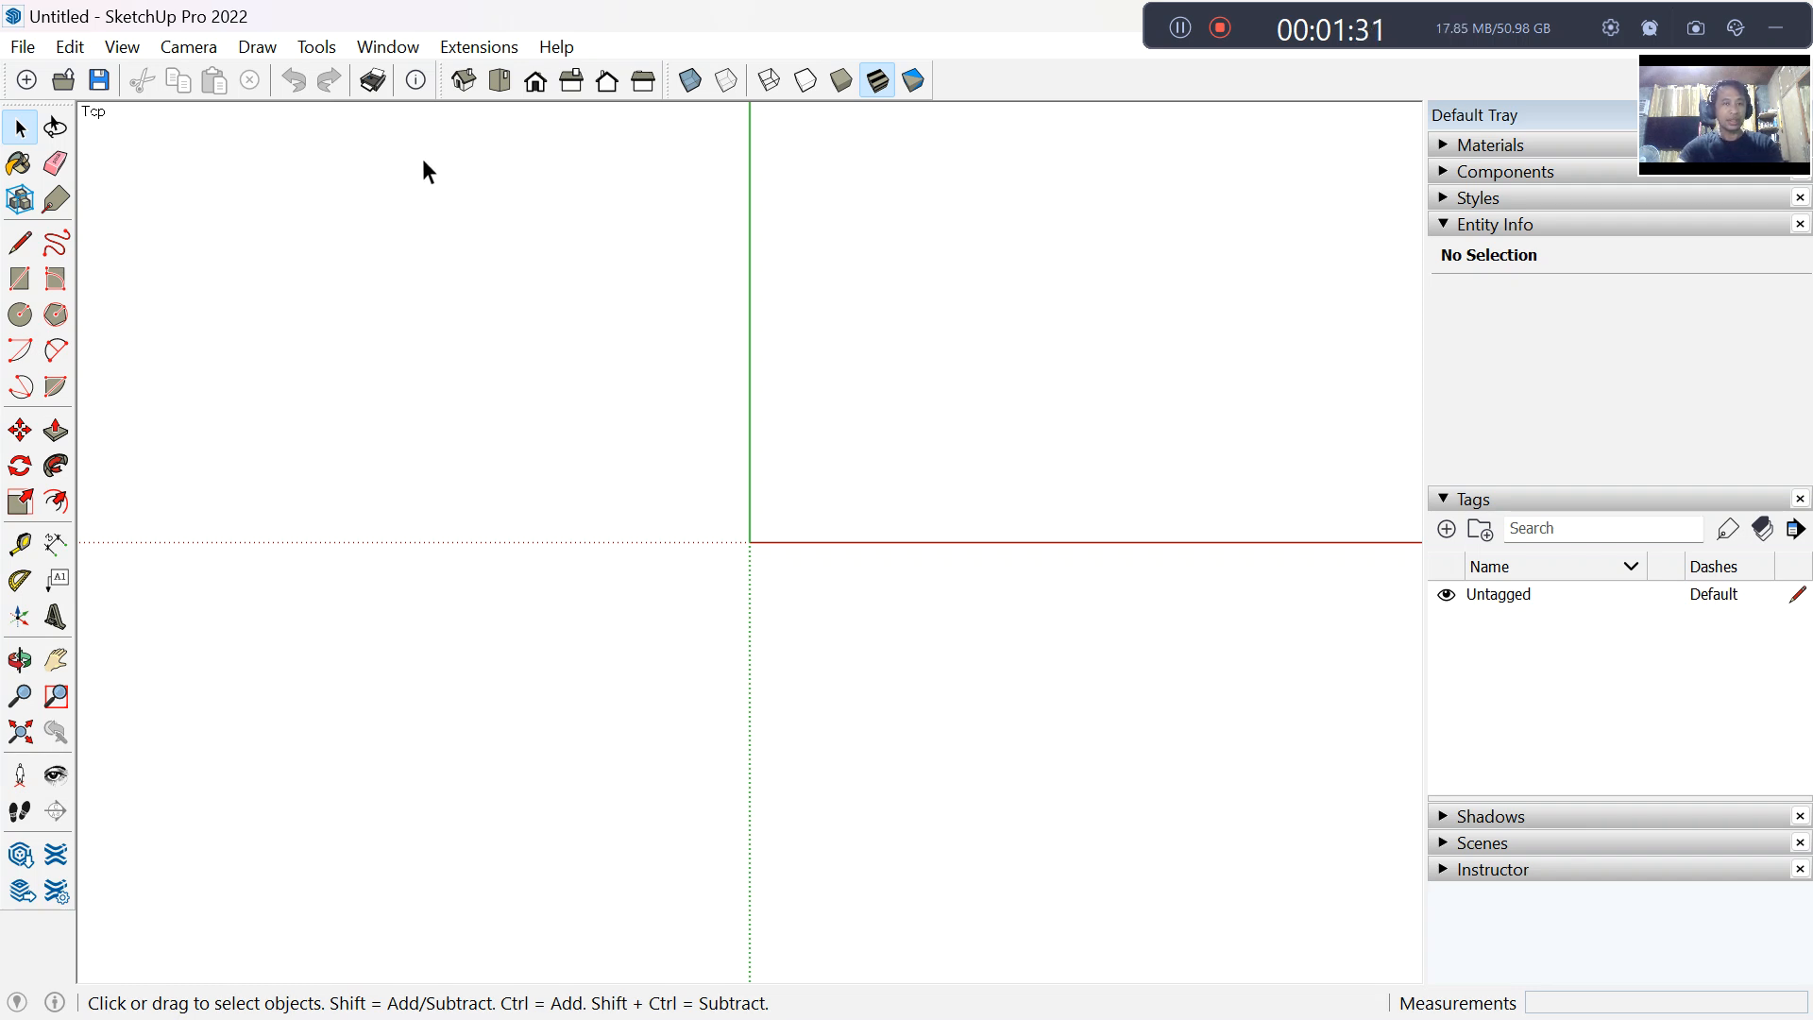
# Step: Set the default drawing template to Plan View with millimeters in the preferences
pyautogui.click(397, 58)
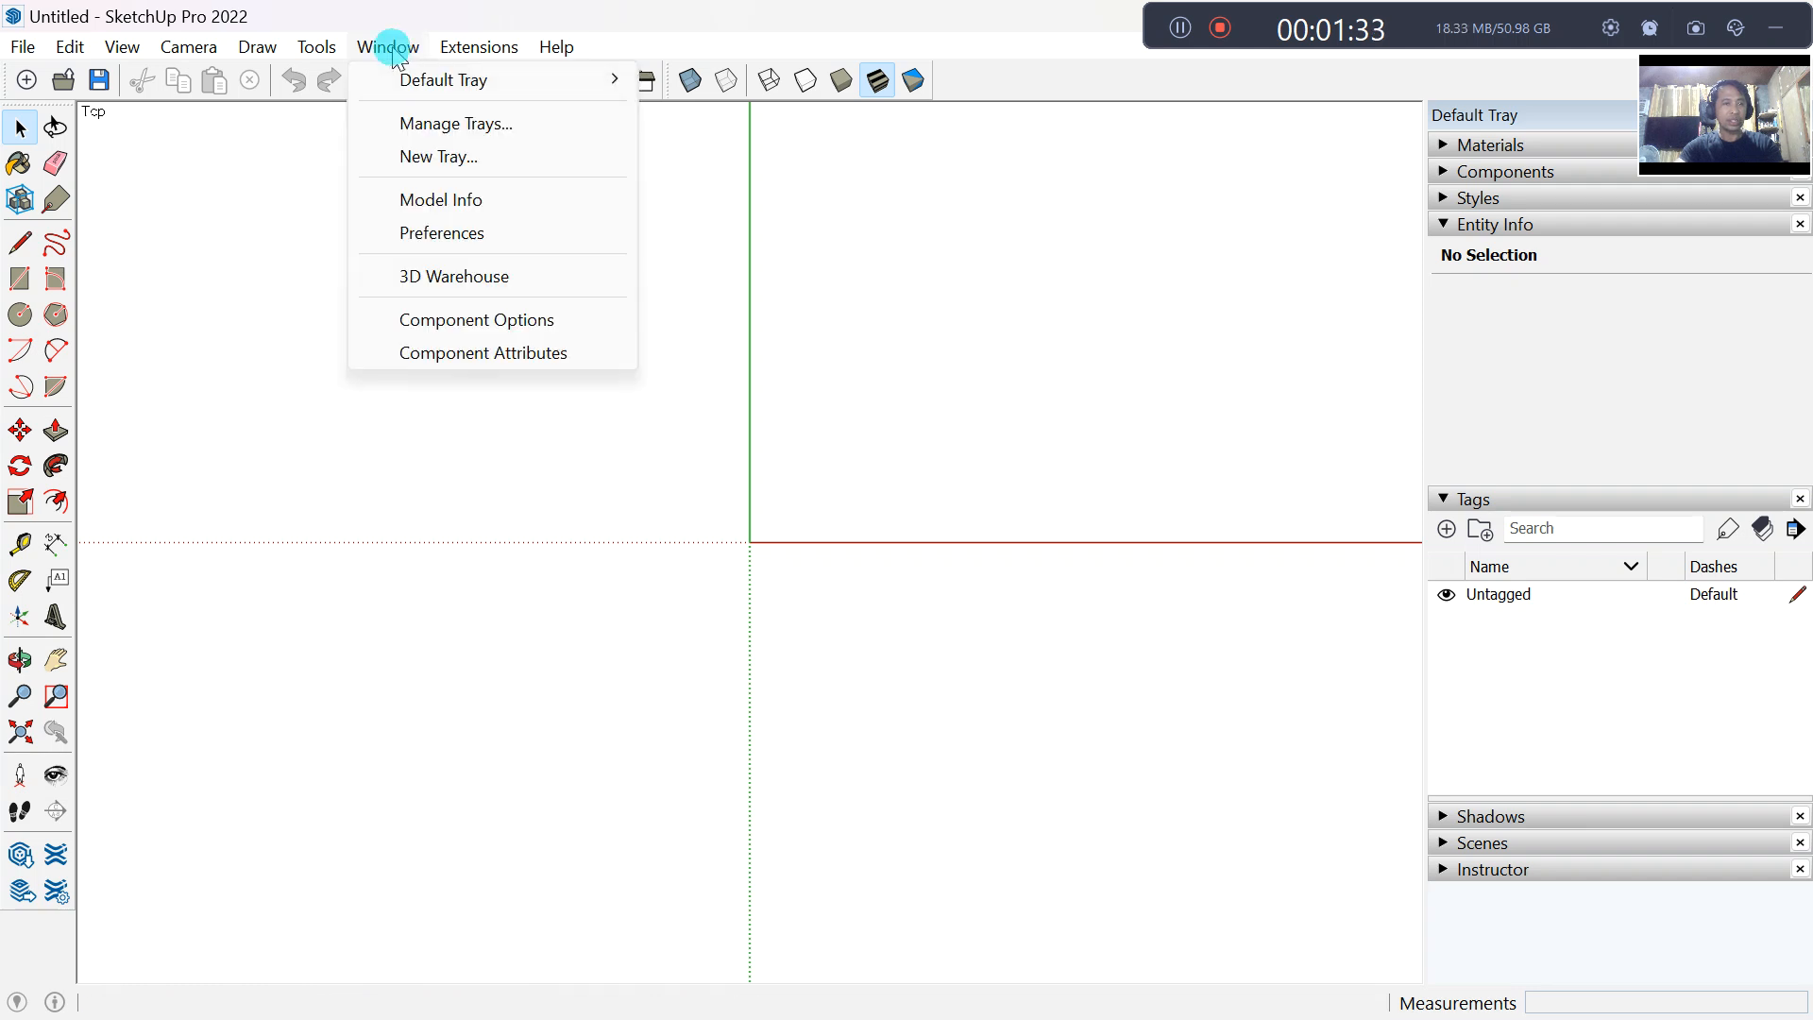
pyautogui.click(421, 236)
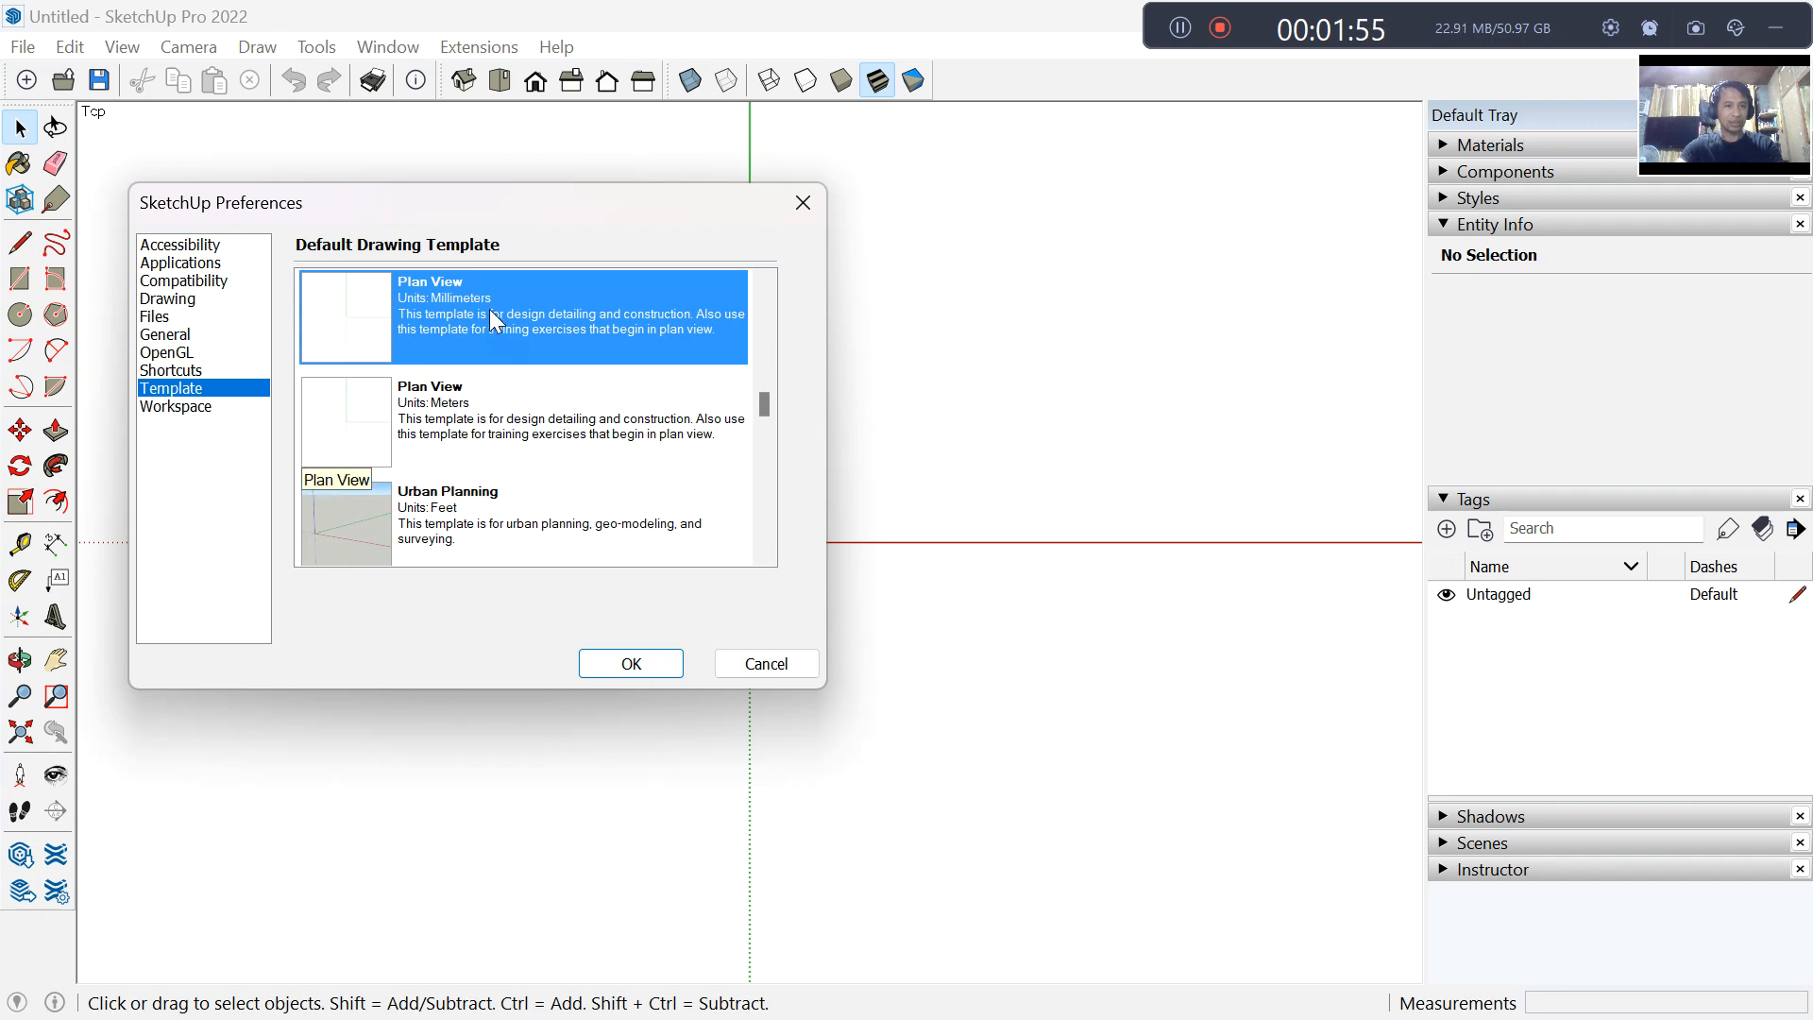
pyautogui.click(642, 667)
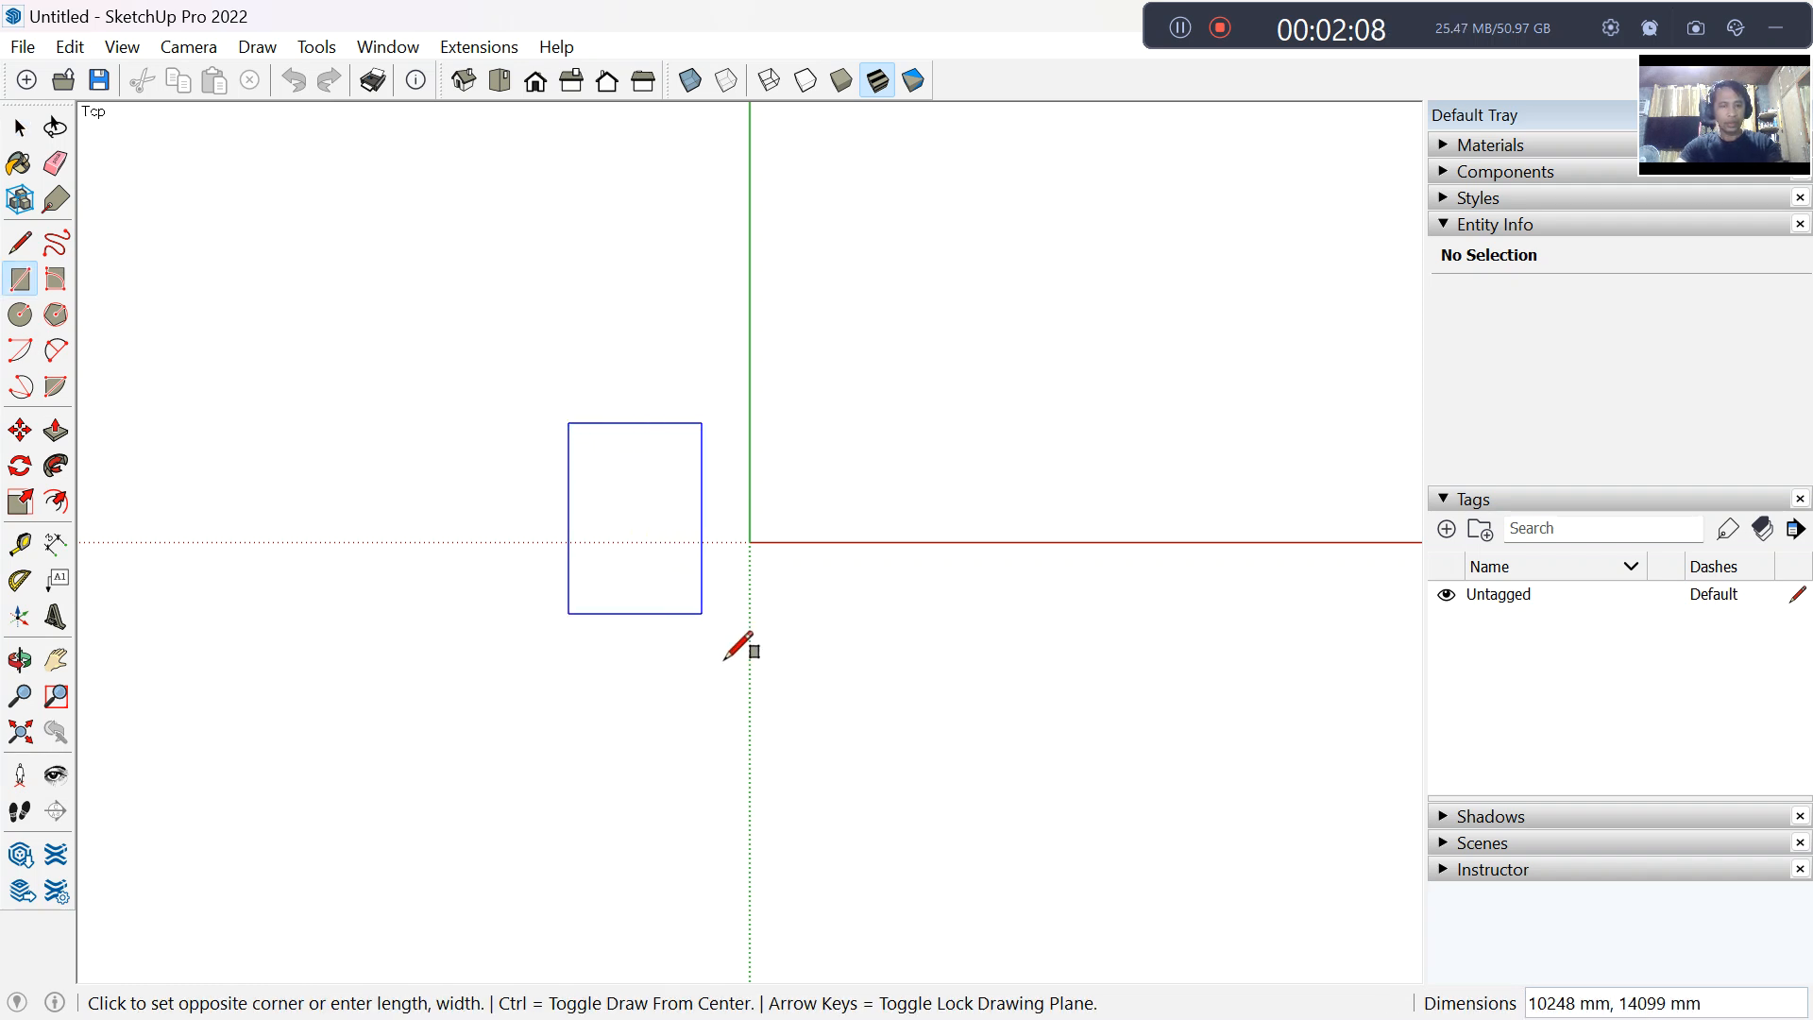
# Step: Draw a rectangle about 13100 × 16100 mm ending on the green axis and move its upper-right corner outward about 6800 mm along the red axis
pyautogui.click(752, 682)
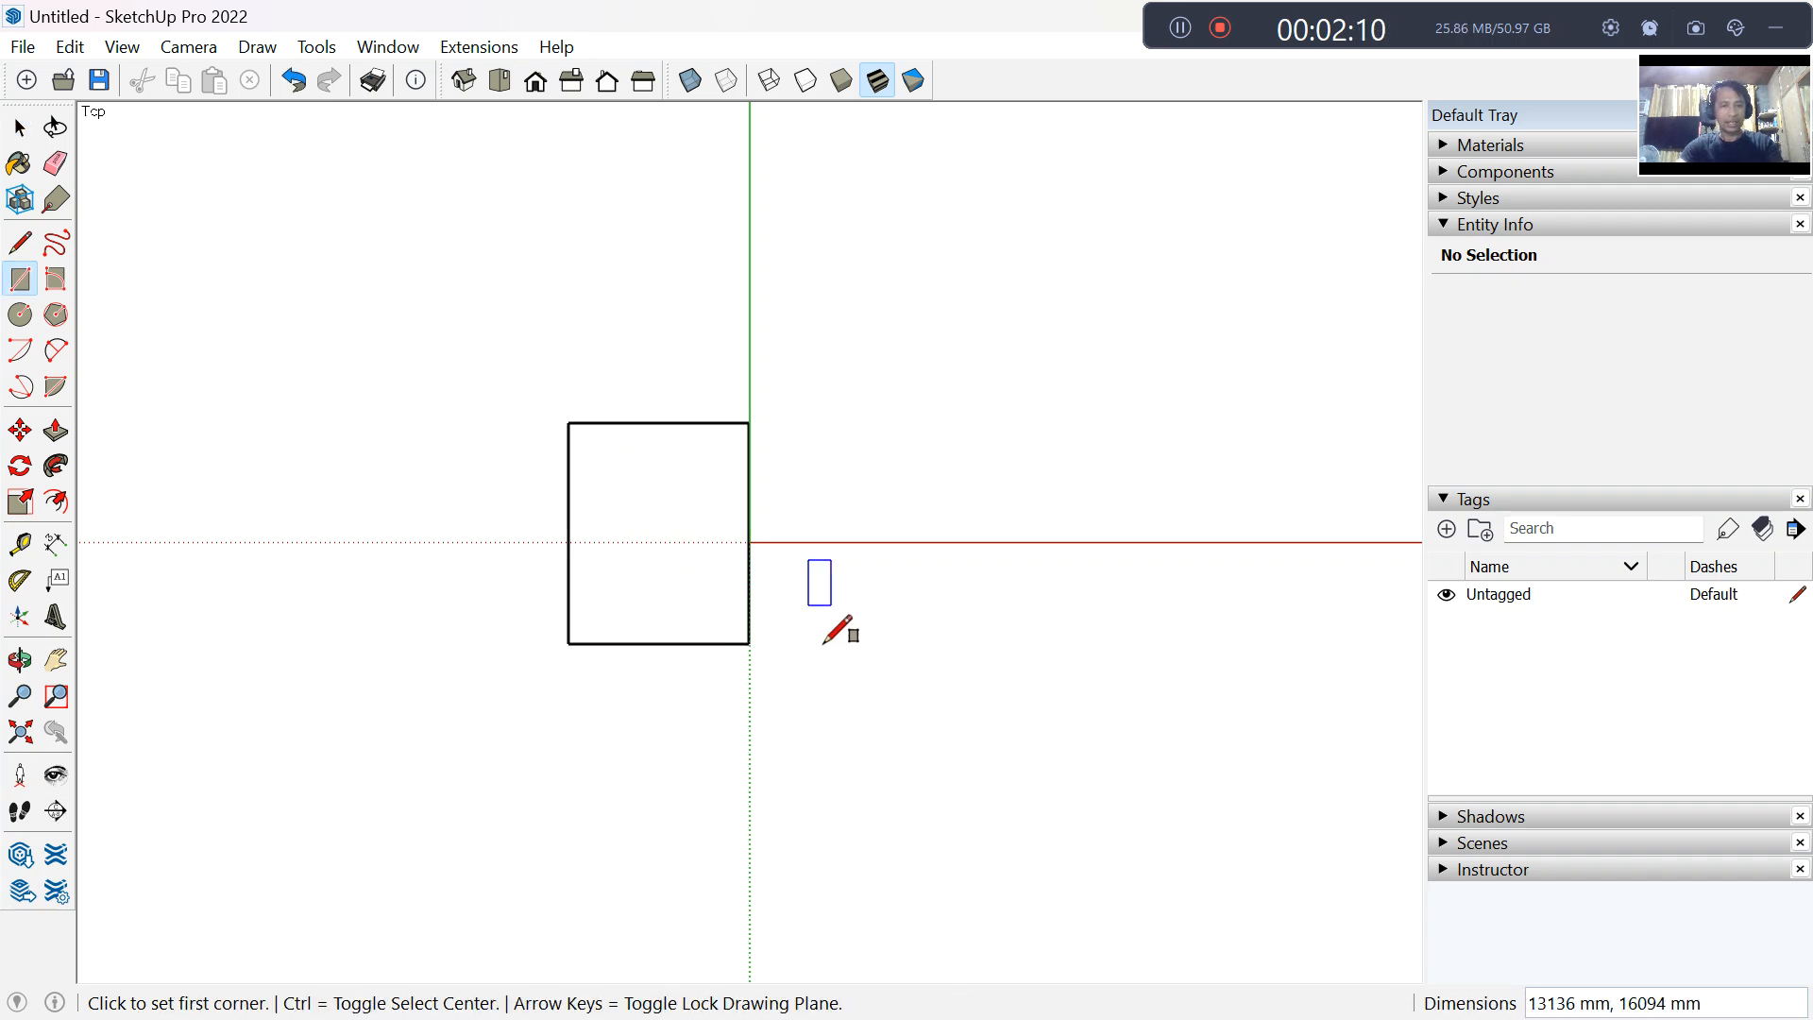
pyautogui.press('m')
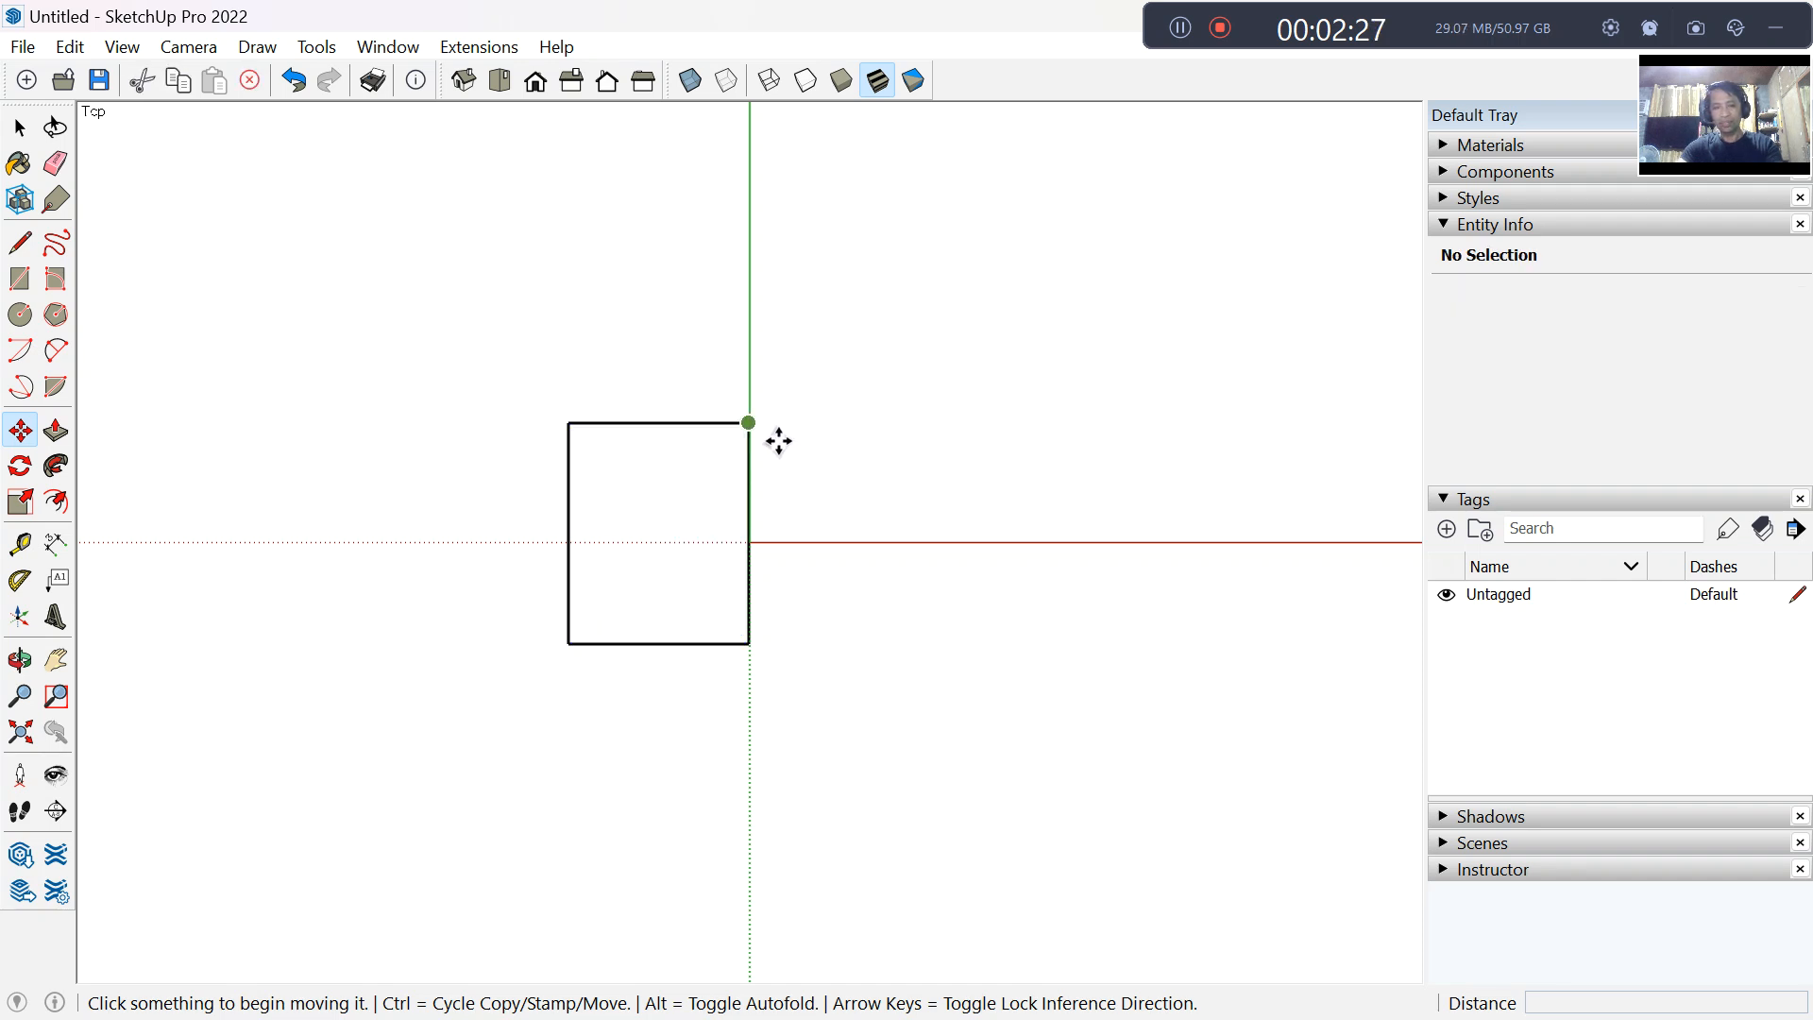
pyautogui.click(763, 433)
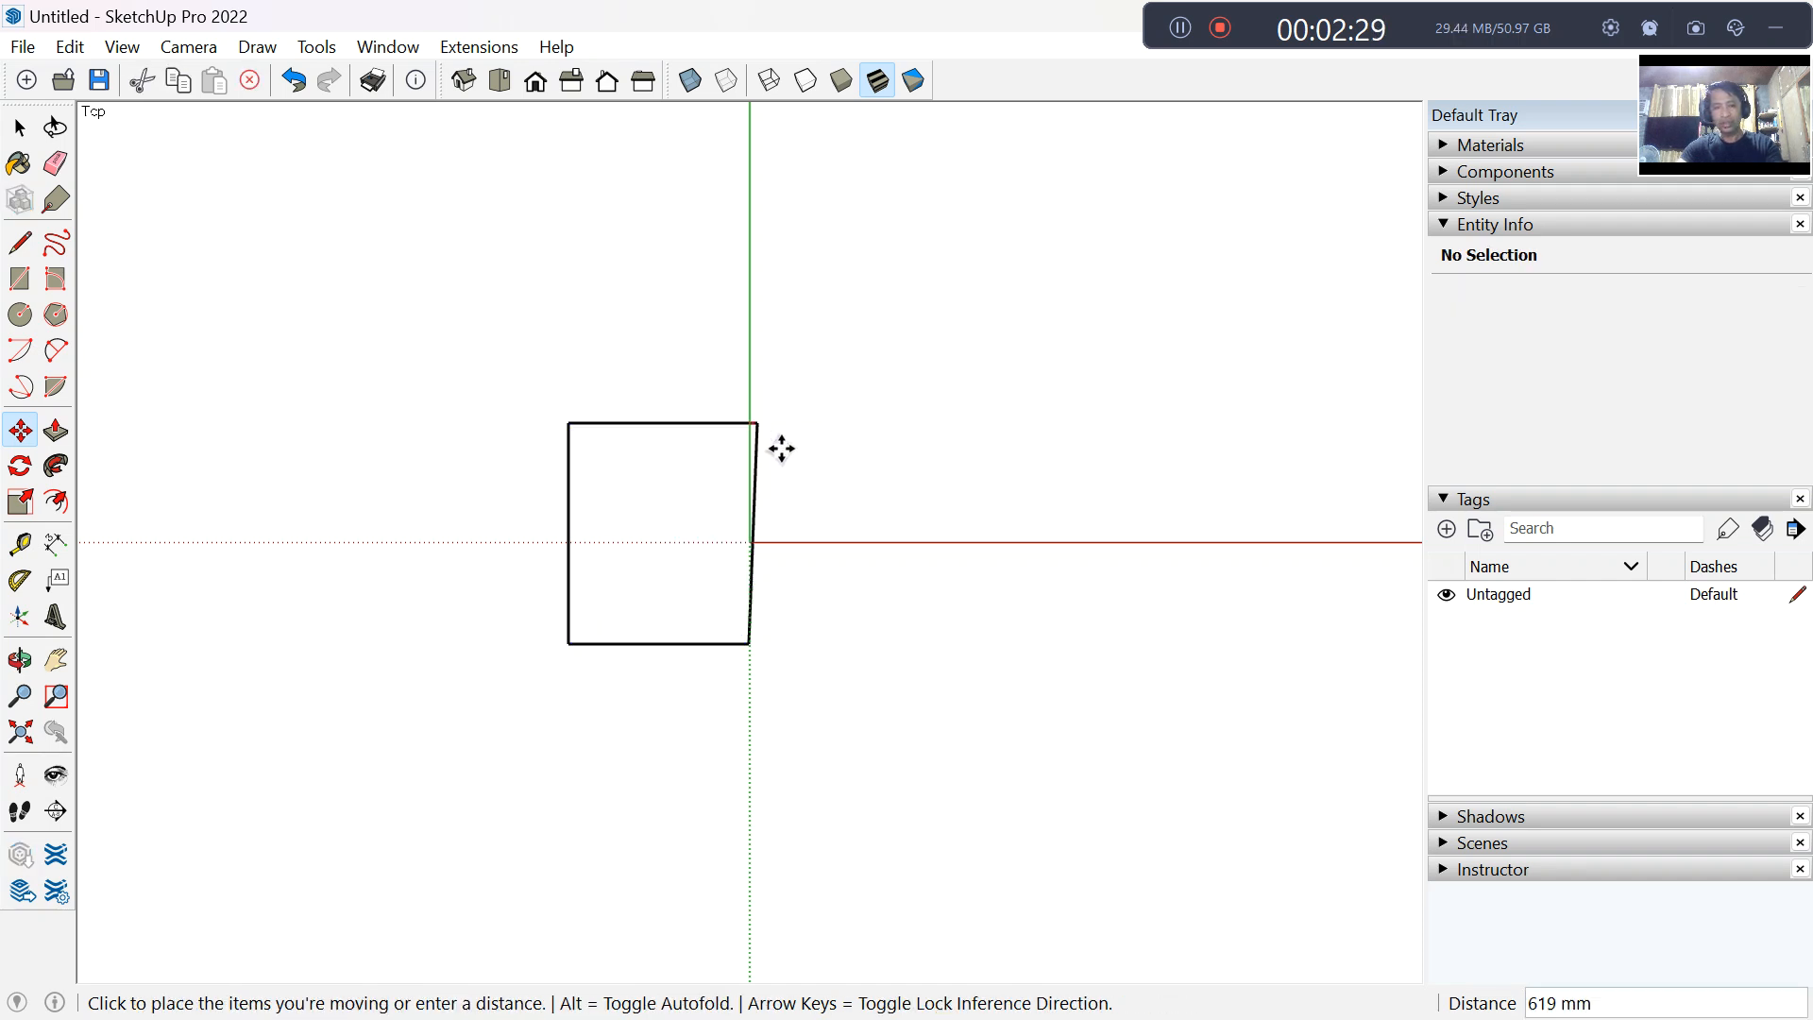
pyautogui.click(863, 443)
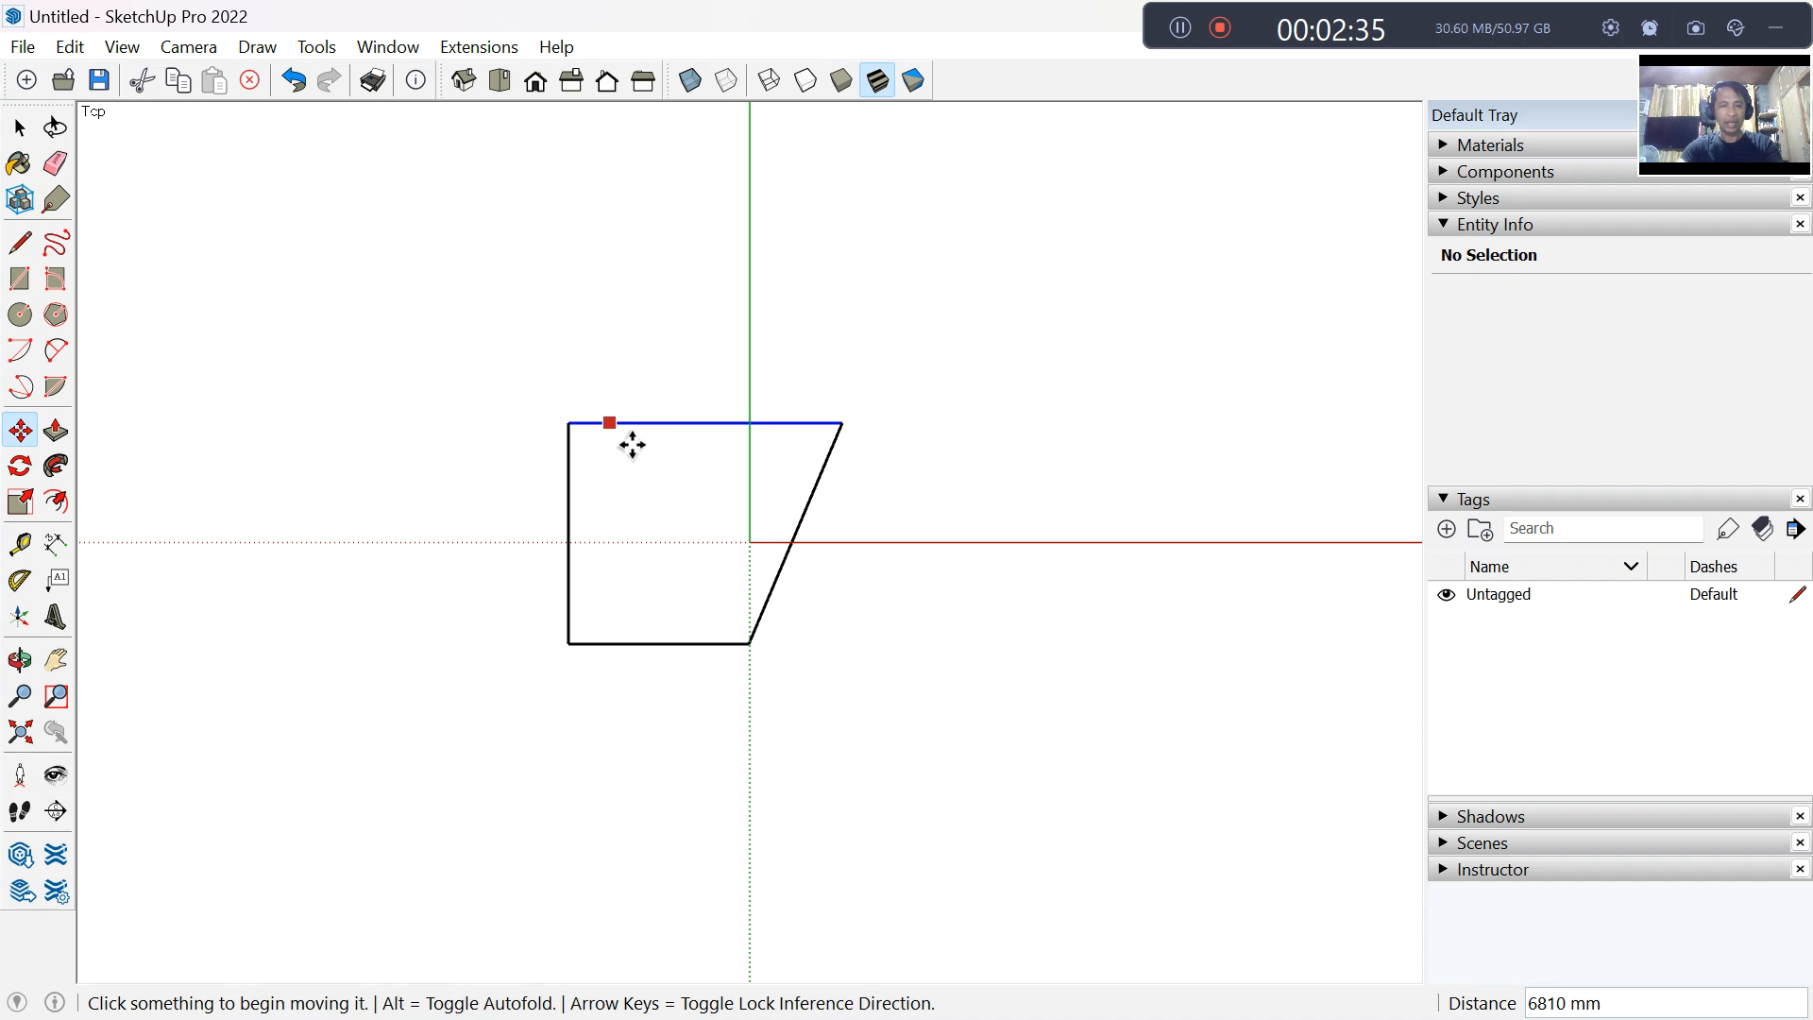
# Step: Move the shape's top edge up about 8800 mm and move the whole face about 16300 mm along the red axis
pyautogui.click(609, 423)
pyautogui.click(595, 303)
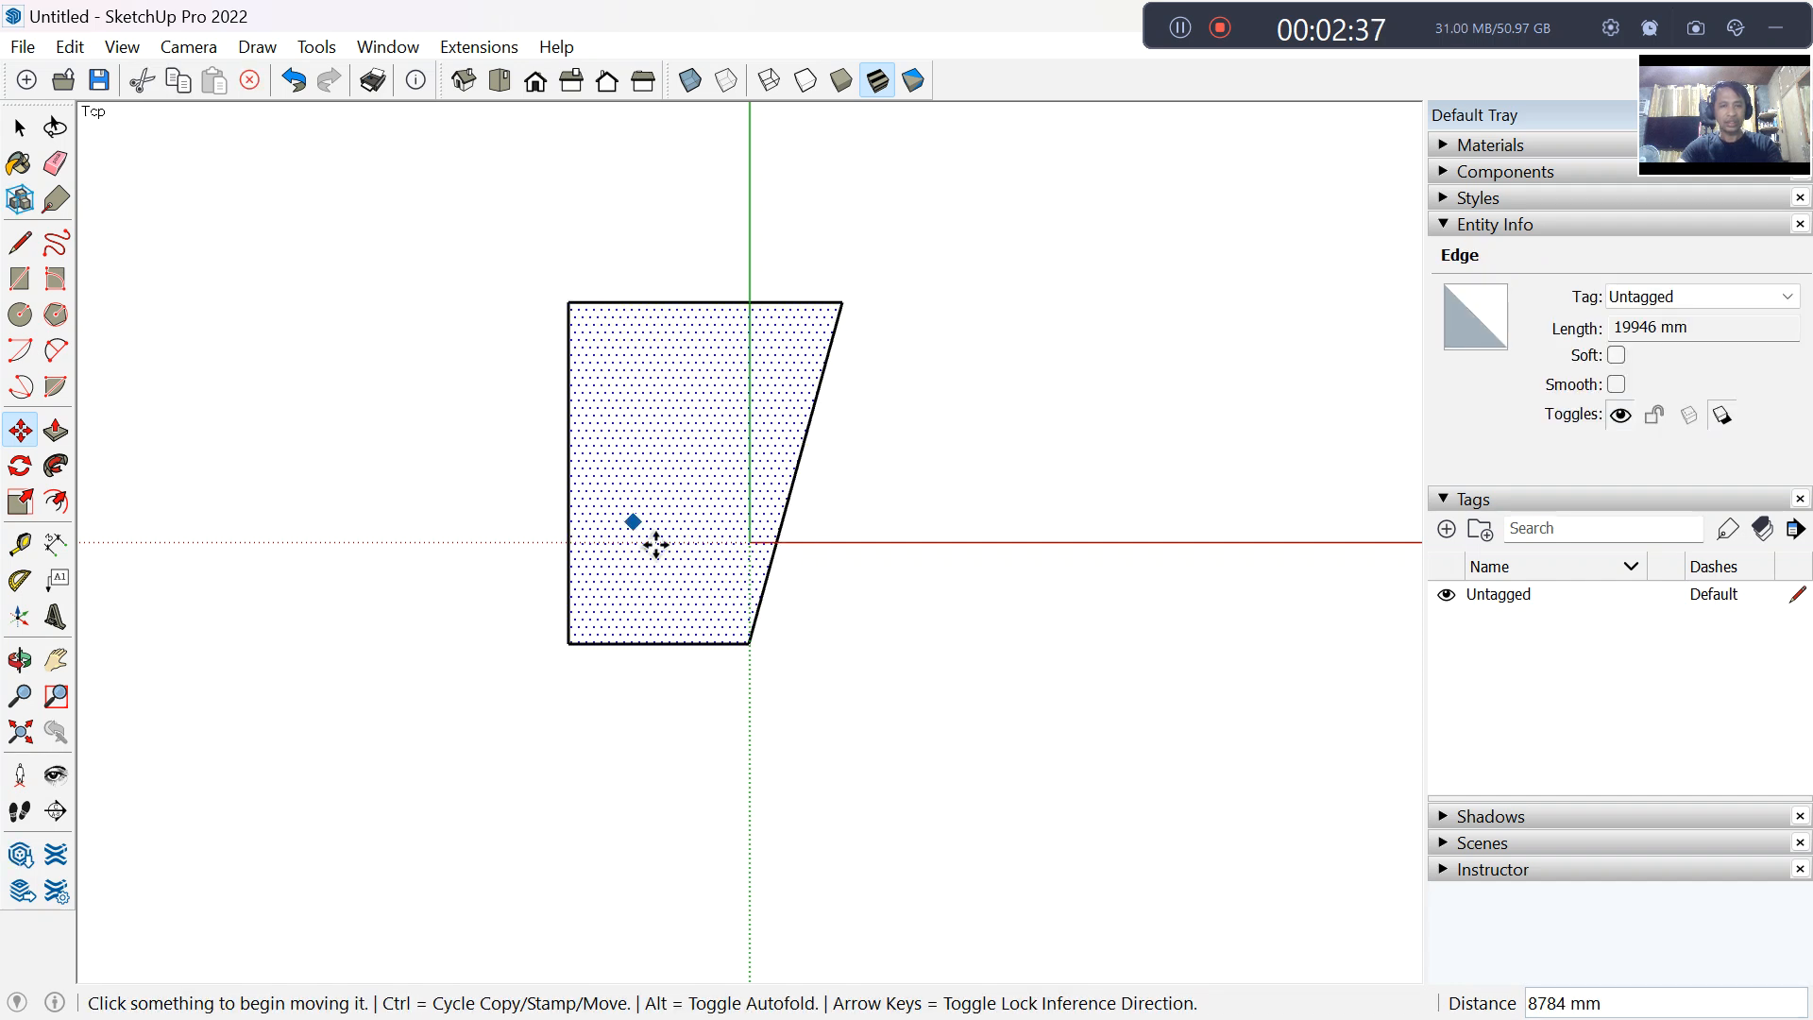
pyautogui.click(687, 452)
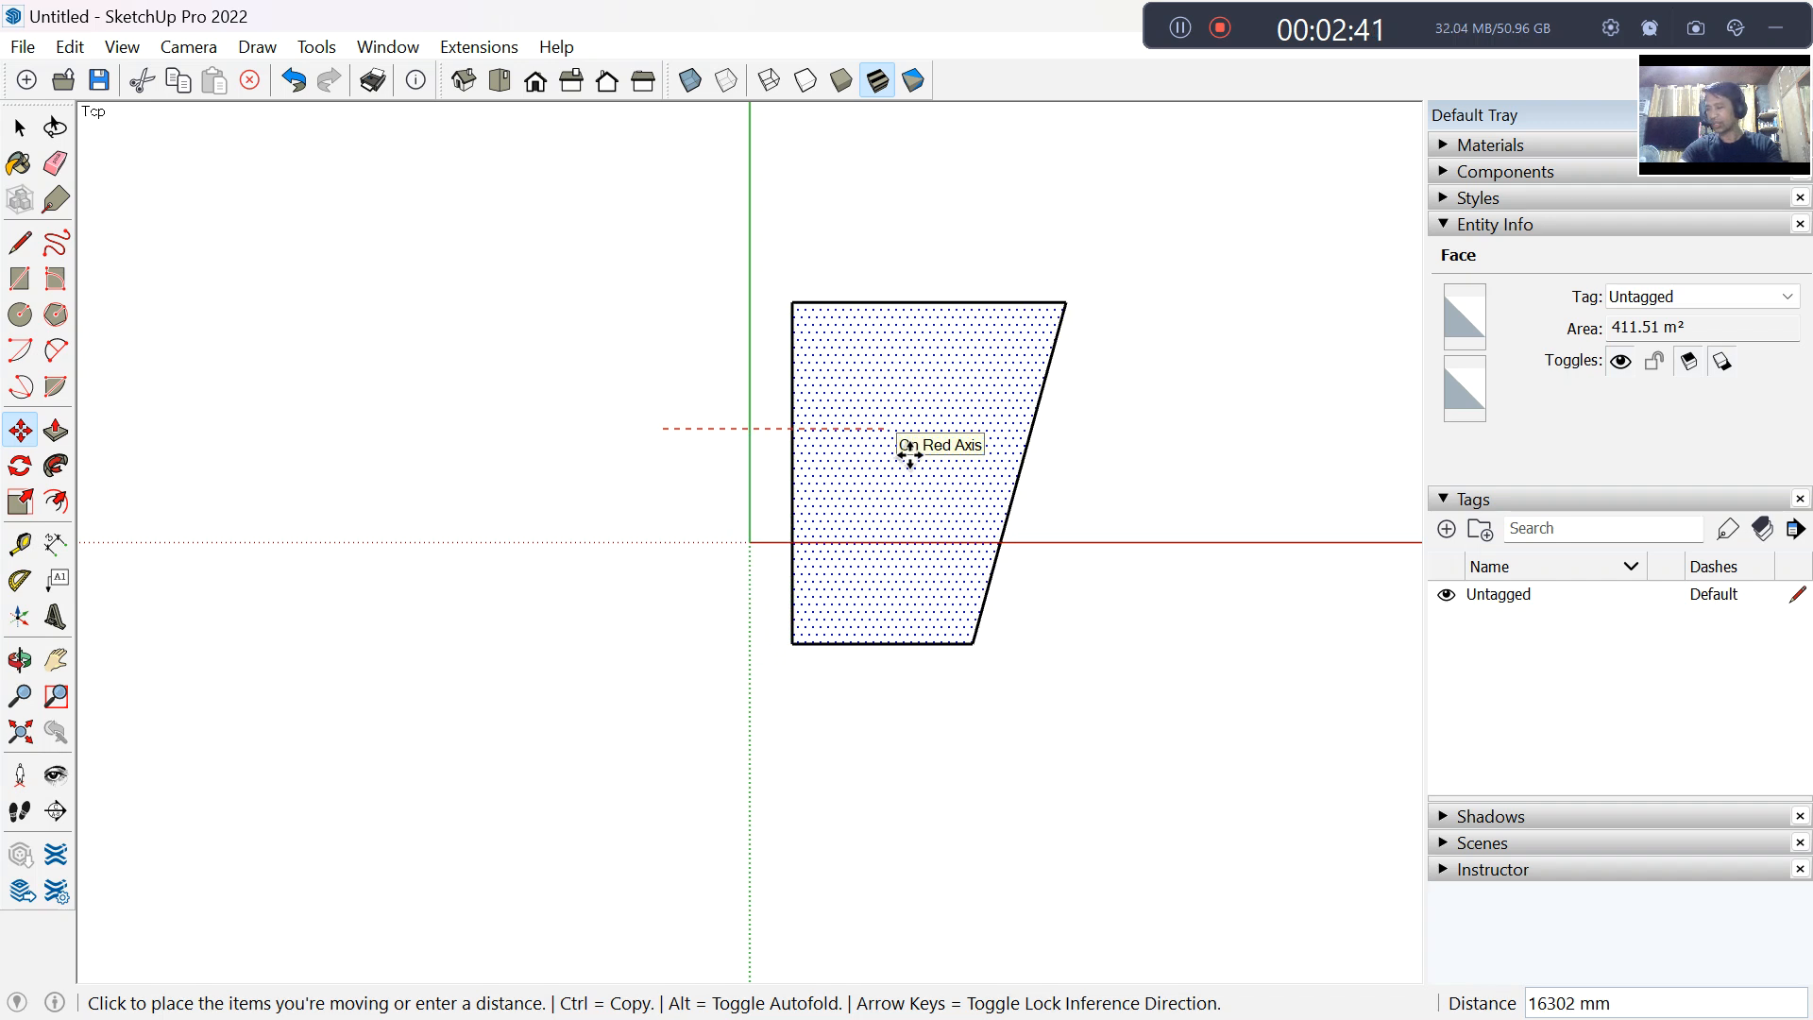
pyautogui.click(909, 456)
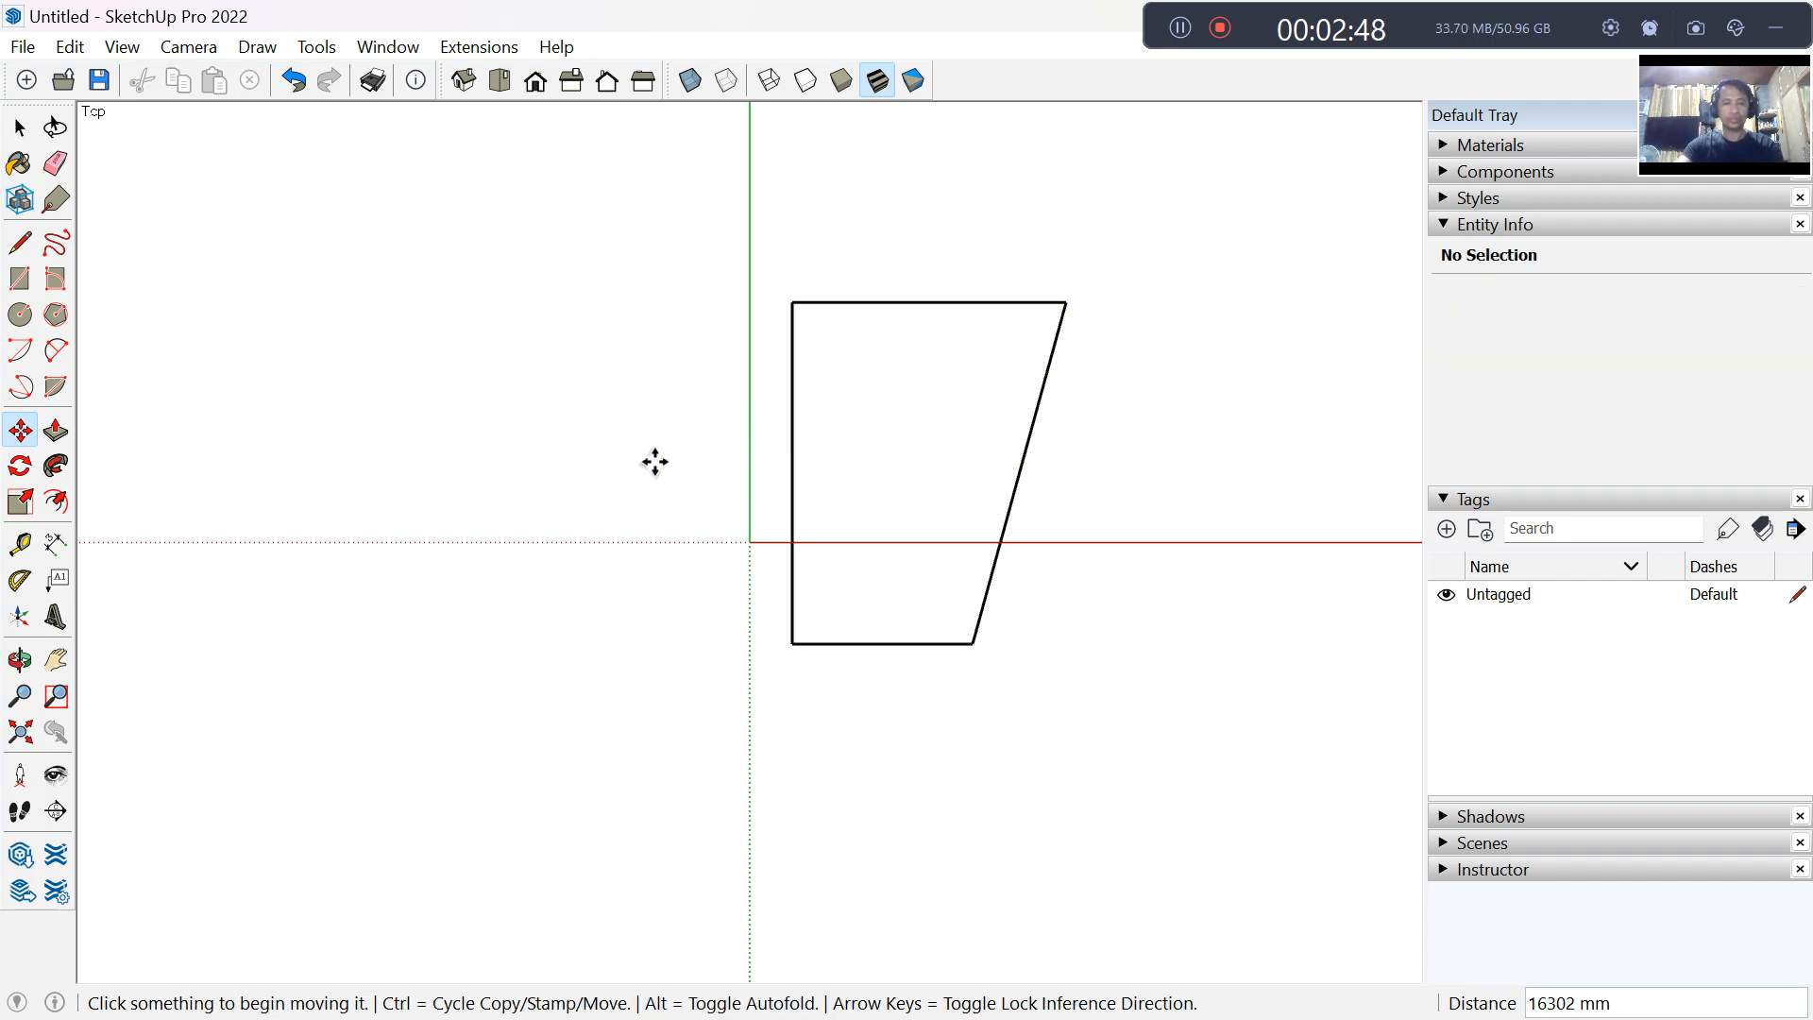
# Step: Move the shape's upper-right corner outward about 12800 mm along the red axis
pyautogui.middleClick(941, 490)
pyautogui.keyDown('shift'); pyautogui.moveTo(942, 489); pyautogui.dragTo(696, 486, button='middle'); pyautogui.keyUp('shift')
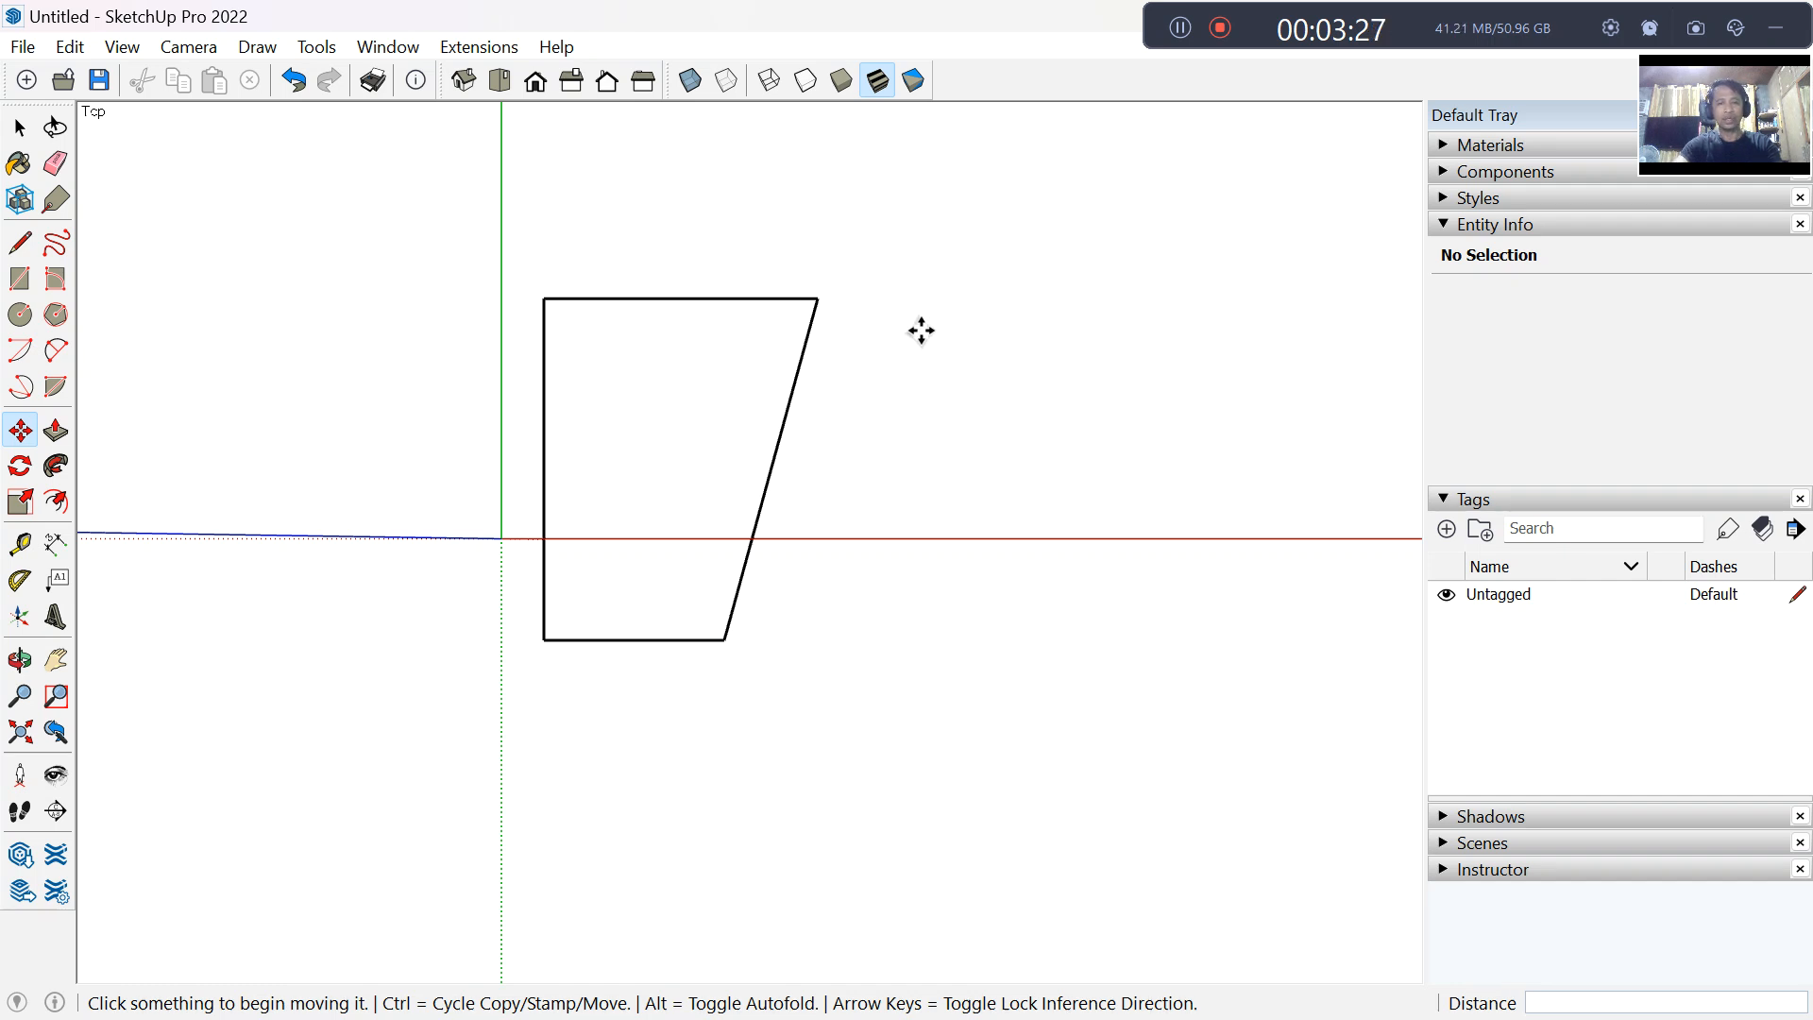
pyautogui.click(822, 302)
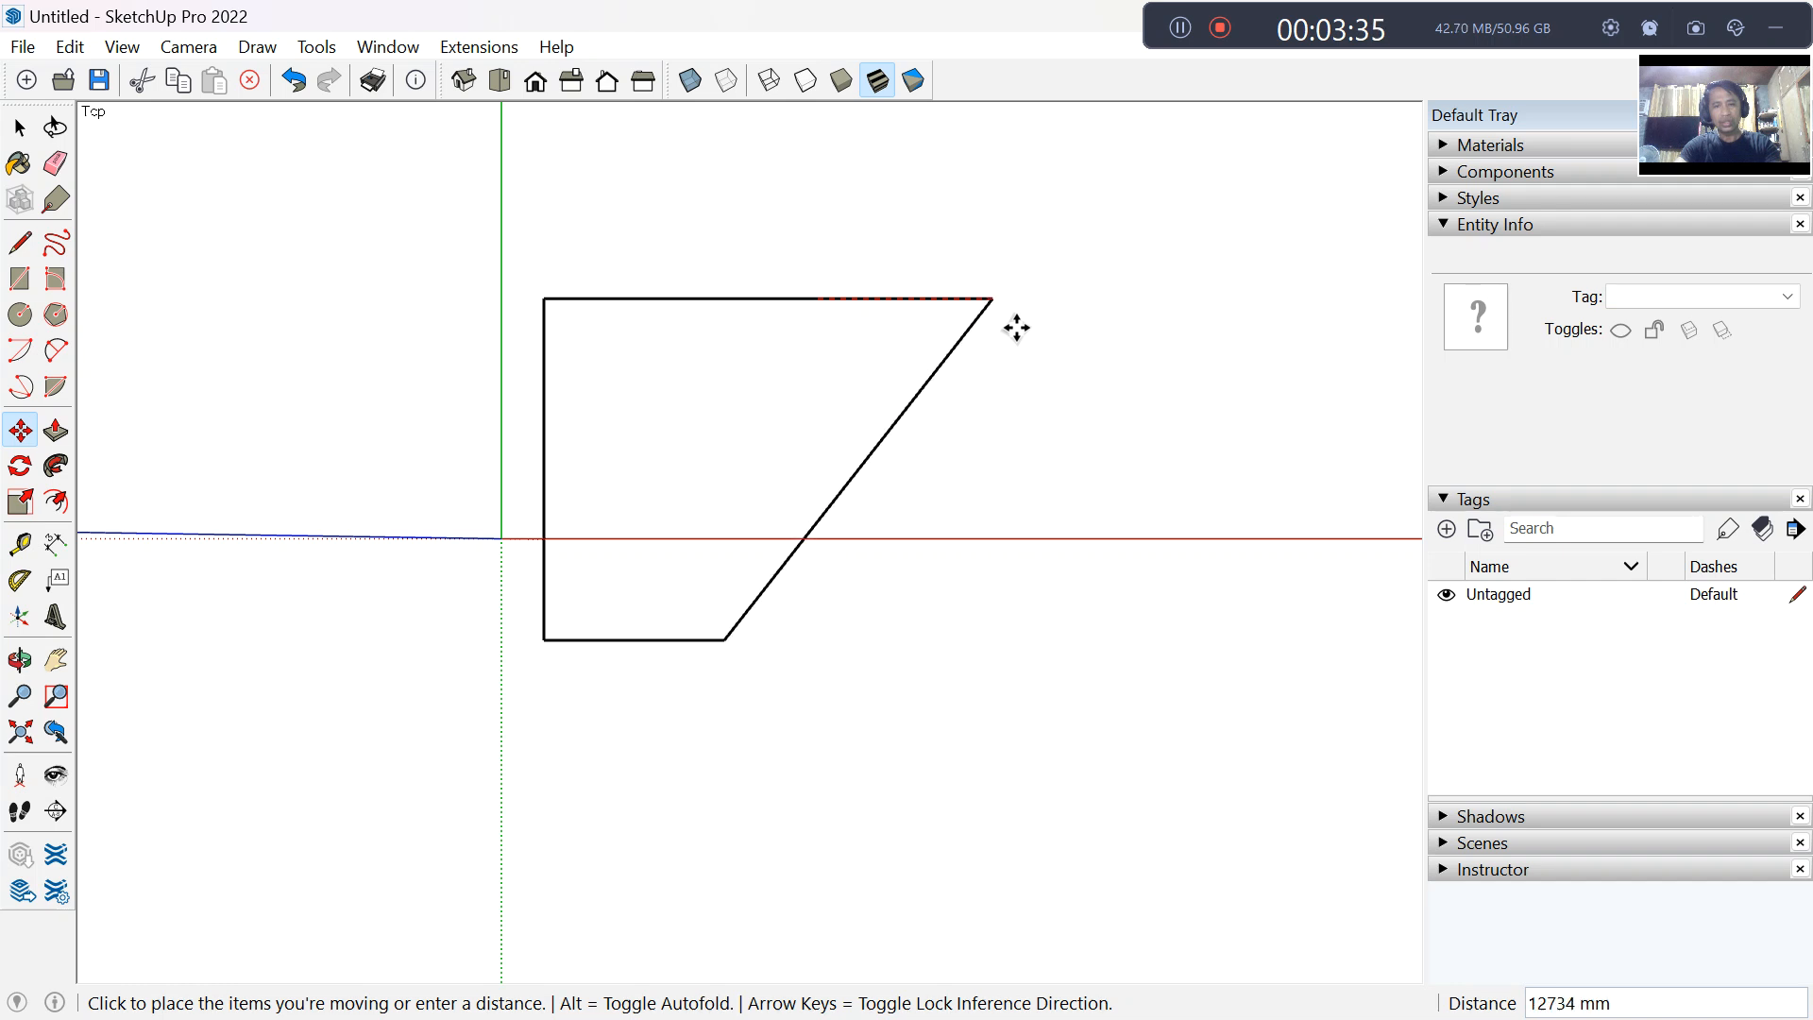
pyautogui.click(993, 304)
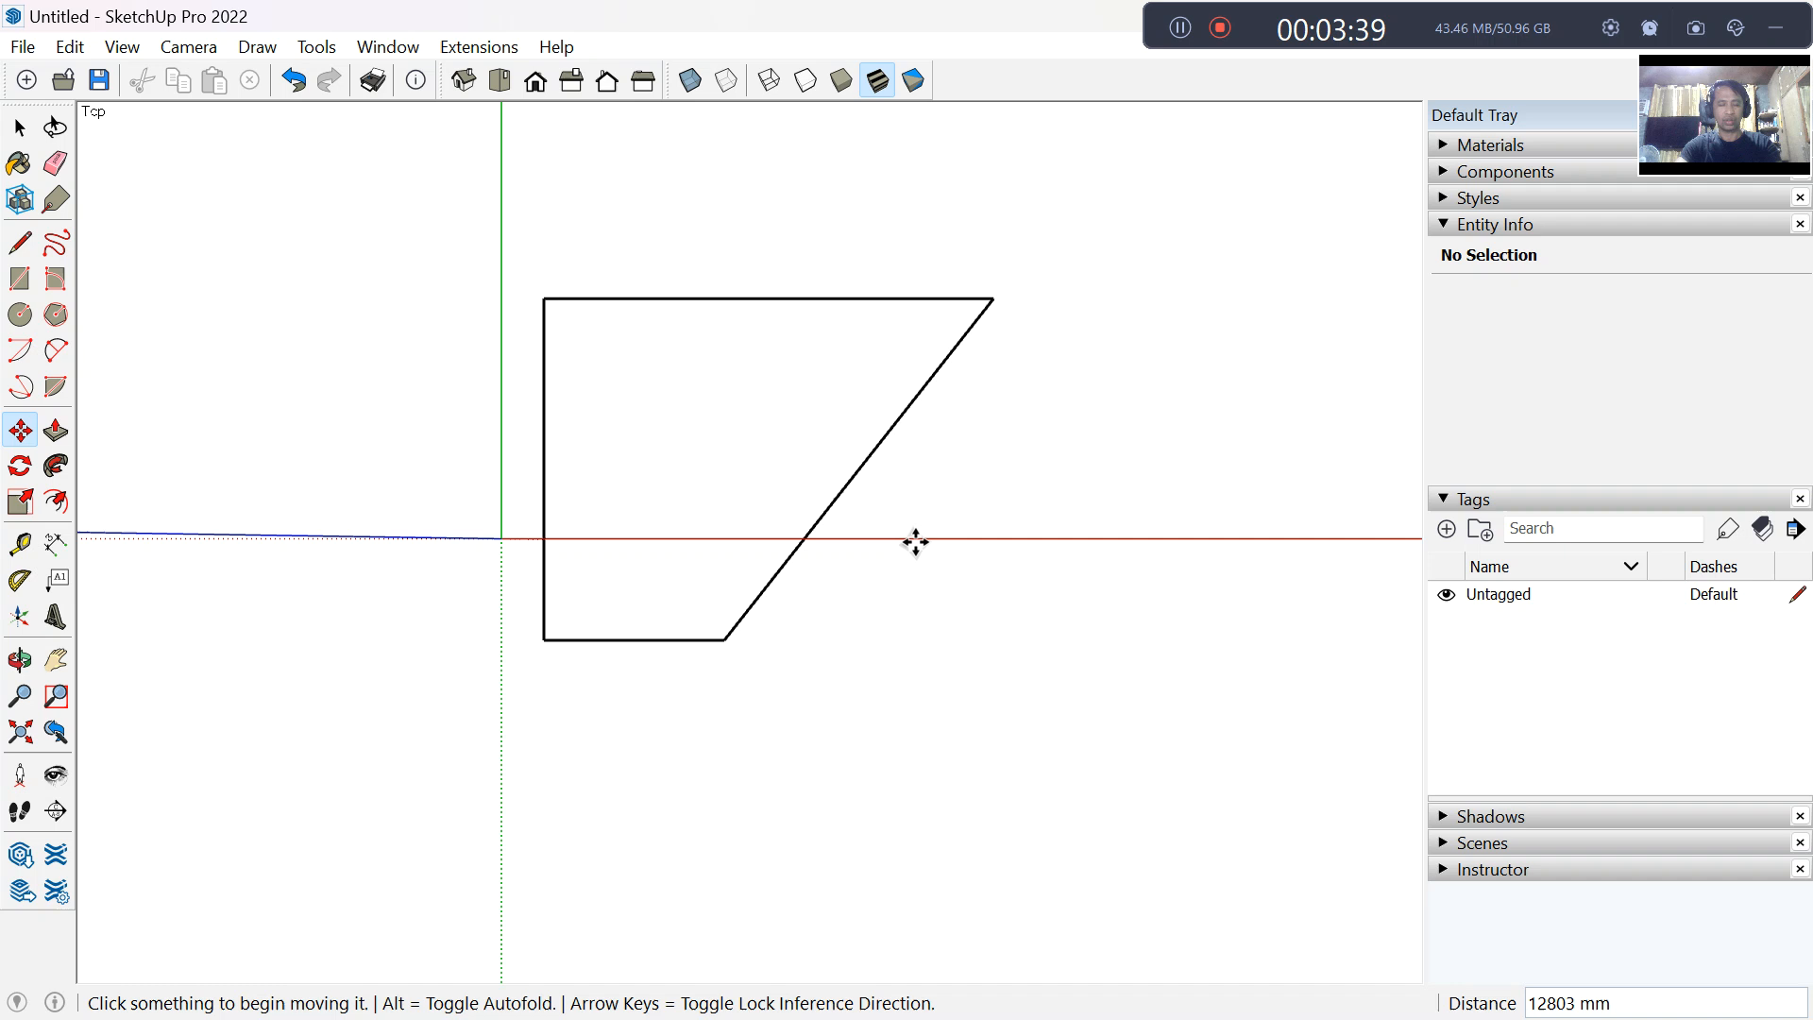
# Step: Move the shape's top edge up about 7850 mm along the green axis
pyautogui.click(648, 324)
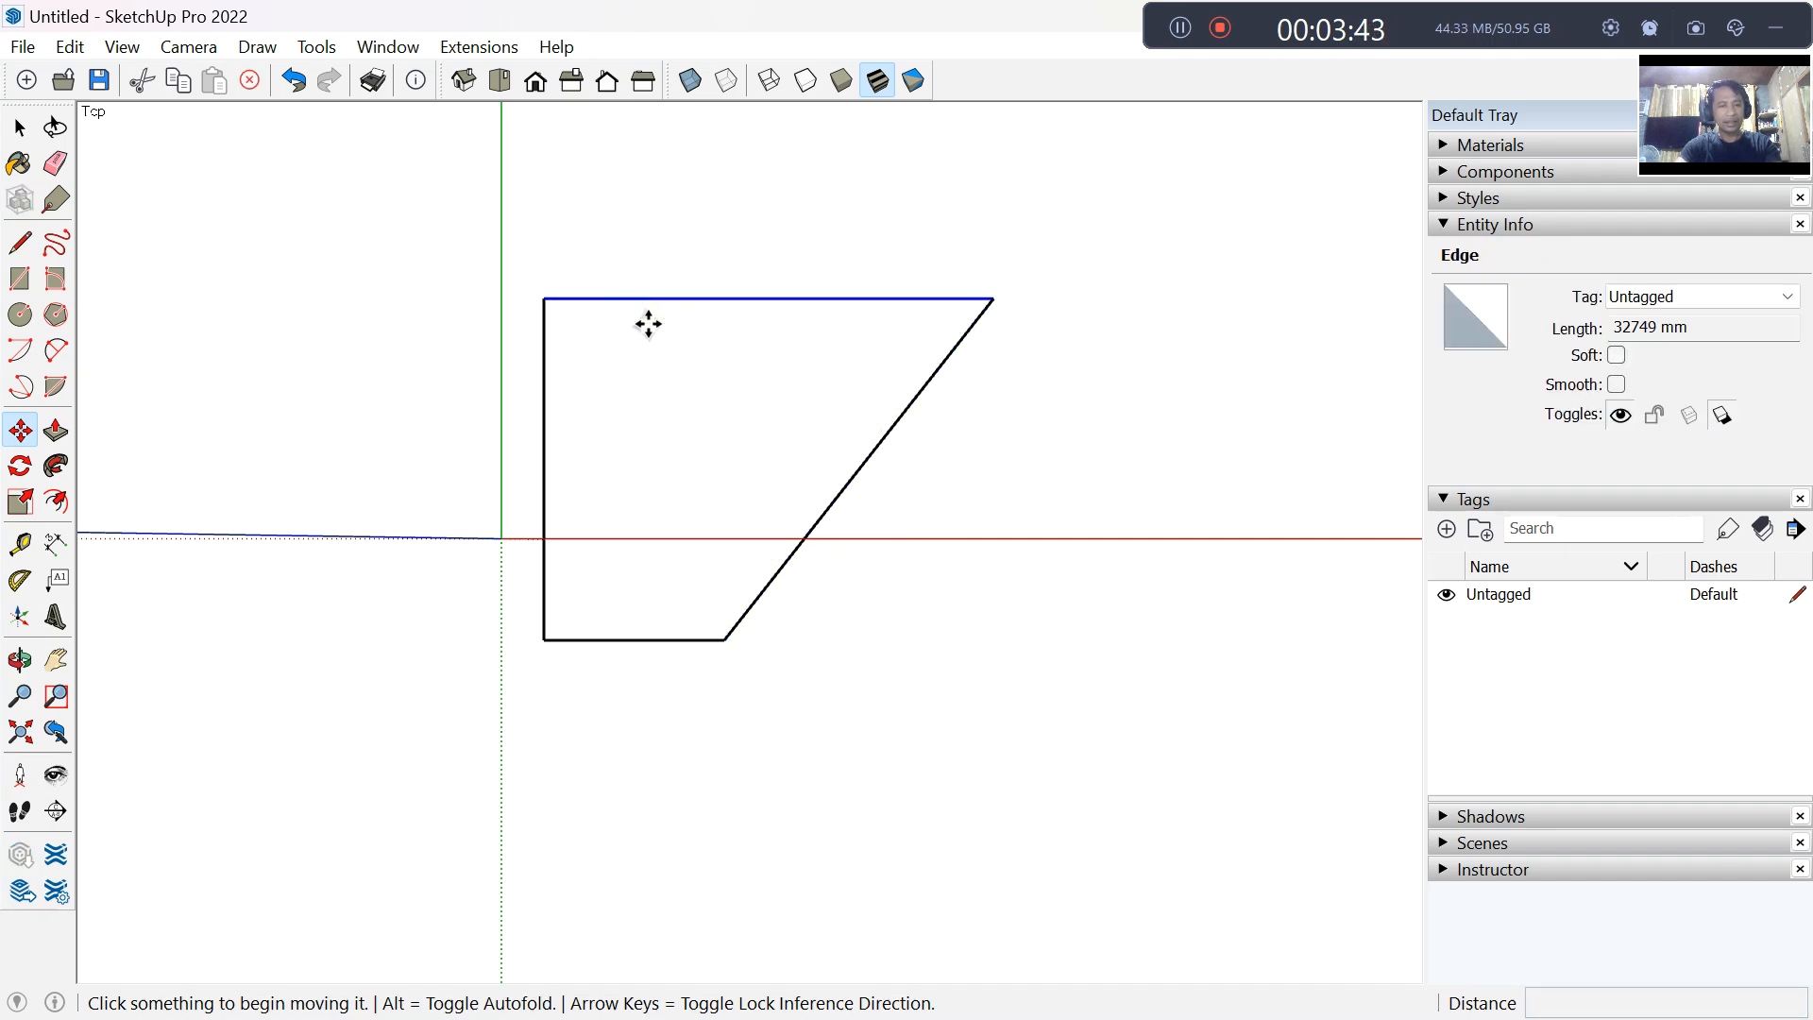
pyautogui.click(648, 322)
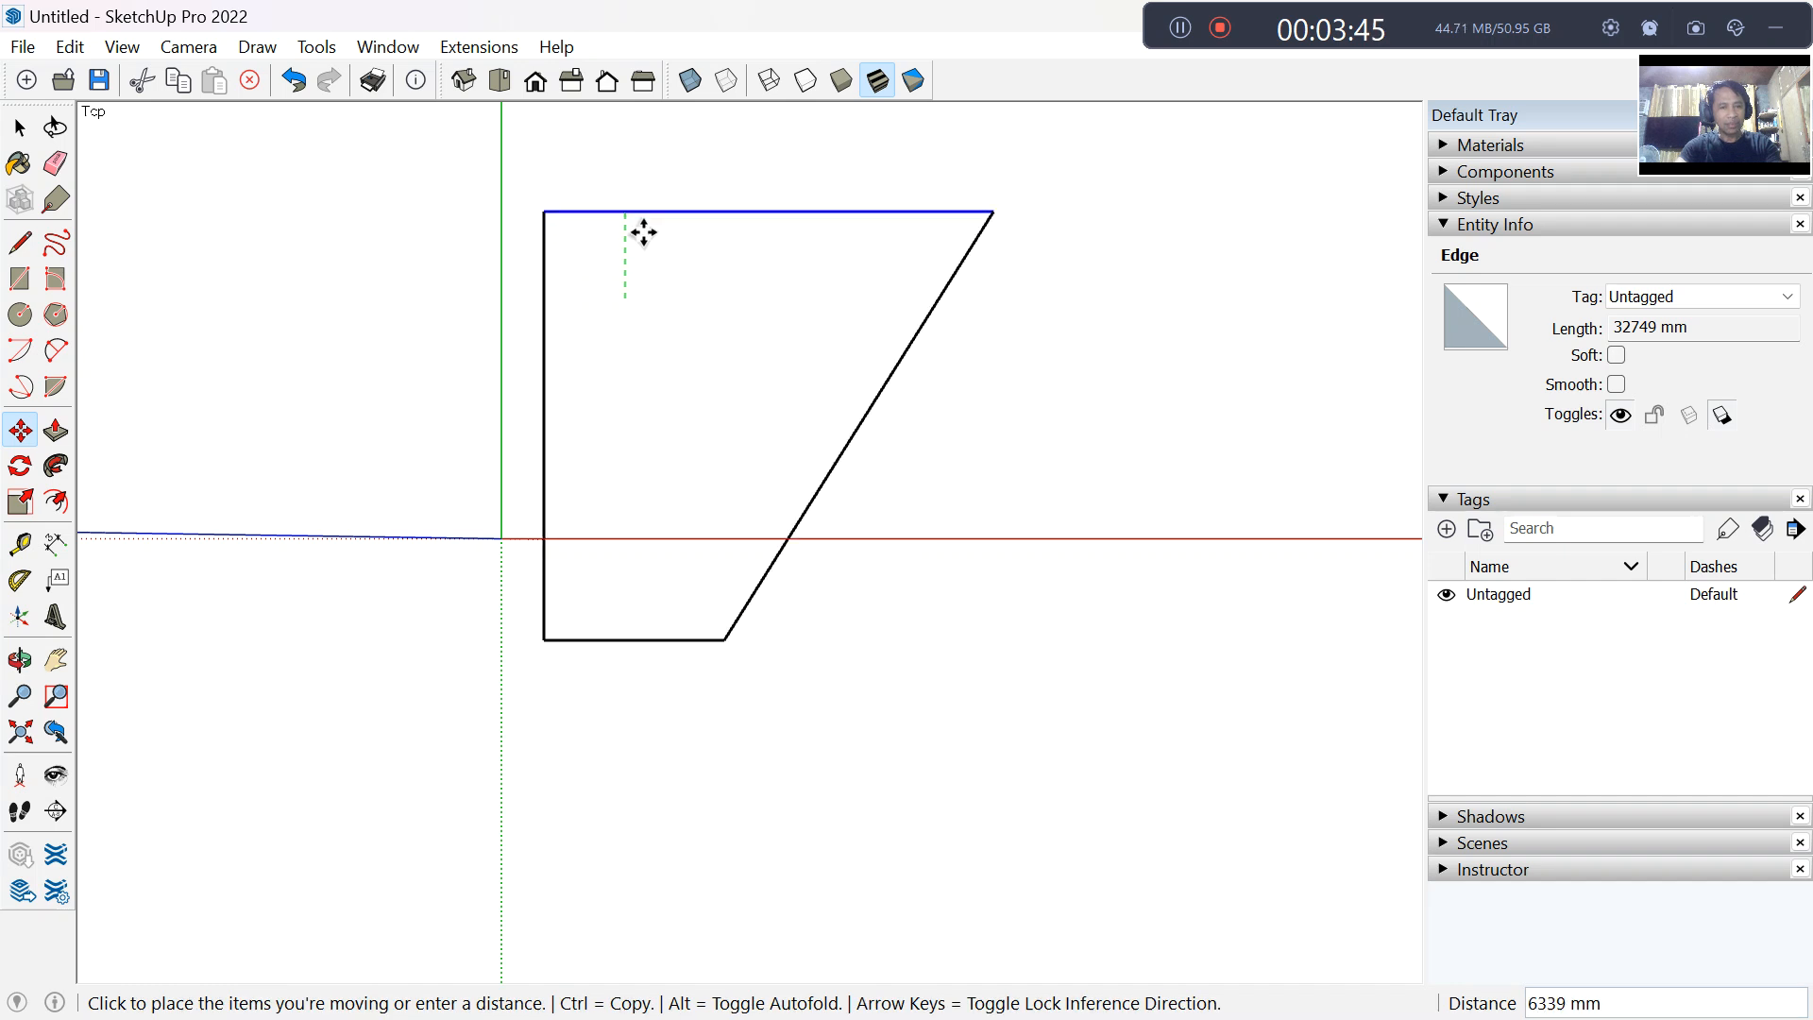
pyautogui.click(641, 212)
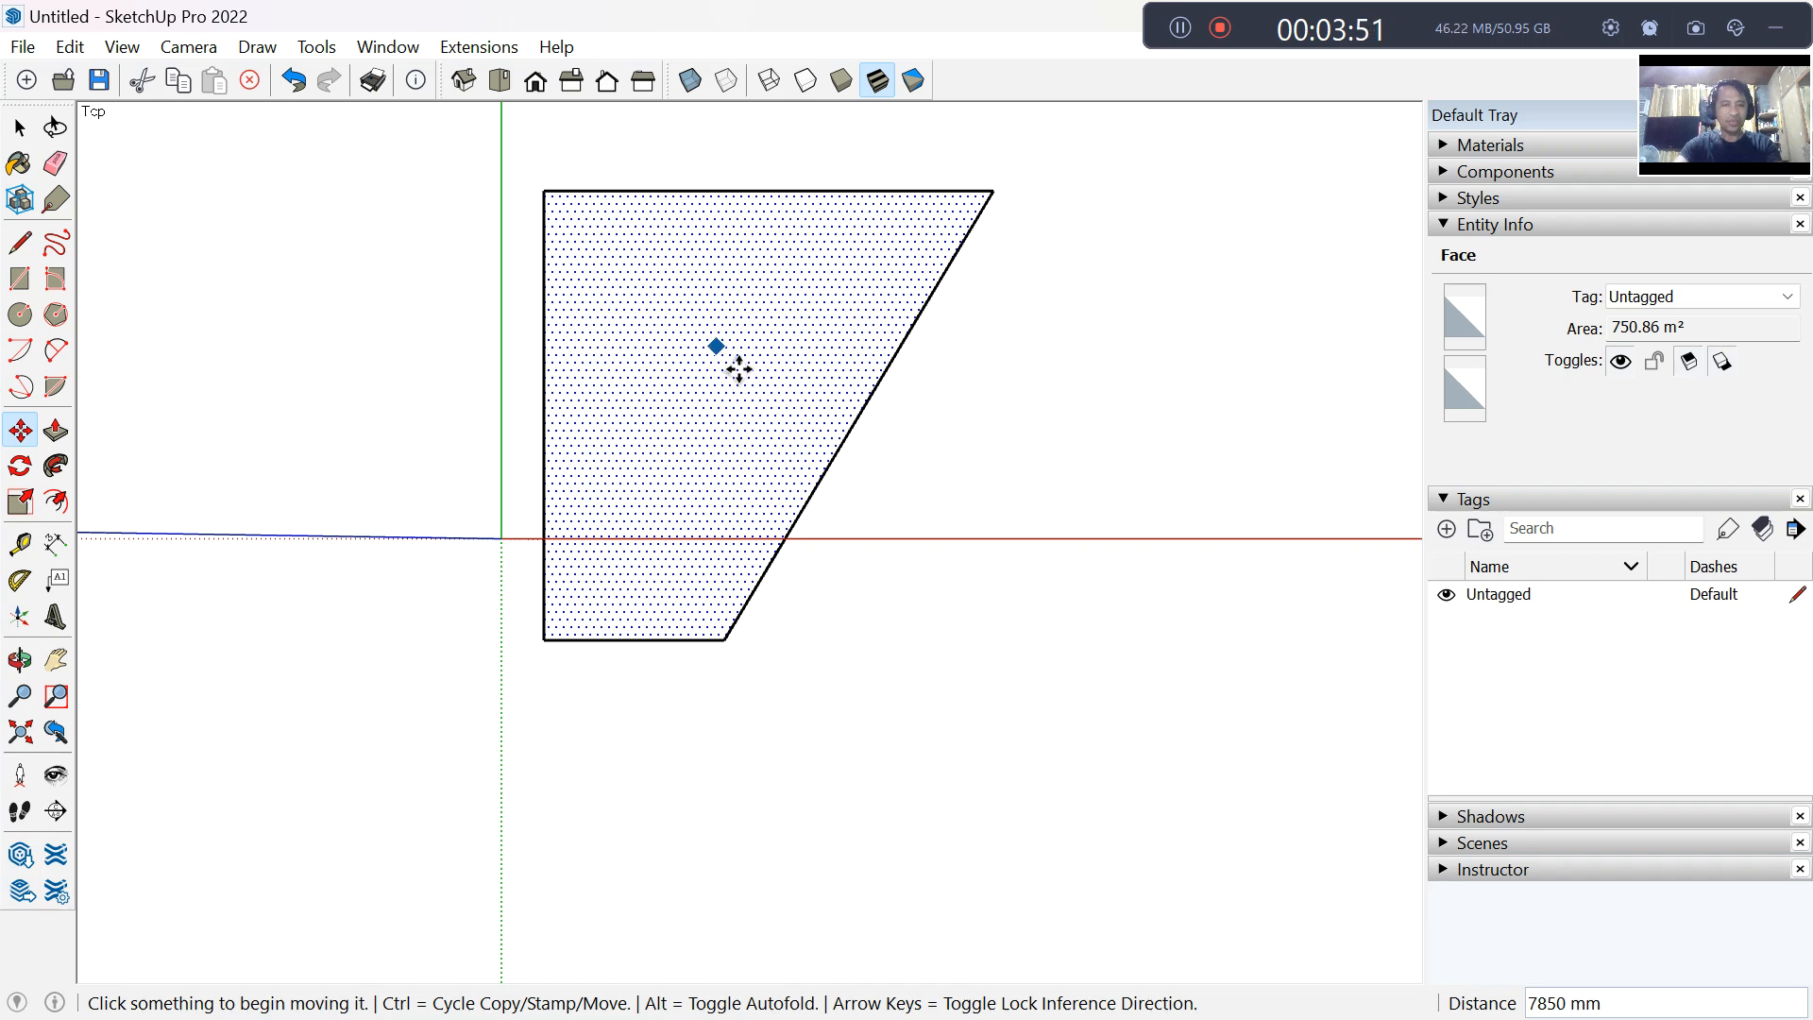
# Step: Move the whole face about 16700 mm along the red axis, away from the green axis
pyautogui.click(721, 368)
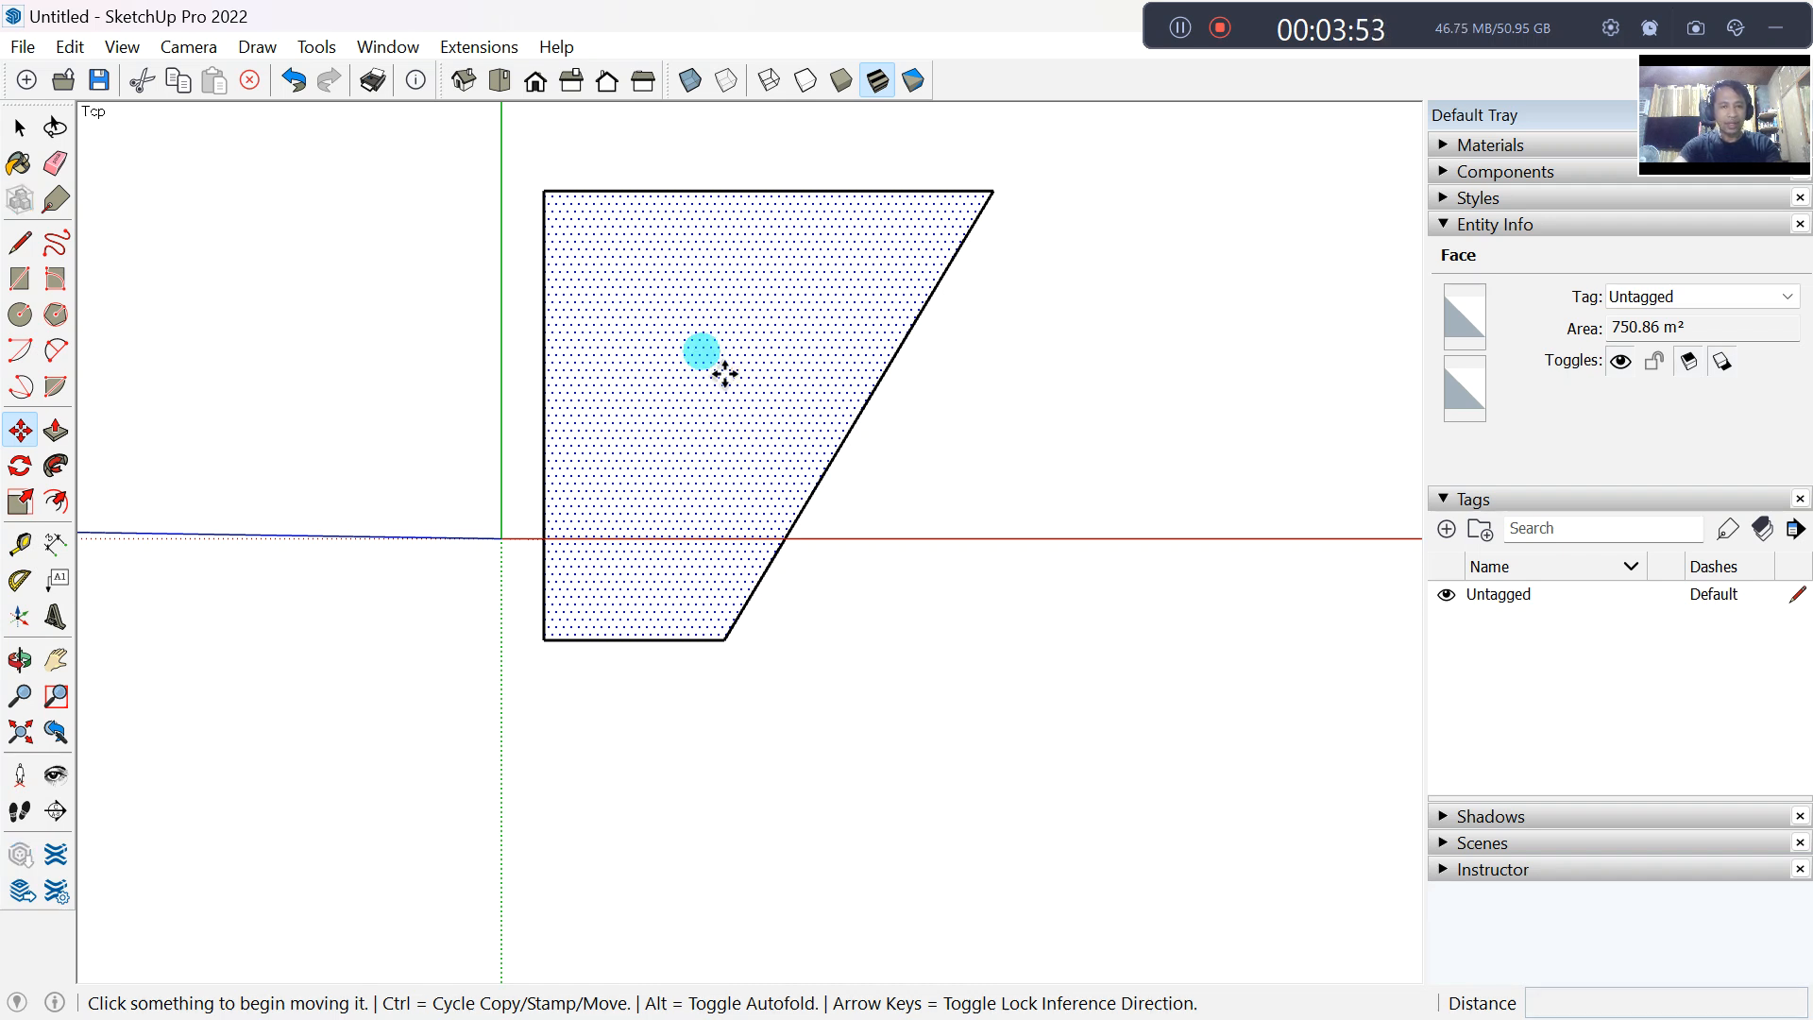
pyautogui.click(724, 374)
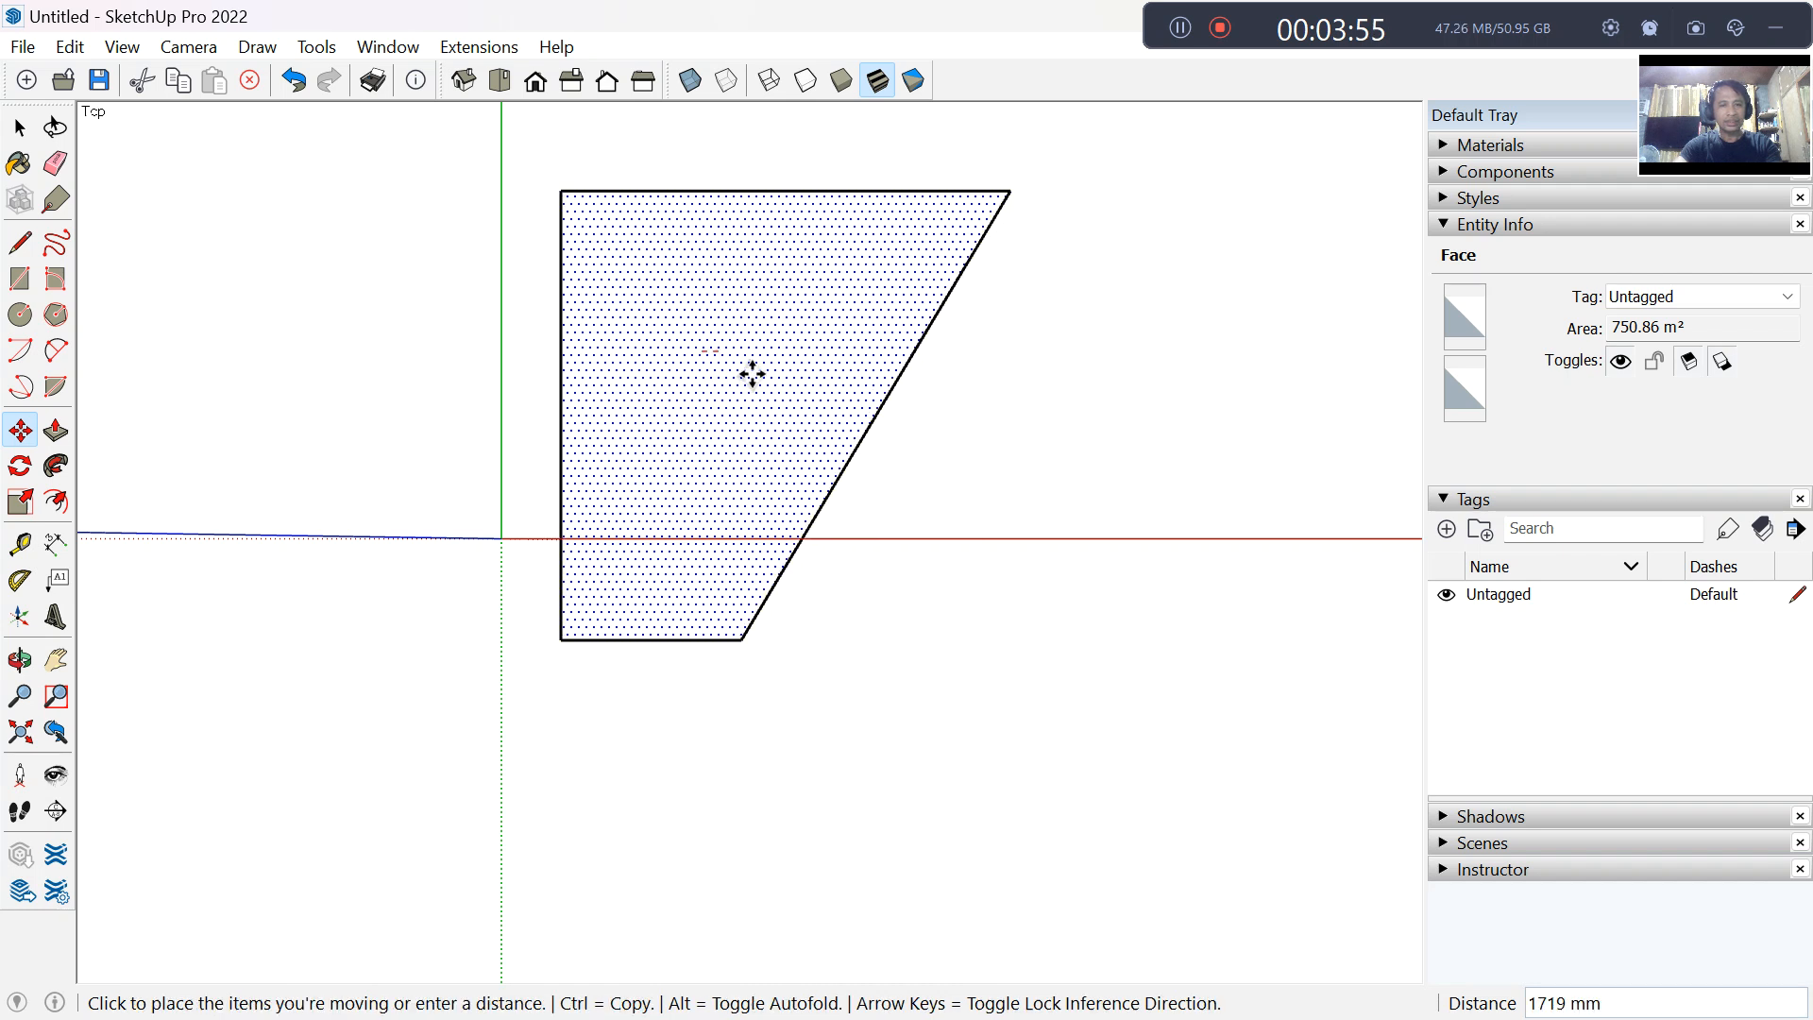
pyautogui.click(954, 377)
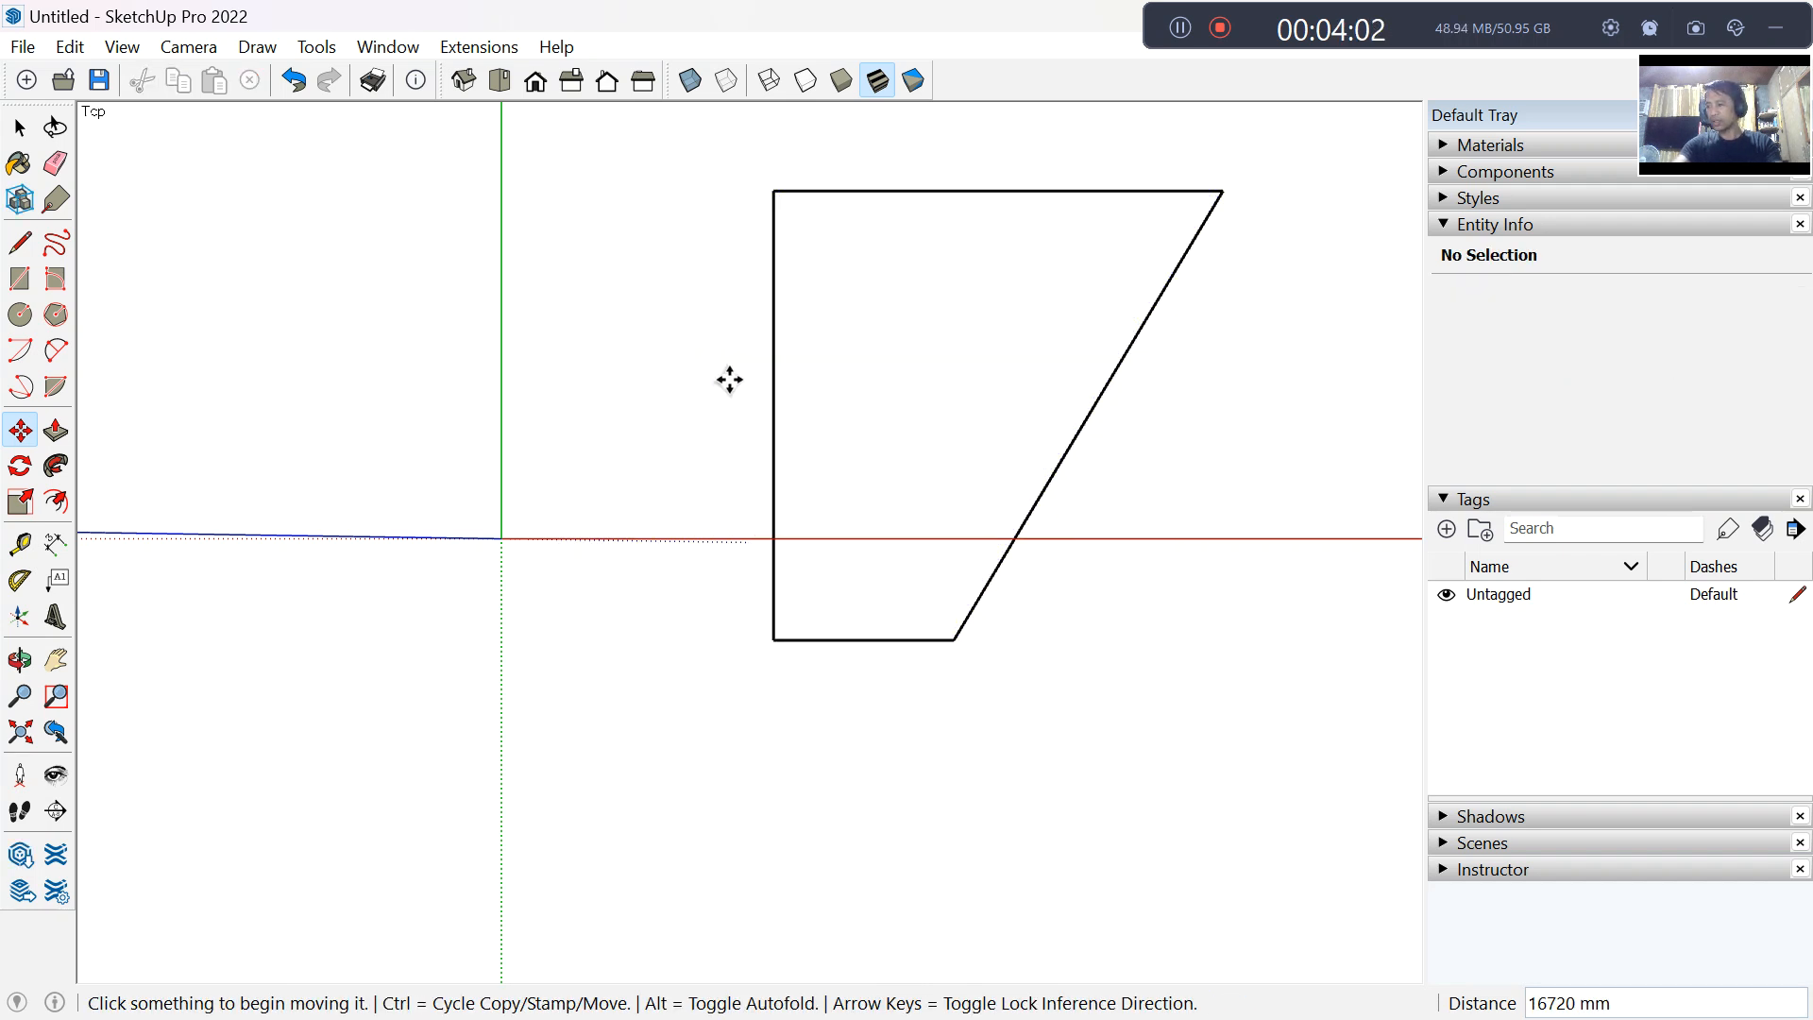
# Step: Draw a closed four-sided outline about 23700 × 22300 mm with the Line tool, below the red axis and left of the green axis
pyautogui.scroll(-2, 733, 380)
pyautogui.scroll(-2, 745, 388)
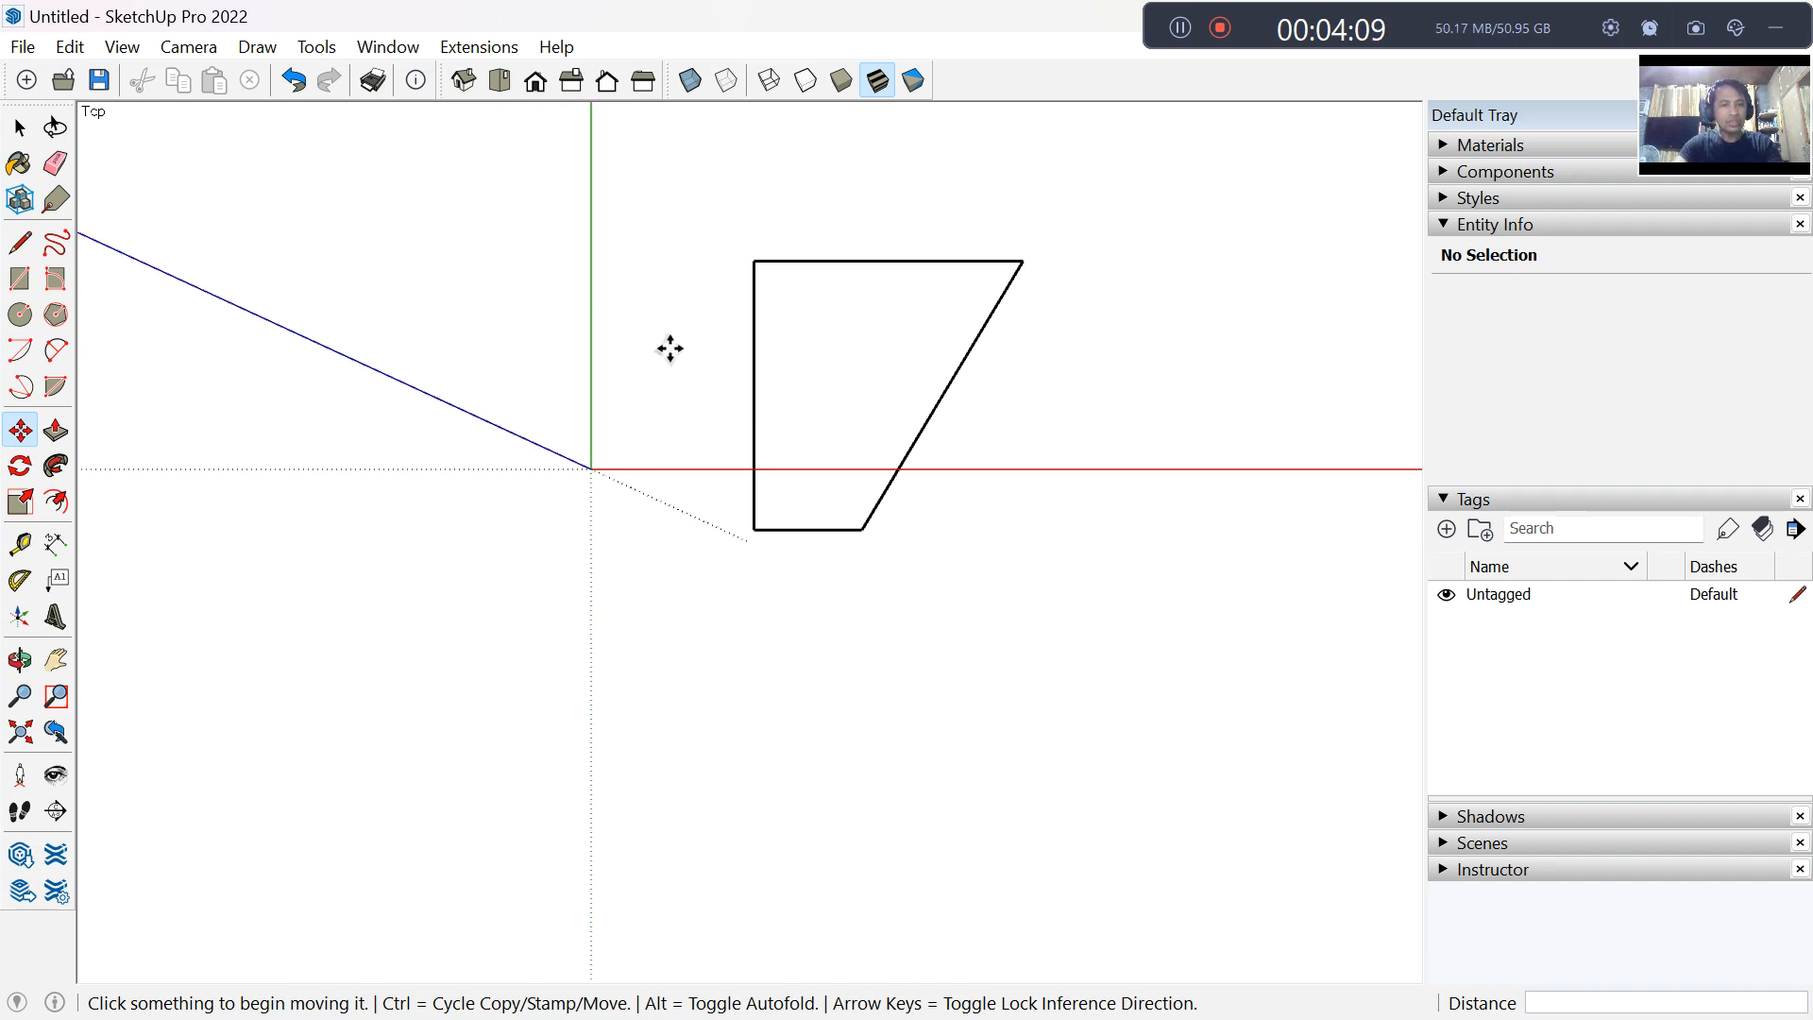
pyautogui.scroll(-1, 692, 373)
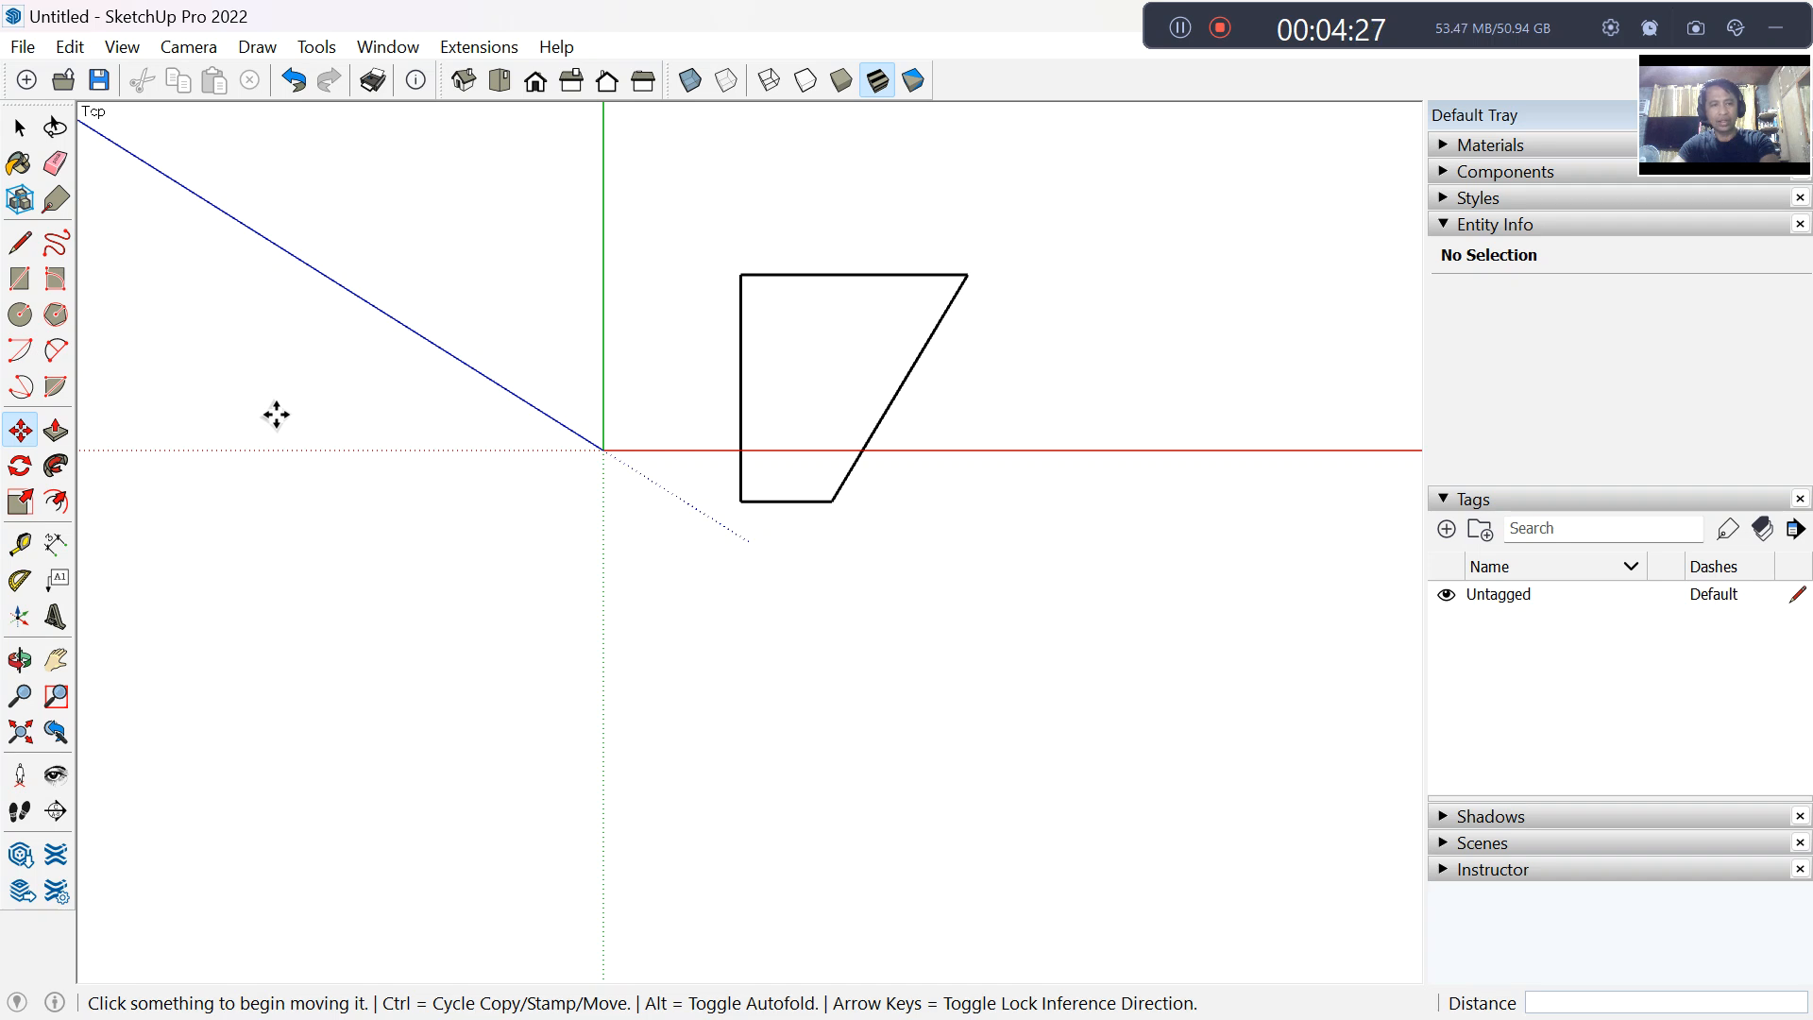
pyautogui.press('l')
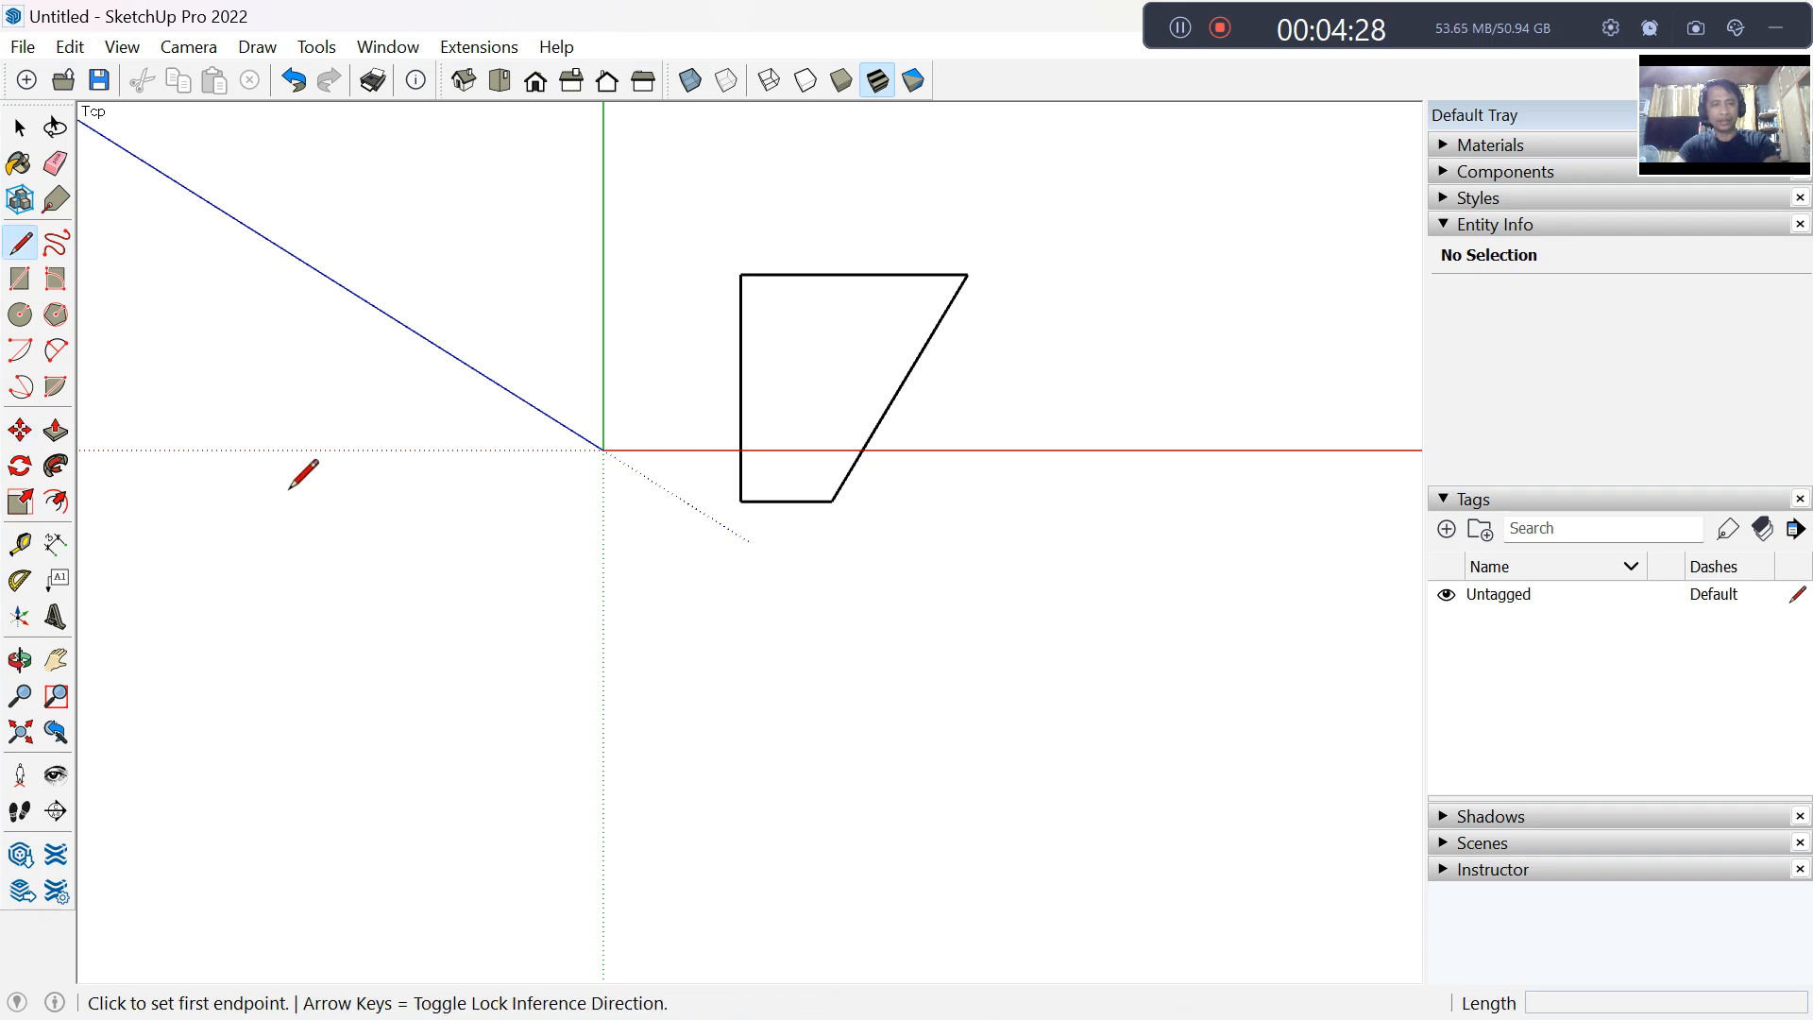
pyautogui.click(397, 688)
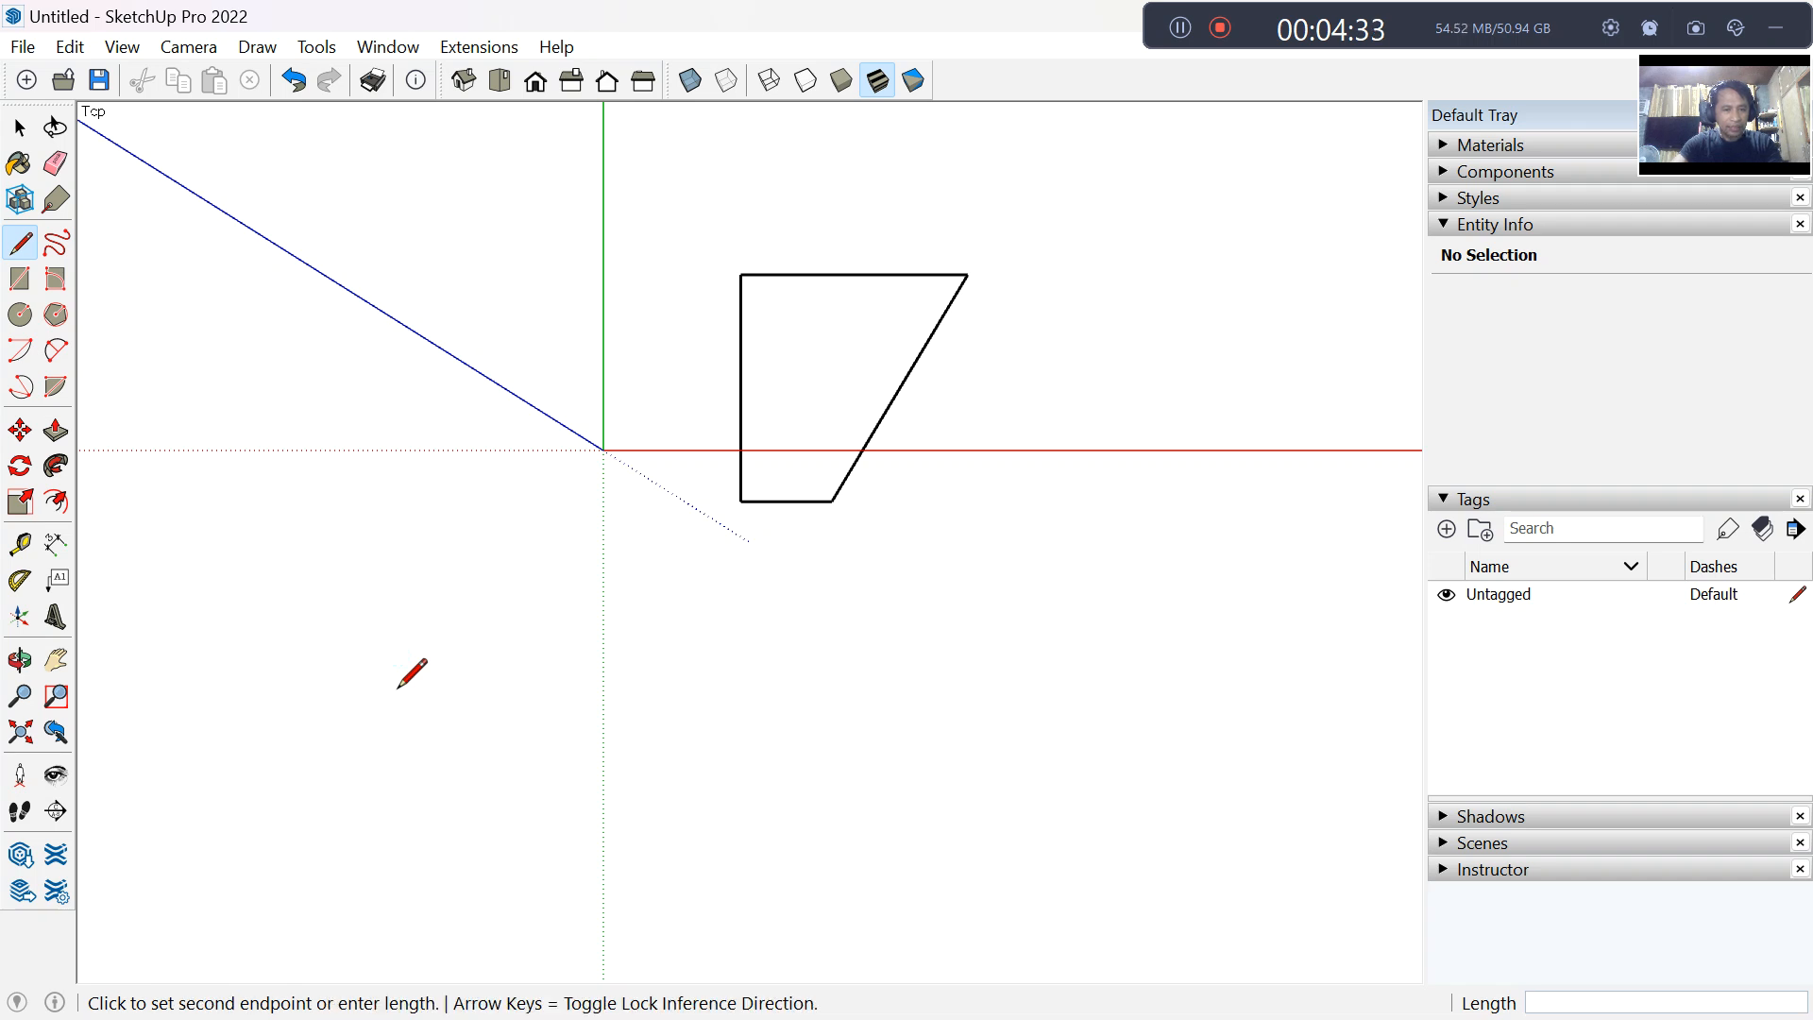
pyautogui.click(562, 688)
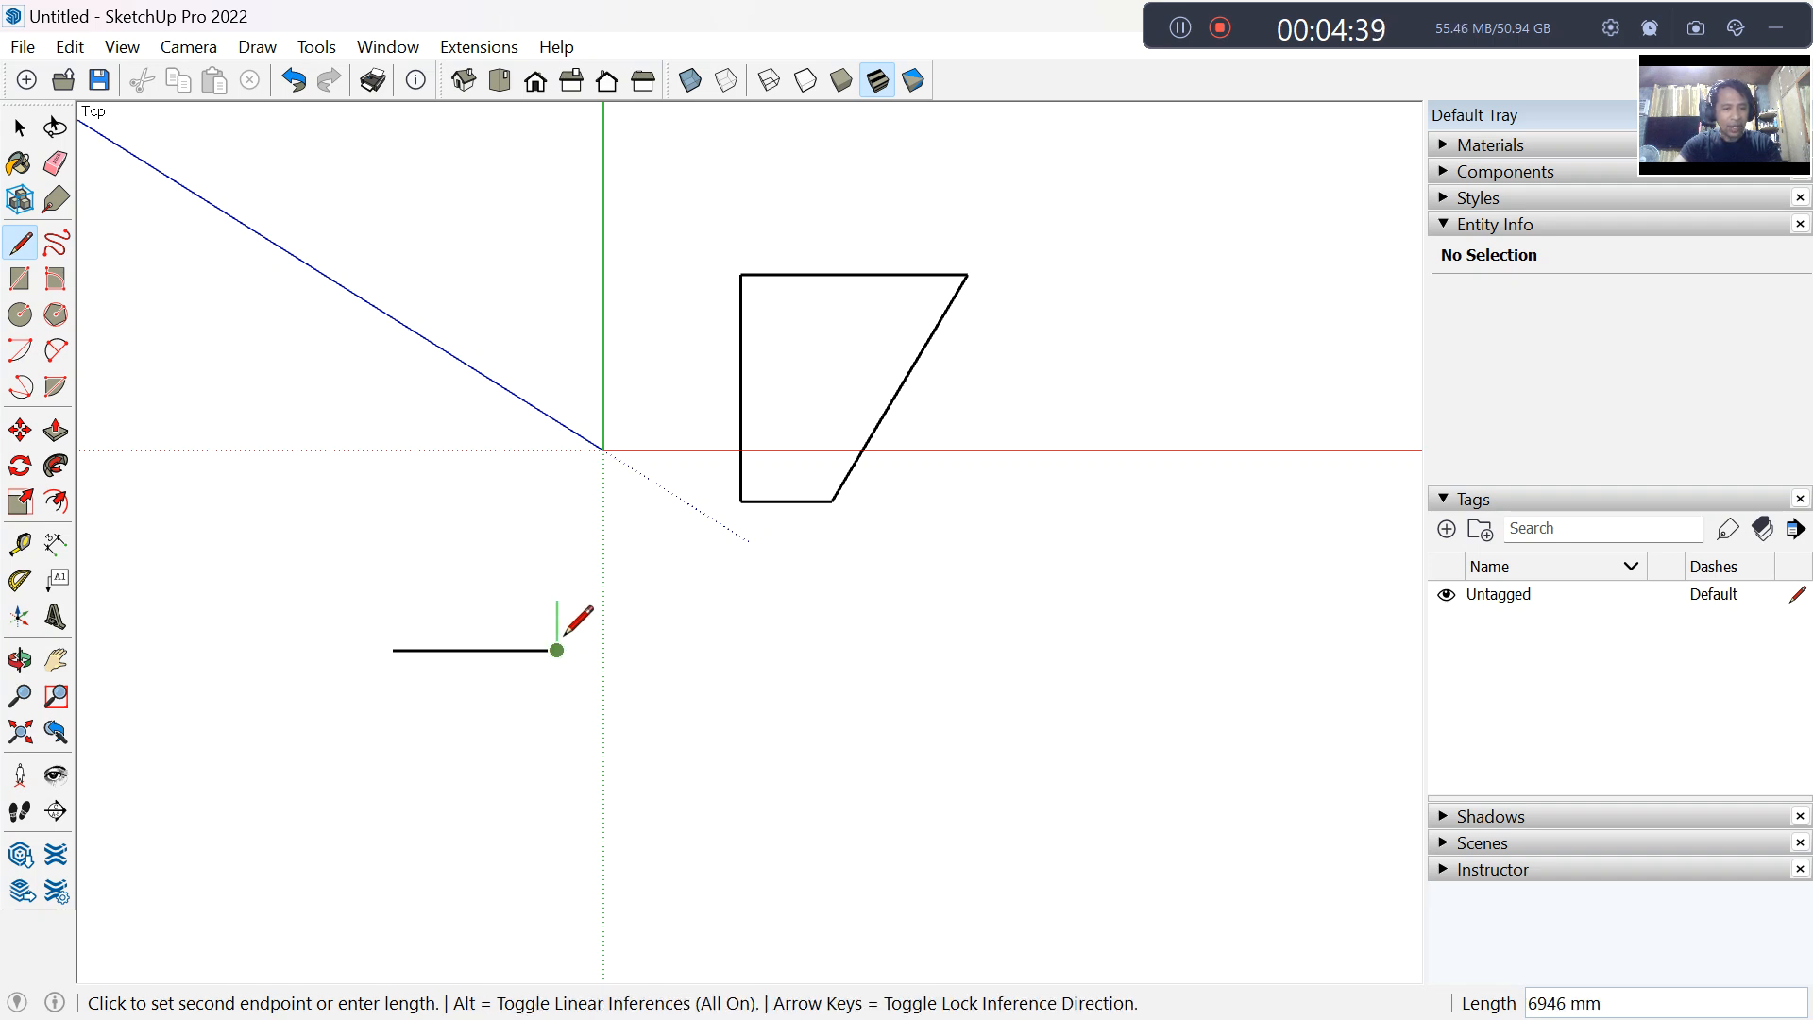
pyautogui.click(557, 494)
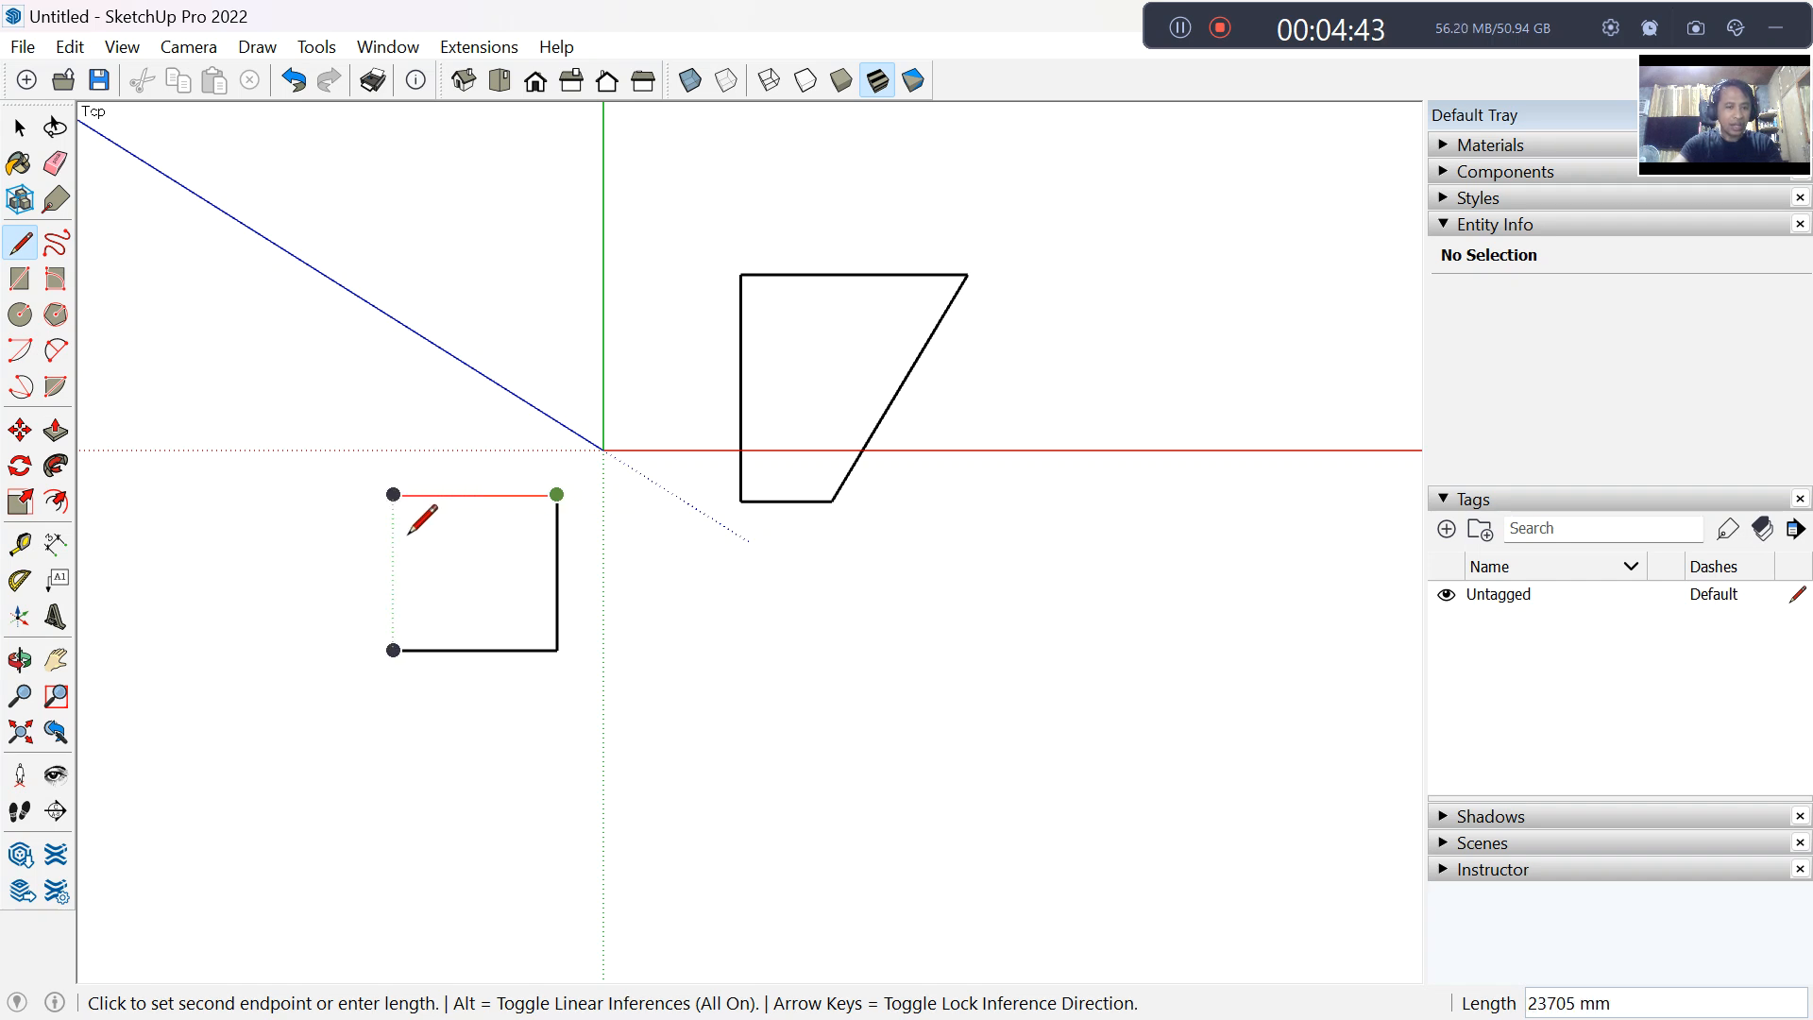
pyautogui.click(394, 495)
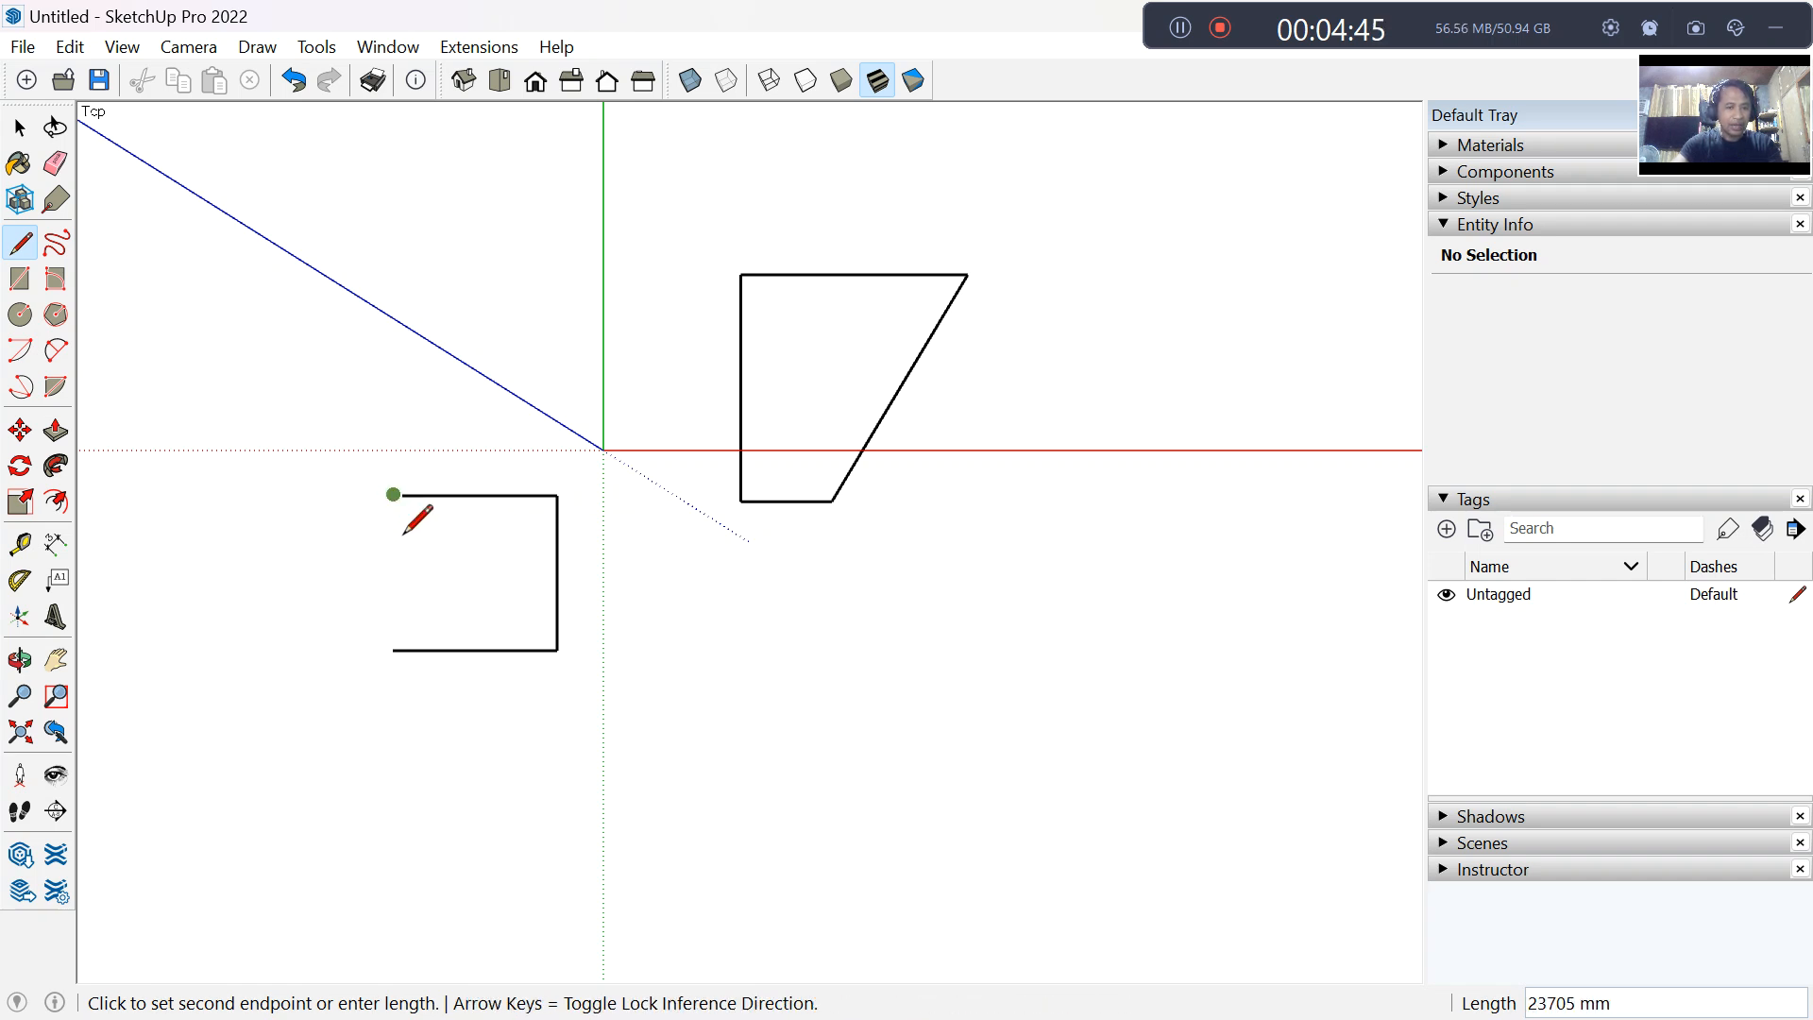
pyautogui.click(394, 650)
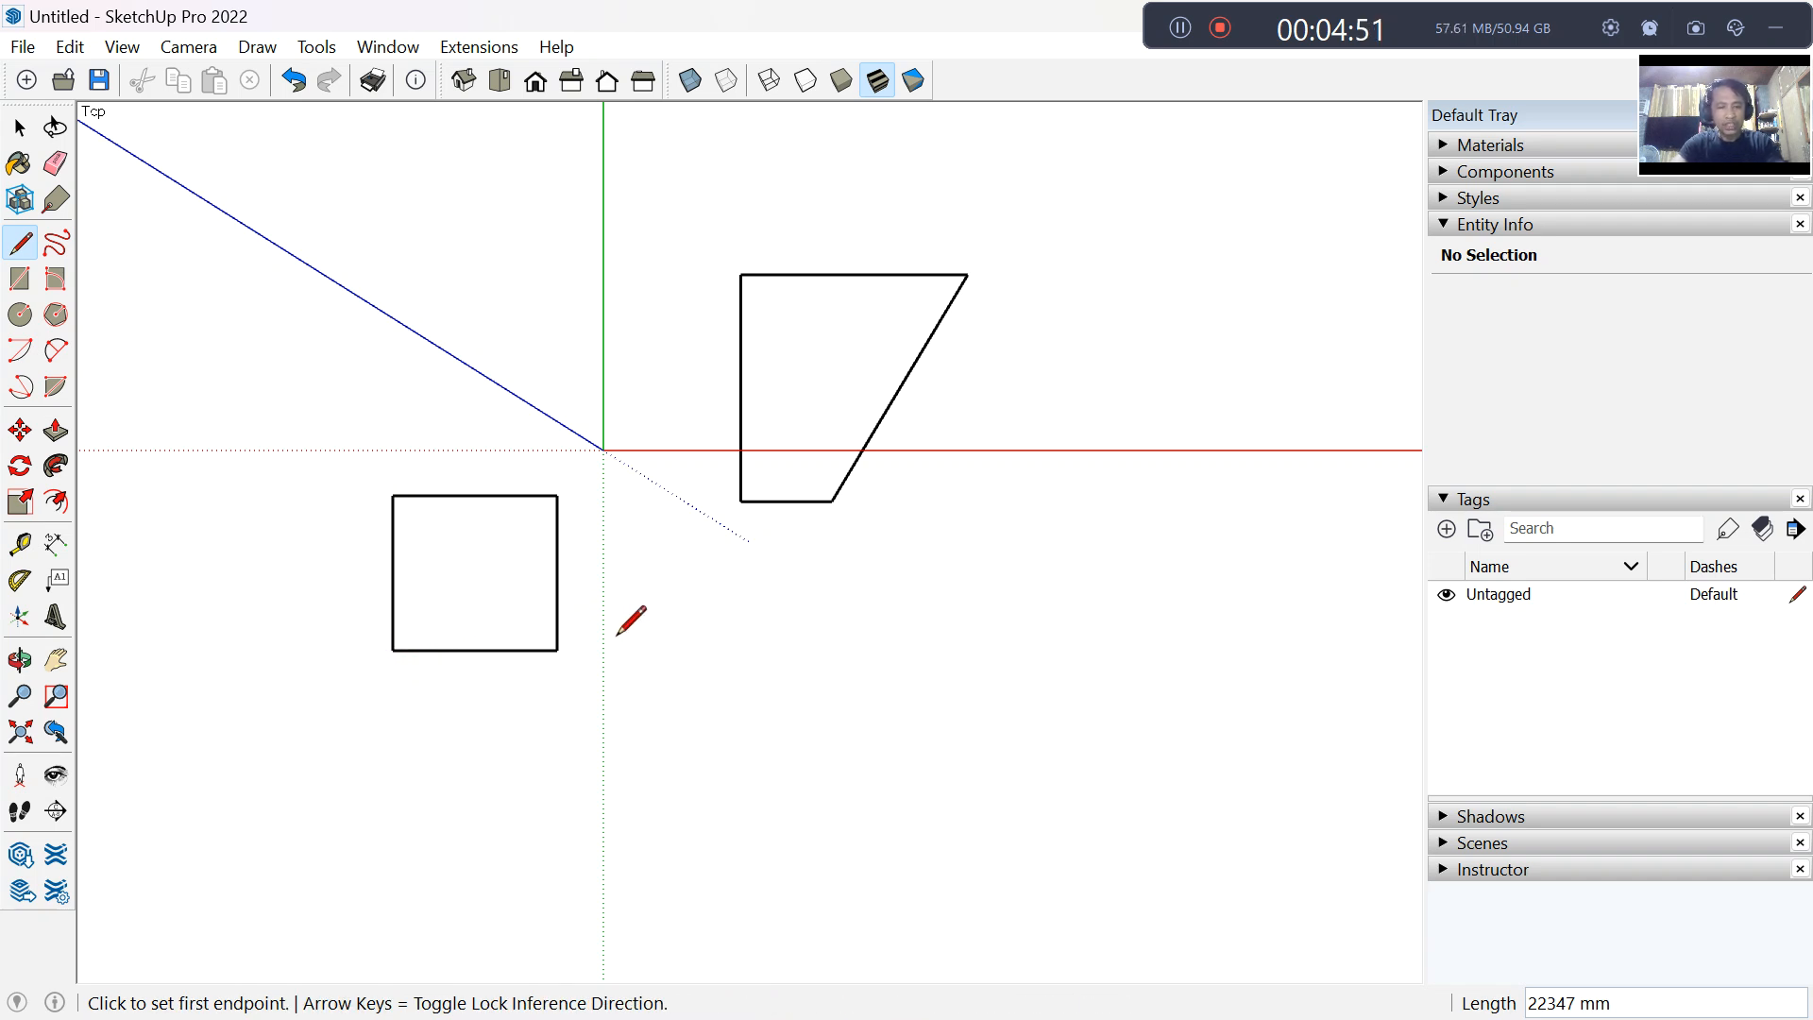
pyautogui.press('space')
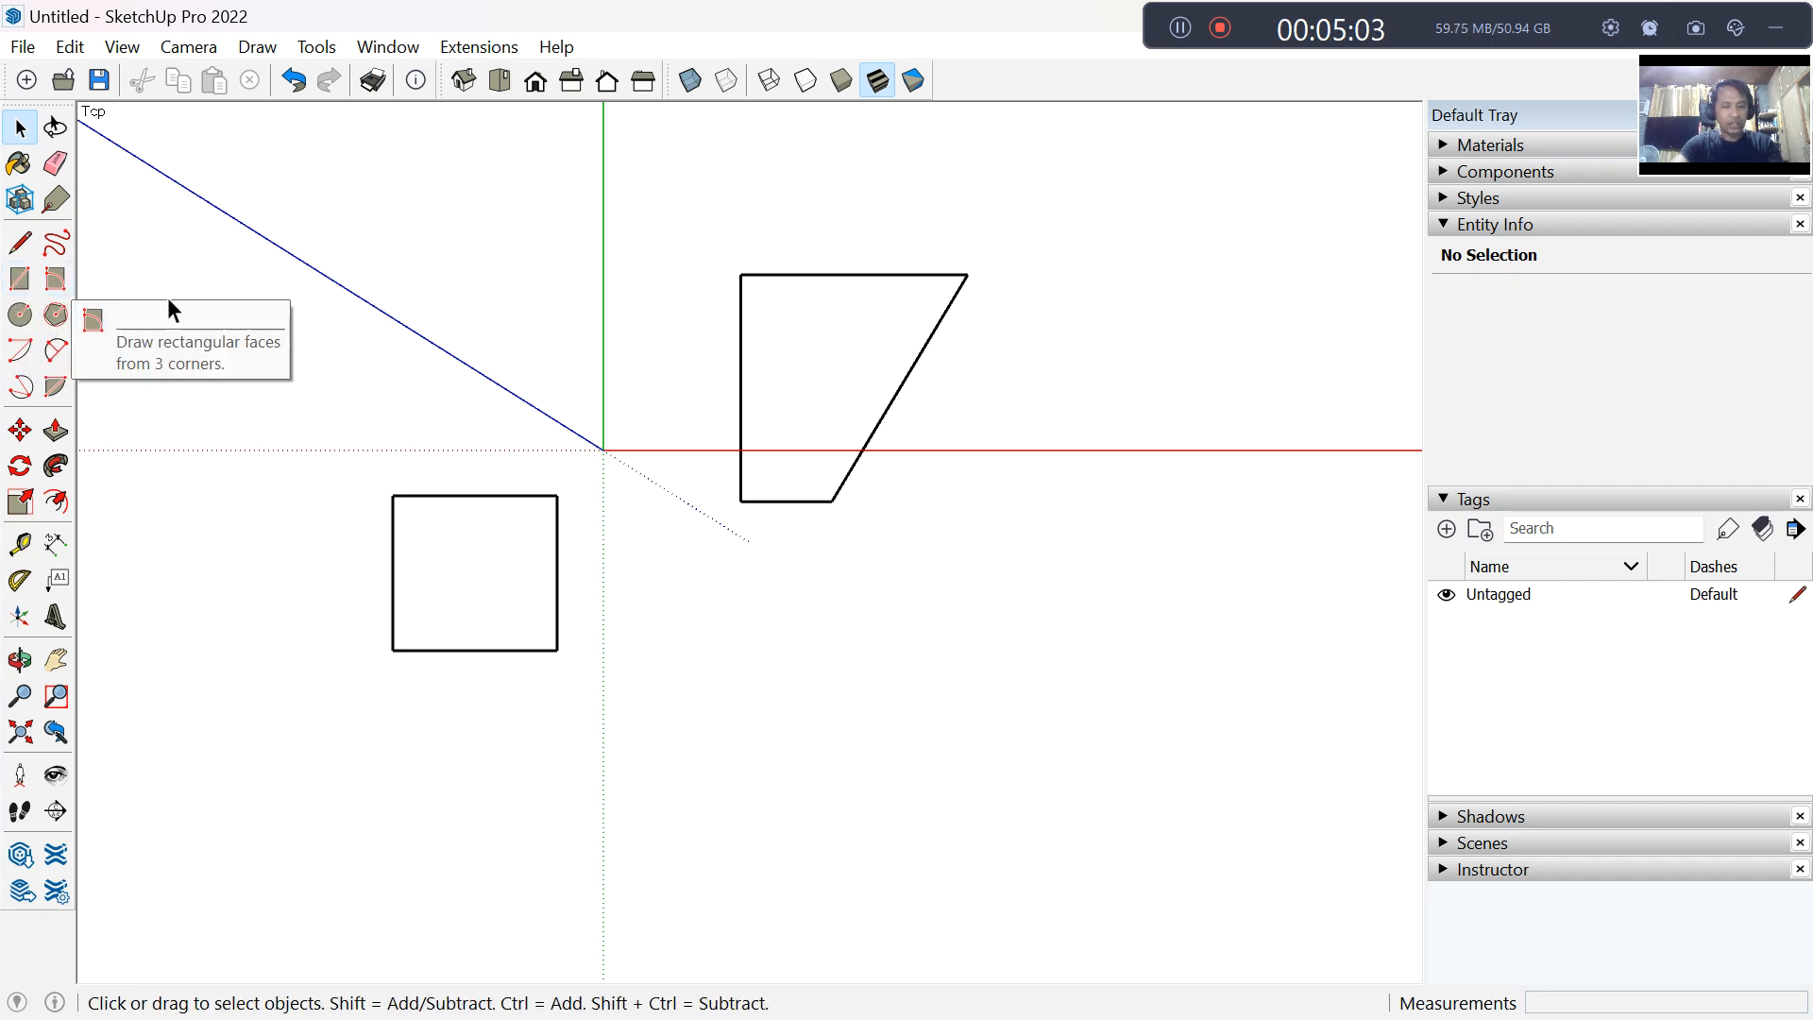
# Step: Draw a rectangle about 22900 × 16900 mm to the right of the line-drawn outline, aligned with its bottom edge
pyautogui.press('r')
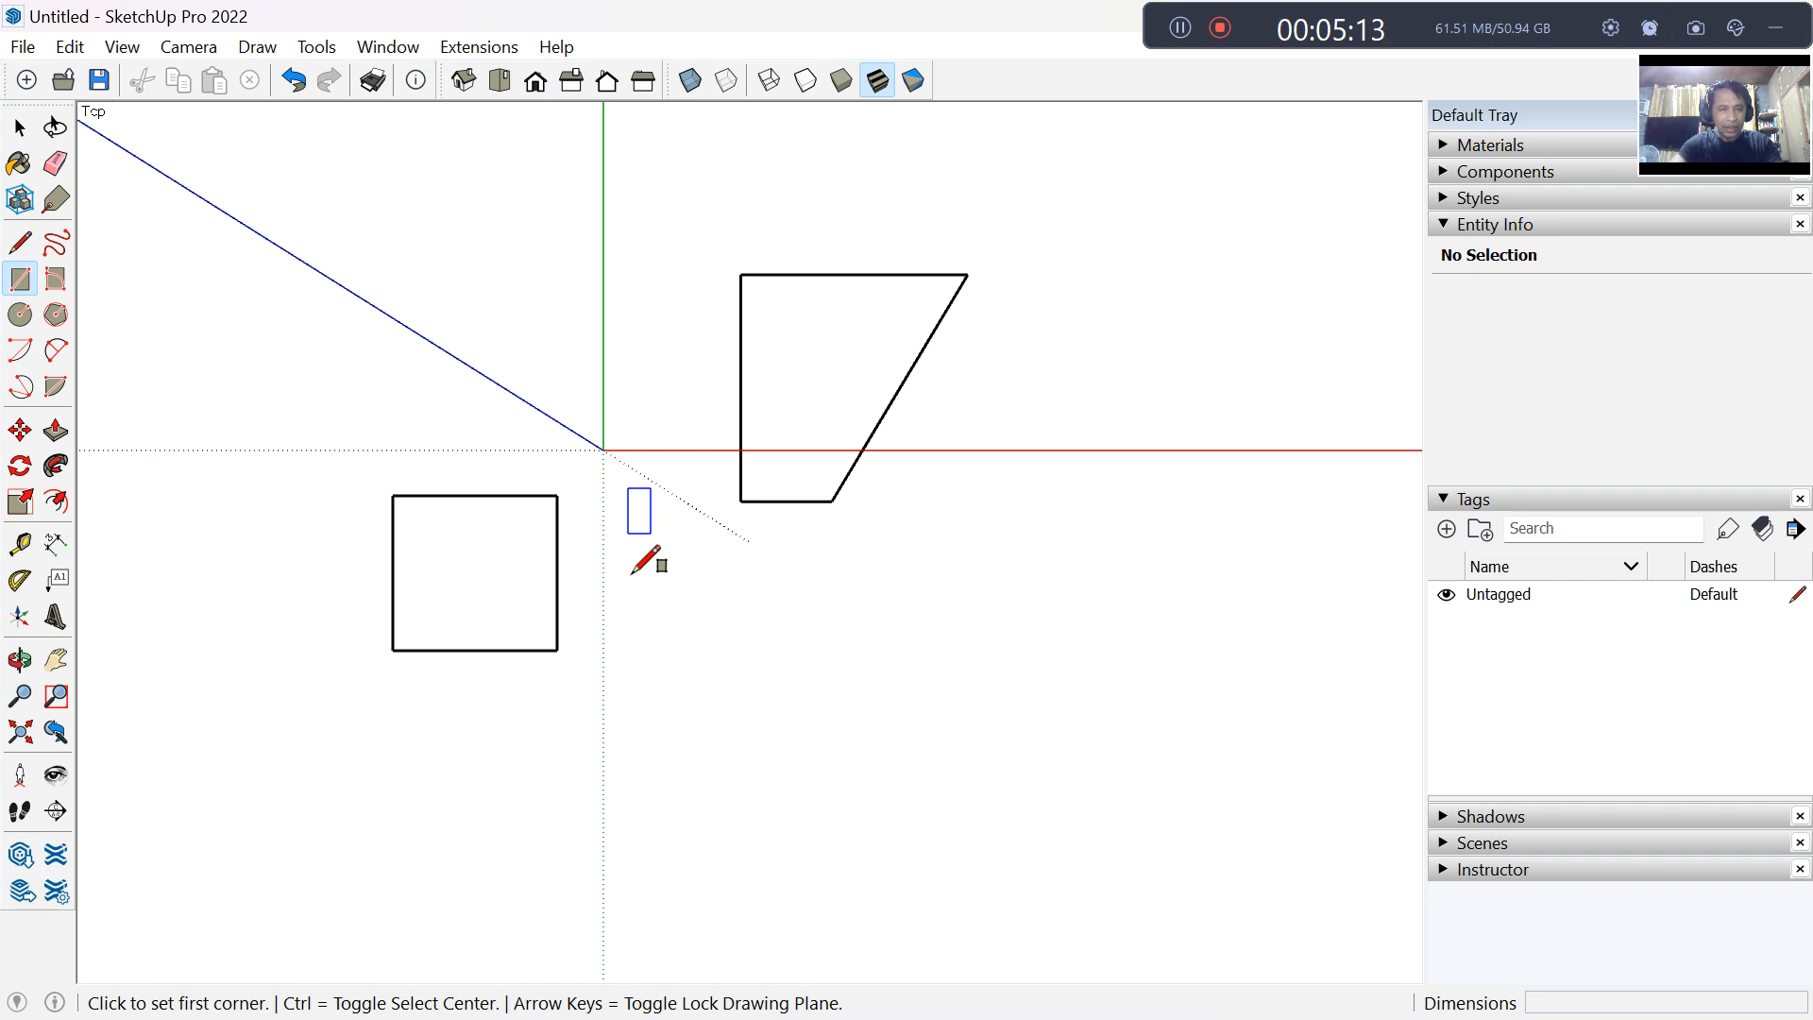
pyautogui.click(631, 573)
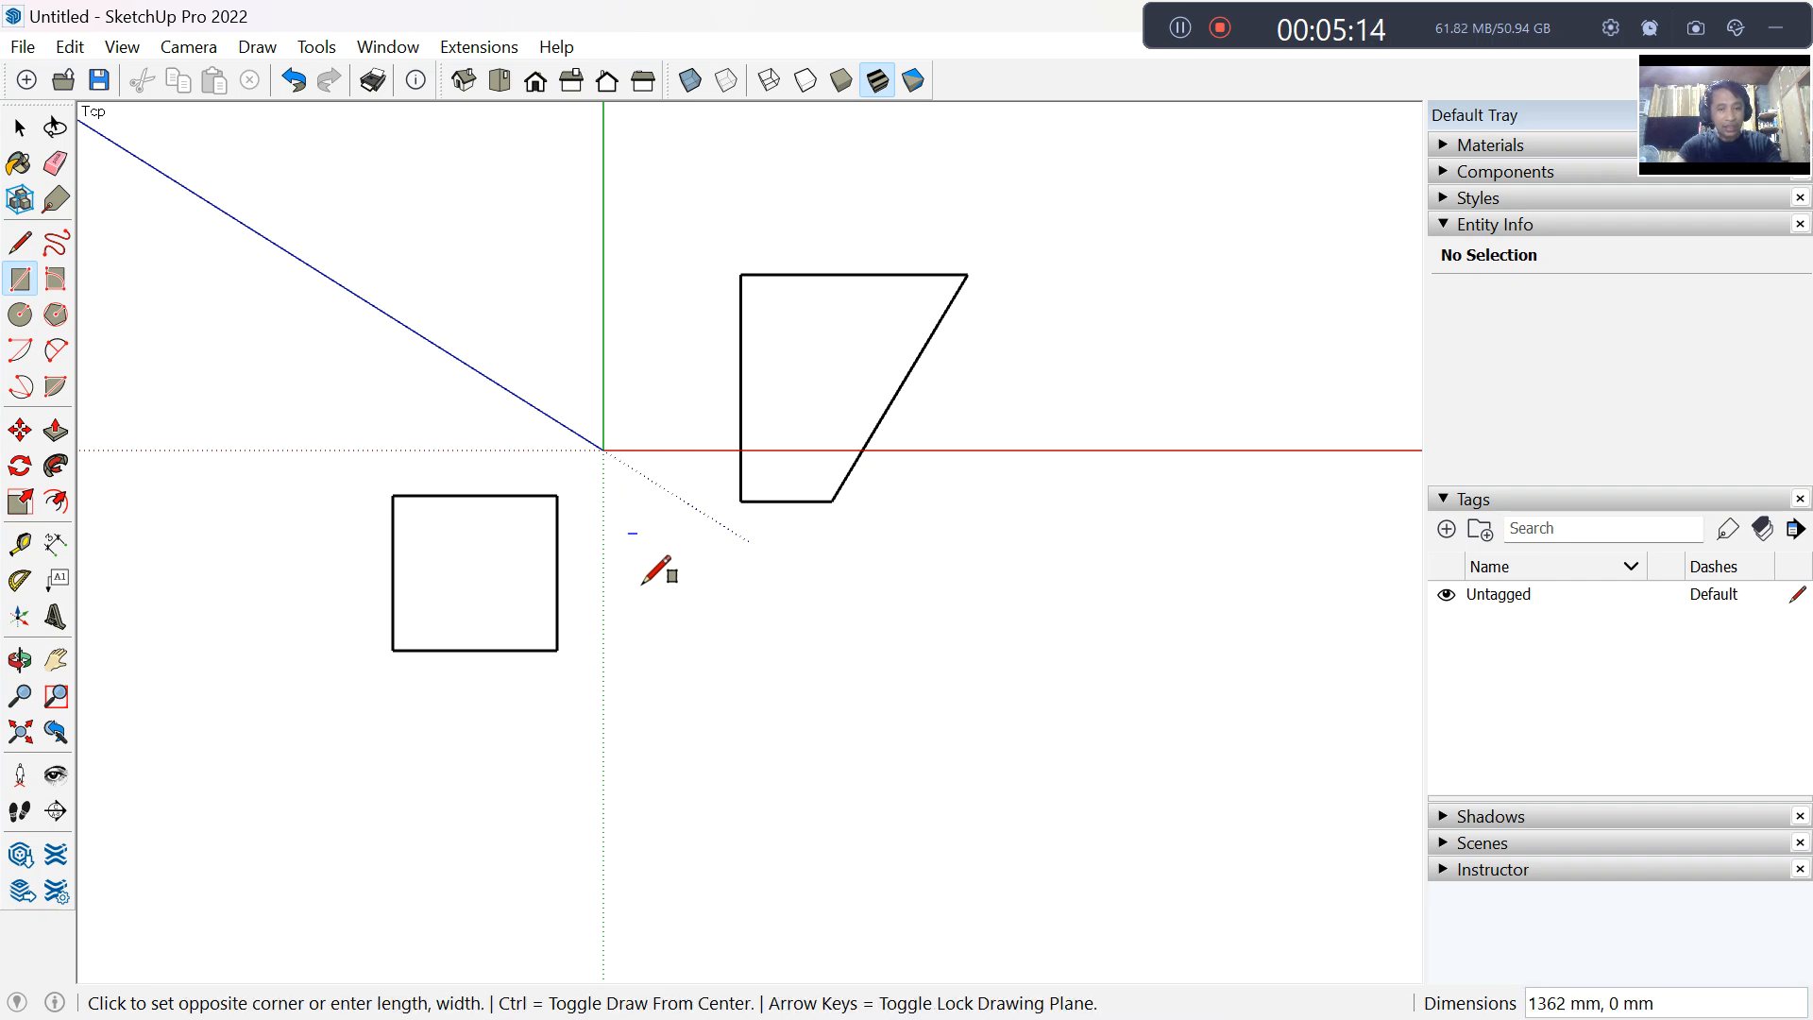
pyautogui.click(787, 651)
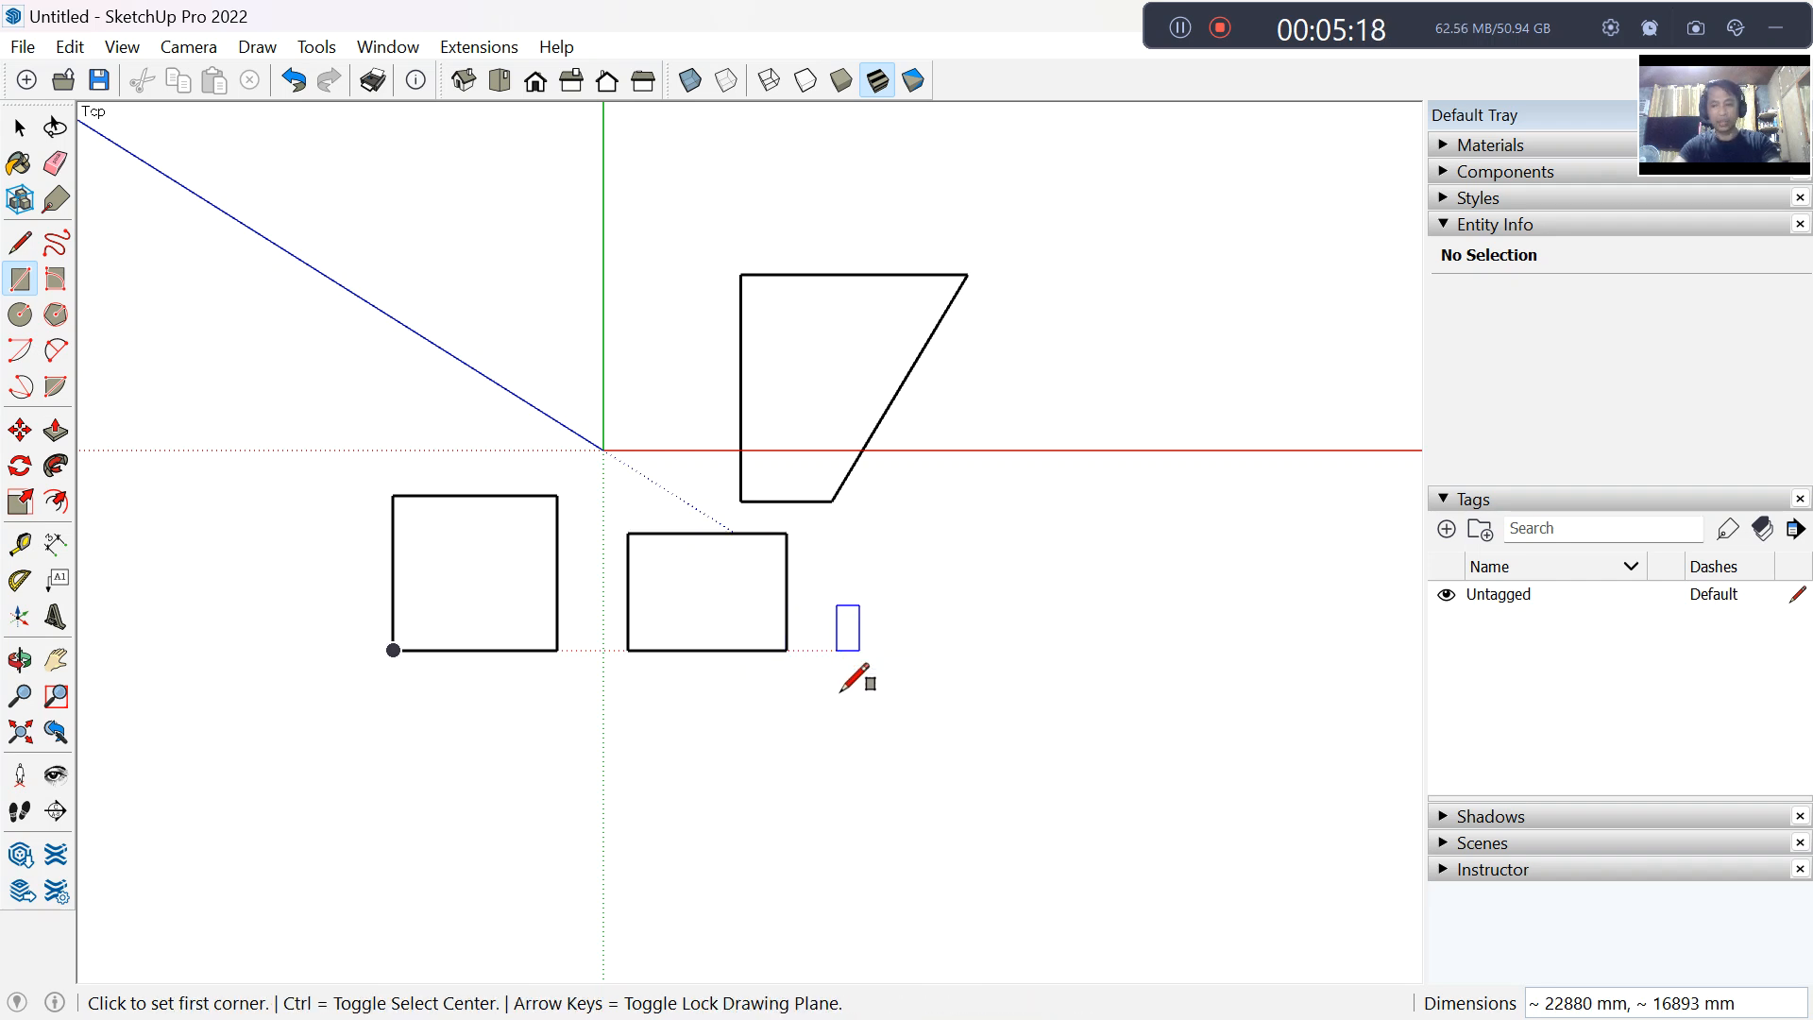
pyautogui.press('space')
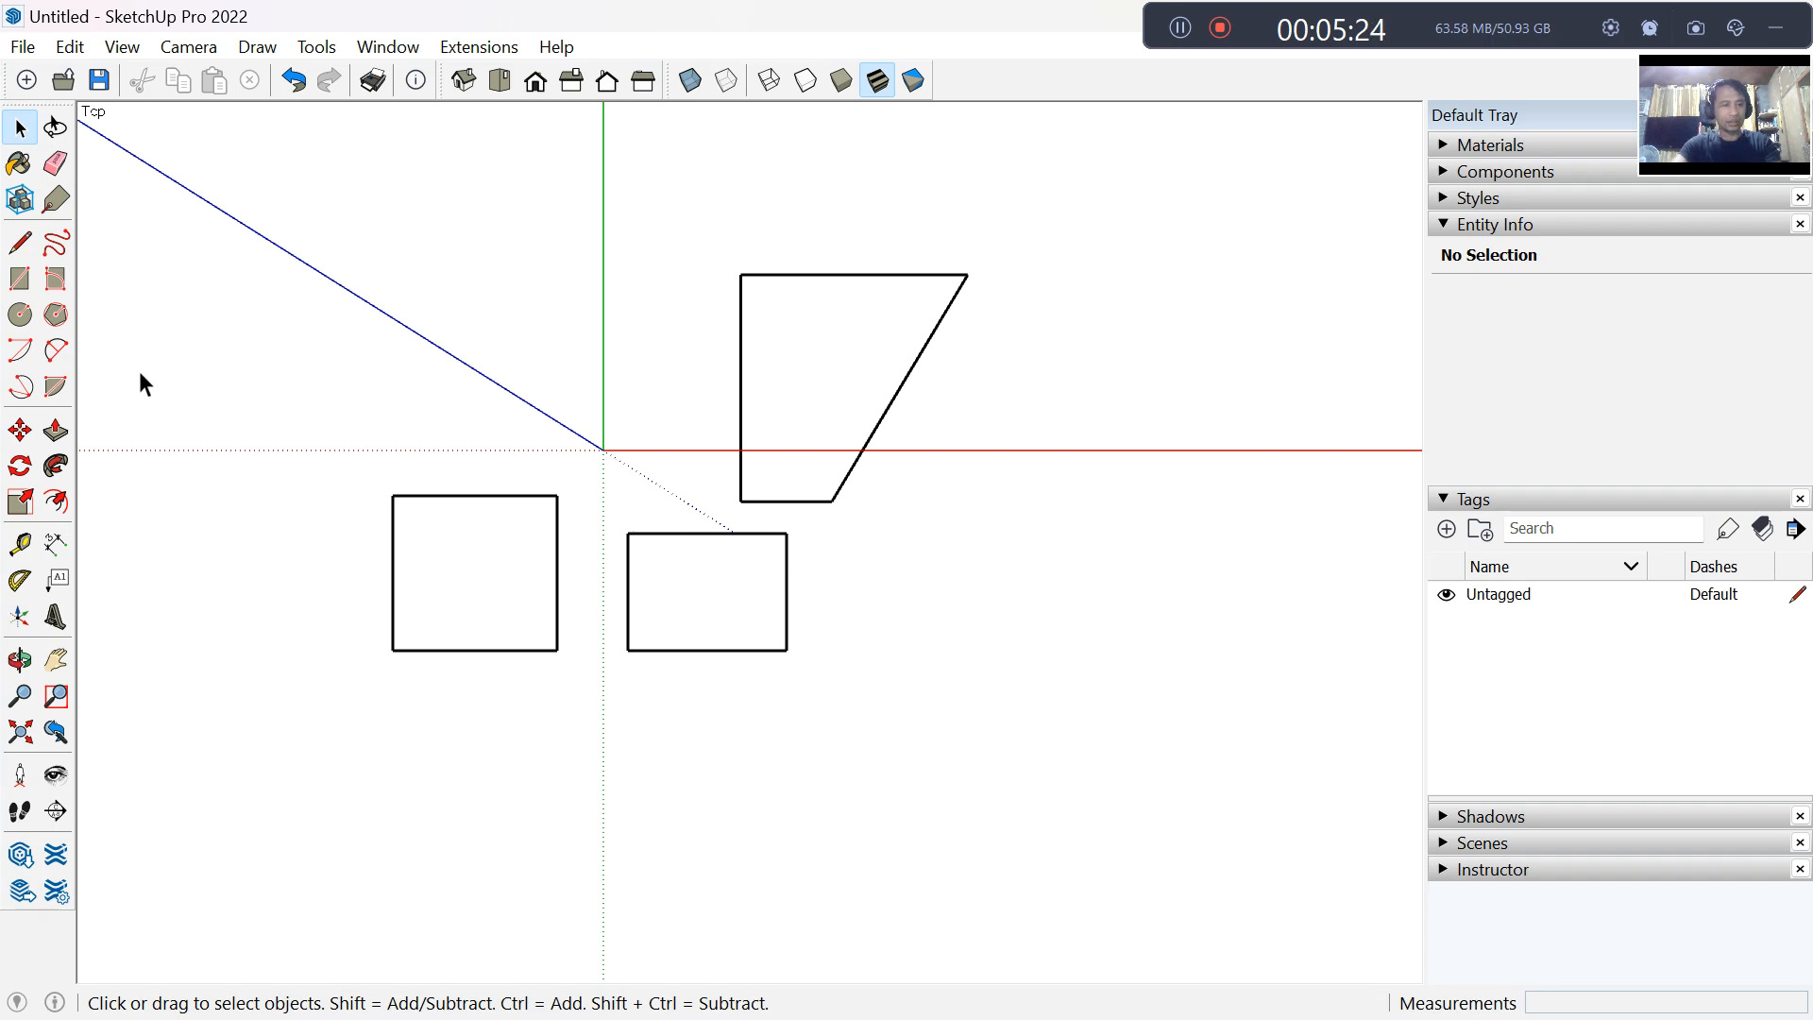
# Step: Draw a circle with a radius of about 14435 mm below the red axis, right of the small rectangle
pyautogui.click(23, 317)
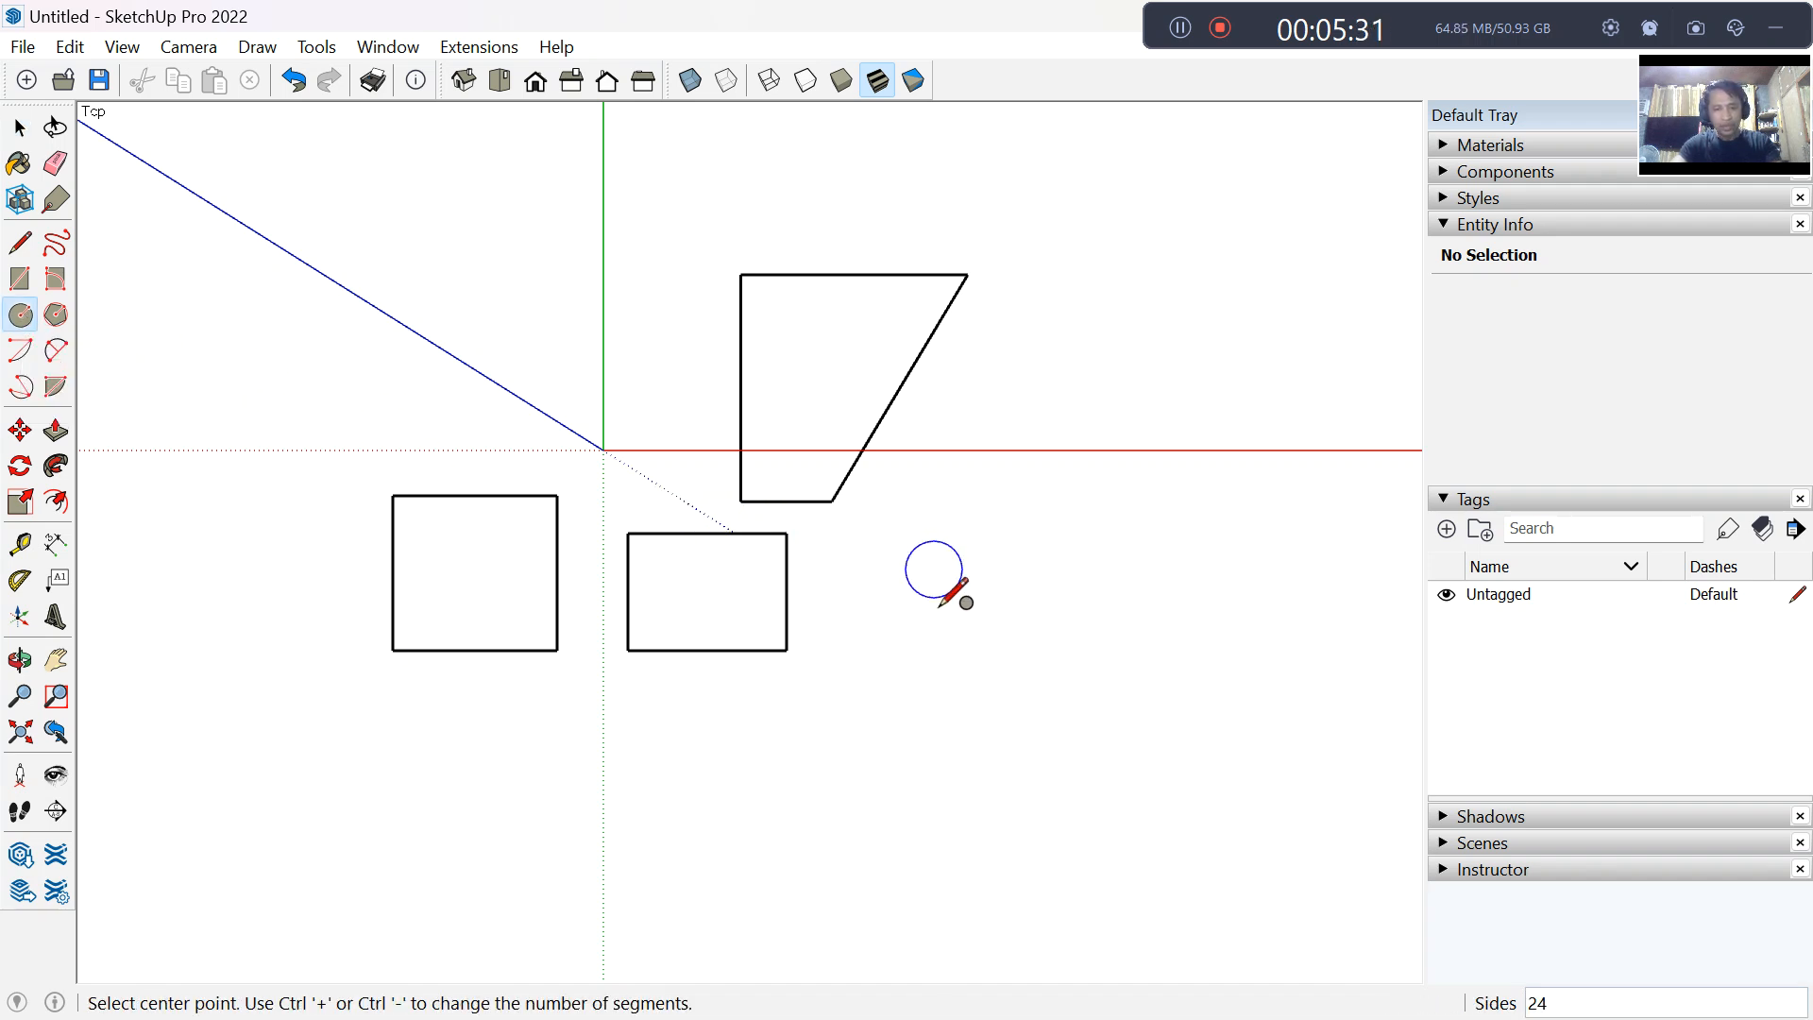
pyautogui.click(934, 570)
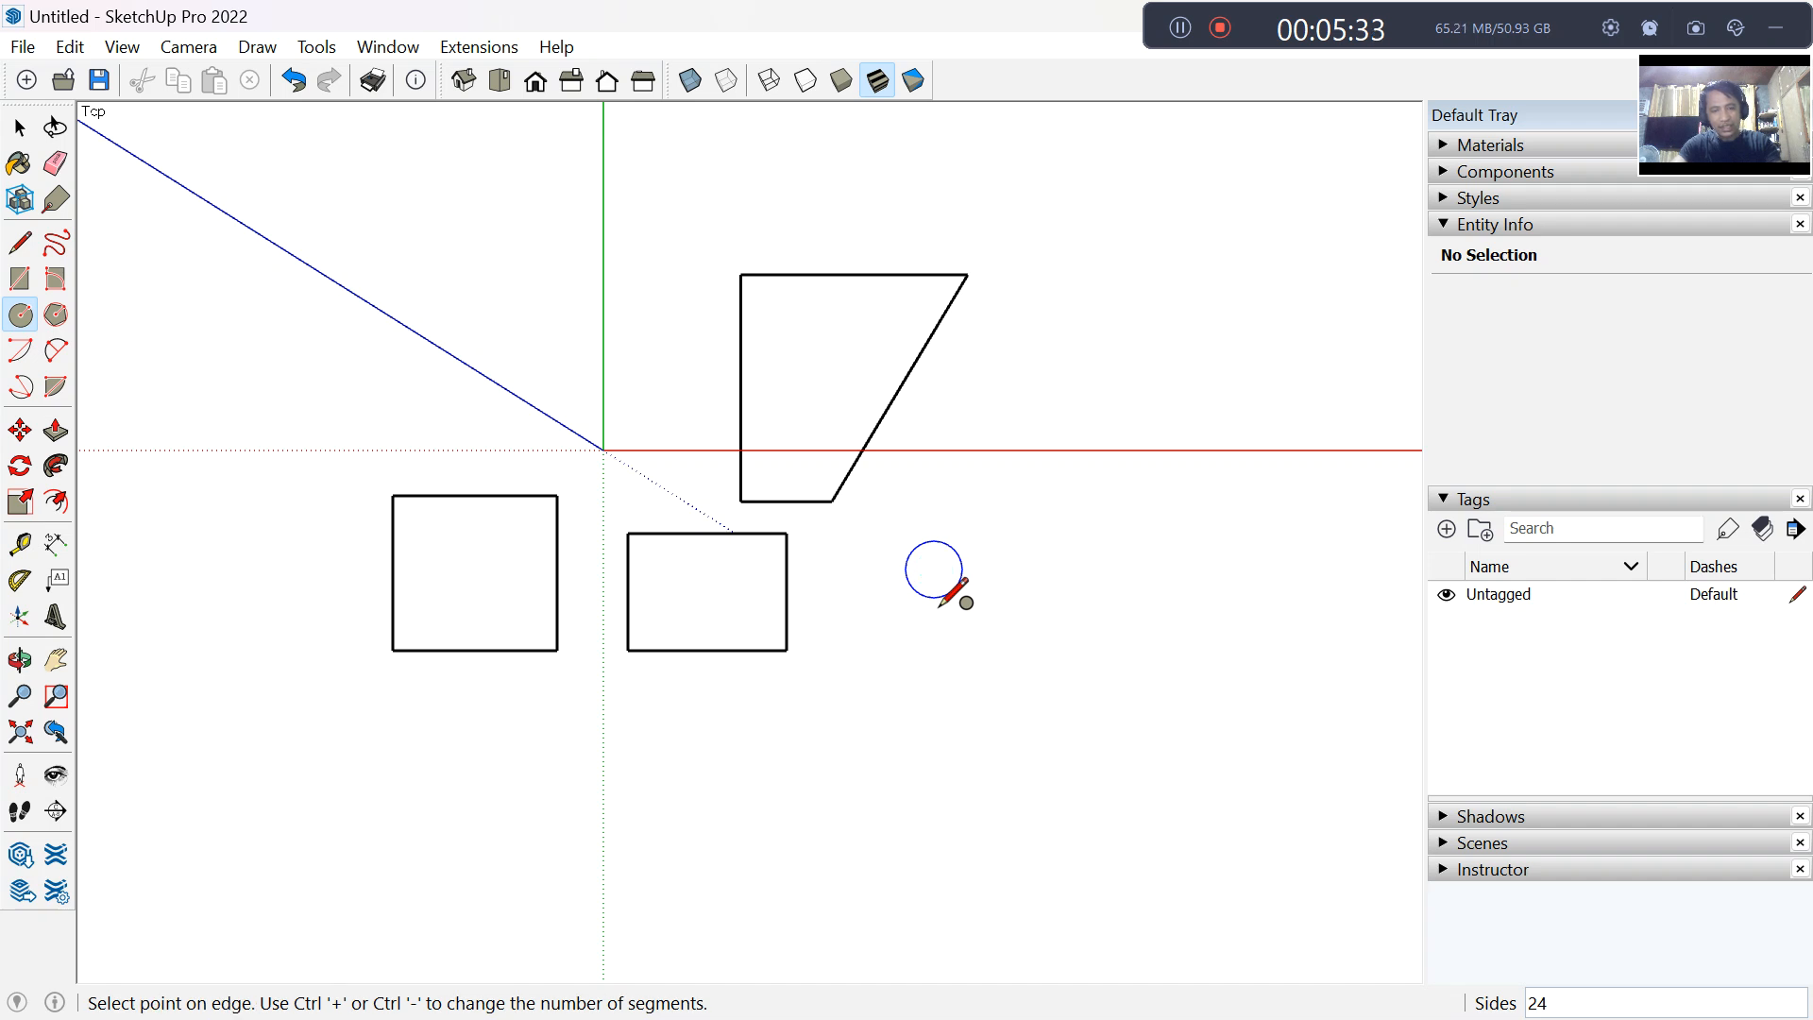
pyautogui.click(1033, 570)
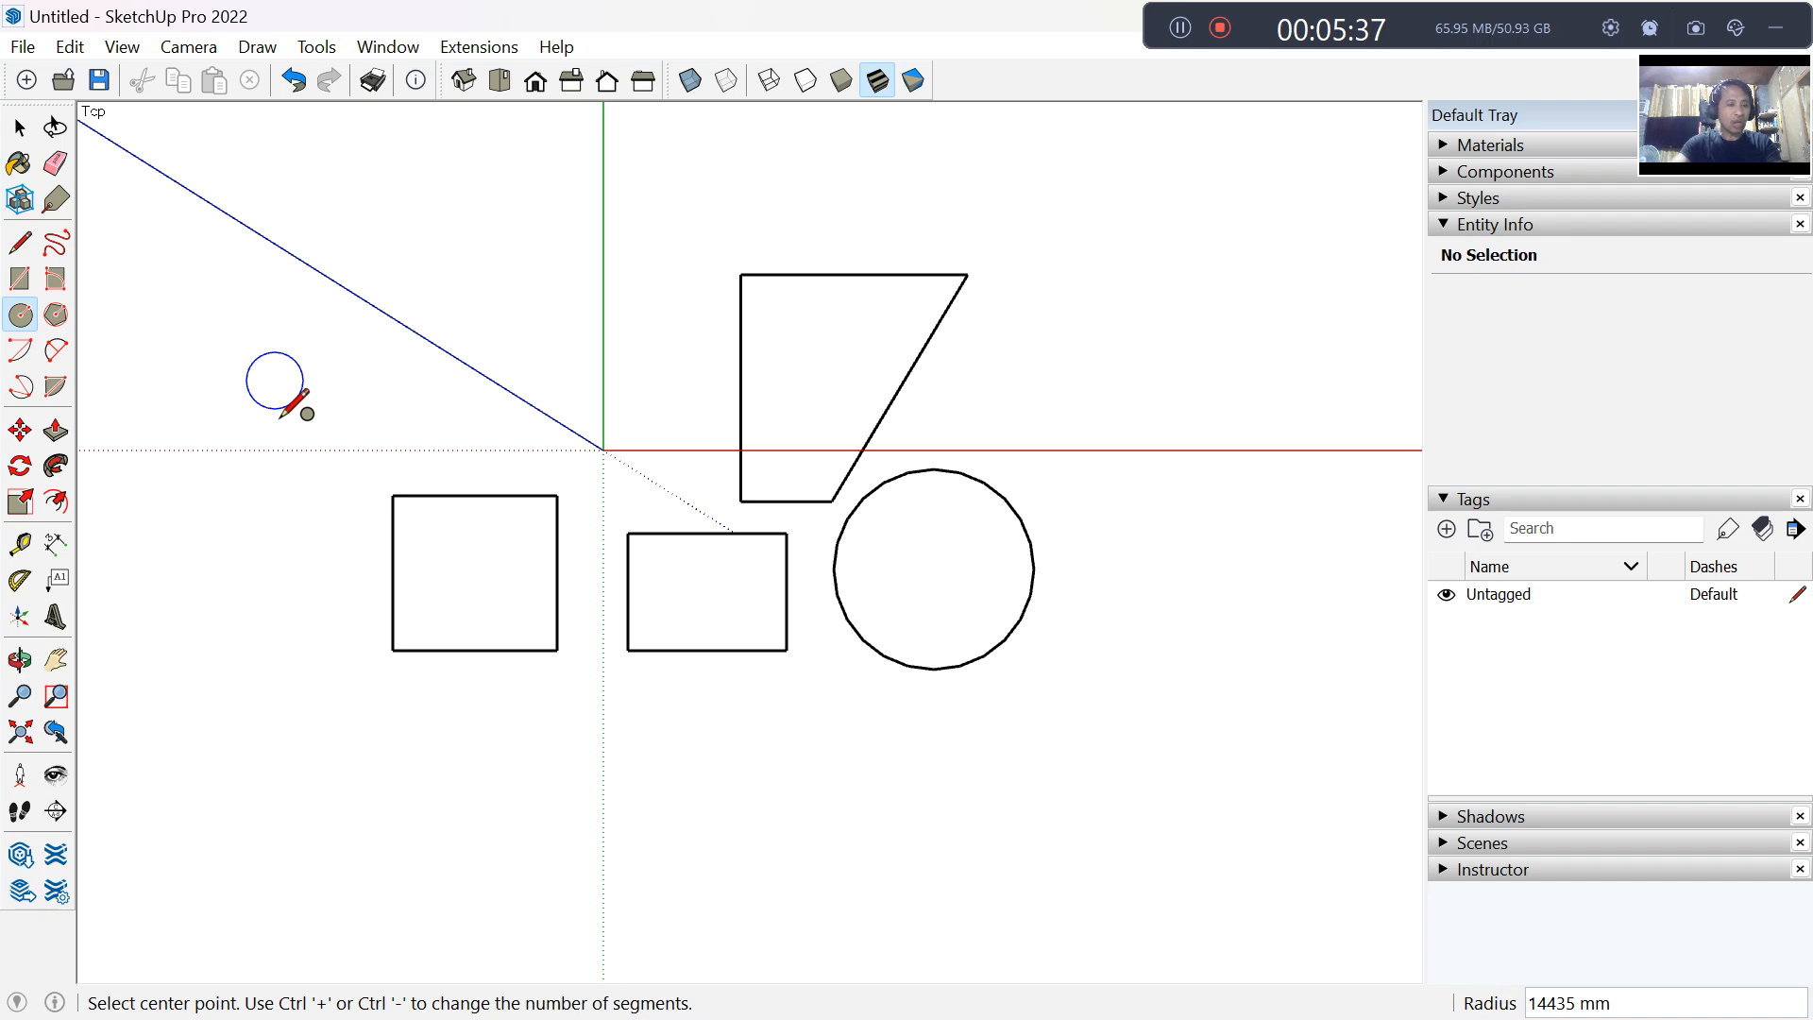
# Step: Draw a centre-point arc sweeping about 135° to the right of the slanted four-sided shape, starting along the red direction from its centre
pyautogui.click(21, 355)
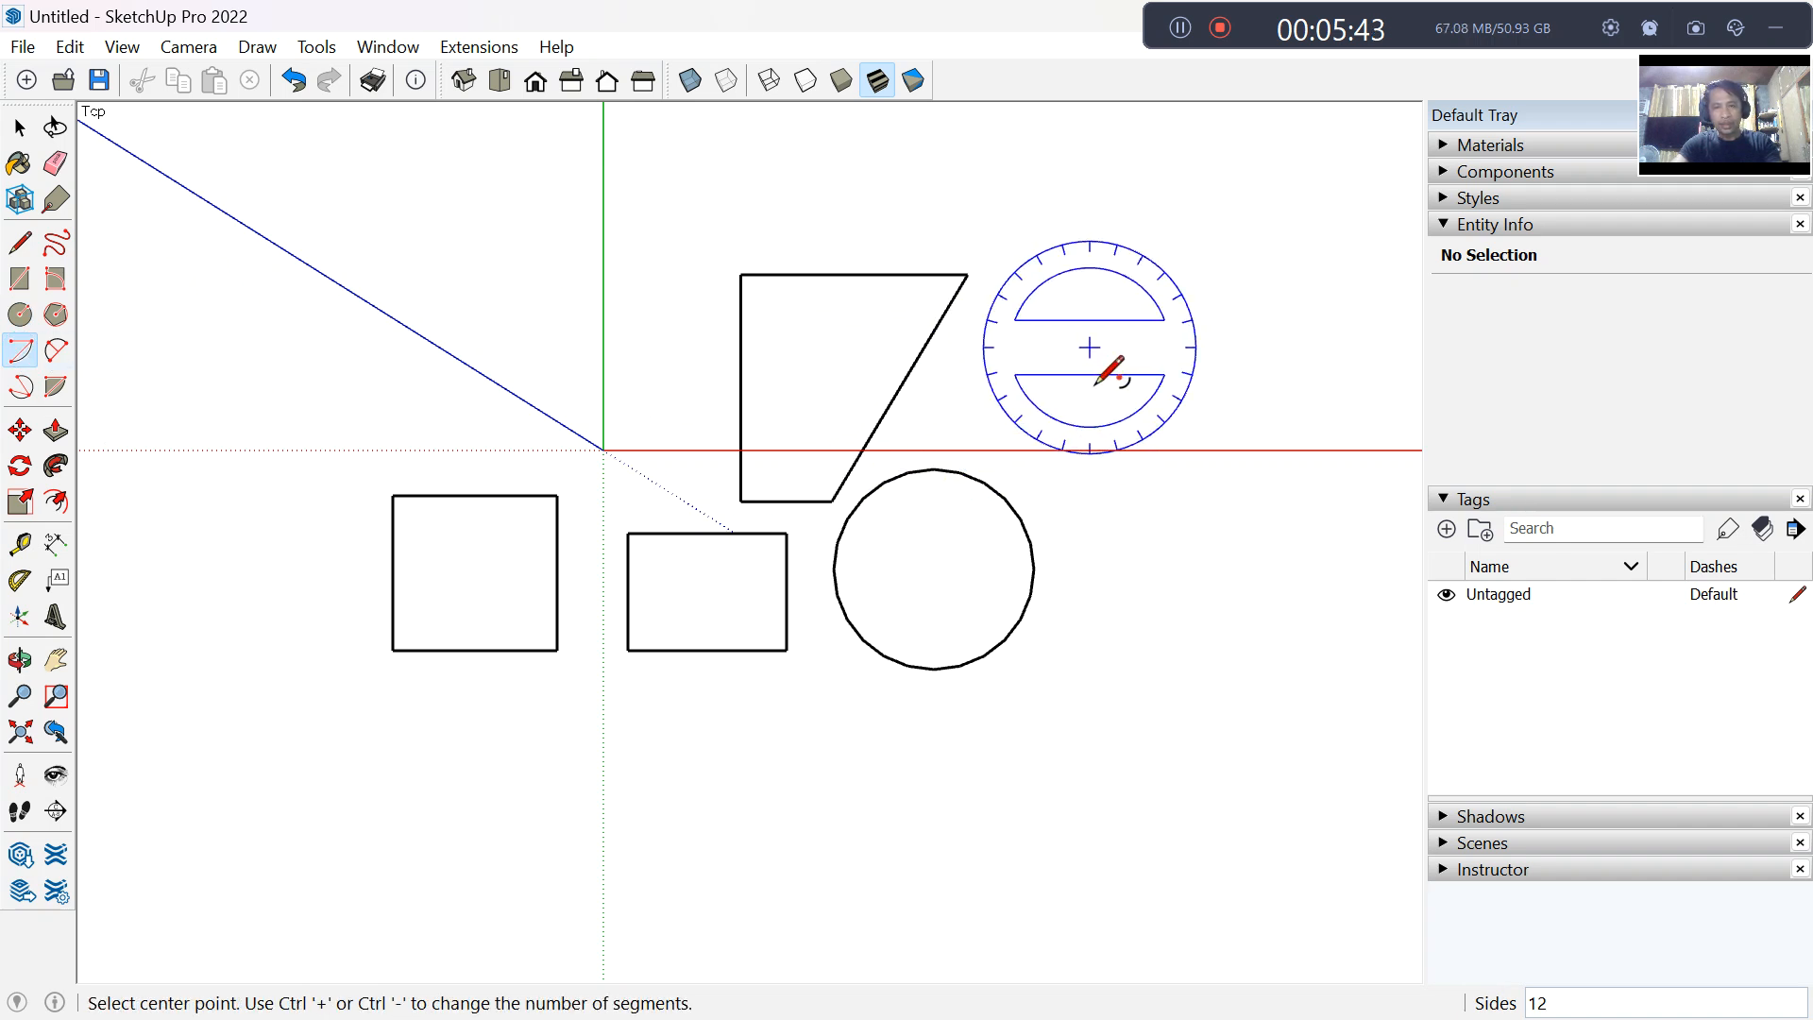
pyautogui.click(1089, 347)
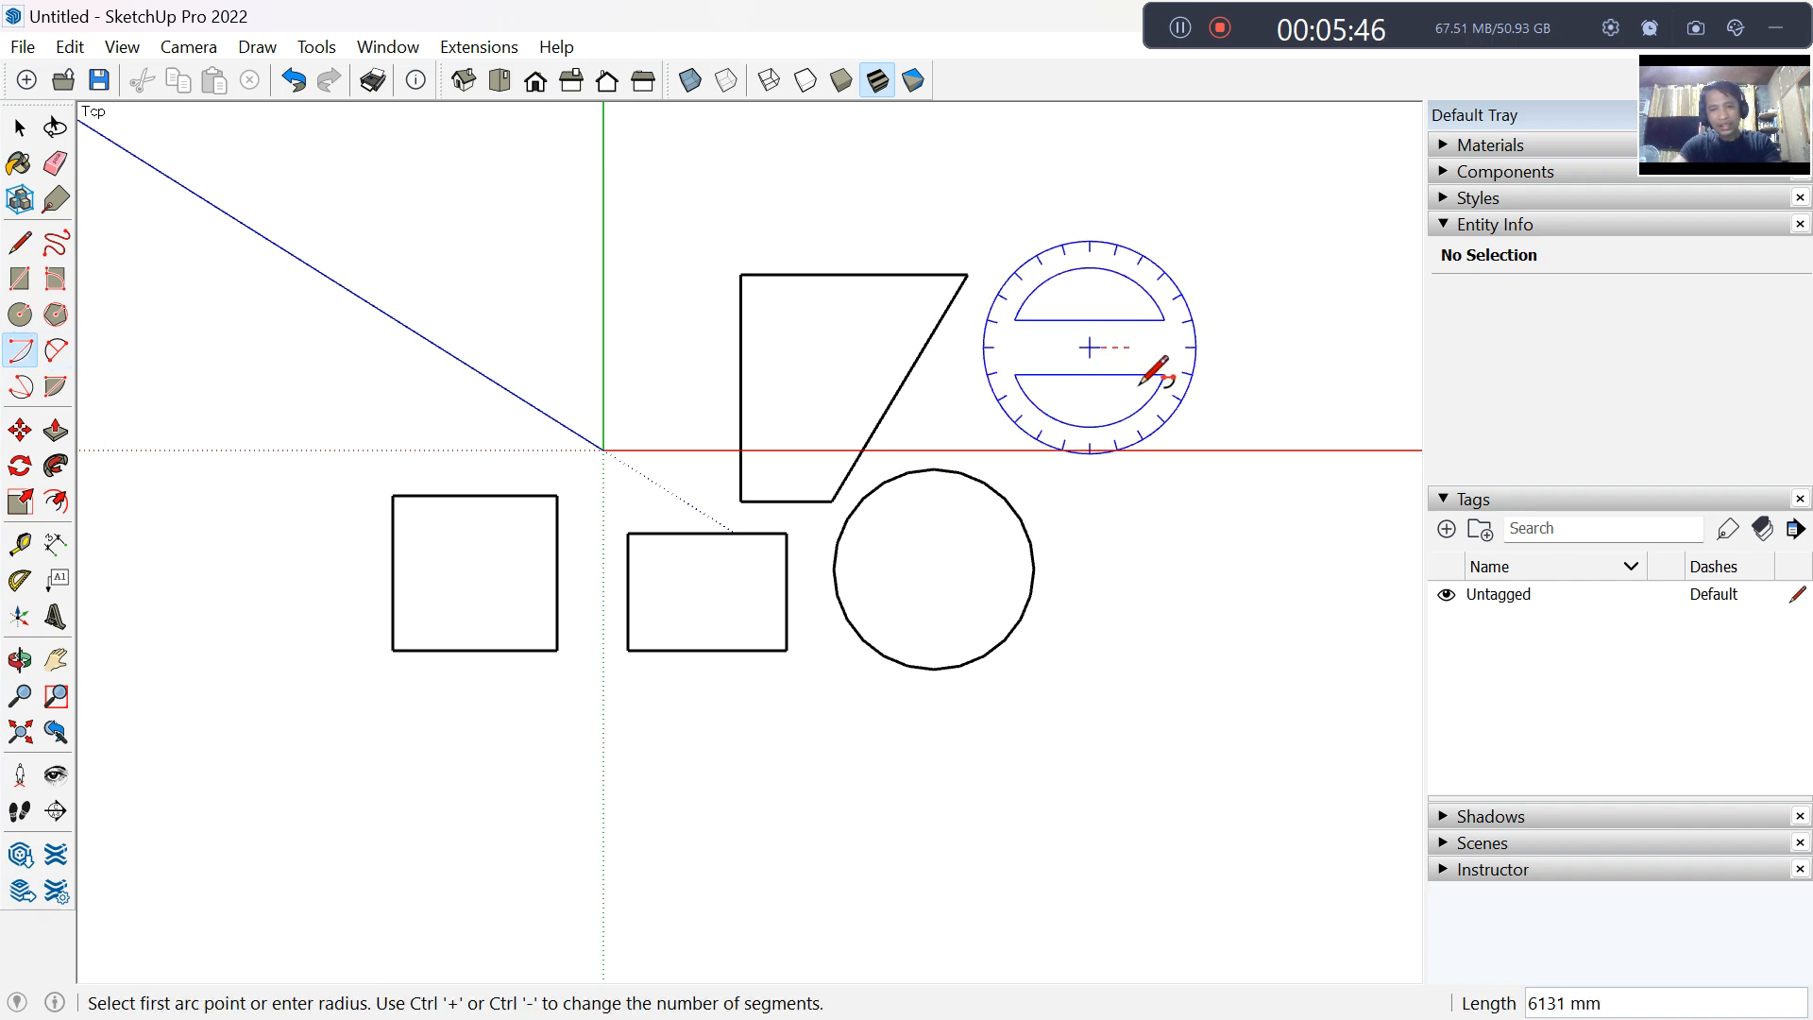
pyautogui.click(1278, 382)
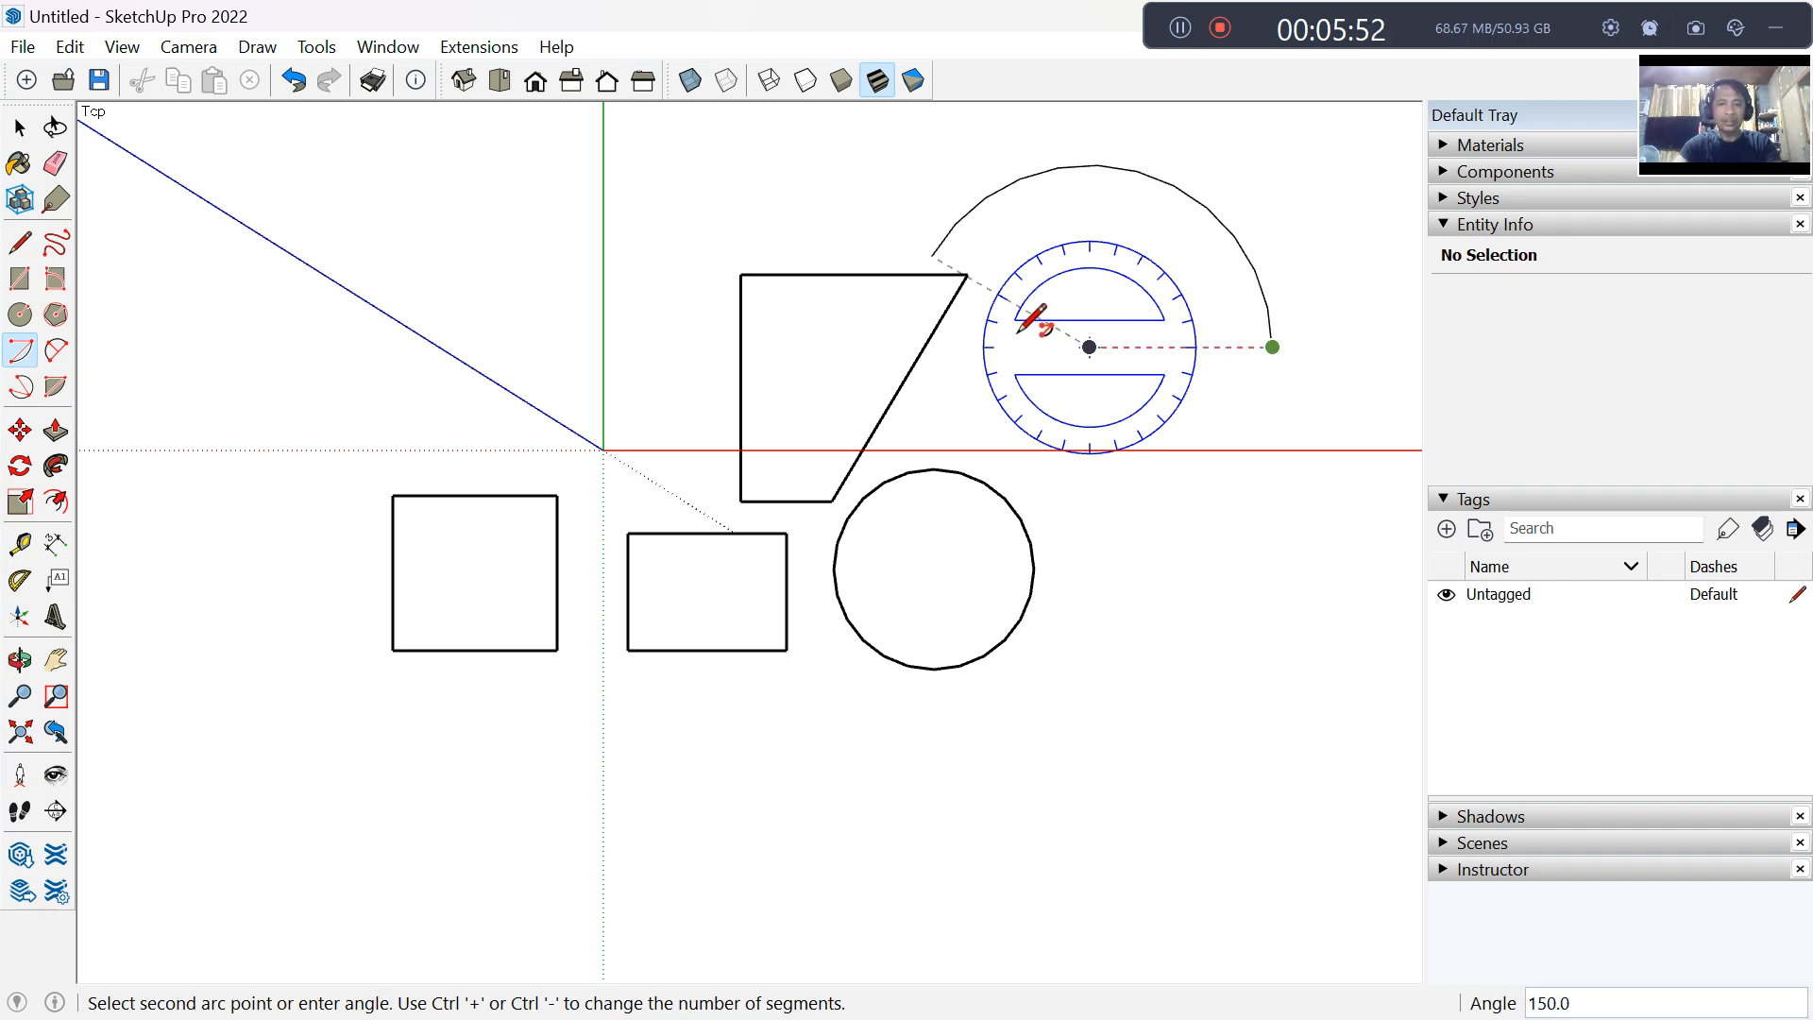
pyautogui.click(1029, 305)
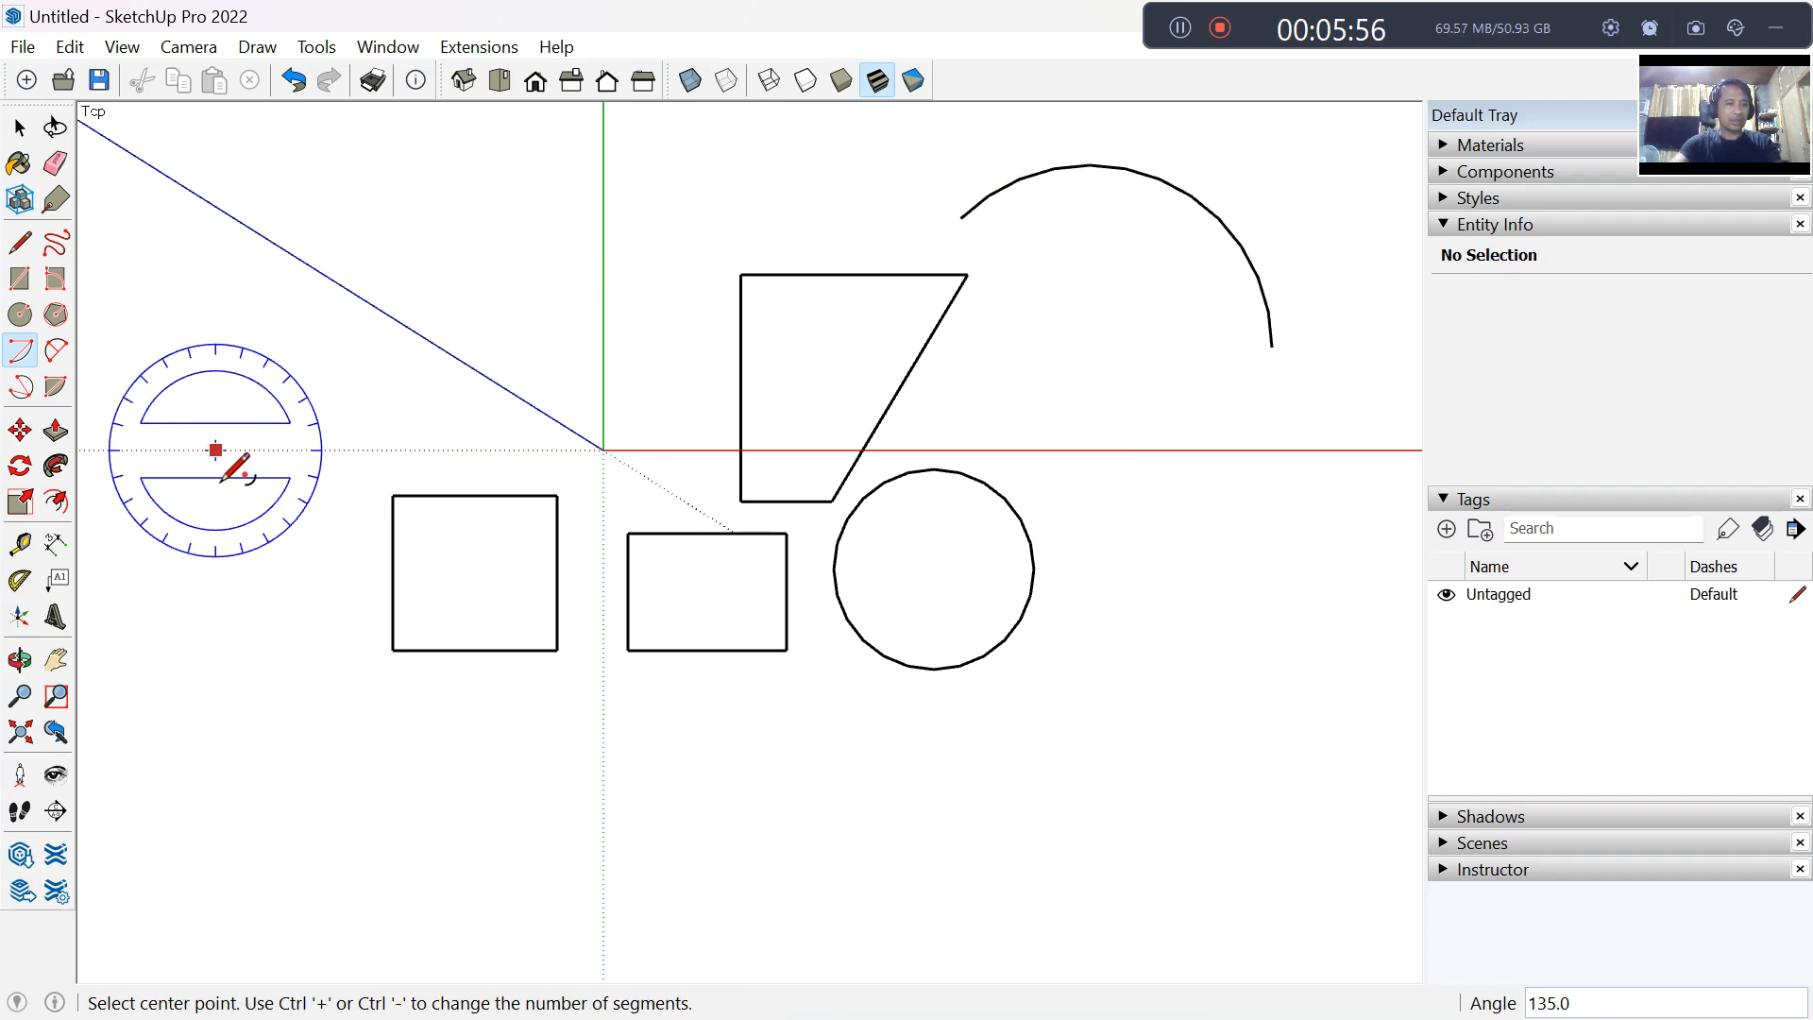
# Step: Draw an upward-bulging 2 Point Arc with a bulge of about 15050 mm below the small rectangle and the circle
pyautogui.click(56, 353)
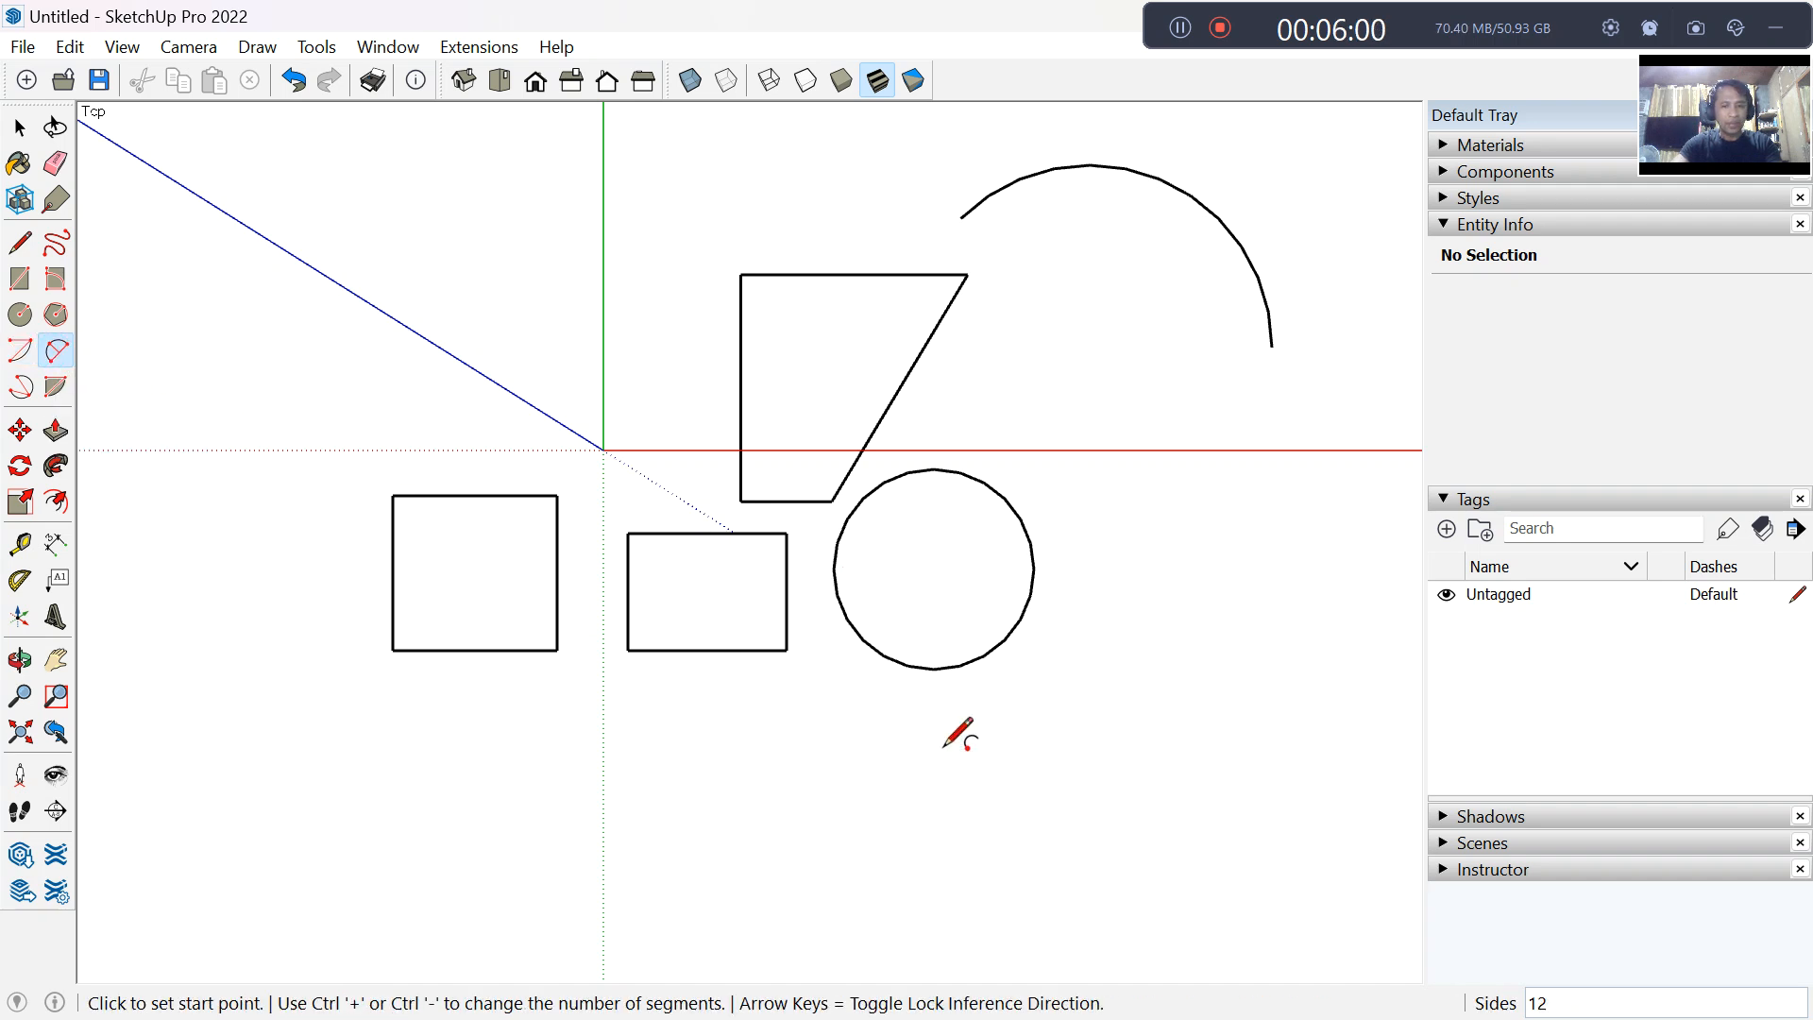
pyautogui.click(679, 849)
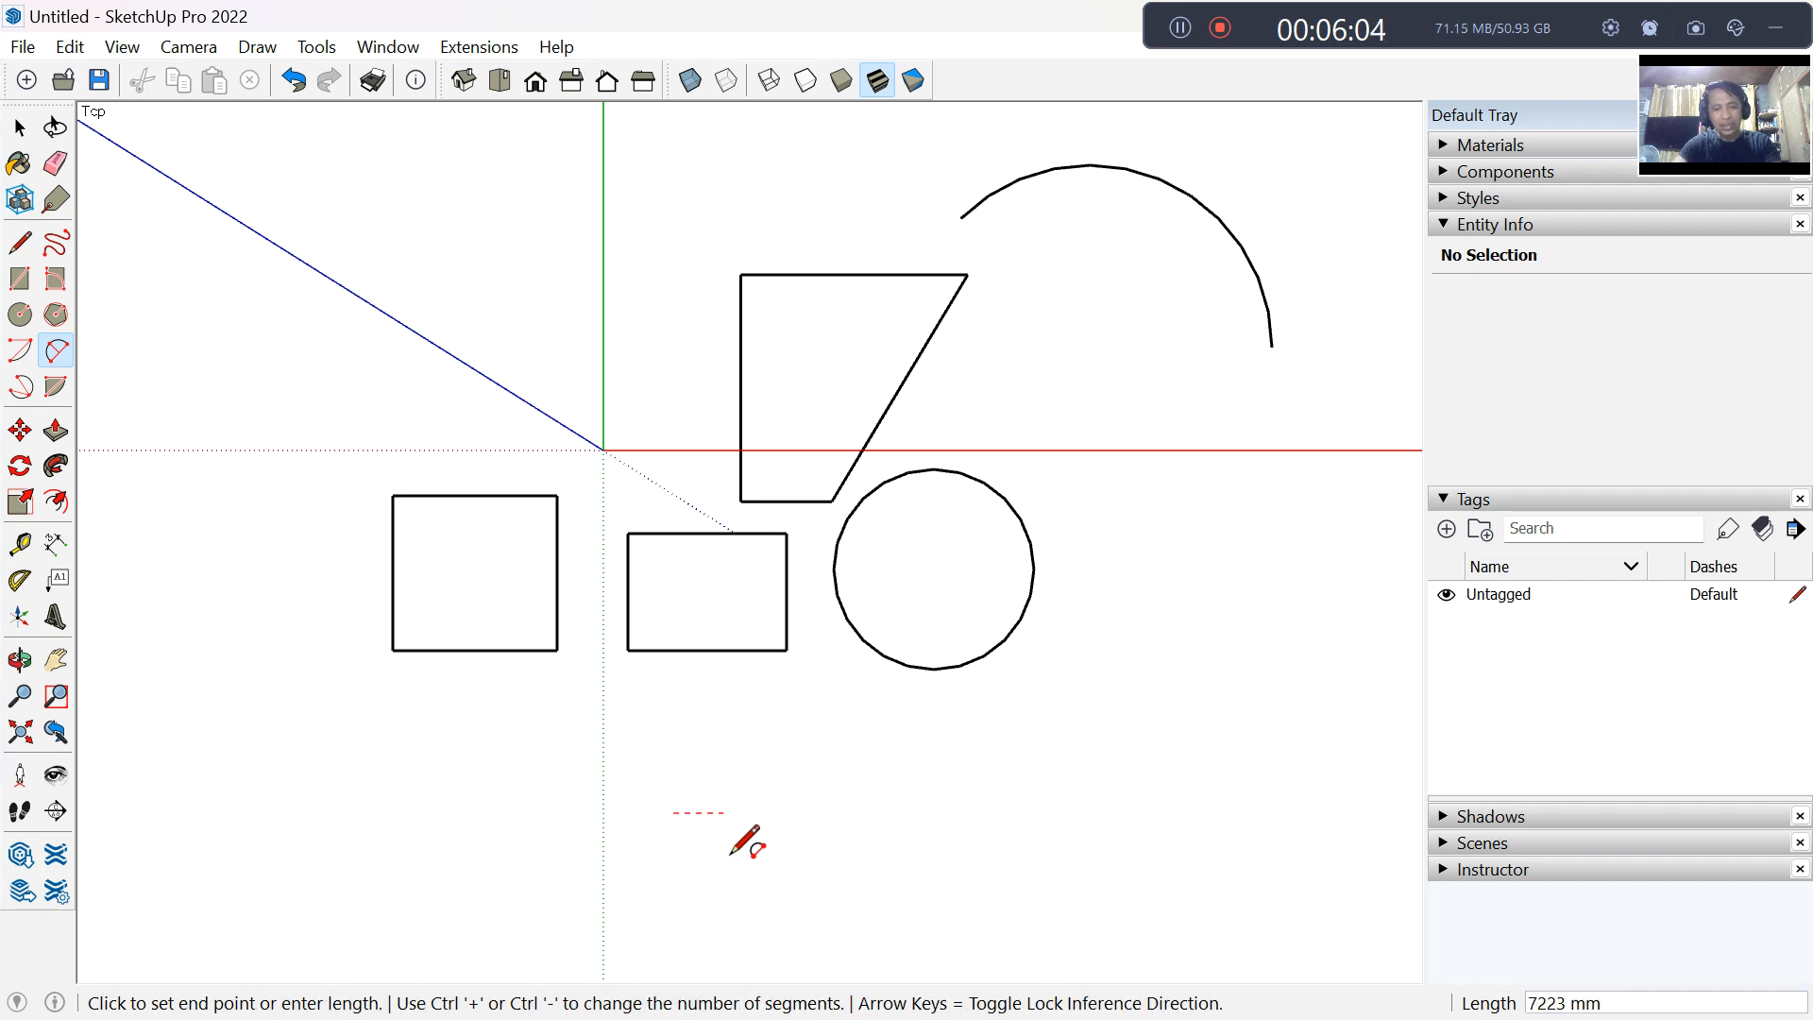
pyautogui.click(888, 853)
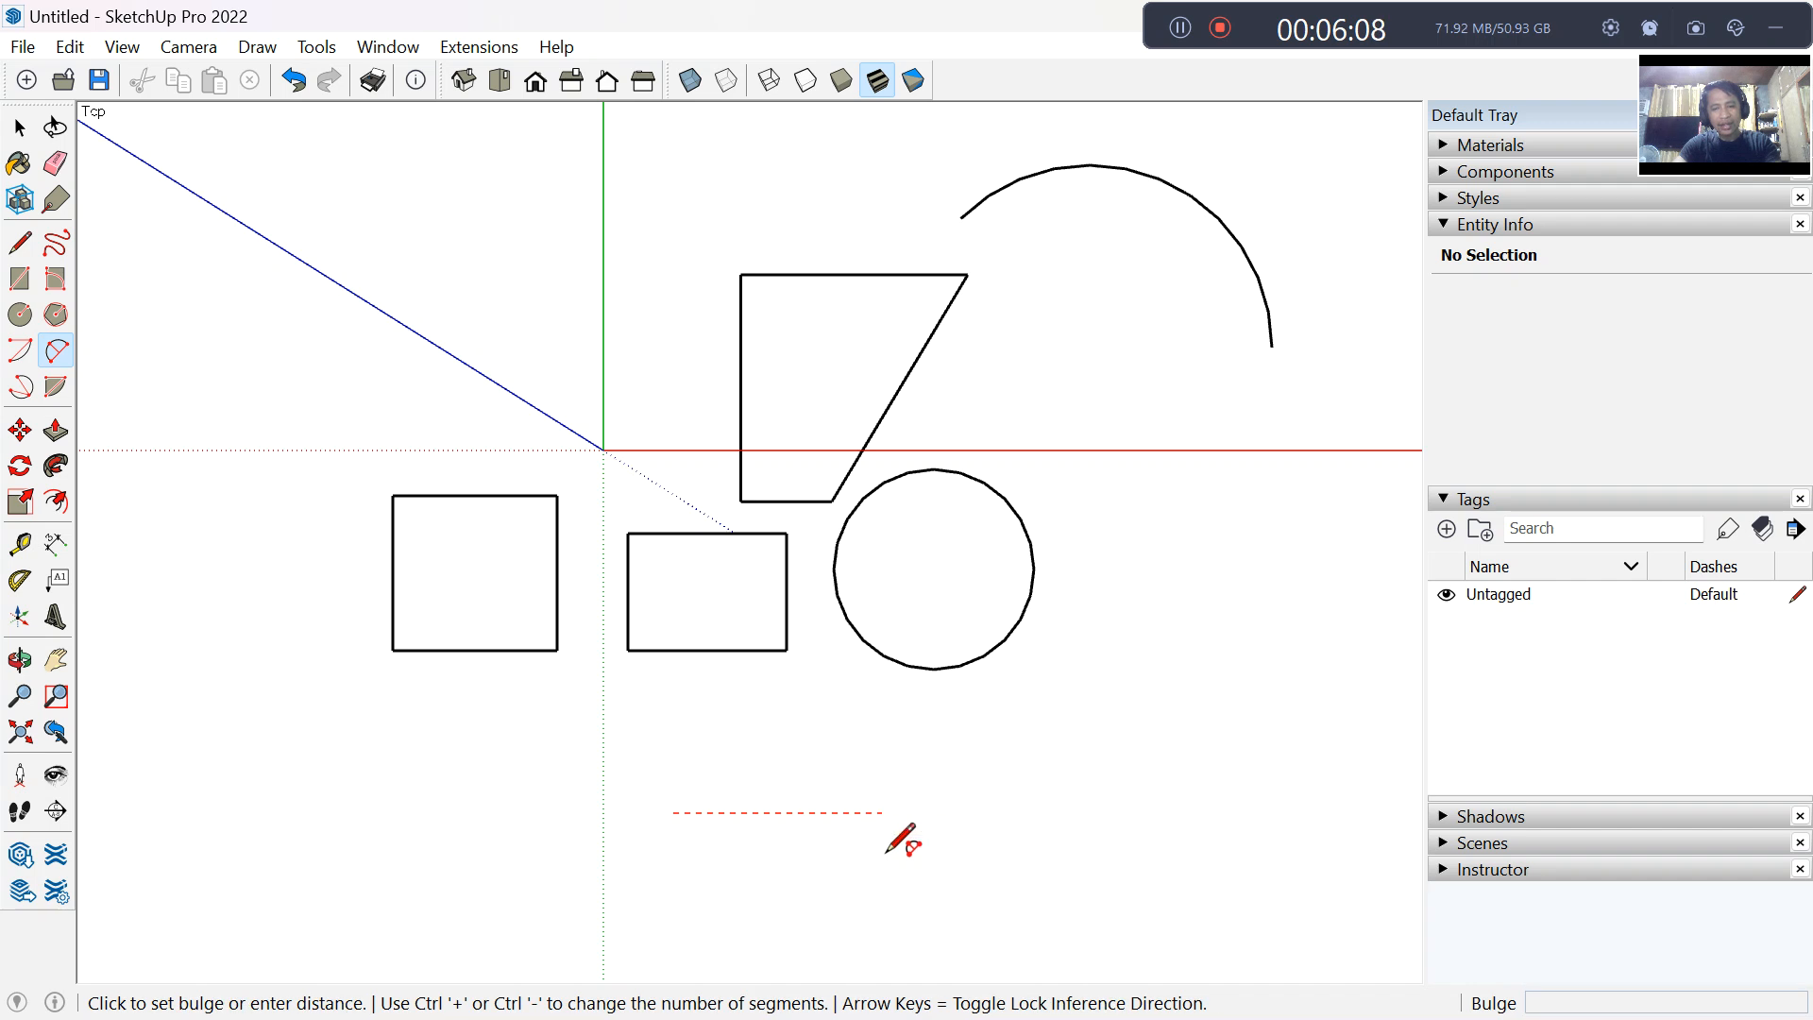
pyautogui.click(777, 746)
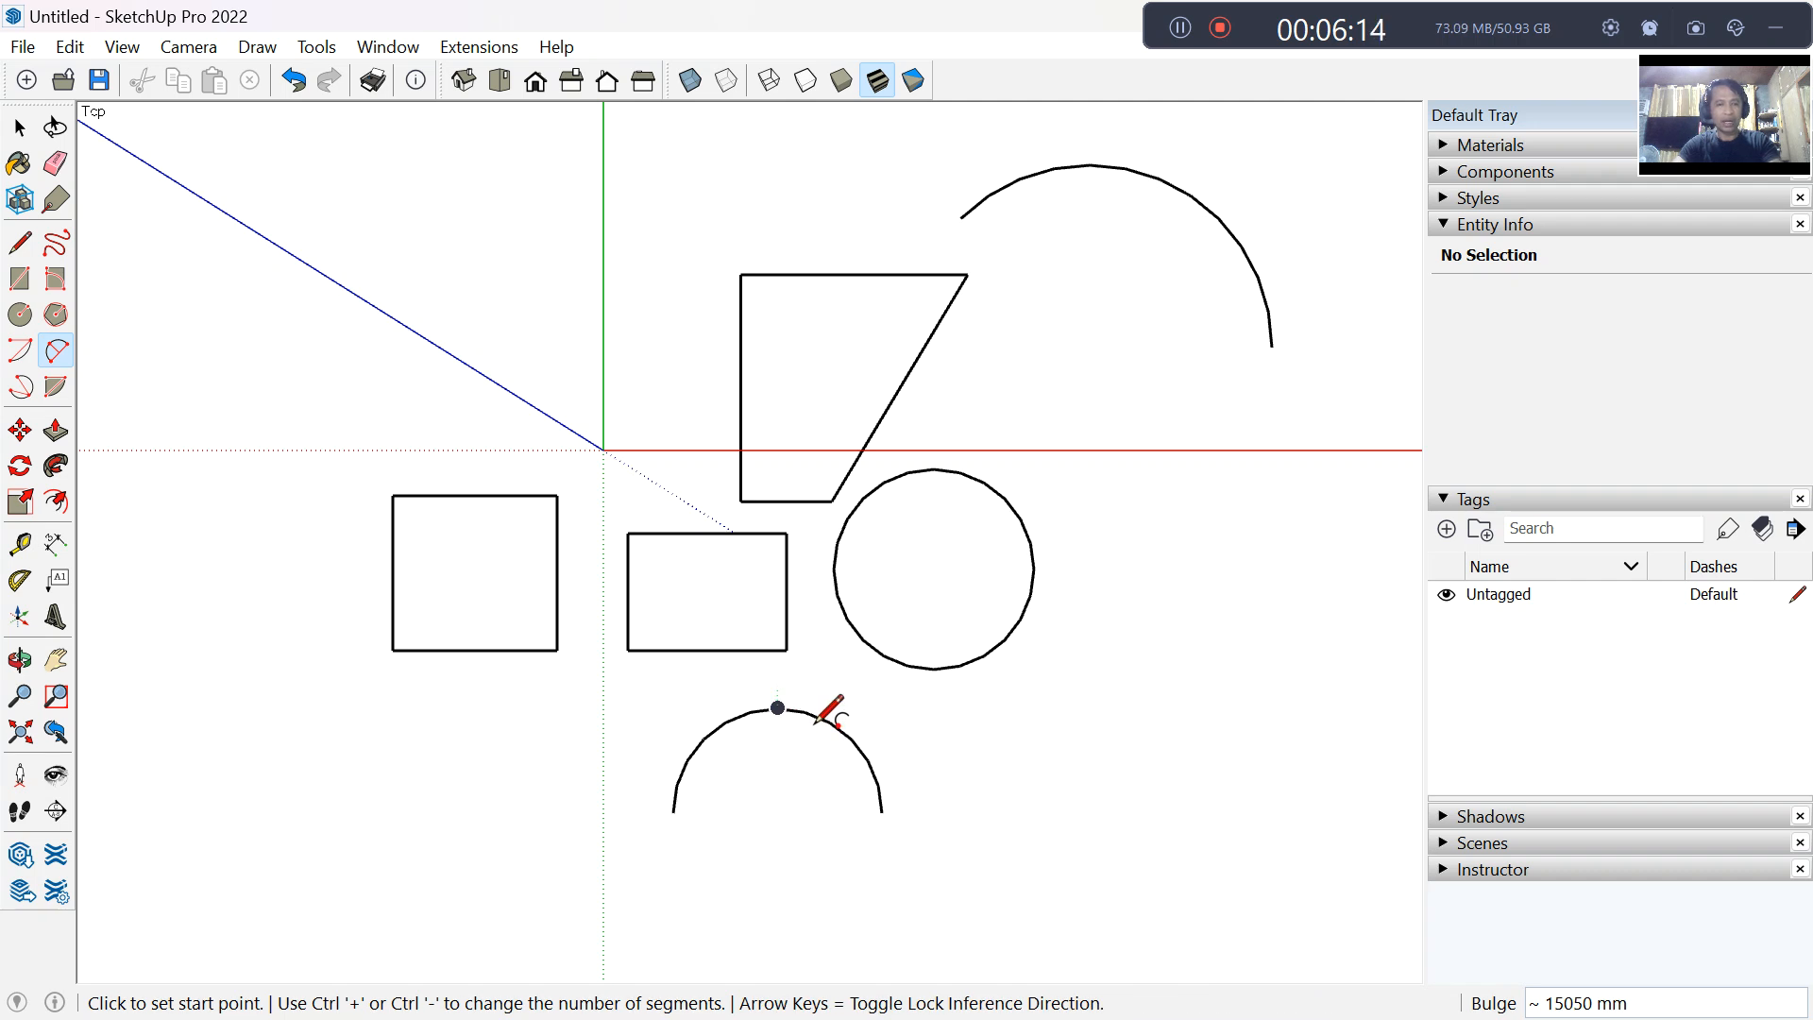
pyautogui.press('space')
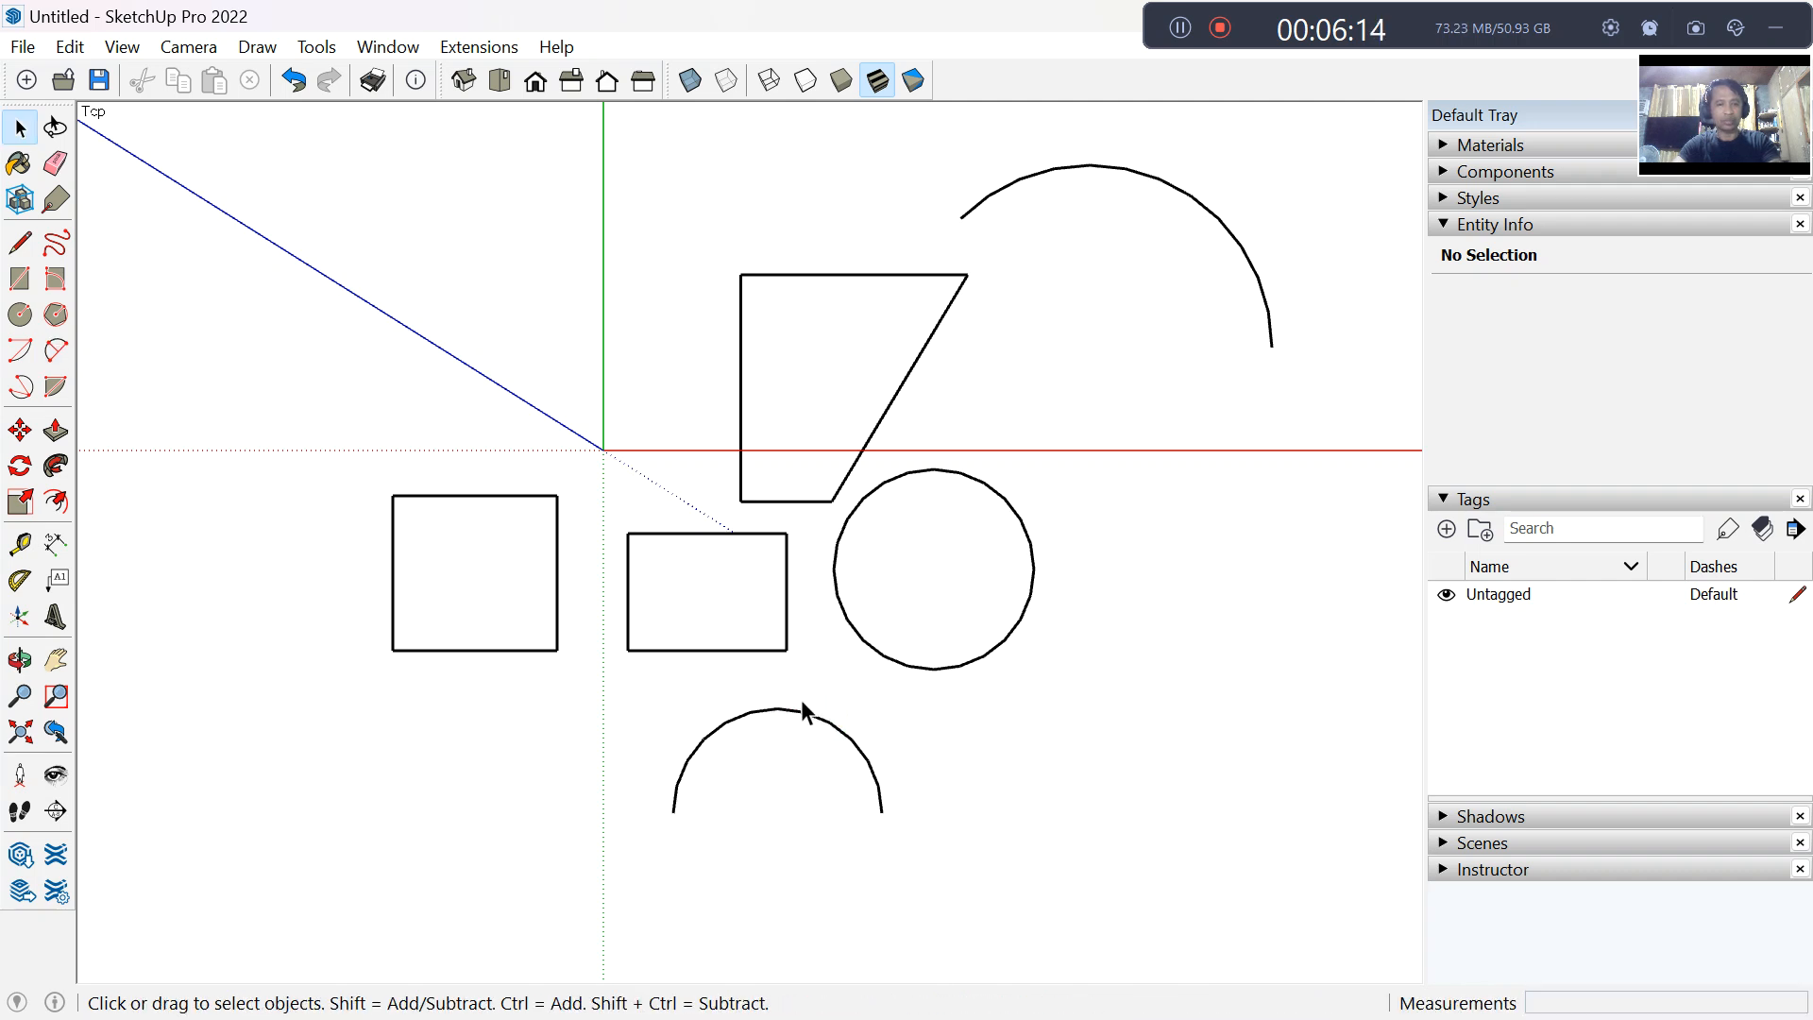
# Step: Draw a six-sided polygon with an inscribed radius of about 13056 mm above the red axis, left of the green axis
pyautogui.click(57, 316)
pyautogui.click(325, 411)
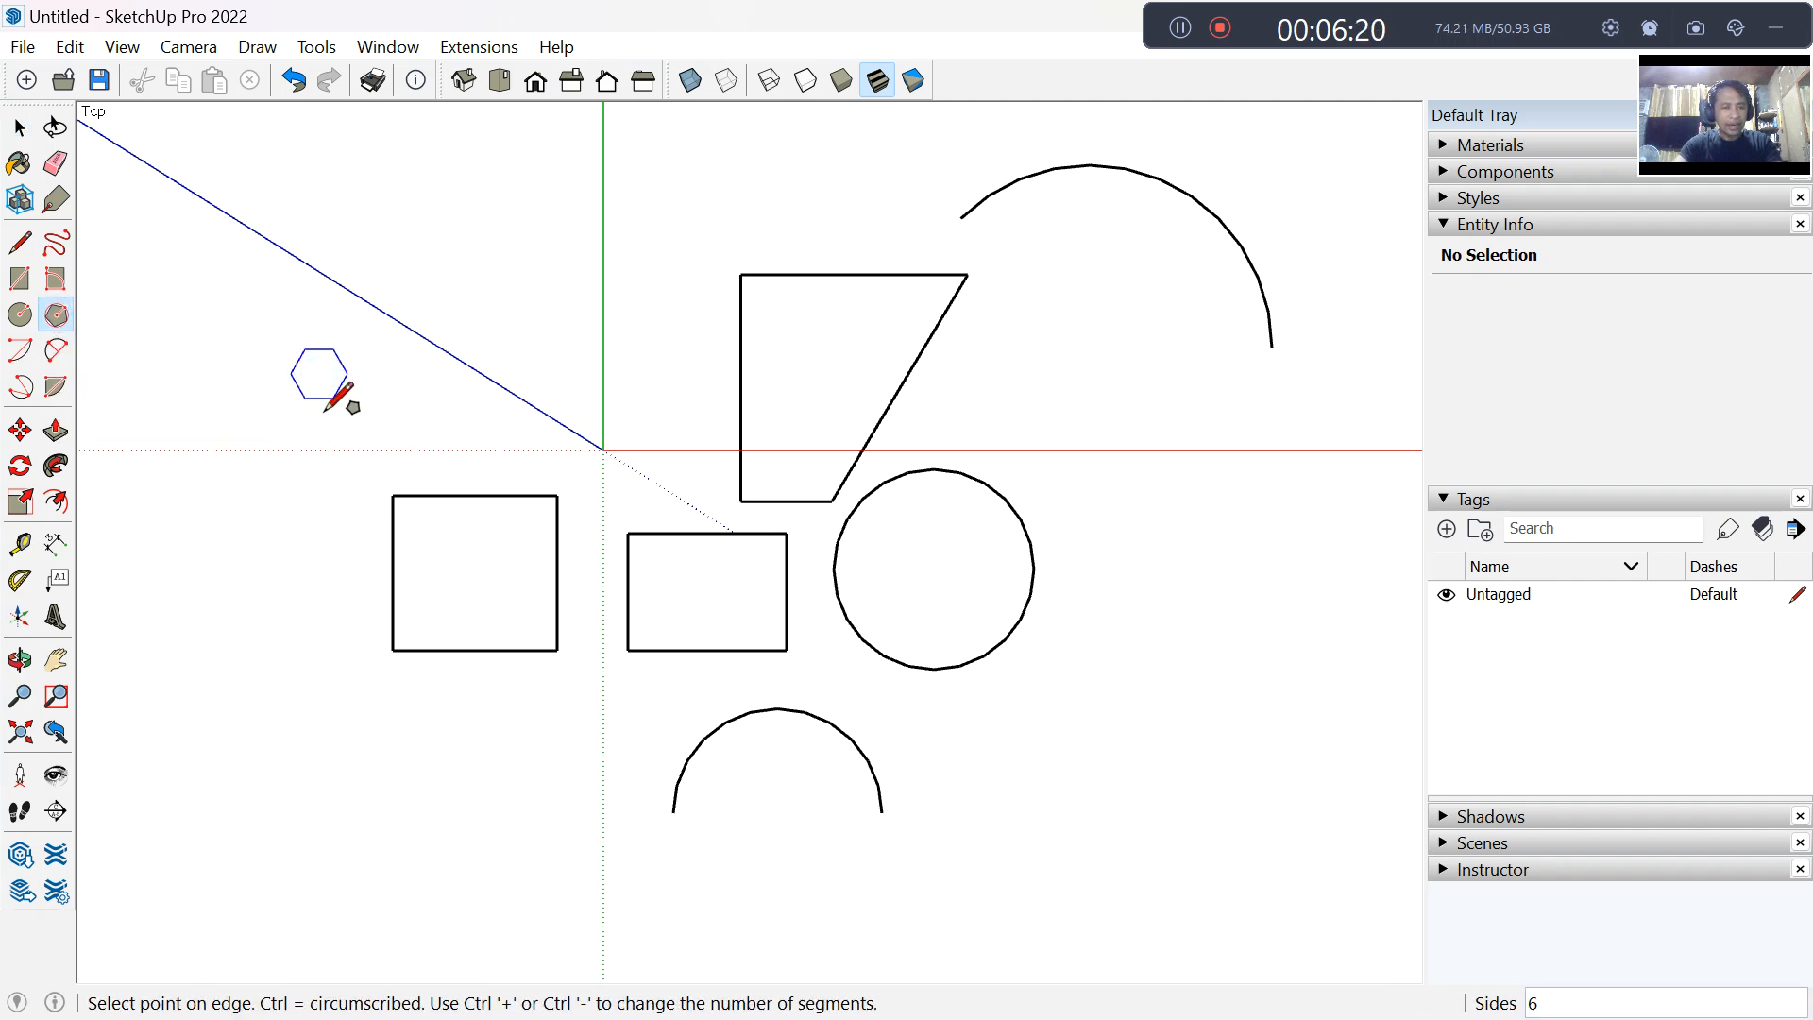
pyautogui.click(415, 417)
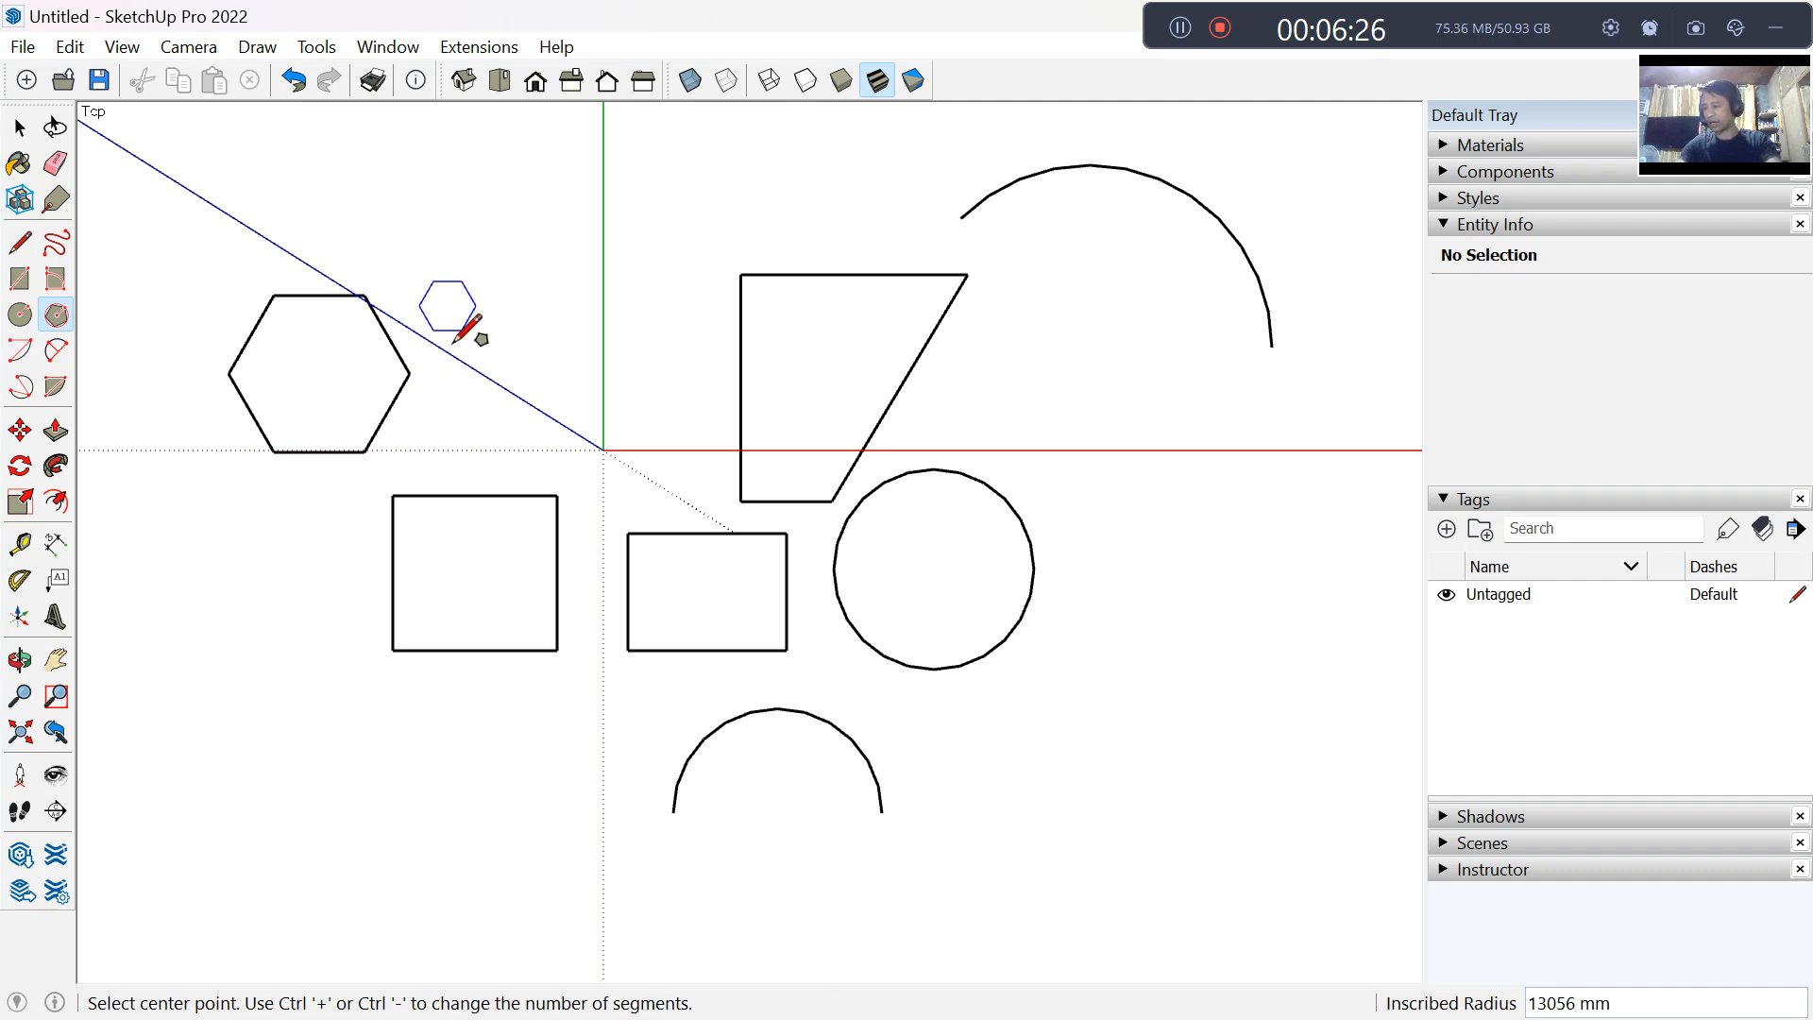
pyautogui.press('space')
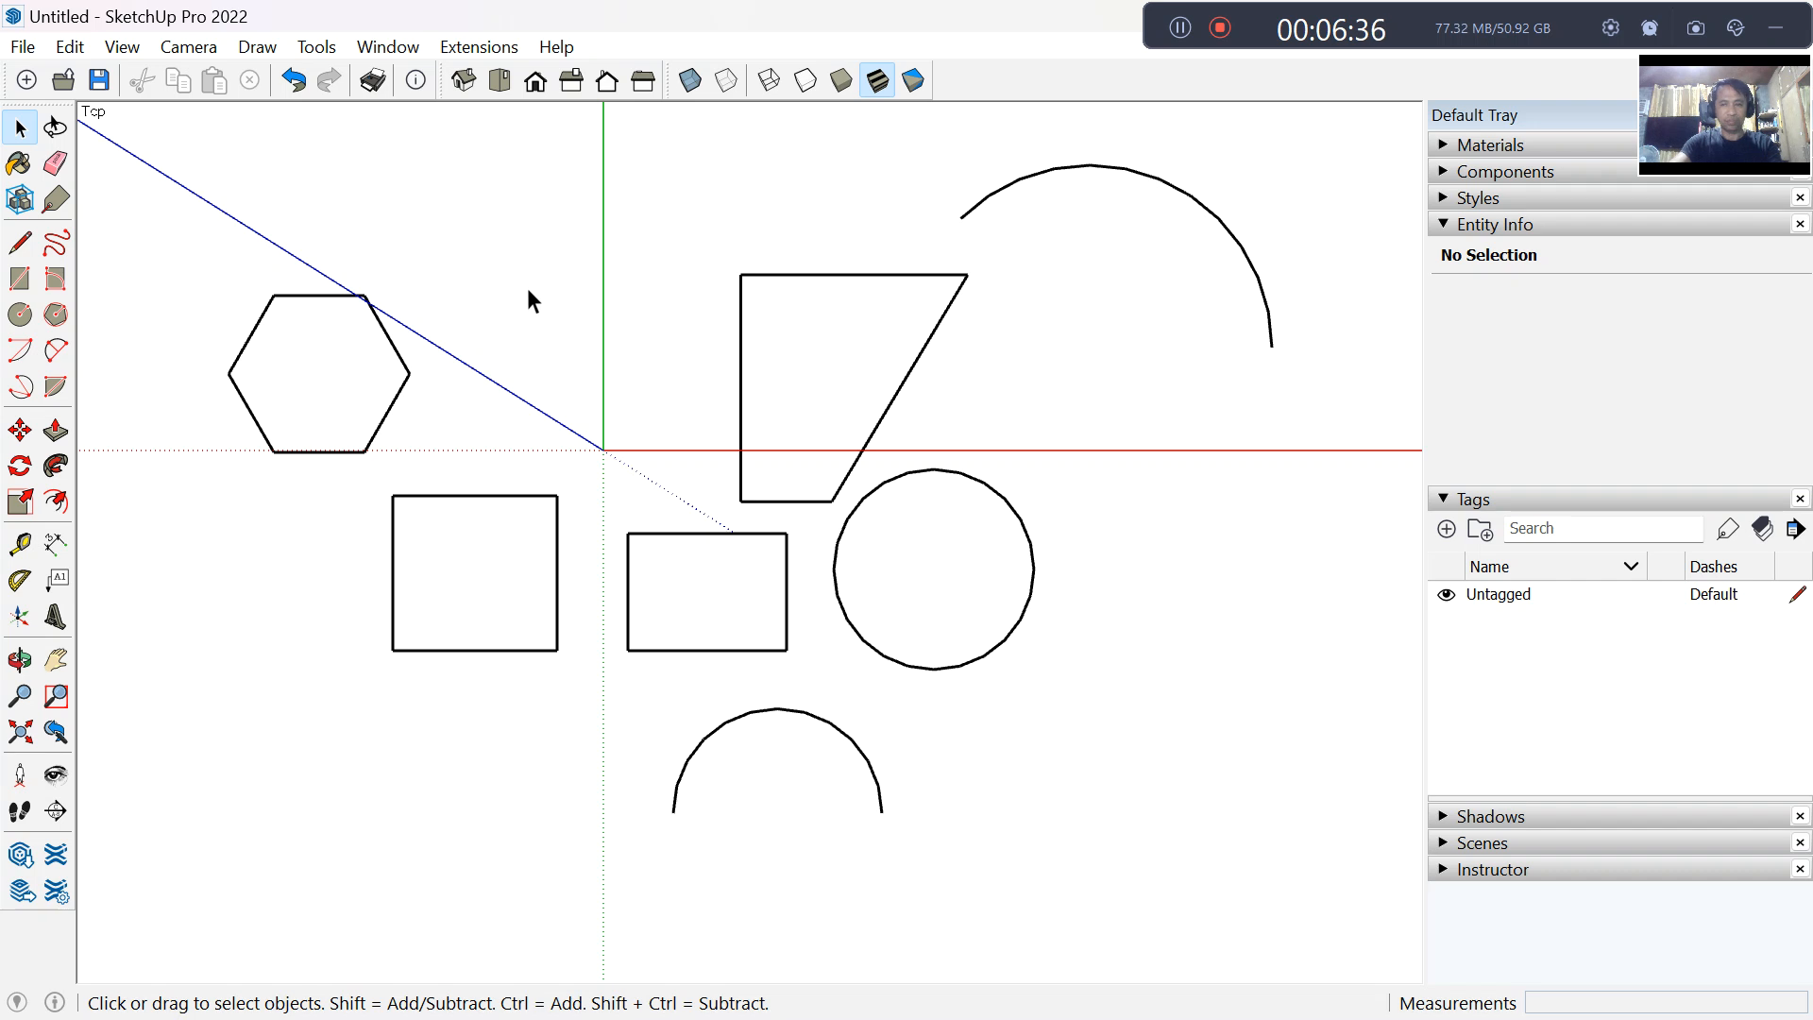
# Step: Move the whole small rectangle so its top-left corner snaps to the hexagon's right vertex
pyautogui.scroll(-2, 523, 297)
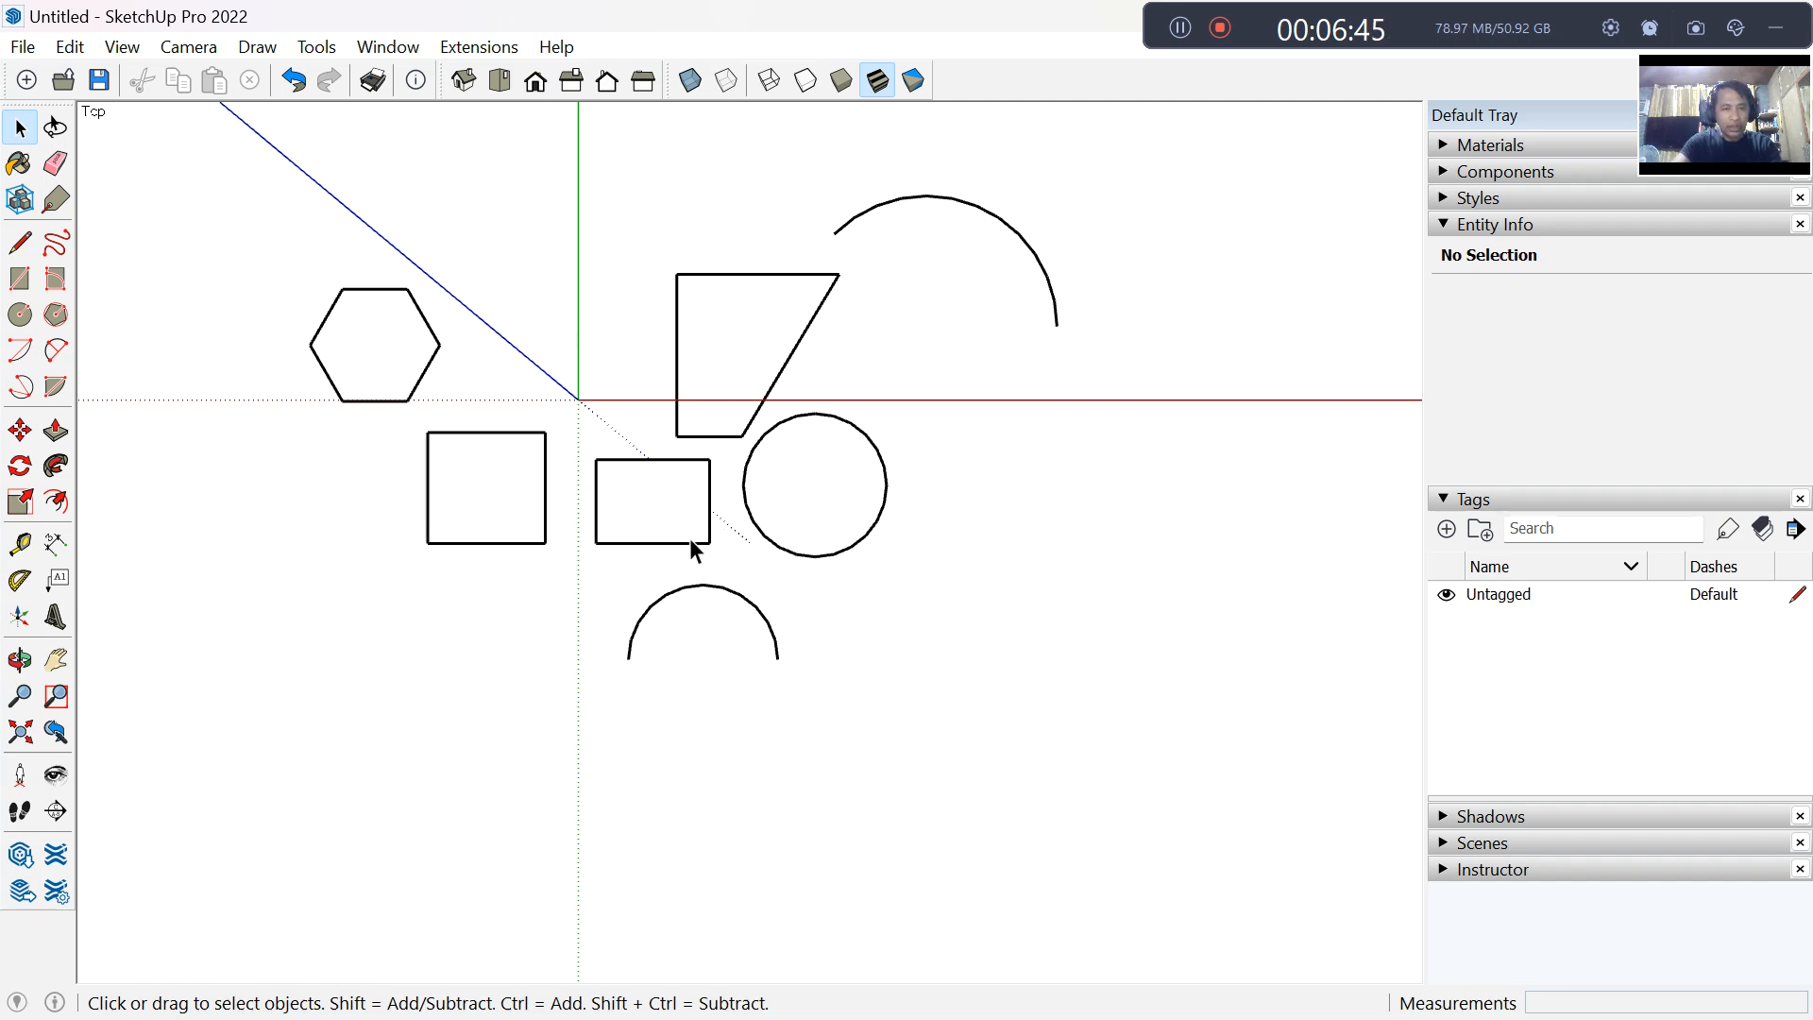
pyautogui.scroll(2, 569, 552)
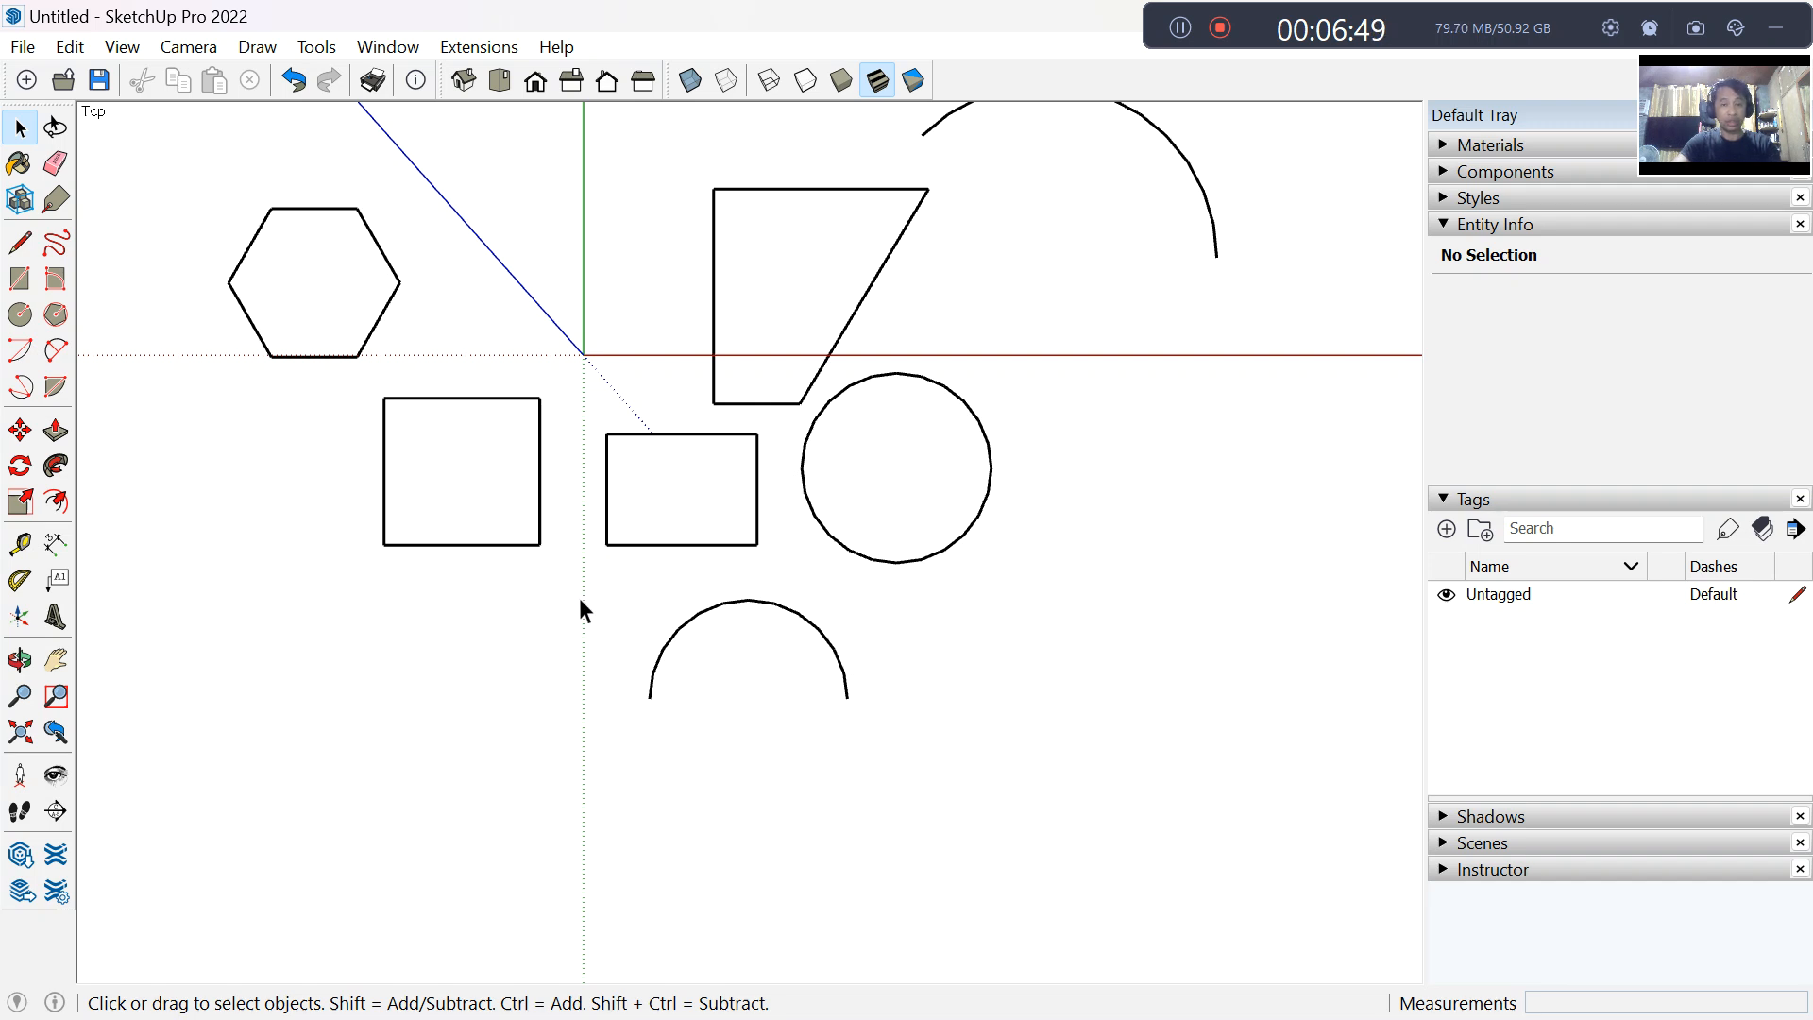
pyautogui.scroll(-1, 580, 598)
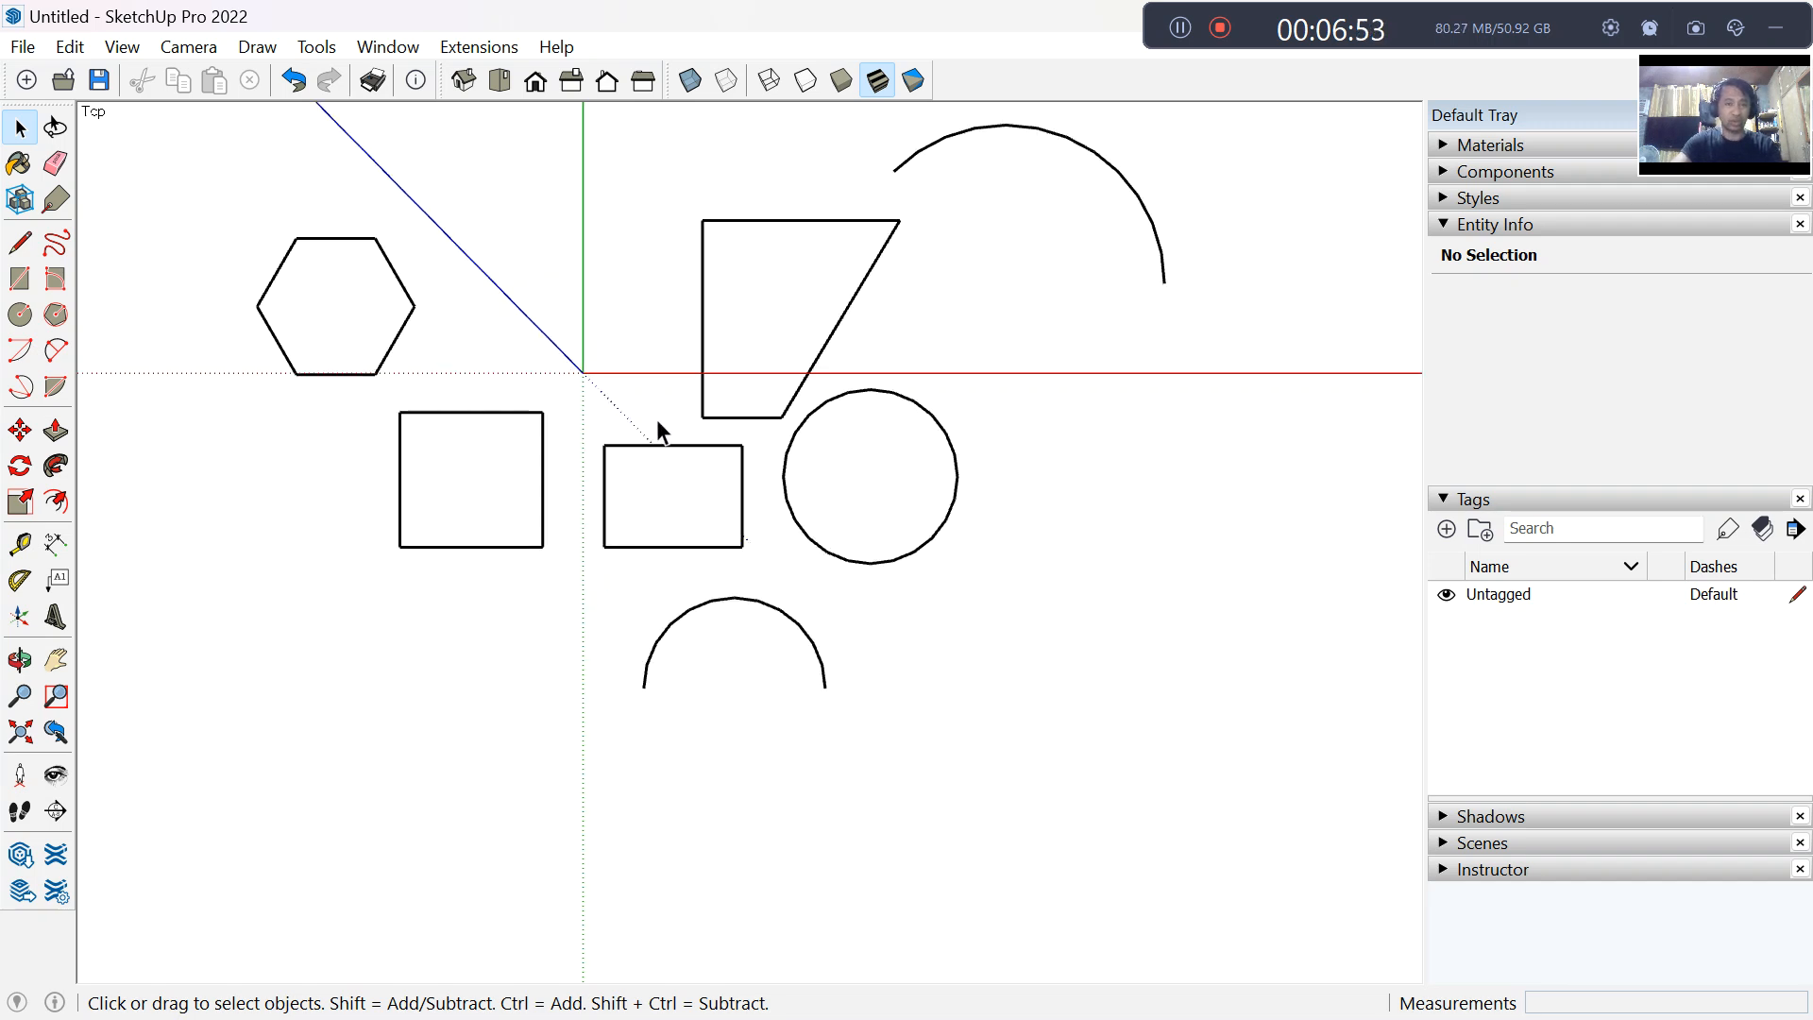
pyautogui.moveTo(655, 419); pyautogui.dragTo(585, 593)
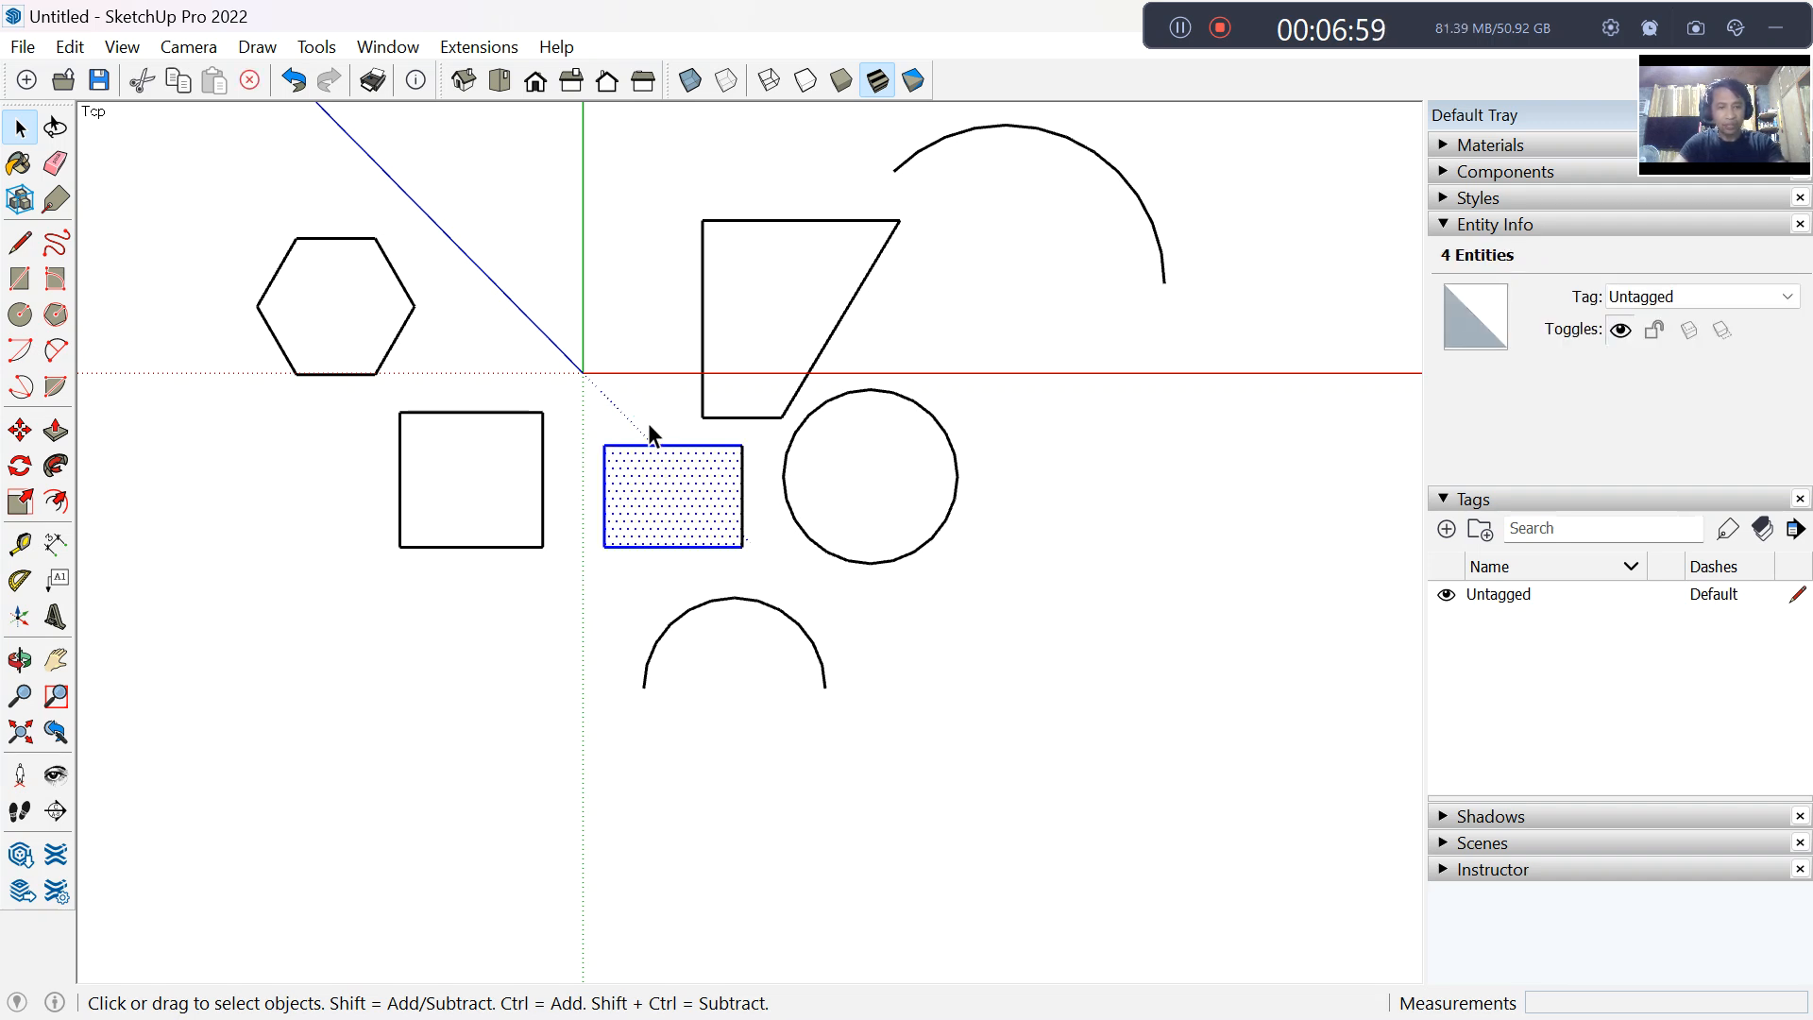
pyautogui.moveTo(579, 411); pyautogui.dragTo(766, 574)
pyautogui.press('m')
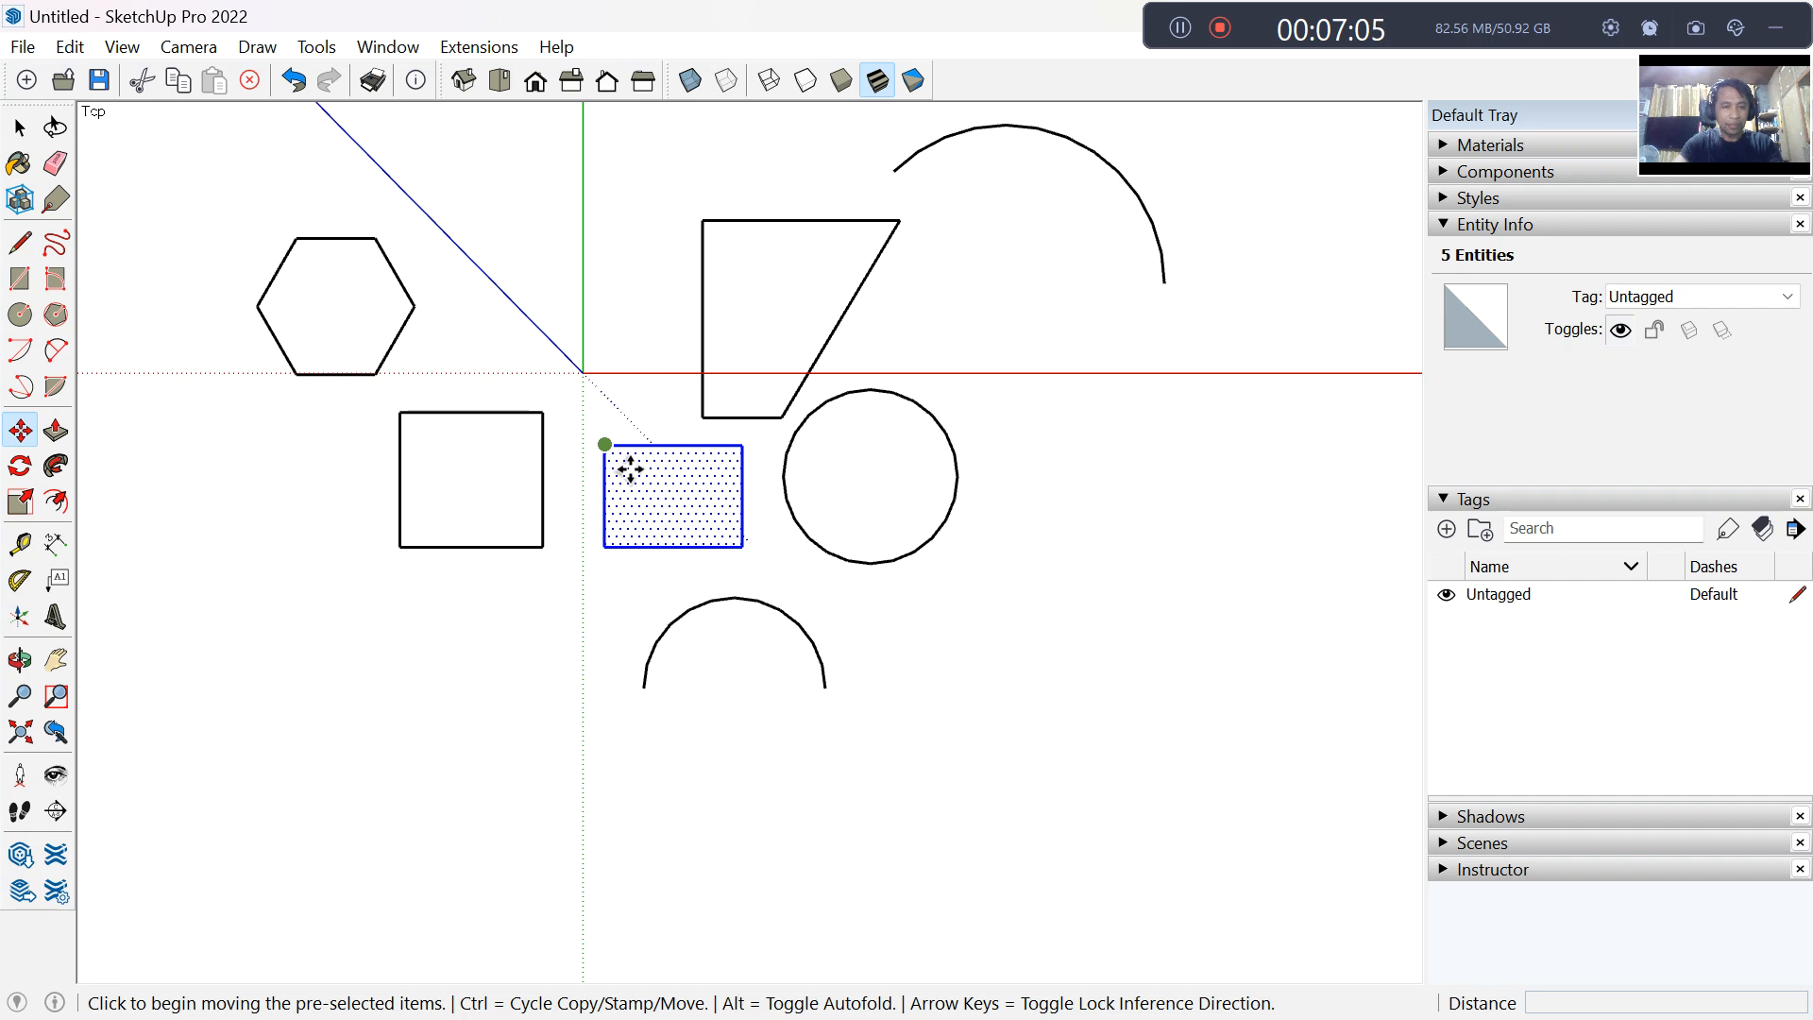
pyautogui.click(605, 444)
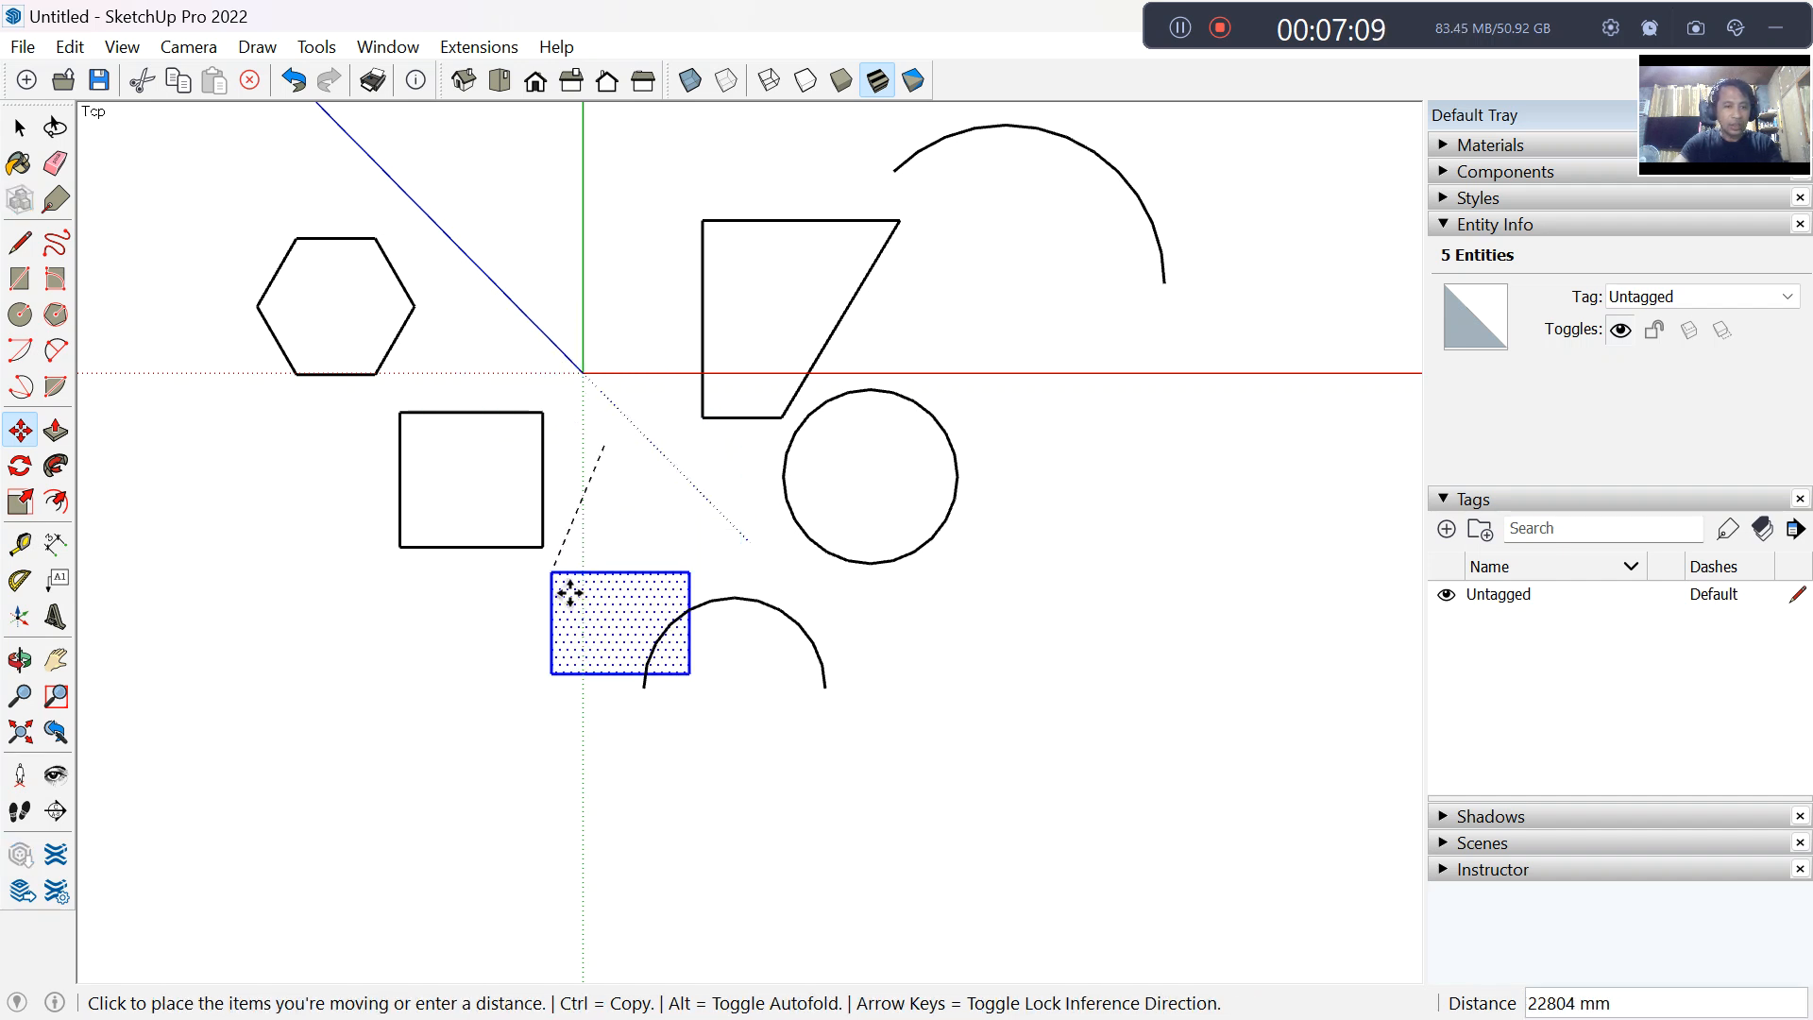
pyautogui.click(415, 304)
pyautogui.press('space')
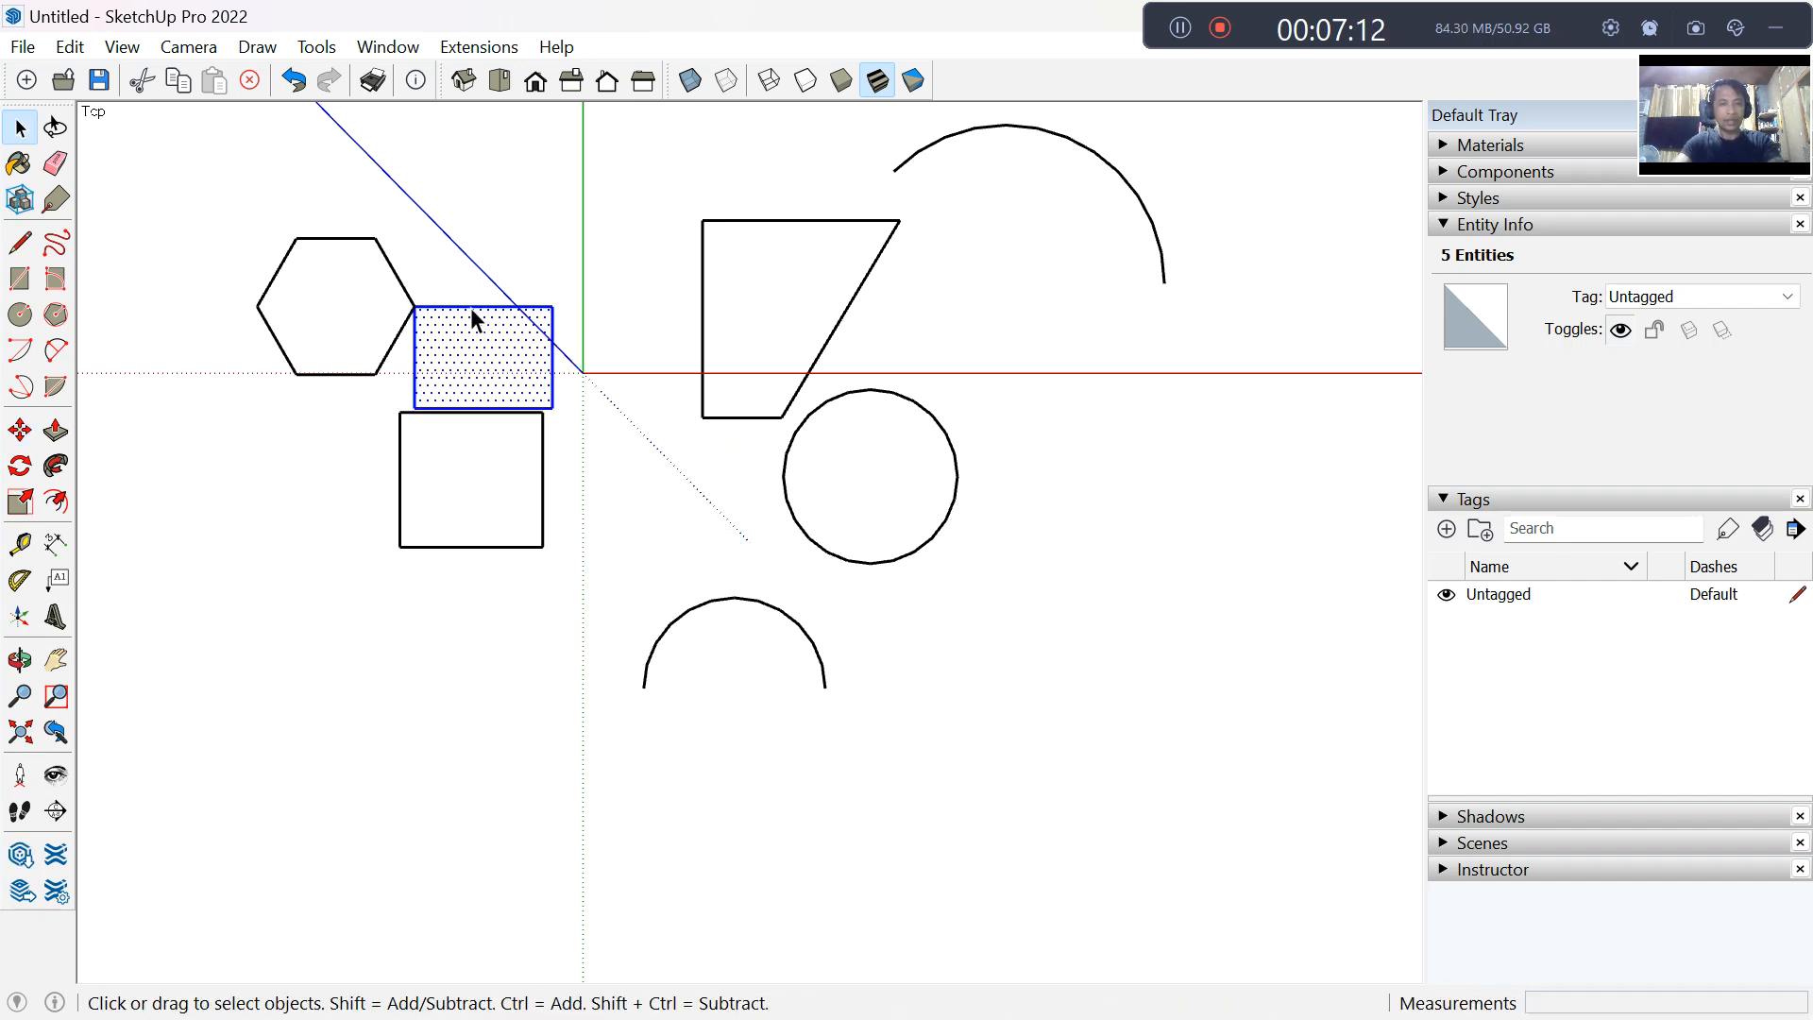
# Step: Try to move the corner shared by the hexagon and the small rectangle along the red axis
pyautogui.scroll(2, 380, 301)
pyautogui.click(557, 288)
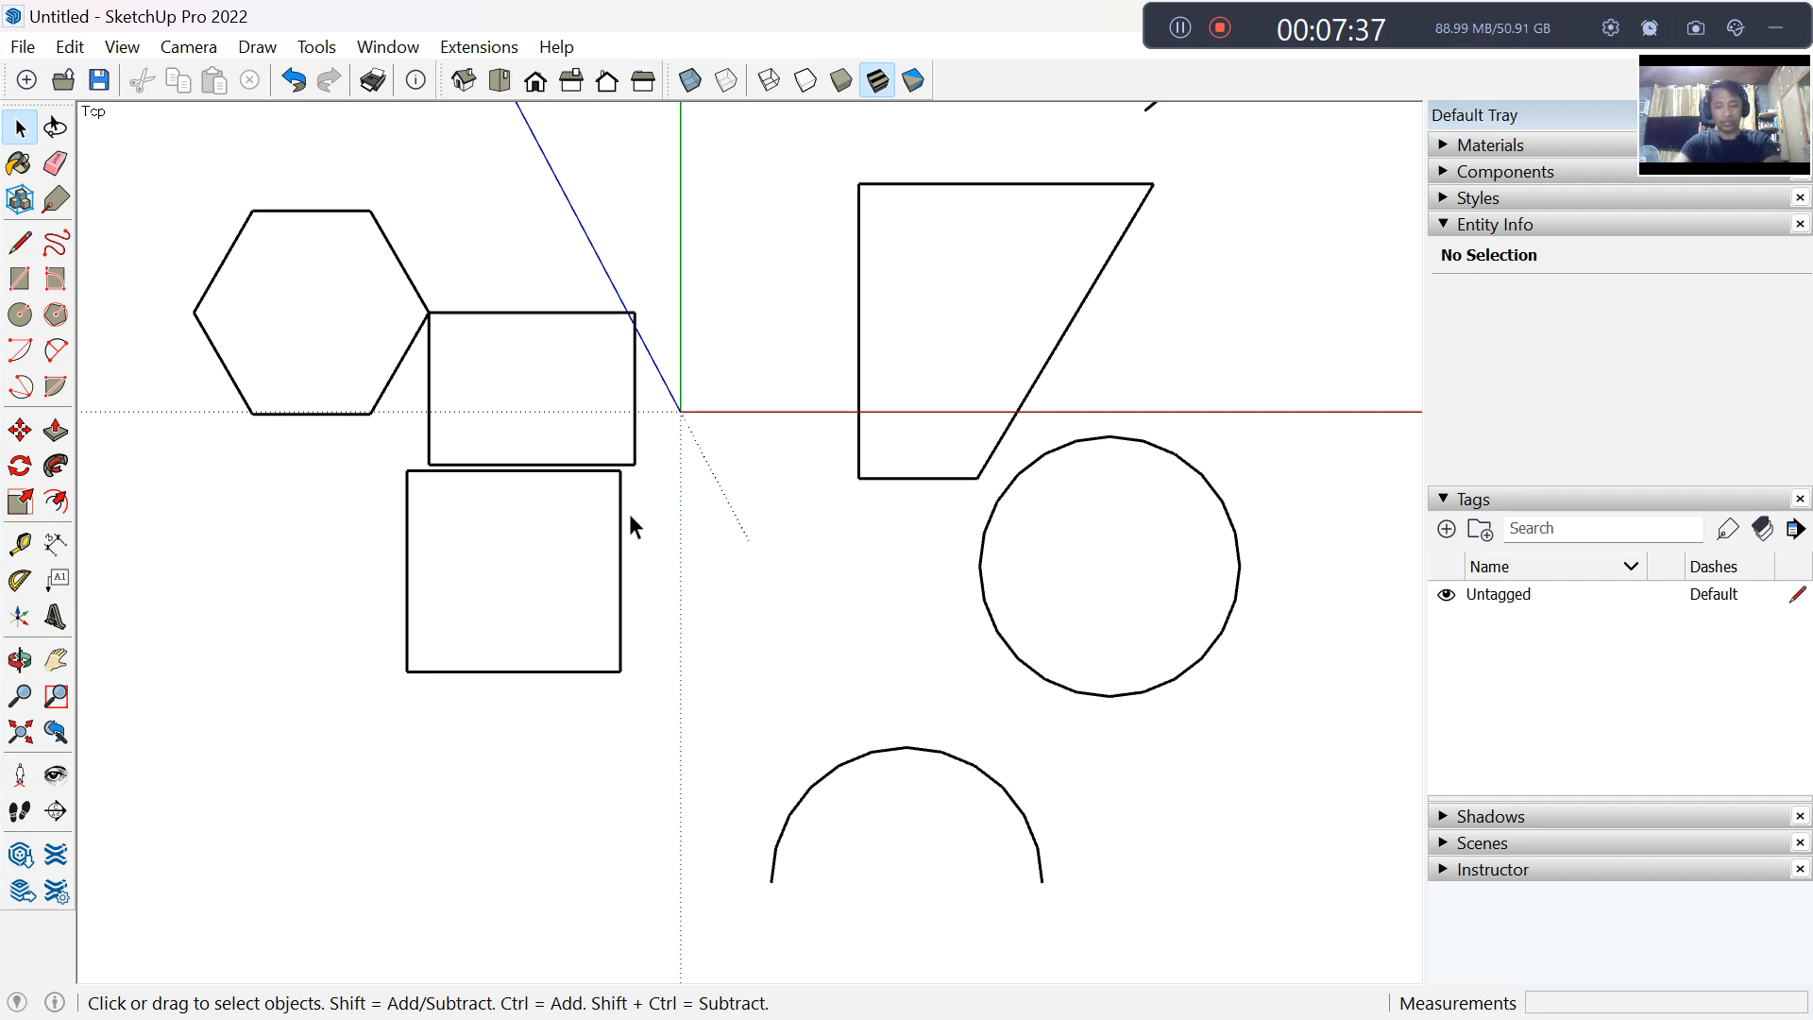
pyautogui.press('m')
pyautogui.click(457, 338)
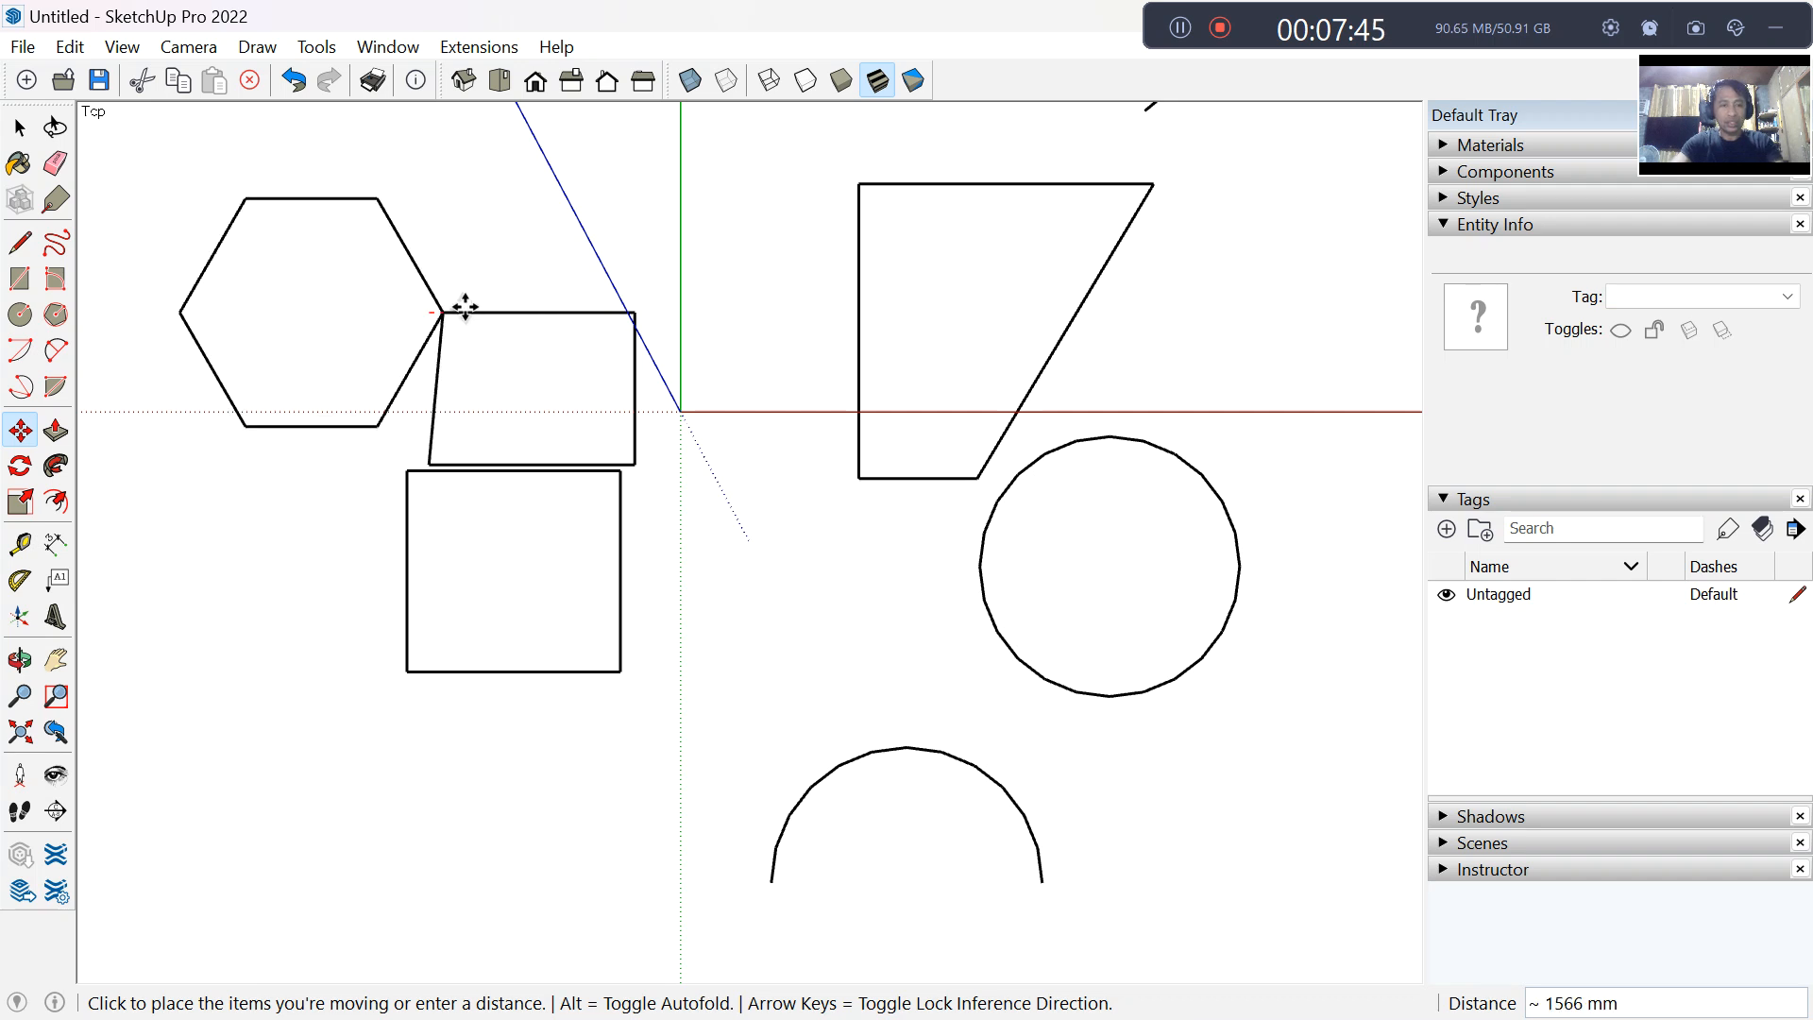
pyautogui.press('space')
pyautogui.click(462, 285)
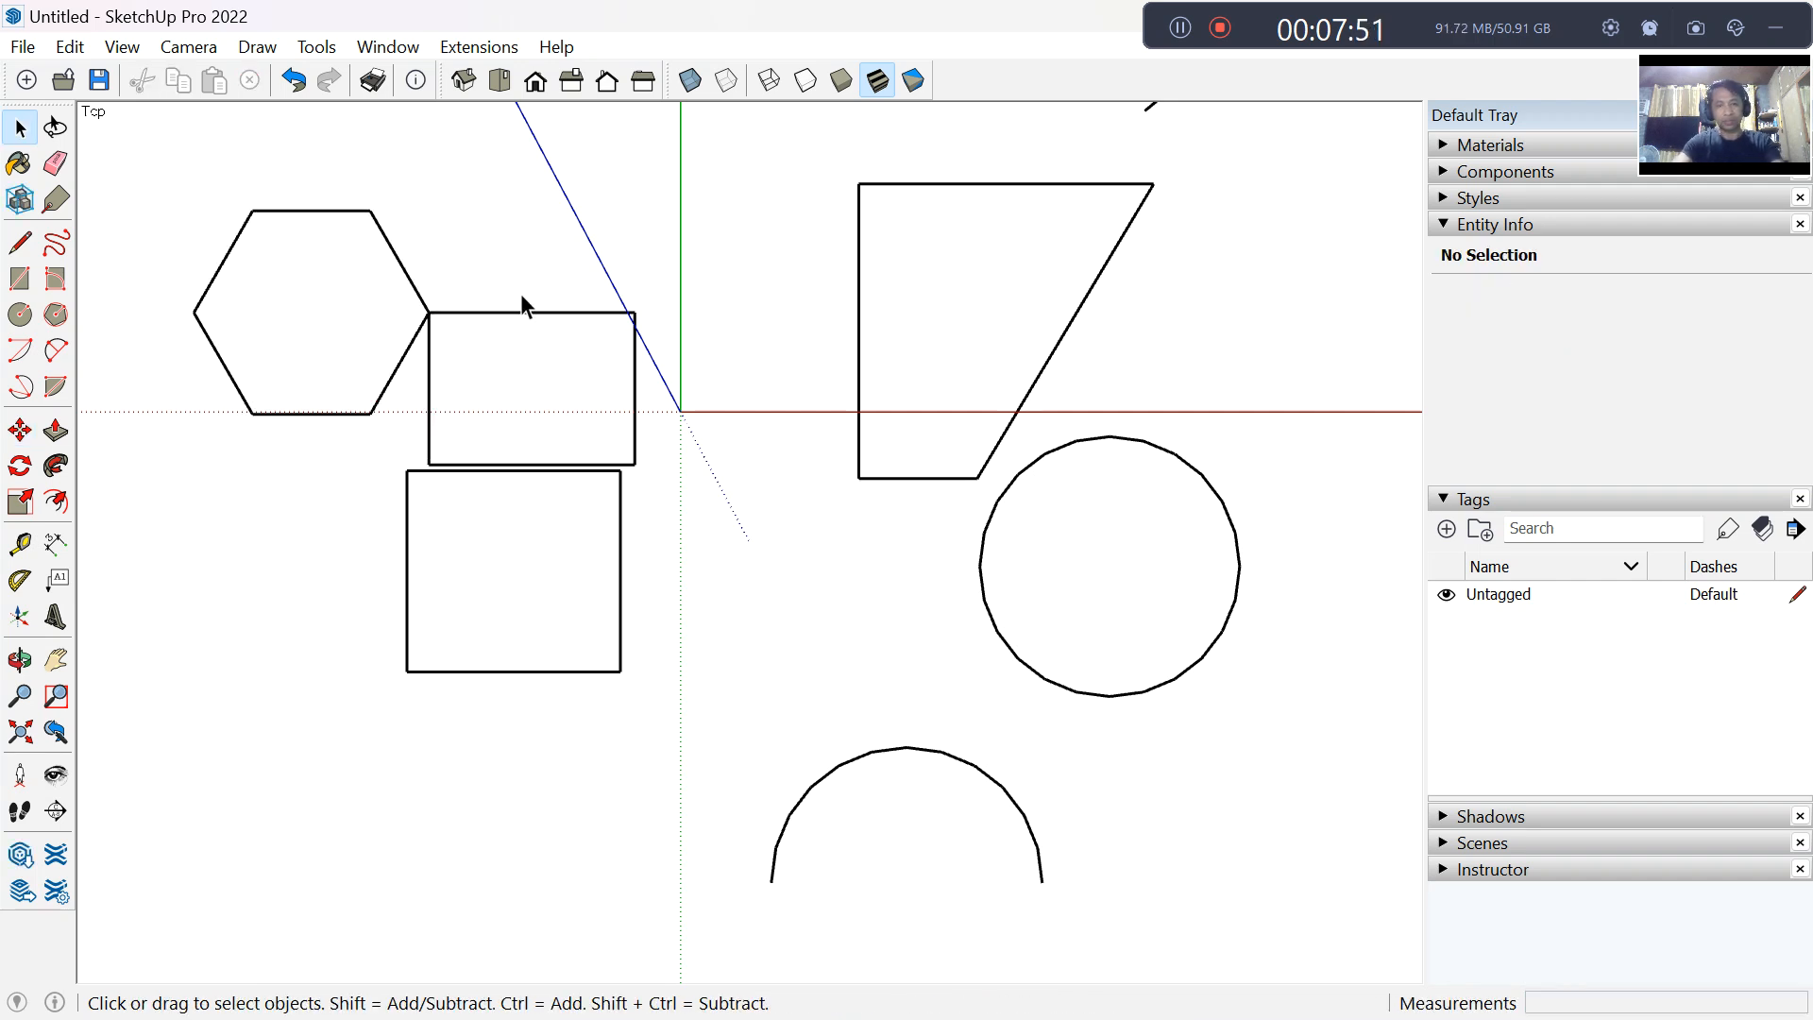
# Step: Select the line-drawn square below the rectangle and try to move it to the right along the red axis
pyautogui.scroll(-1, 520, 293)
pyautogui.moveTo(381, 440); pyautogui.dragTo(658, 697)
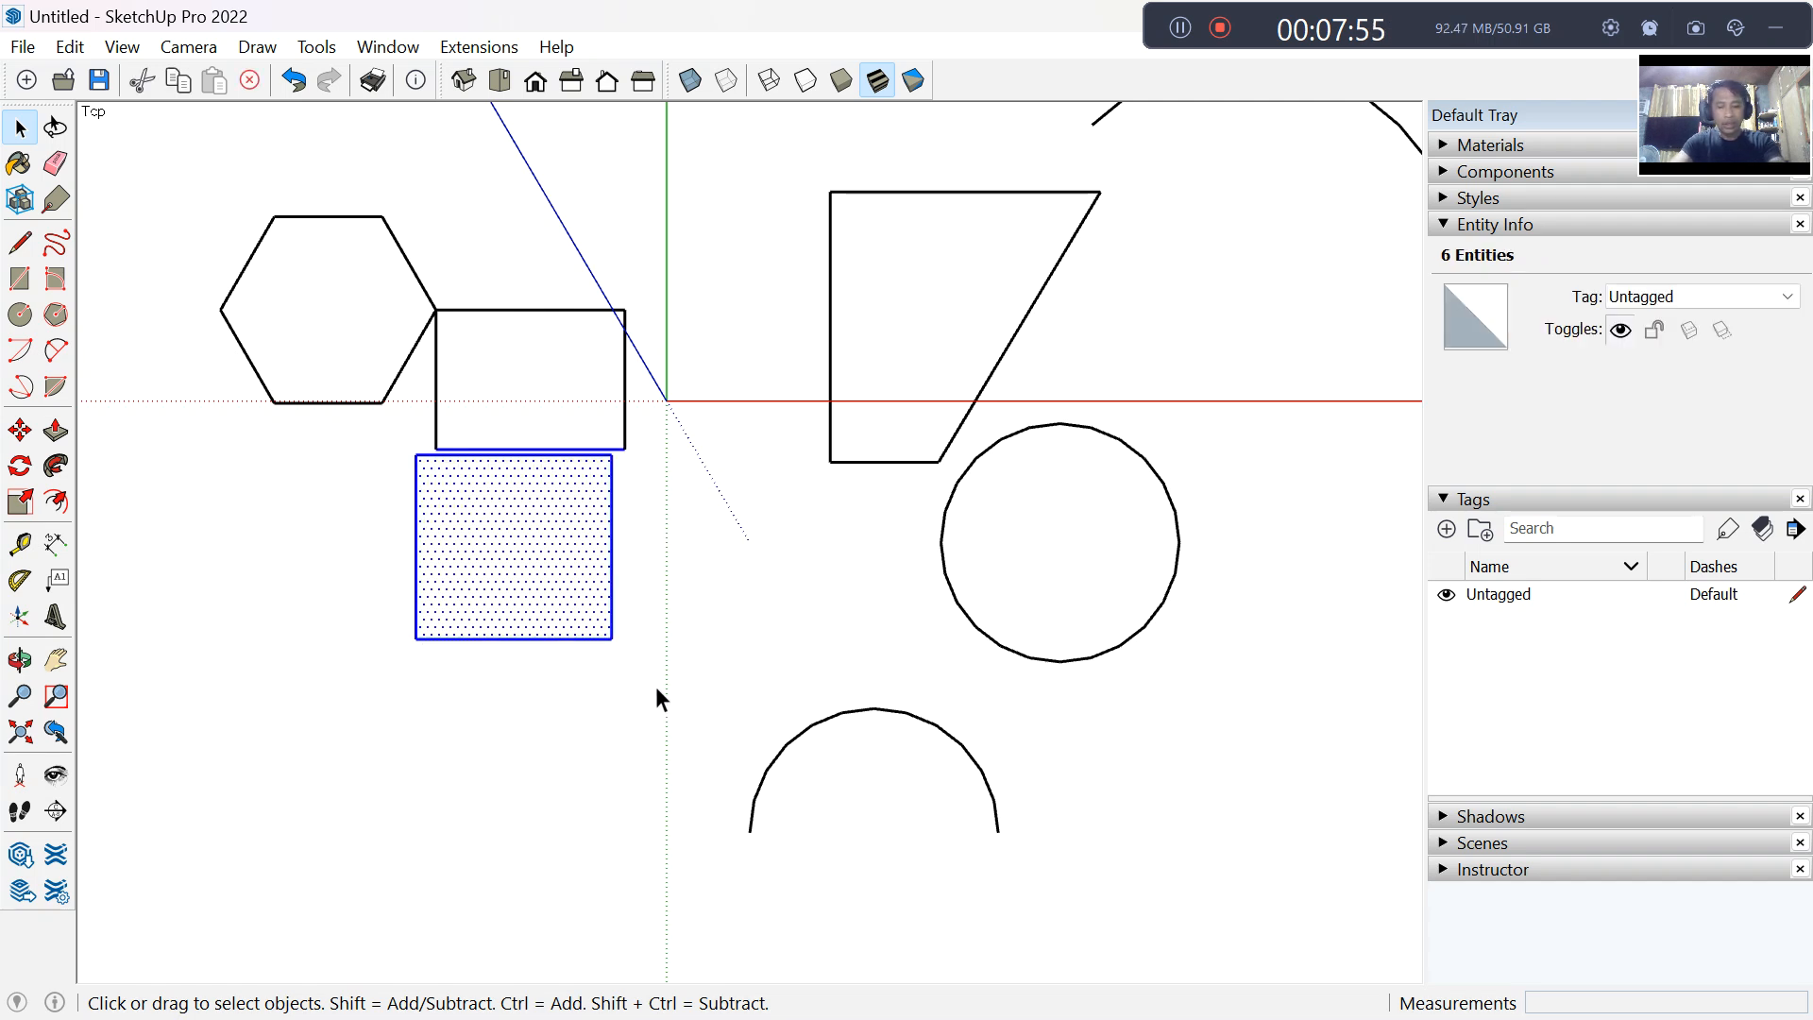
pyautogui.press('m')
pyautogui.click(534, 569)
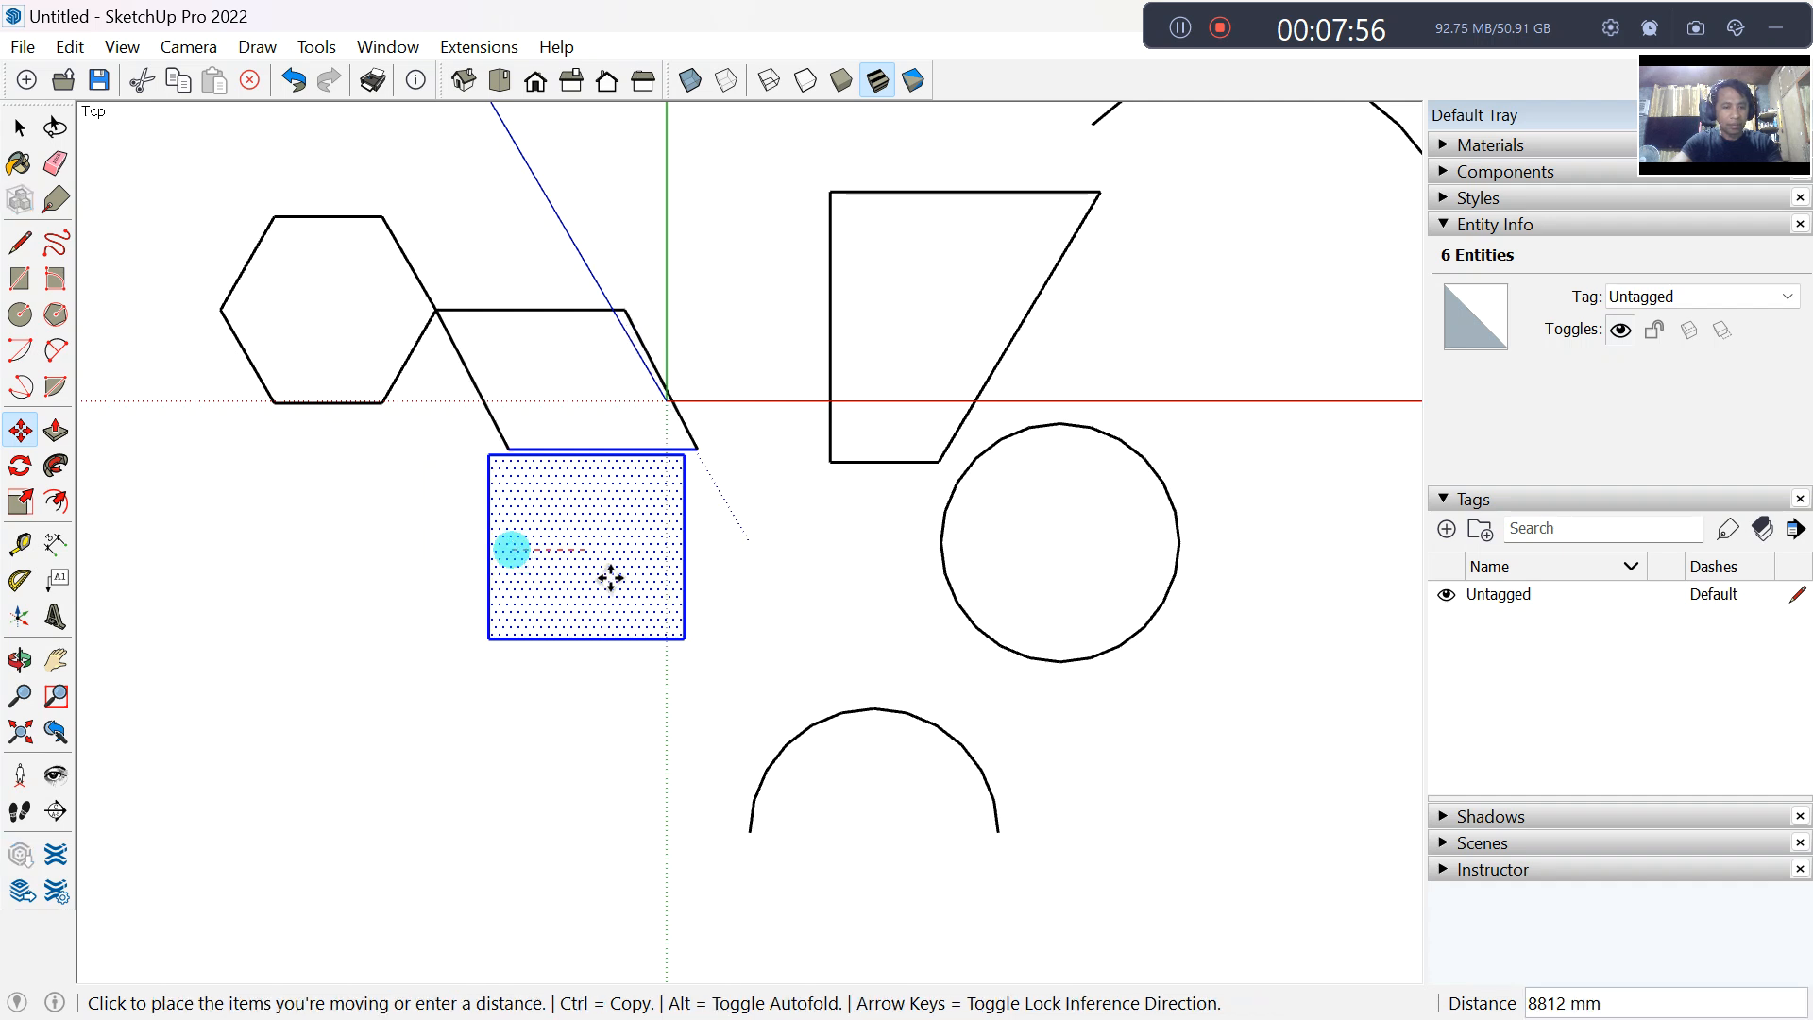
pyautogui.press('Escape')
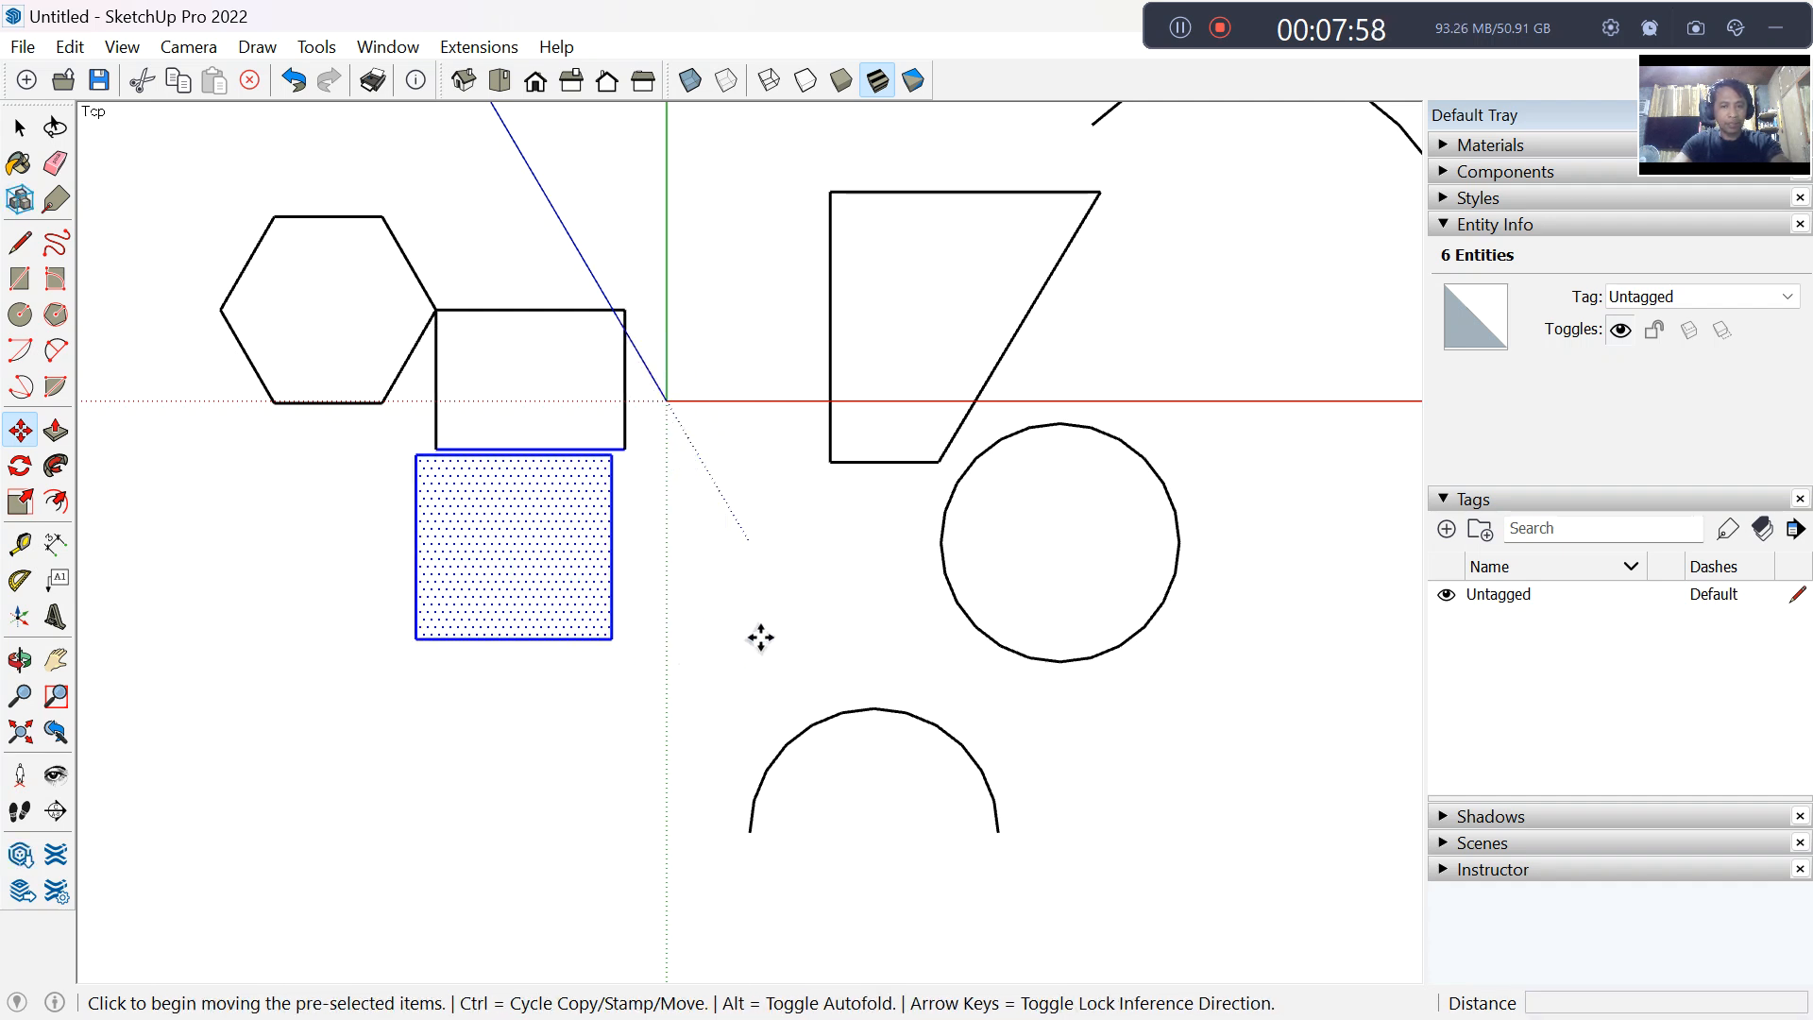
# Step: Move the whole slanted four-sided shape about 45211 mm down and to the left so it overlaps the rectangle and the square
pyautogui.scroll(-1, 822, 571)
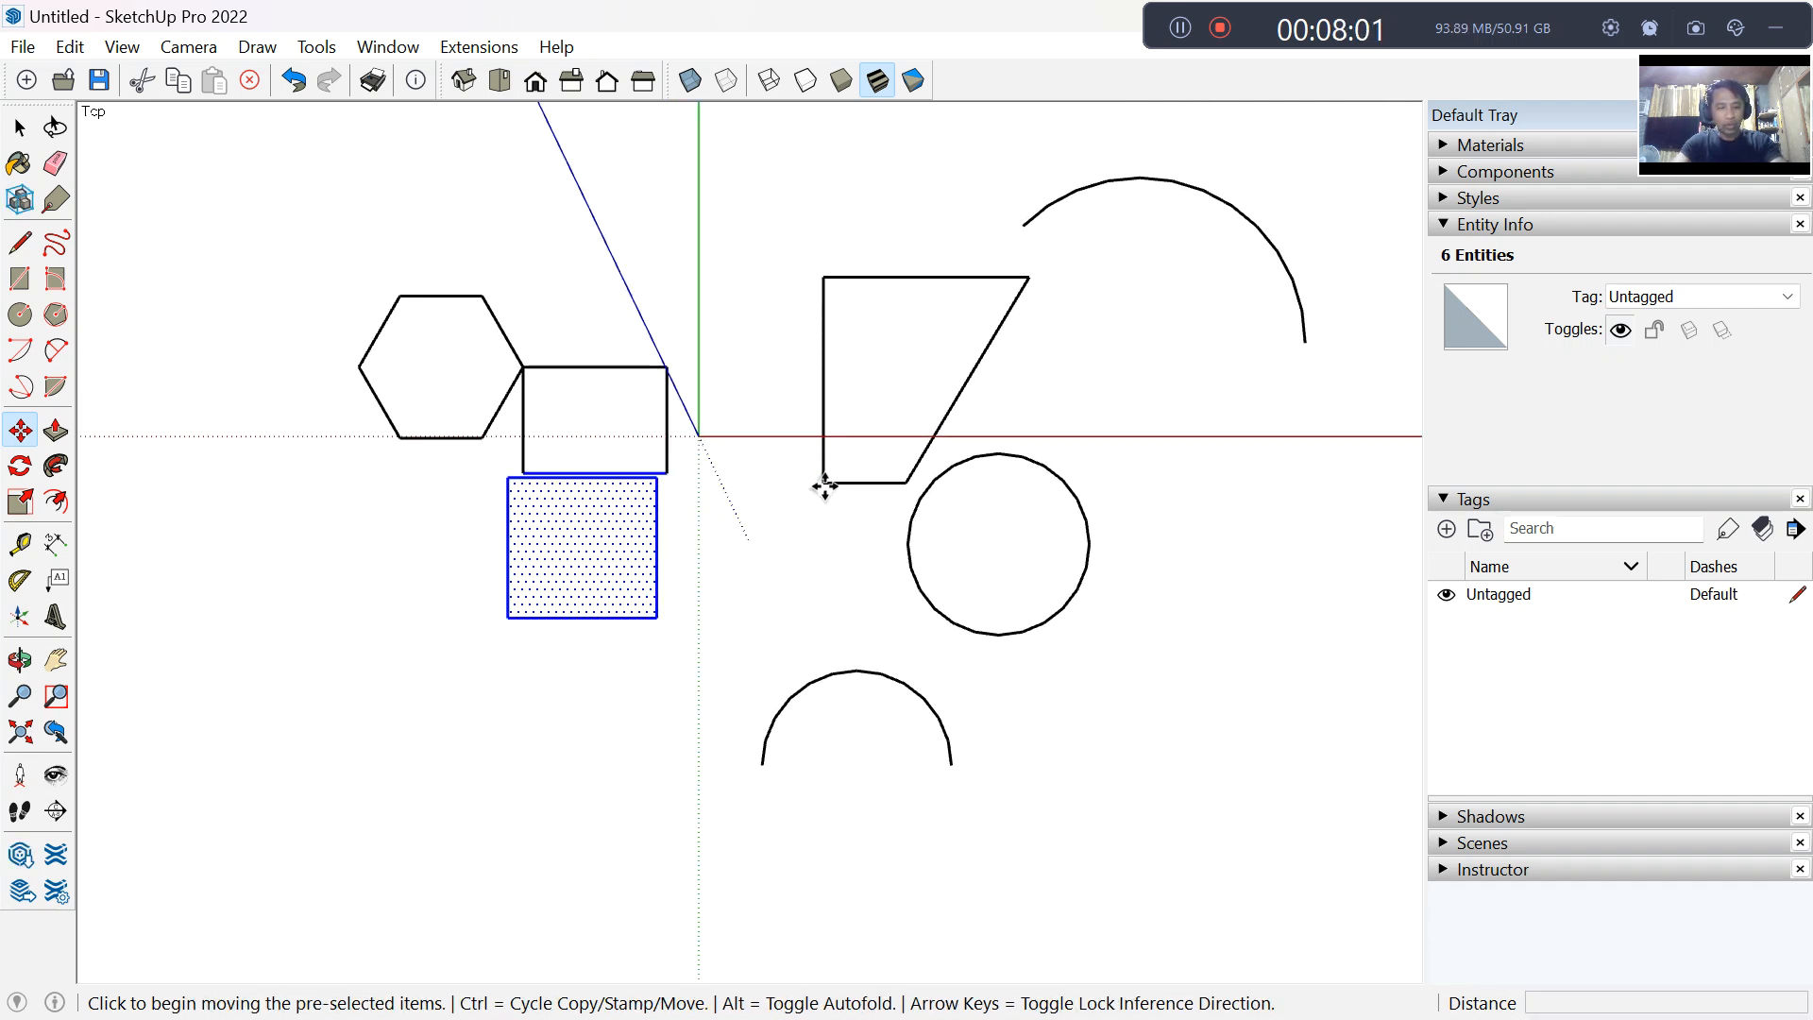
pyautogui.press('space')
pyautogui.click(744, 529)
pyautogui.click(793, 236)
pyautogui.moveTo(797, 240); pyautogui.dragTo(1042, 526)
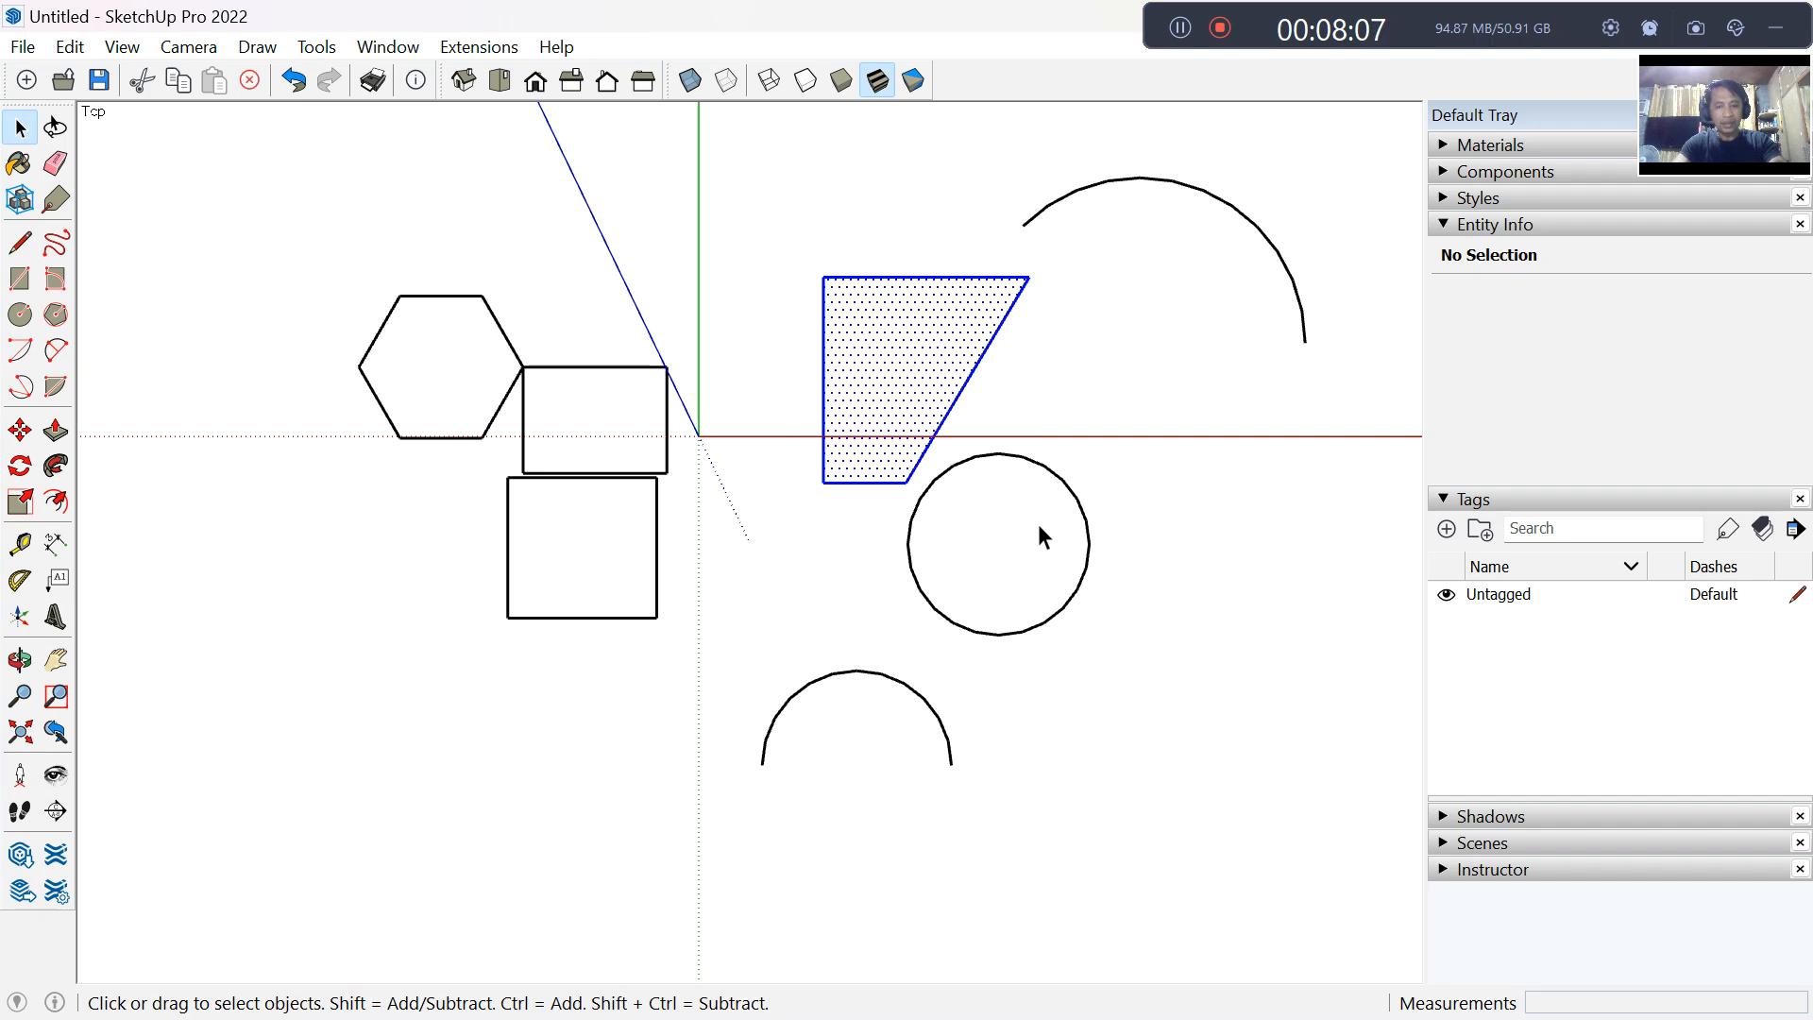
pyautogui.press('m')
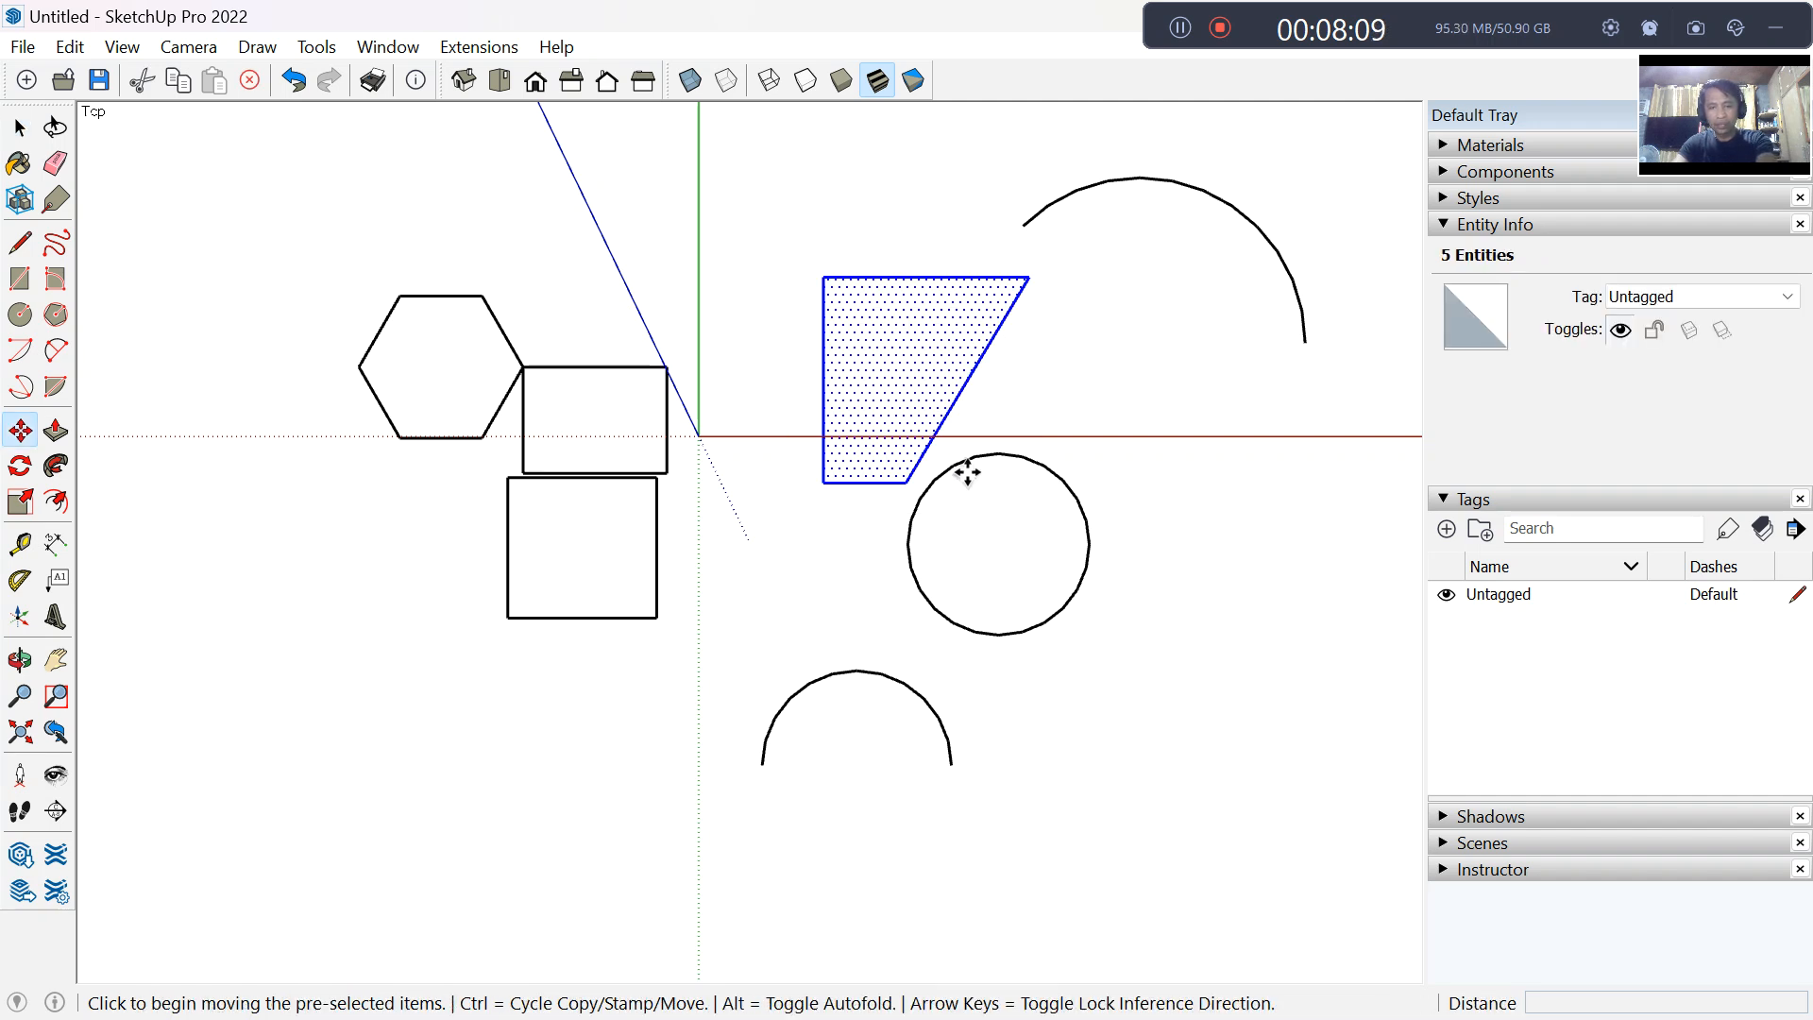
pyautogui.click(921, 403)
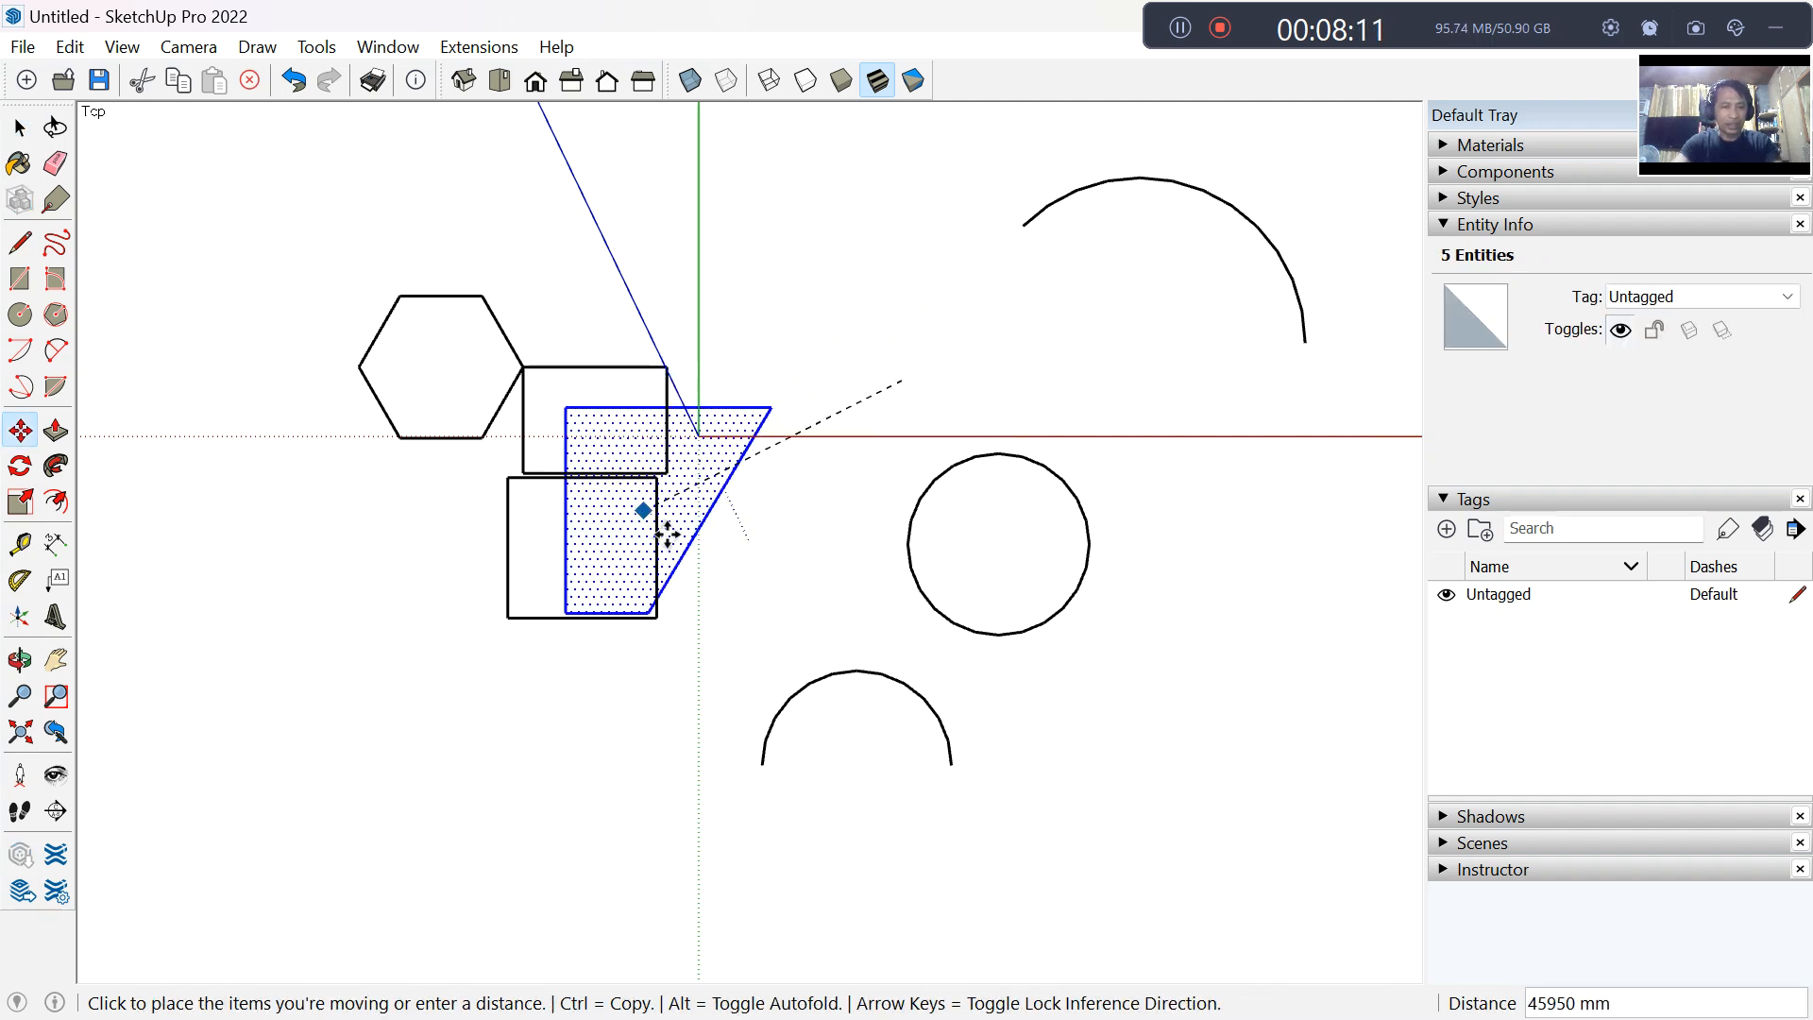
pyautogui.click(692, 530)
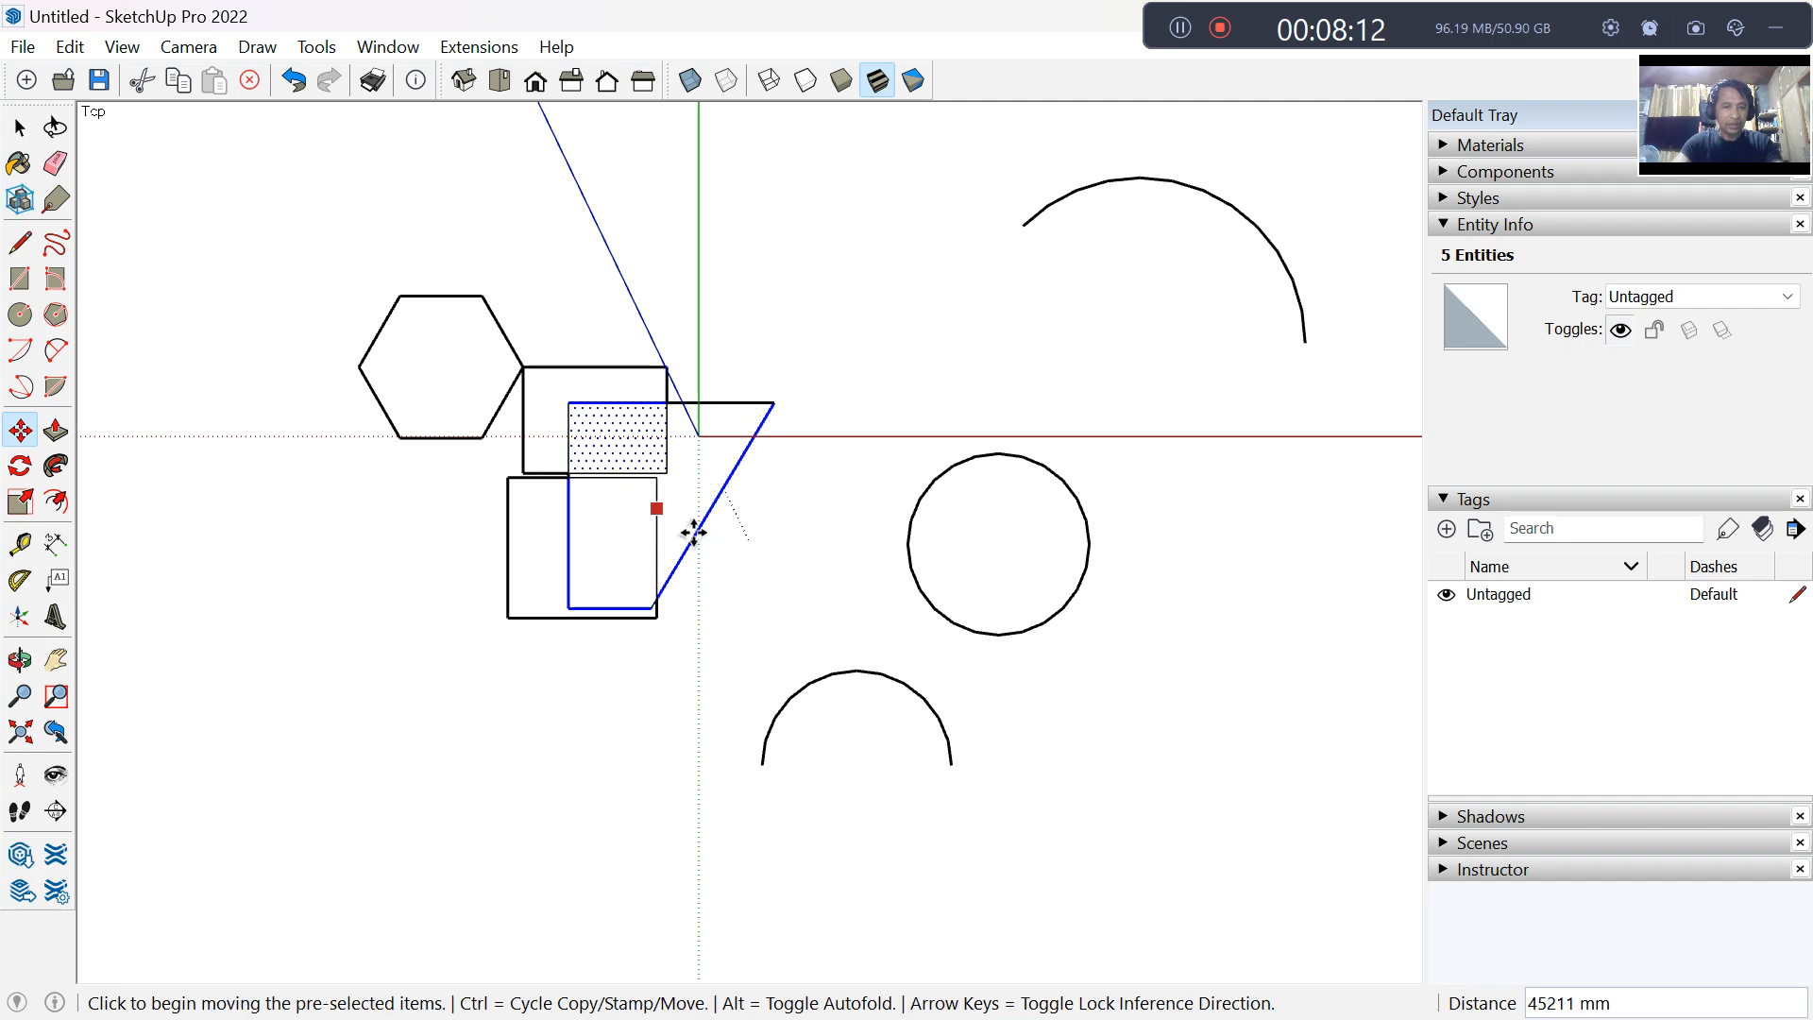
pyautogui.press('space')
pyautogui.click(818, 559)
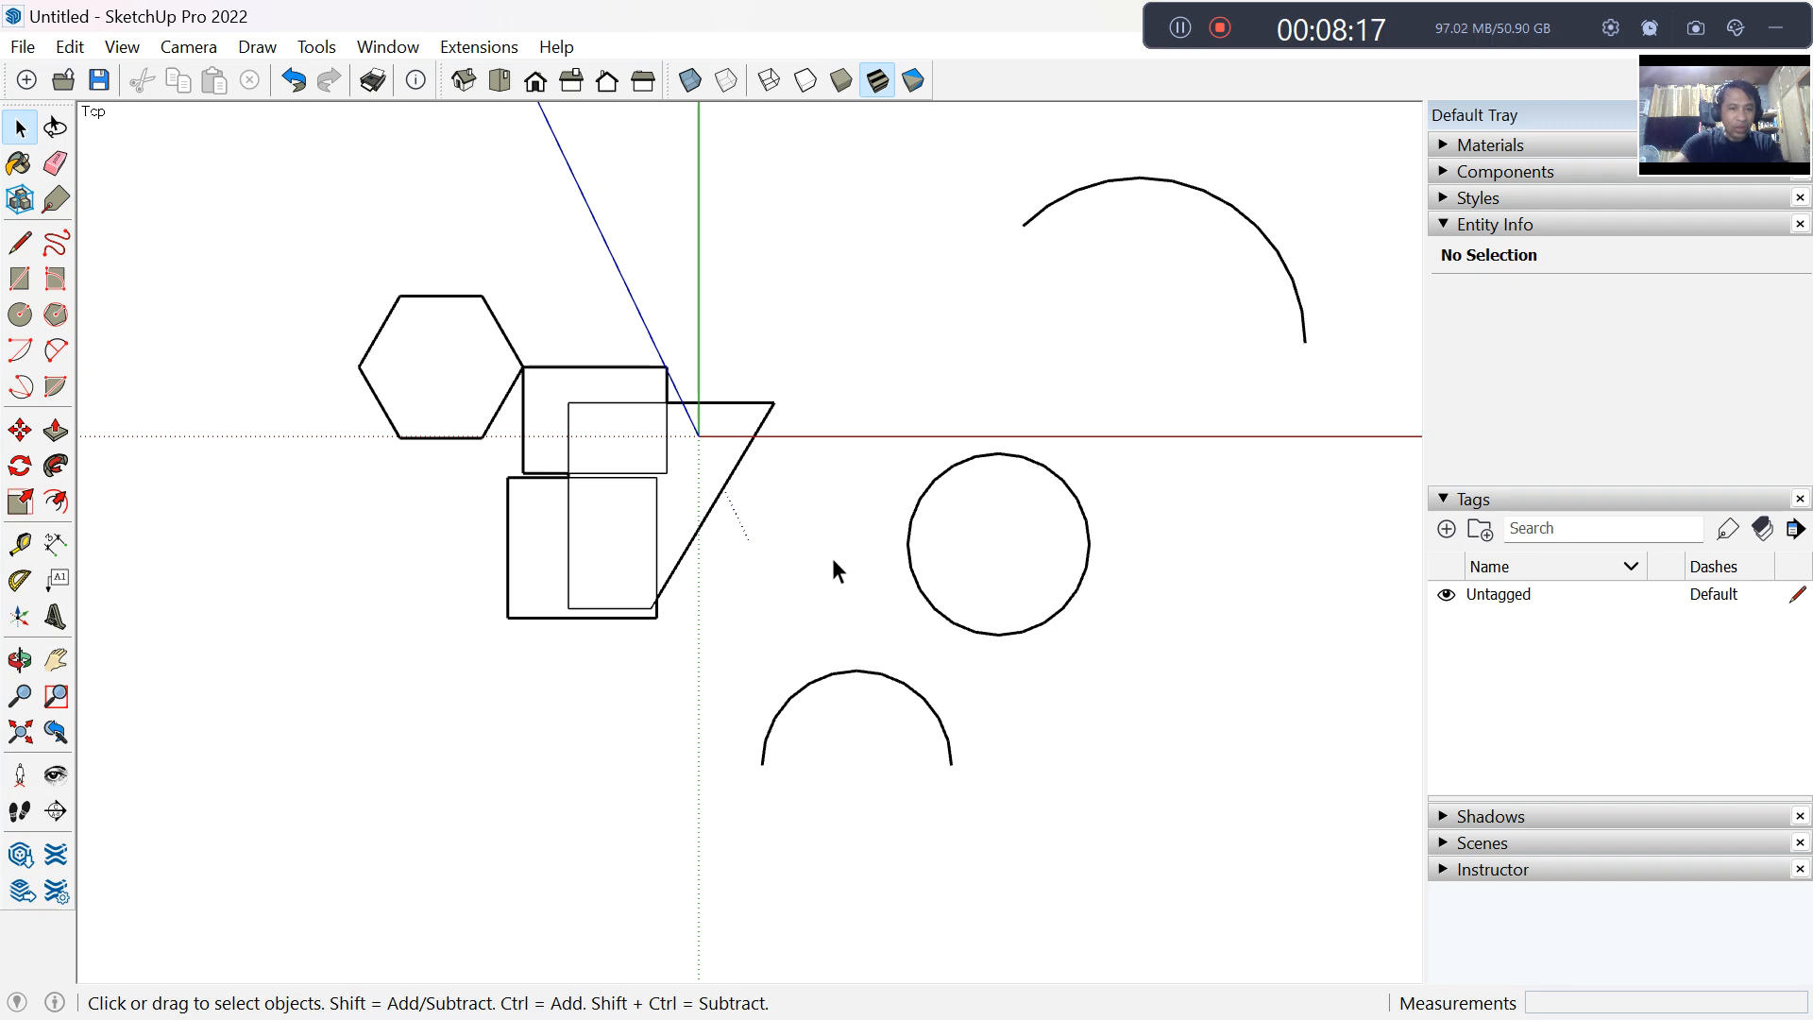
pyautogui.scroll(1, 625, 553)
pyautogui.scroll(2, 623, 543)
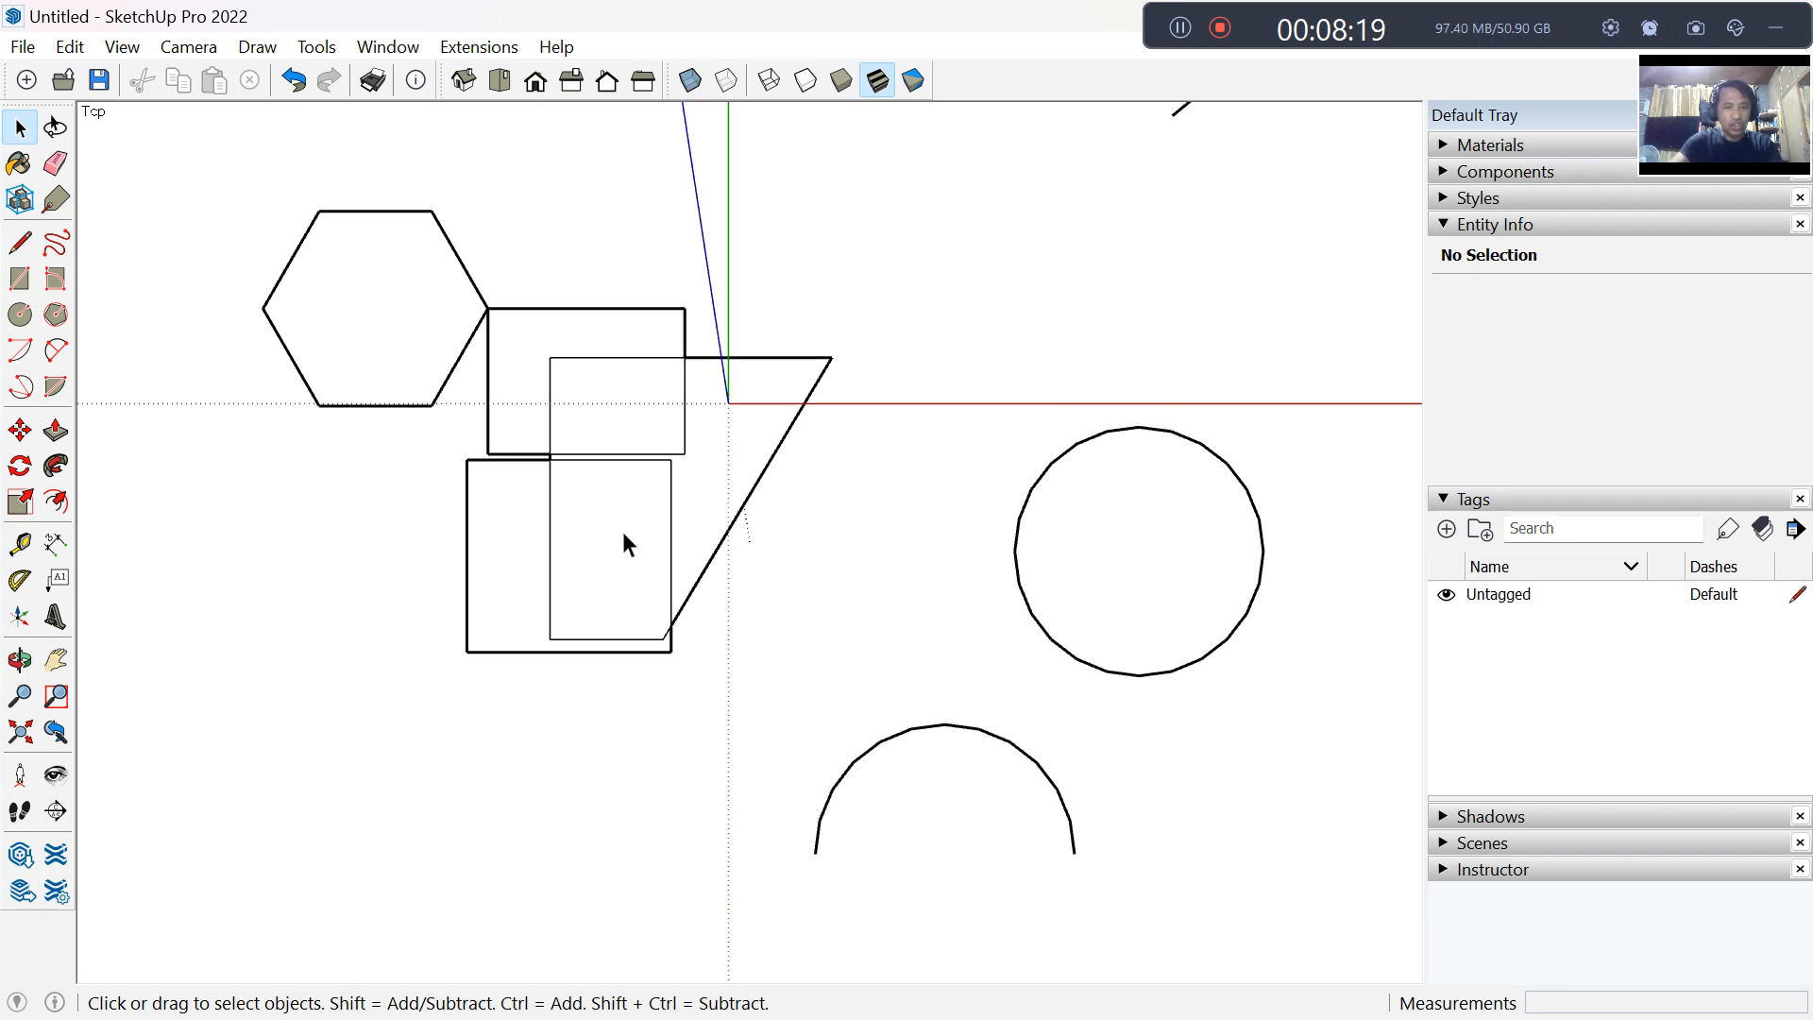
# Step: Try to move the top-right corner of the small rectangle attached to the hexagon up and to the right
pyautogui.scroll(-3, 622, 543)
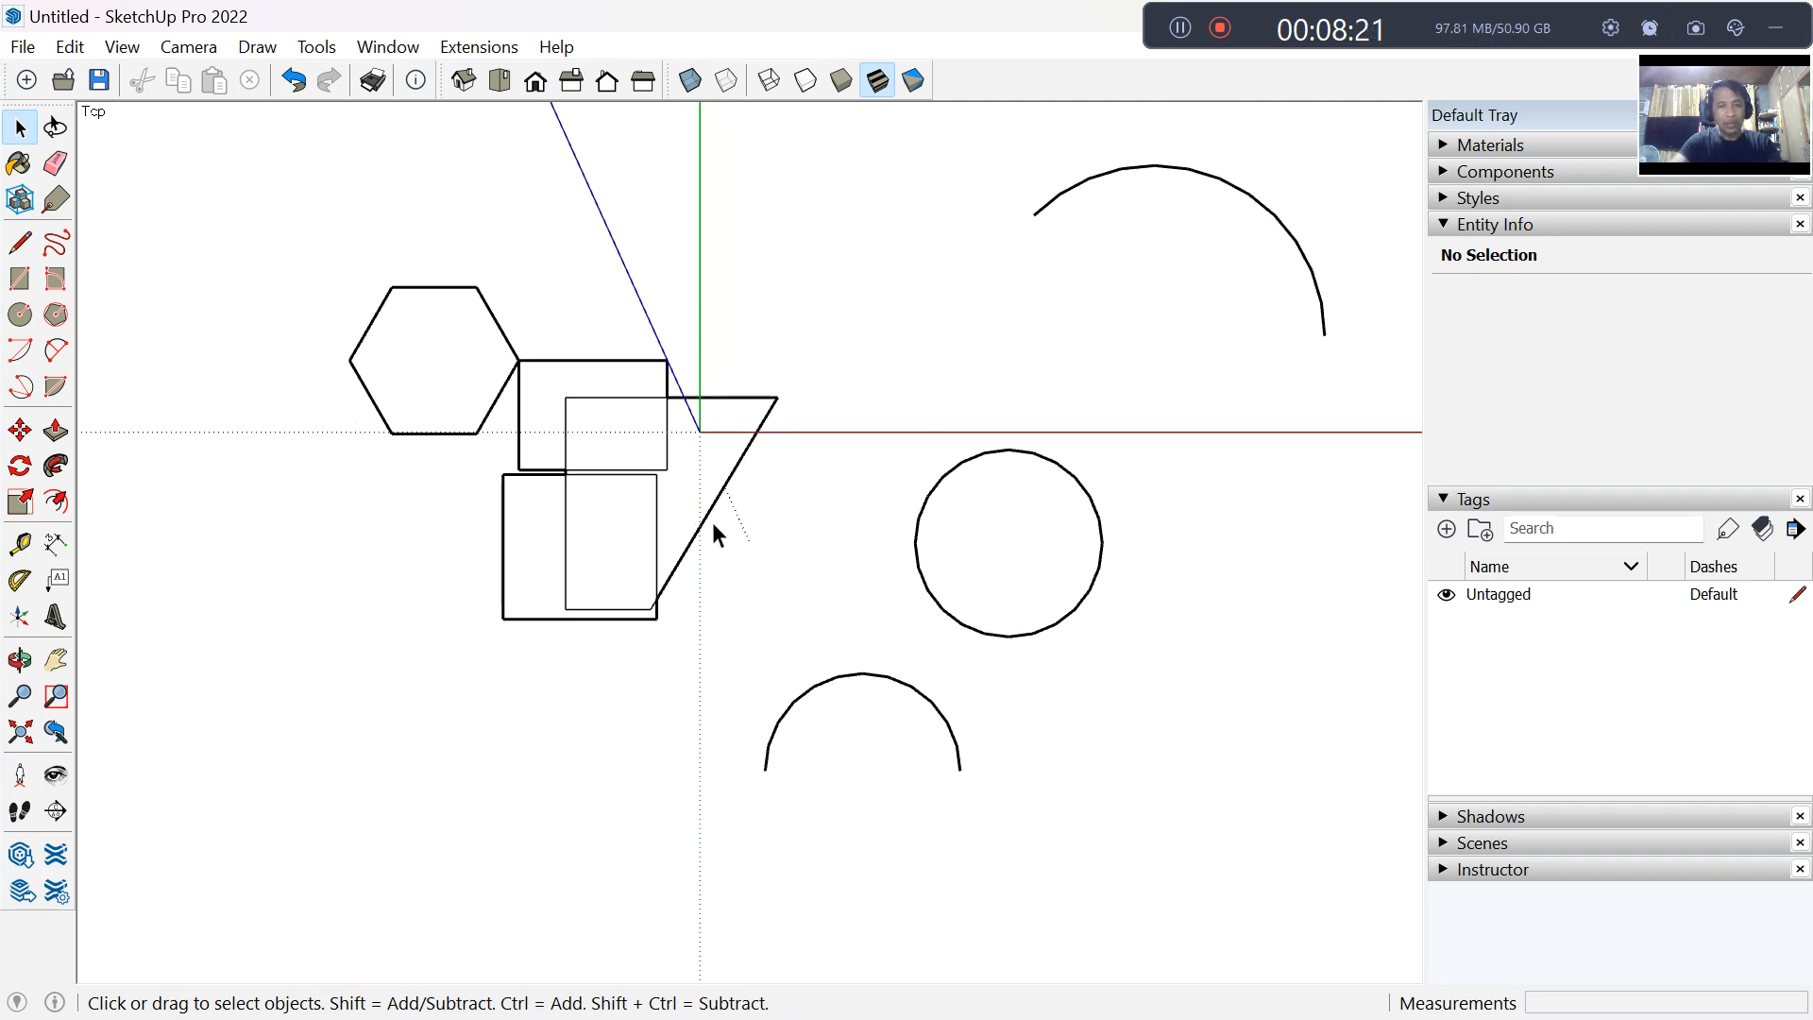
pyautogui.scroll(2, 648, 496)
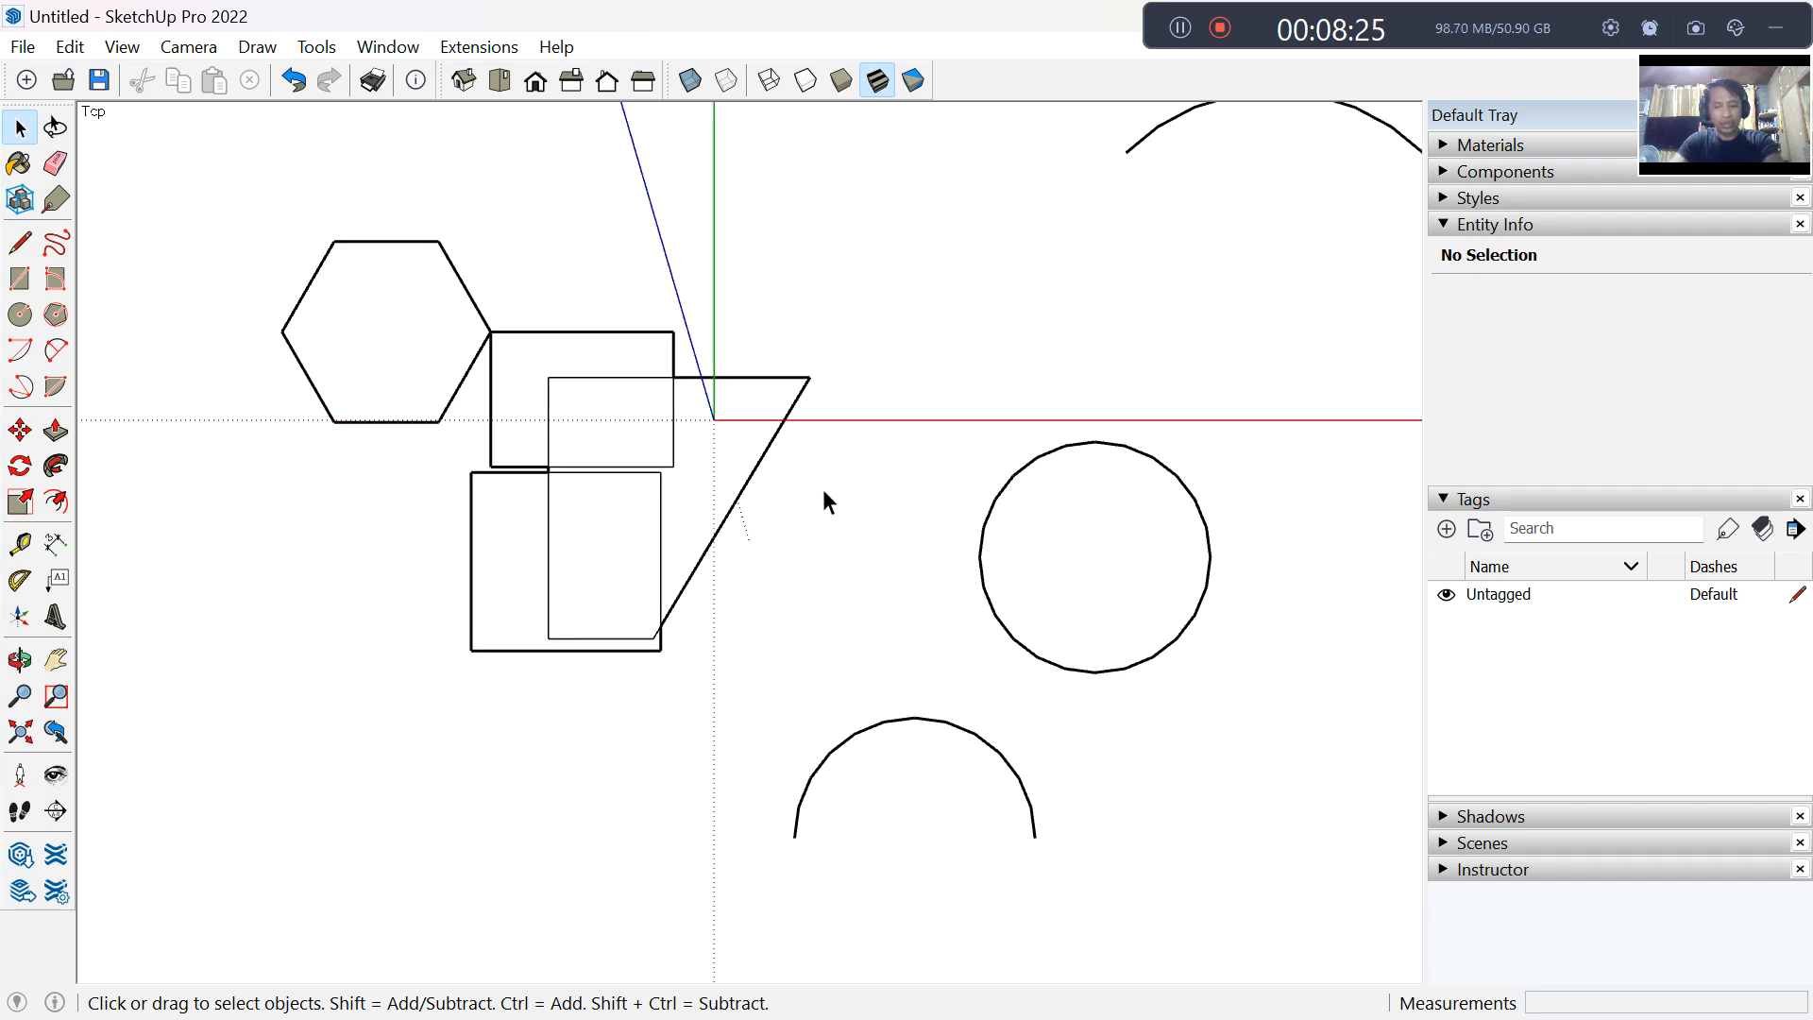
pyautogui.press('m')
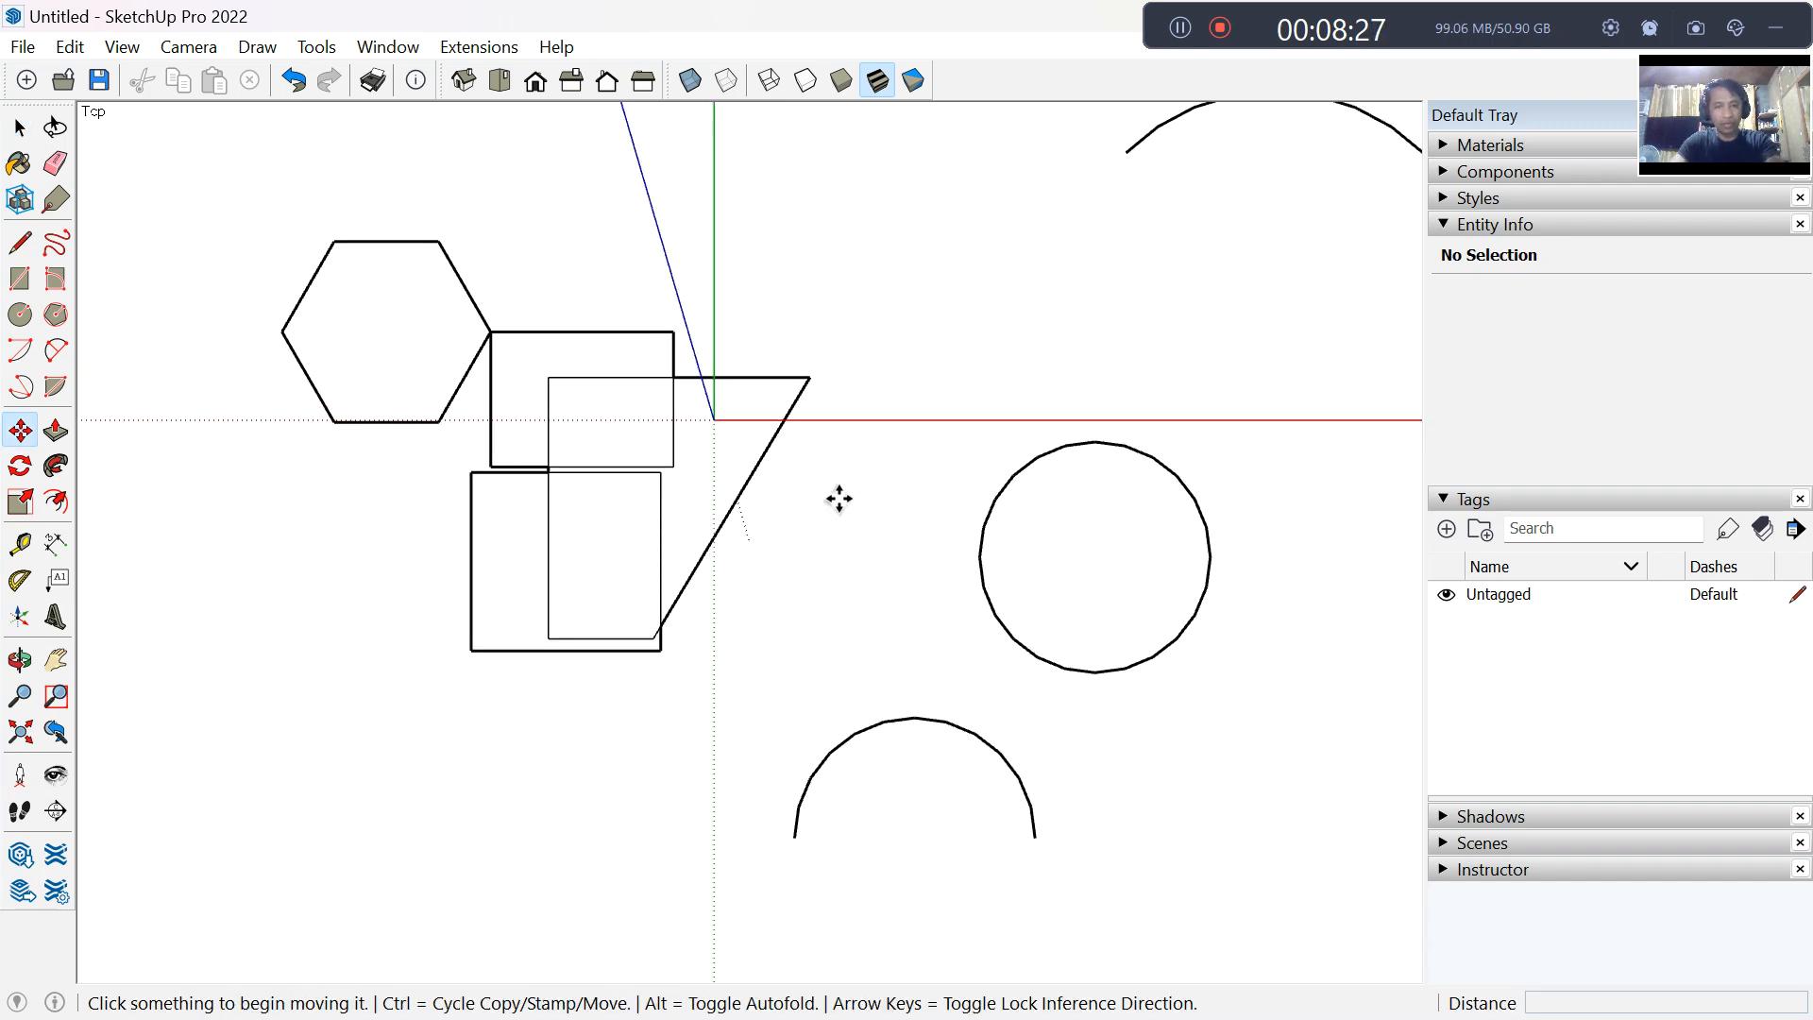
pyautogui.click(695, 357)
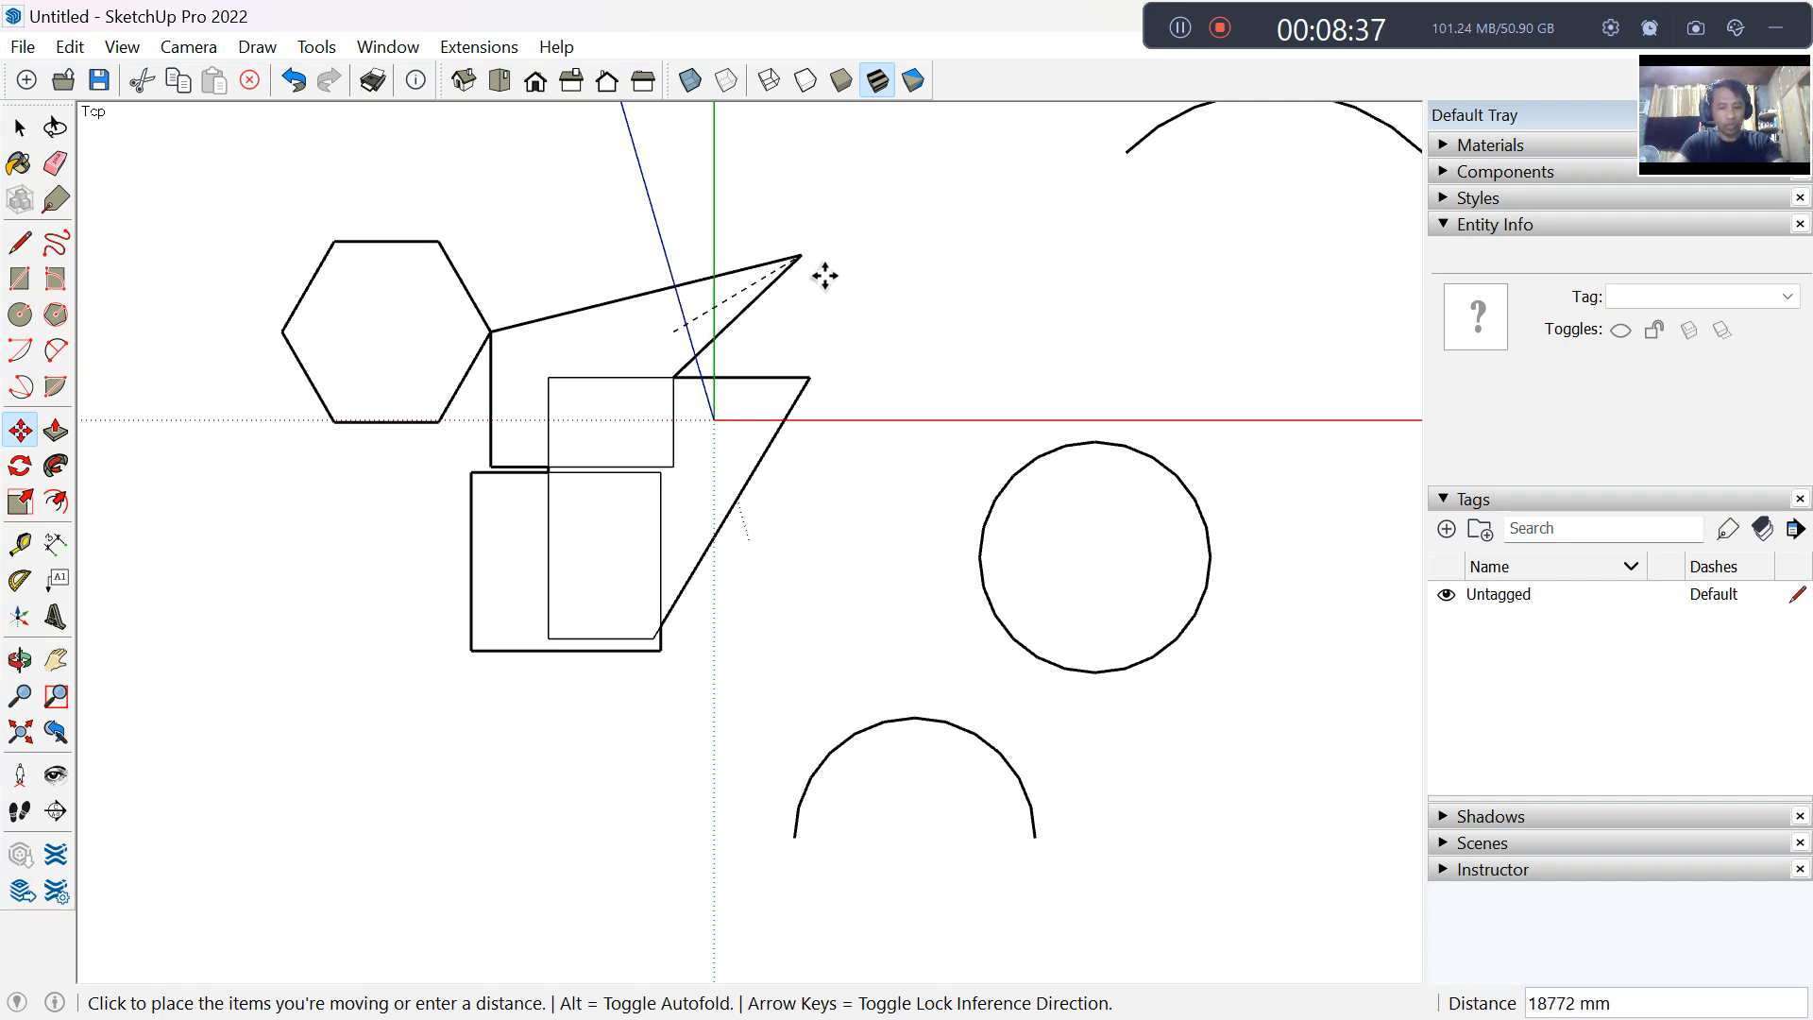
pyautogui.press('space')
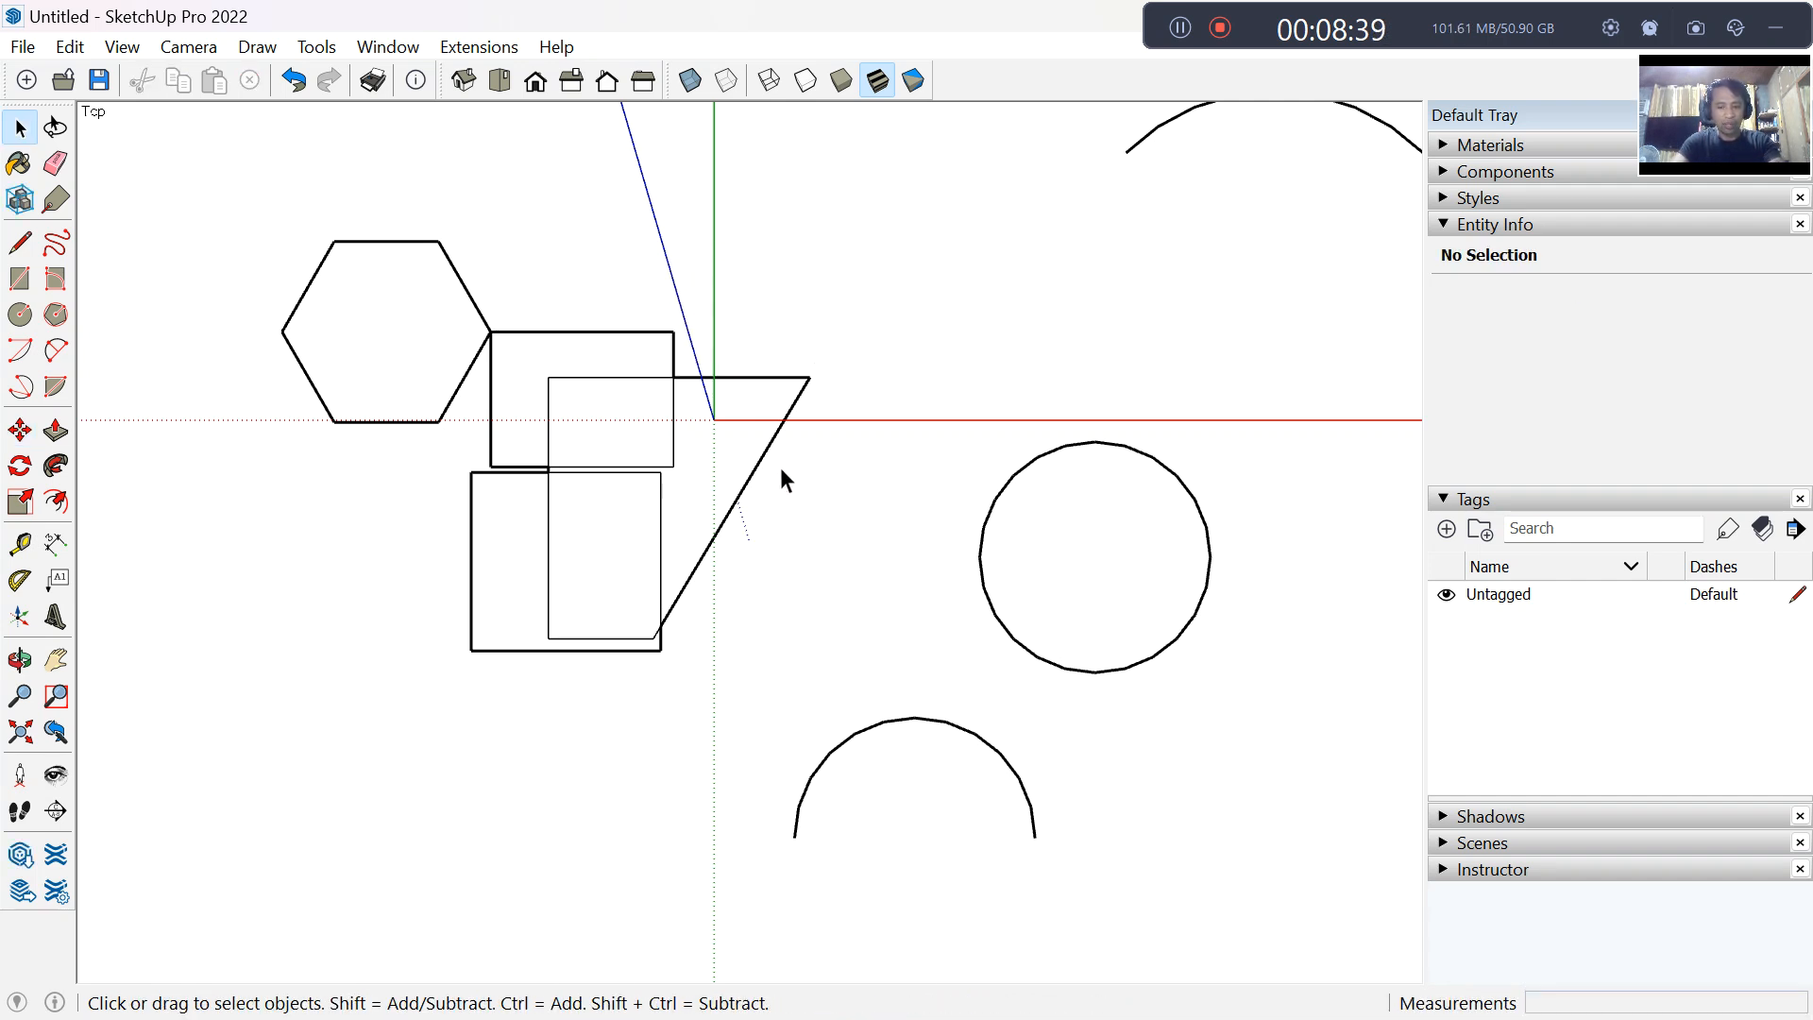
# Step: Select the face where the small rectangle overlaps the slanted shape and try to move it along the green axis
pyautogui.click(627, 445)
pyautogui.press('m')
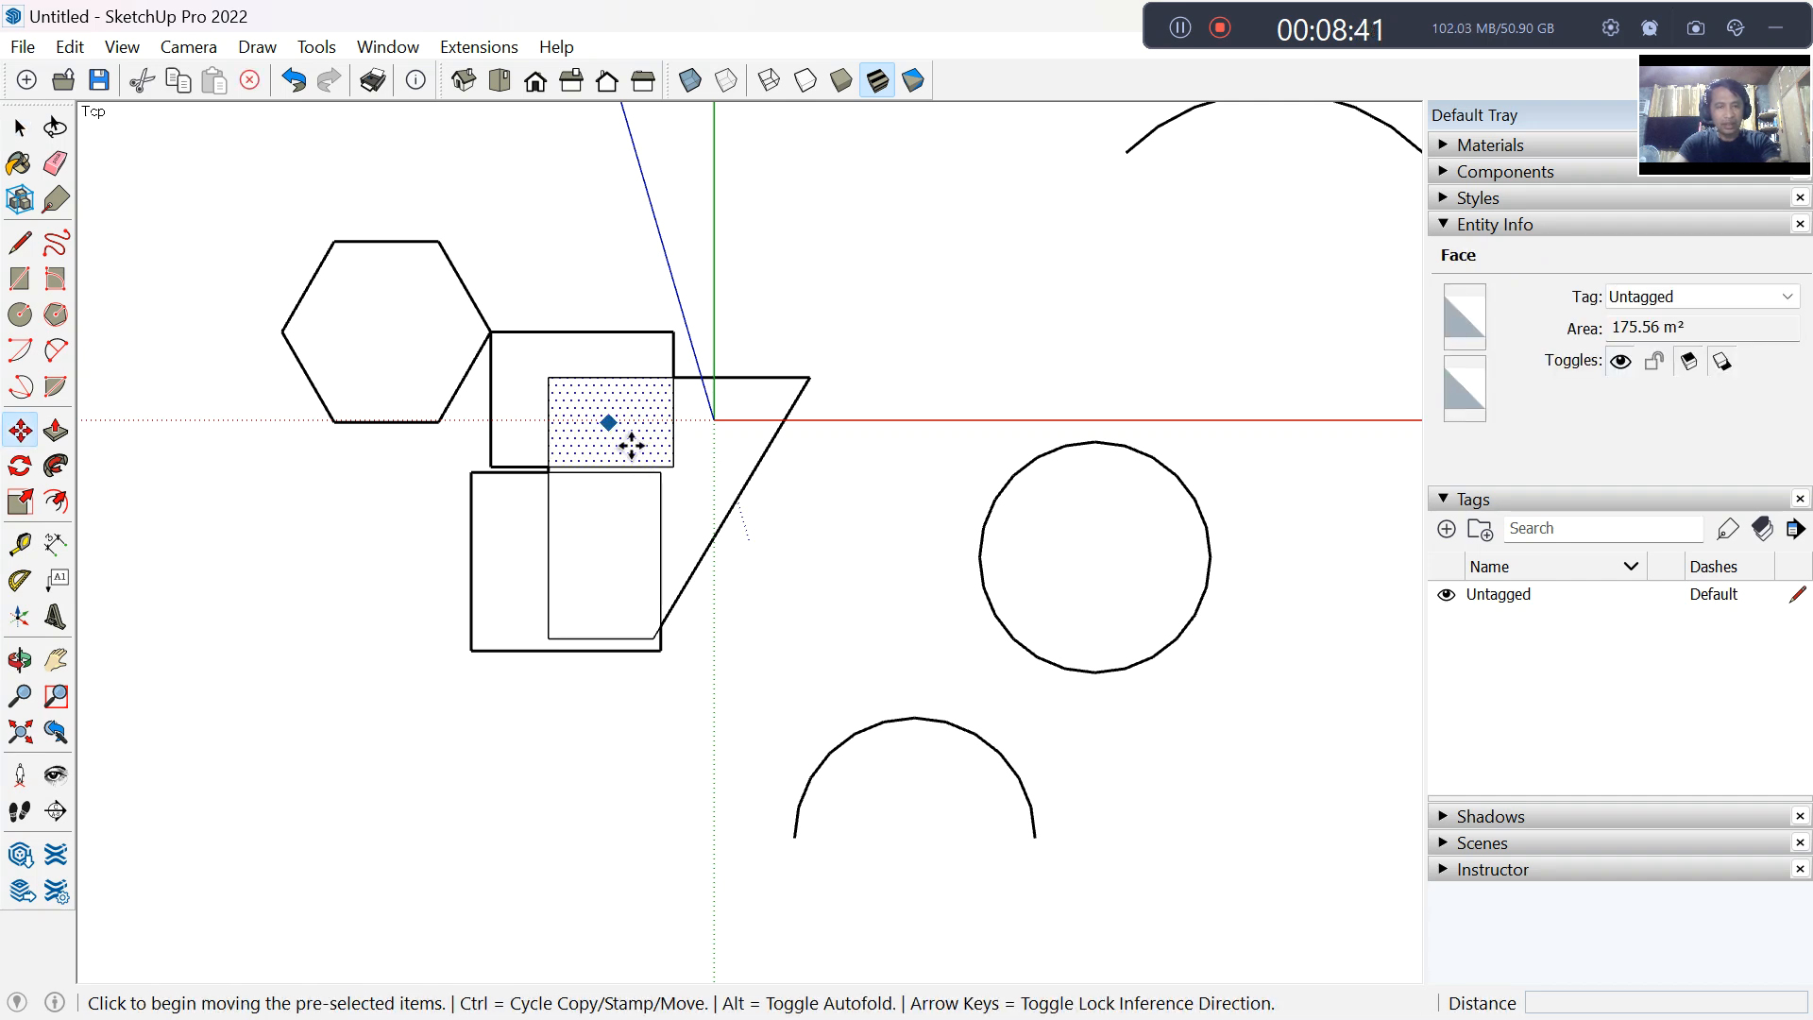
pyautogui.click(633, 441)
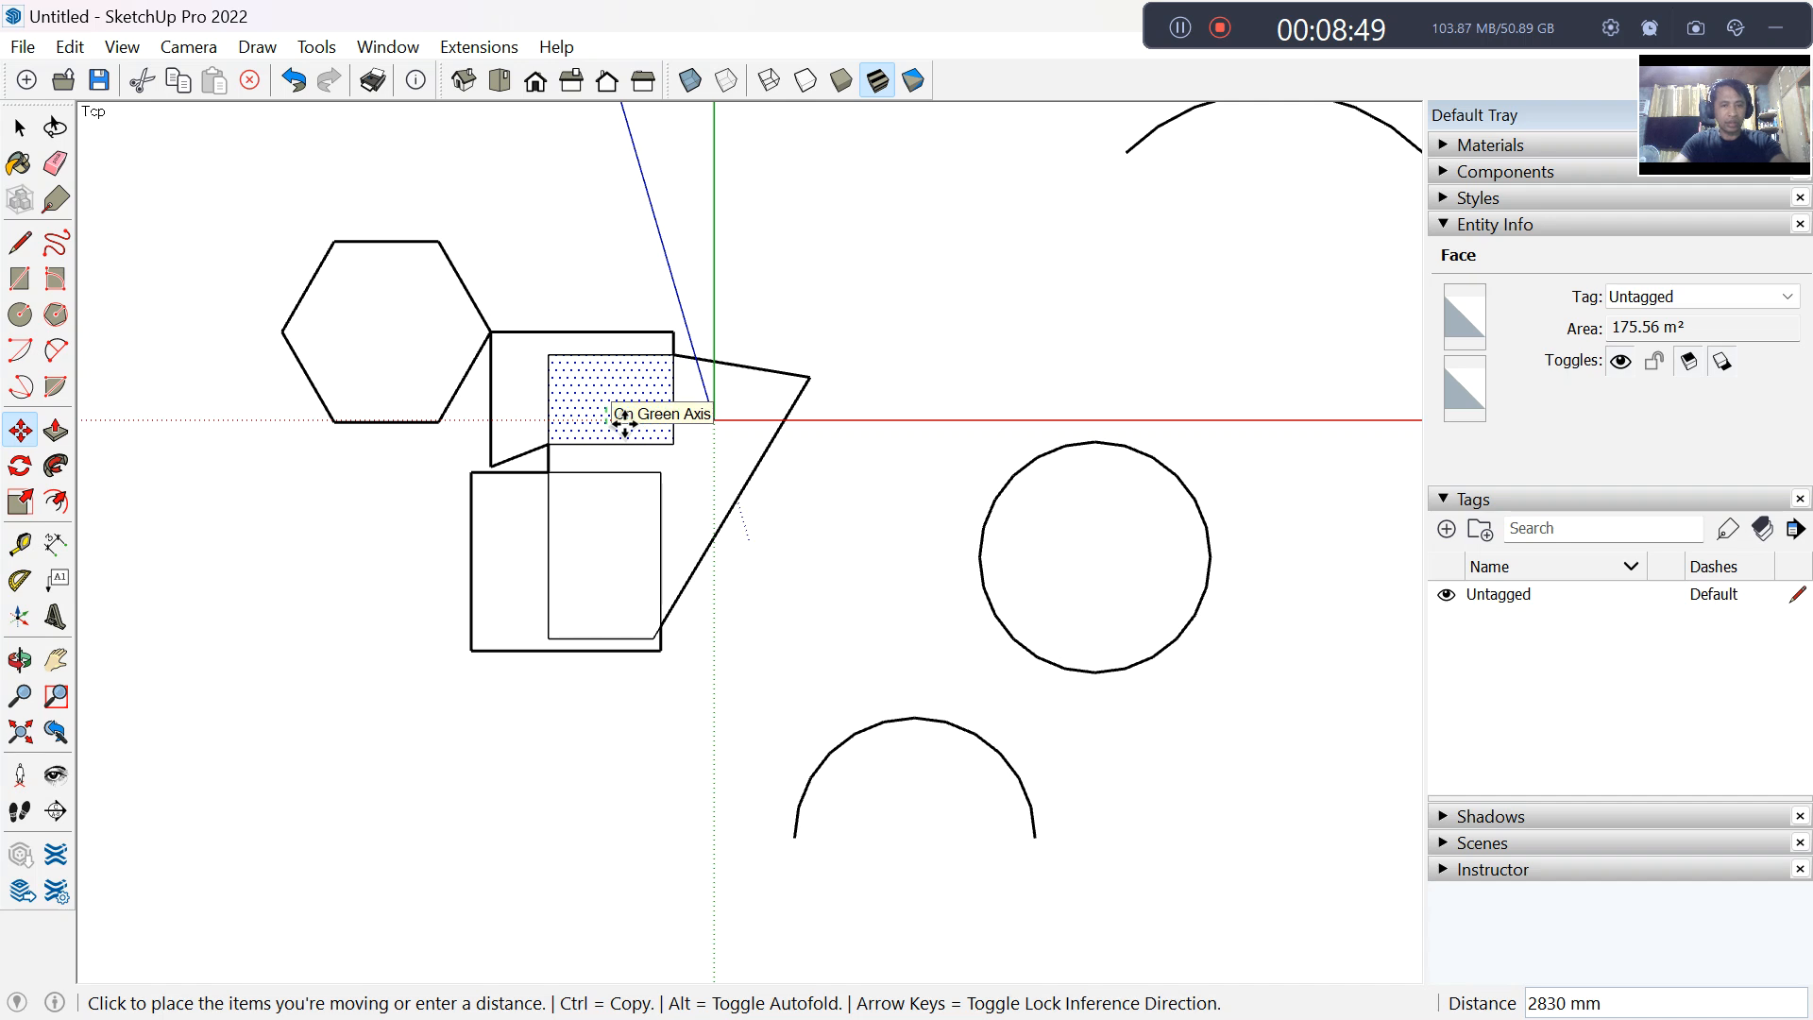
pyautogui.click(652, 461)
# Step: Return to the Top view and draw a rectangle about 32632 by 38768 mm in the empty area above the hexagon
pyautogui.scroll(-2, 681, 525)
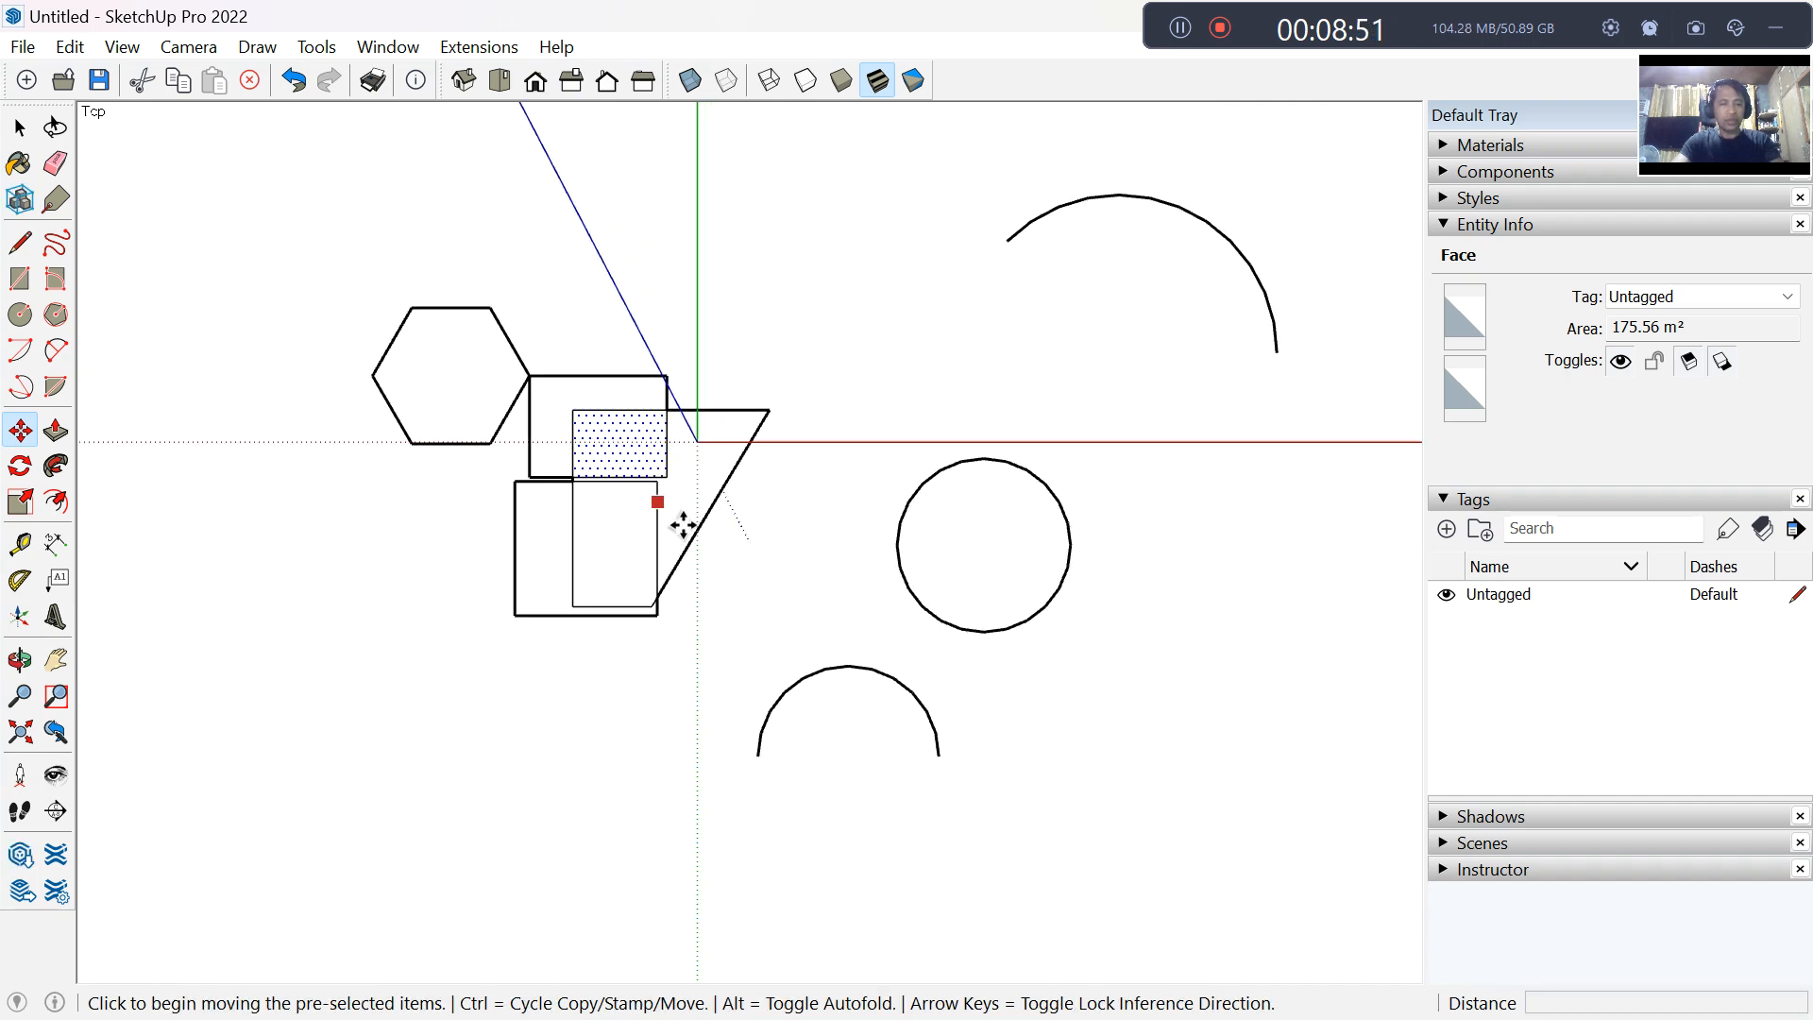
pyautogui.scroll(-3, 682, 525)
pyautogui.moveTo(890, 619); pyautogui.dragTo(862, 592, button='middle')
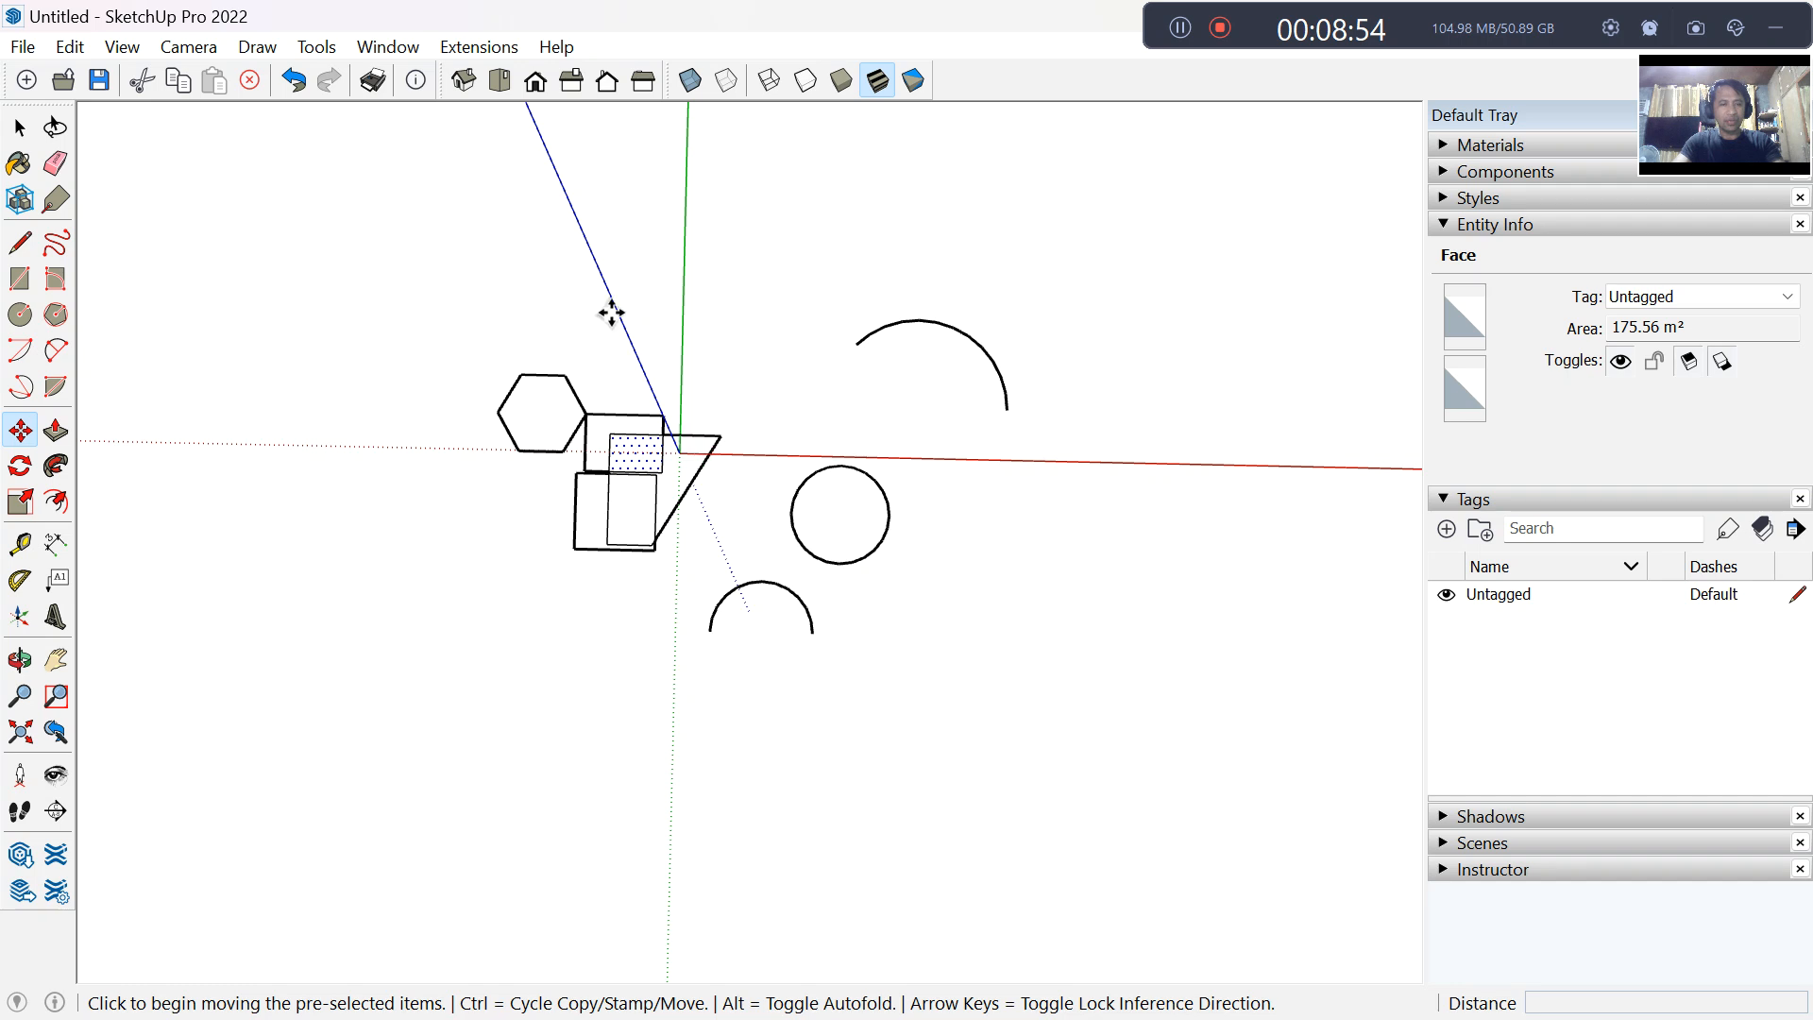
pyautogui.click(501, 82)
pyautogui.press('space')
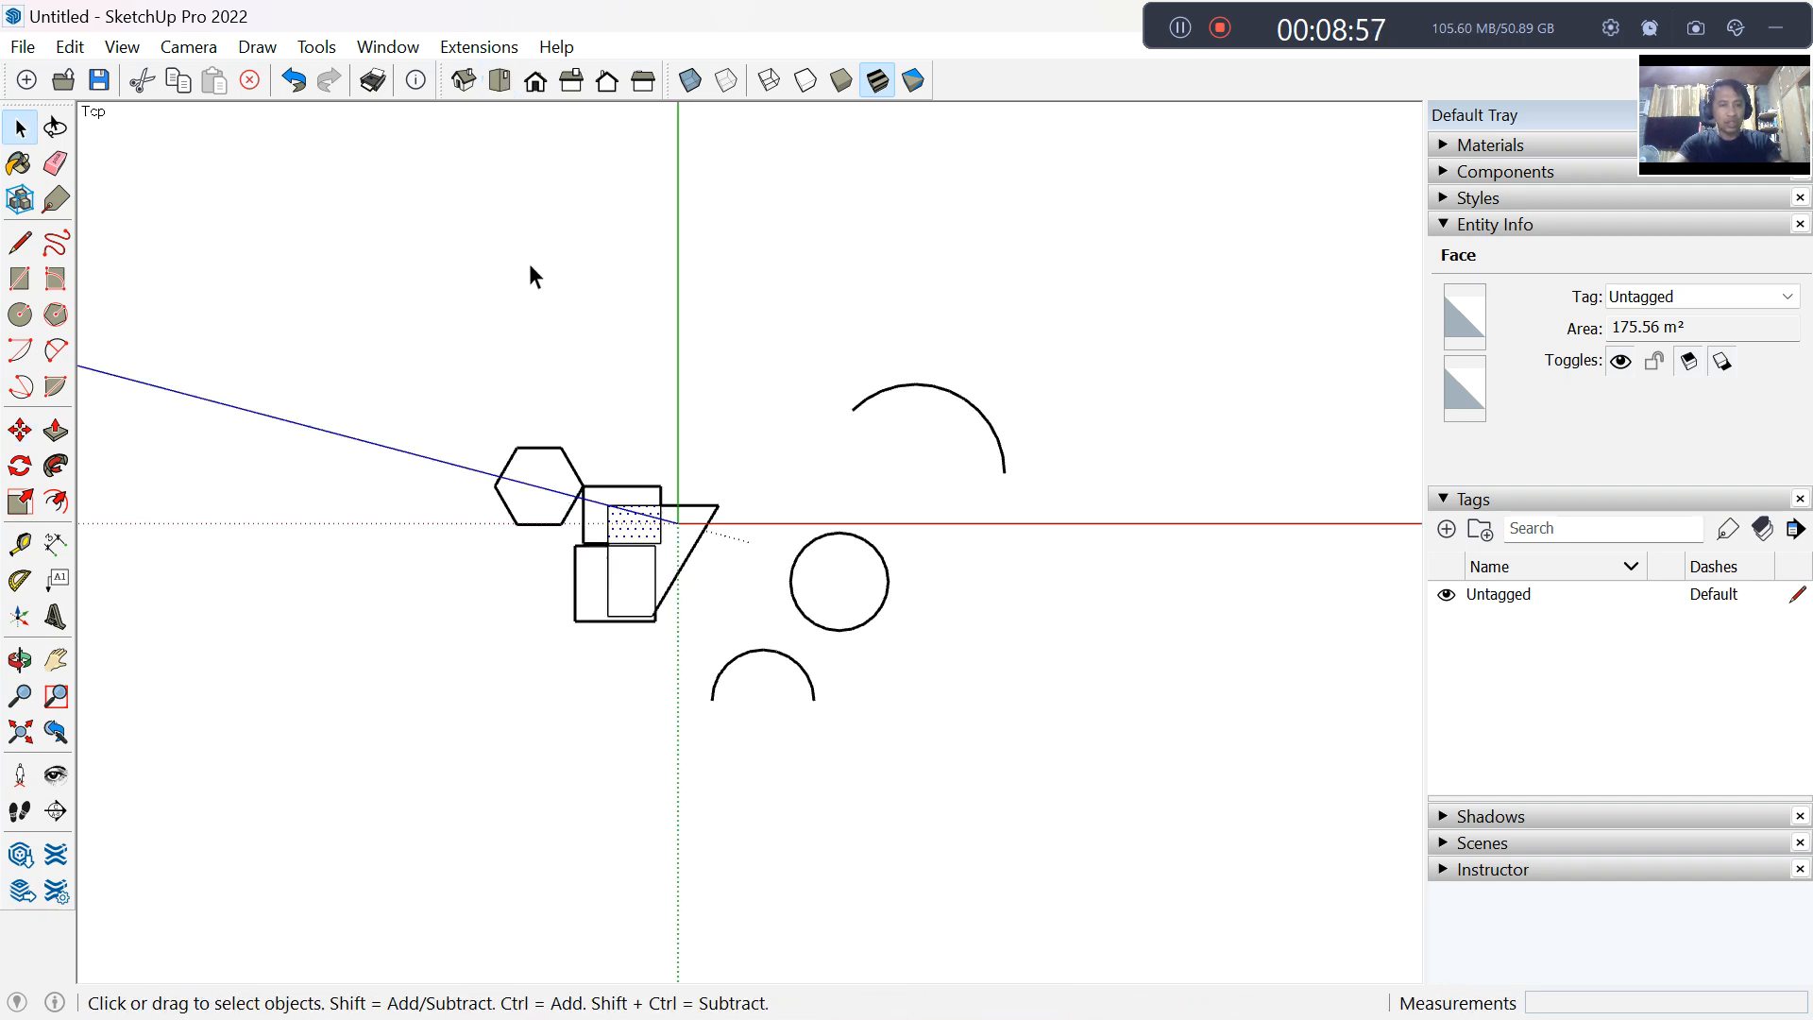
pyautogui.click(20, 279)
pyautogui.click(477, 244)
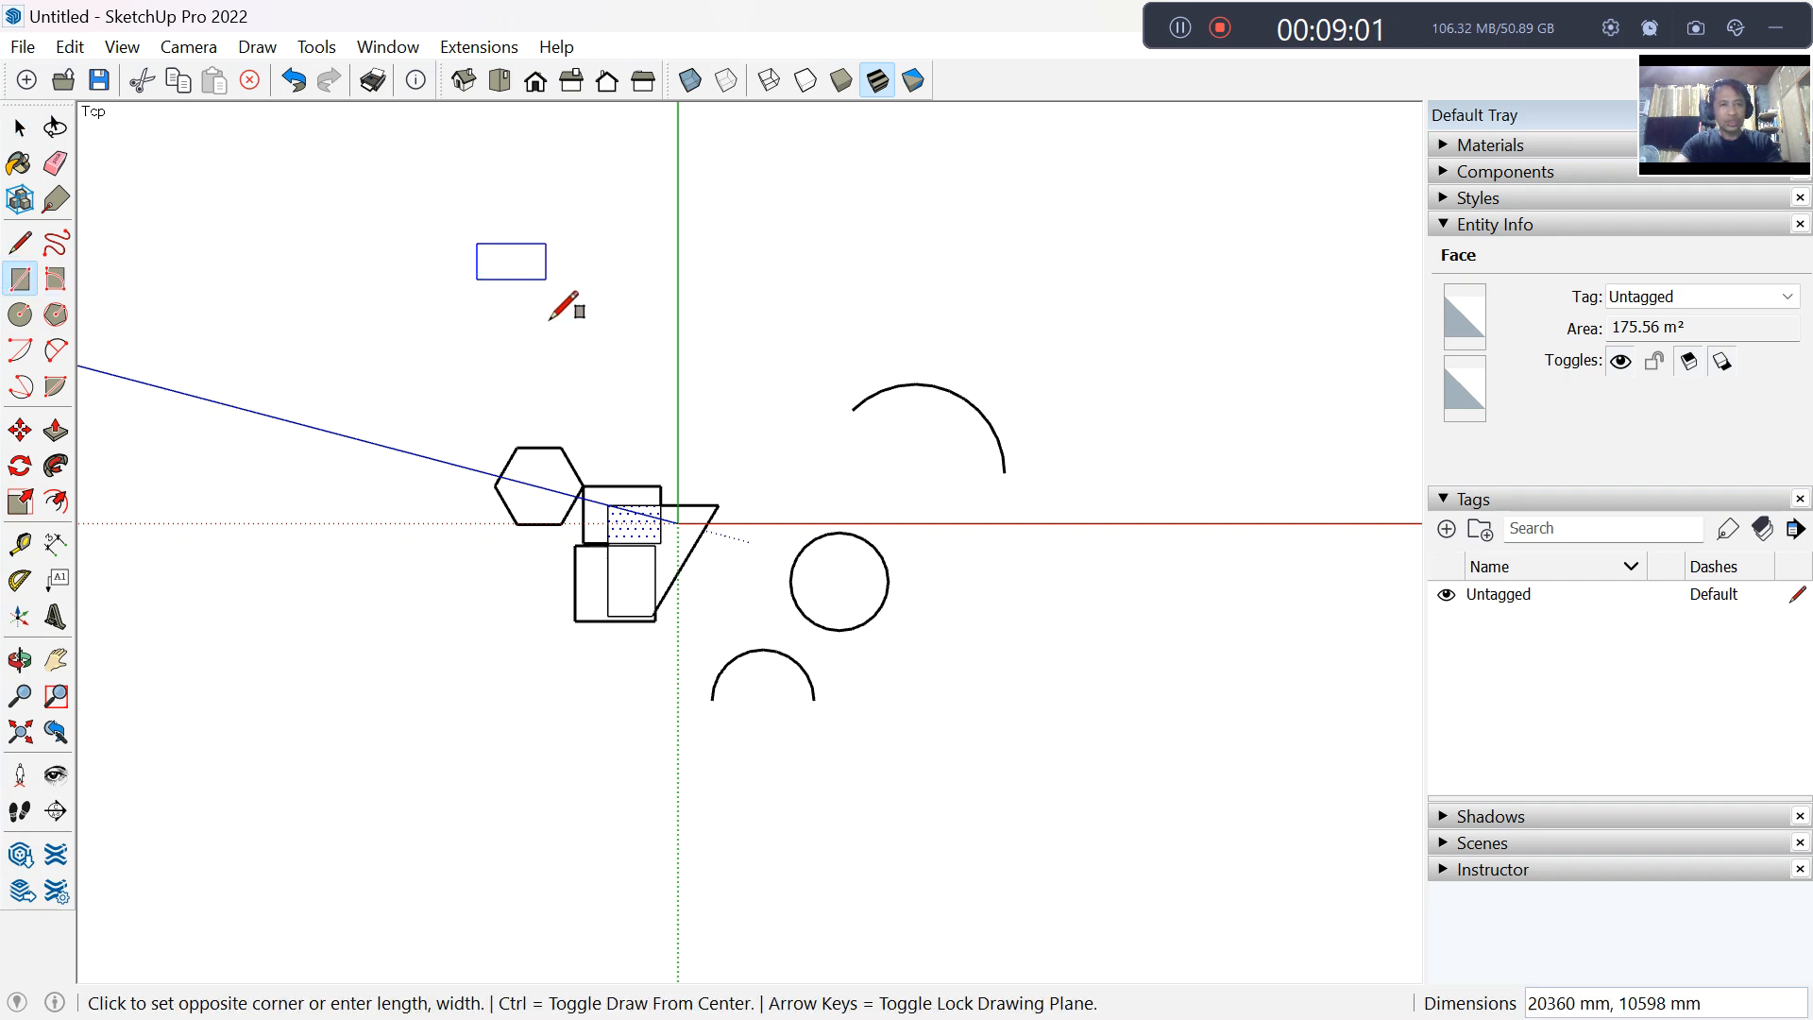
pyautogui.click(587, 375)
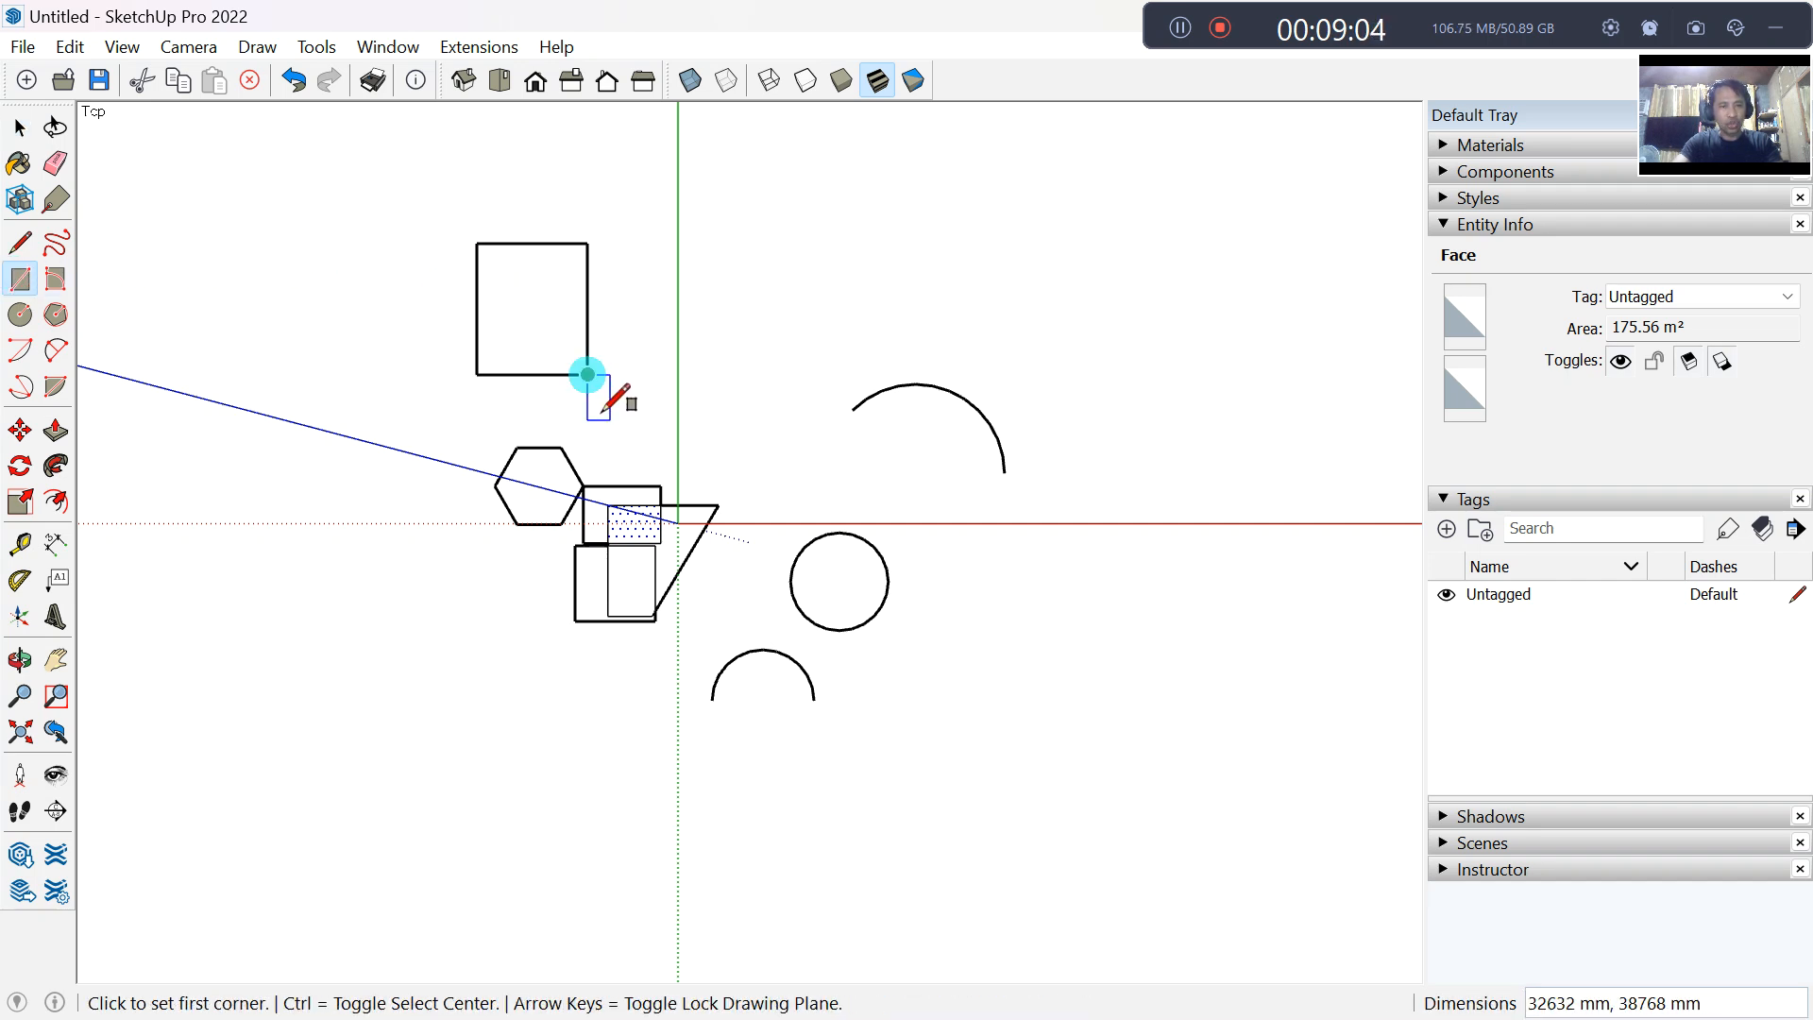
# Step: Draw a second rectangle about 30122 by 34026 mm beside the first one, across the green axis
pyautogui.click(710, 220)
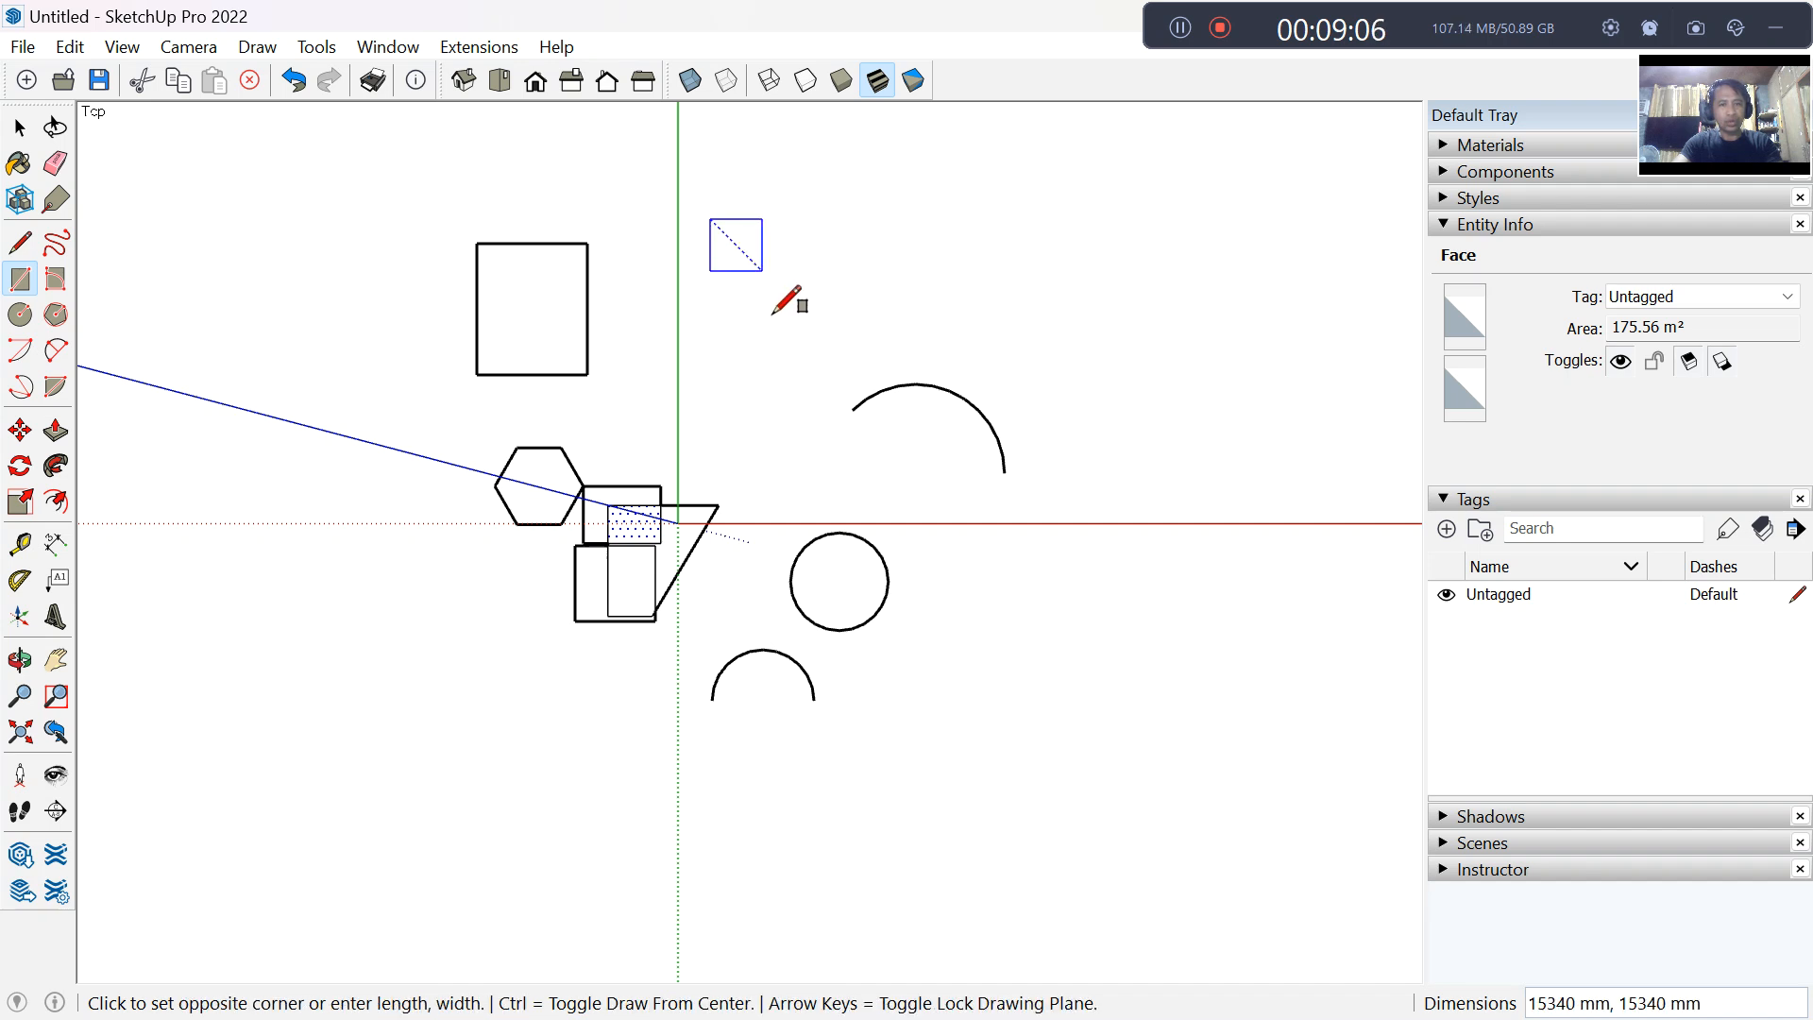
pyautogui.click(812, 334)
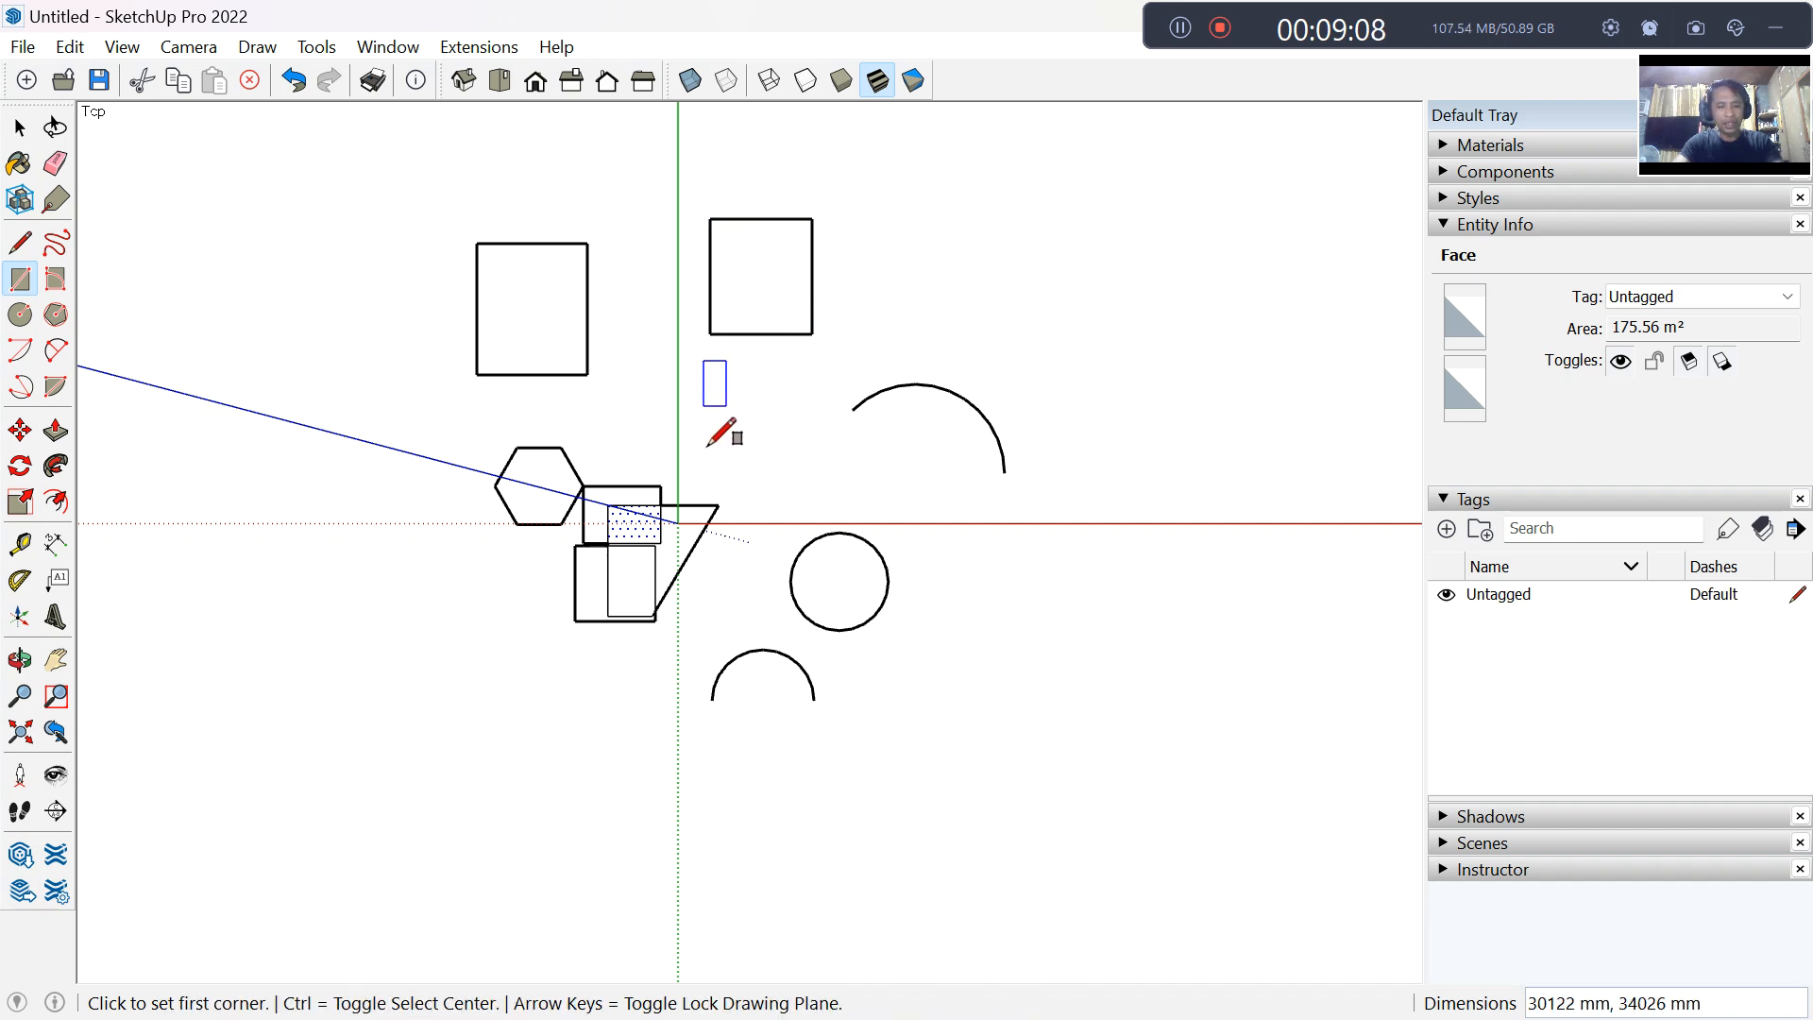
pyautogui.press('space')
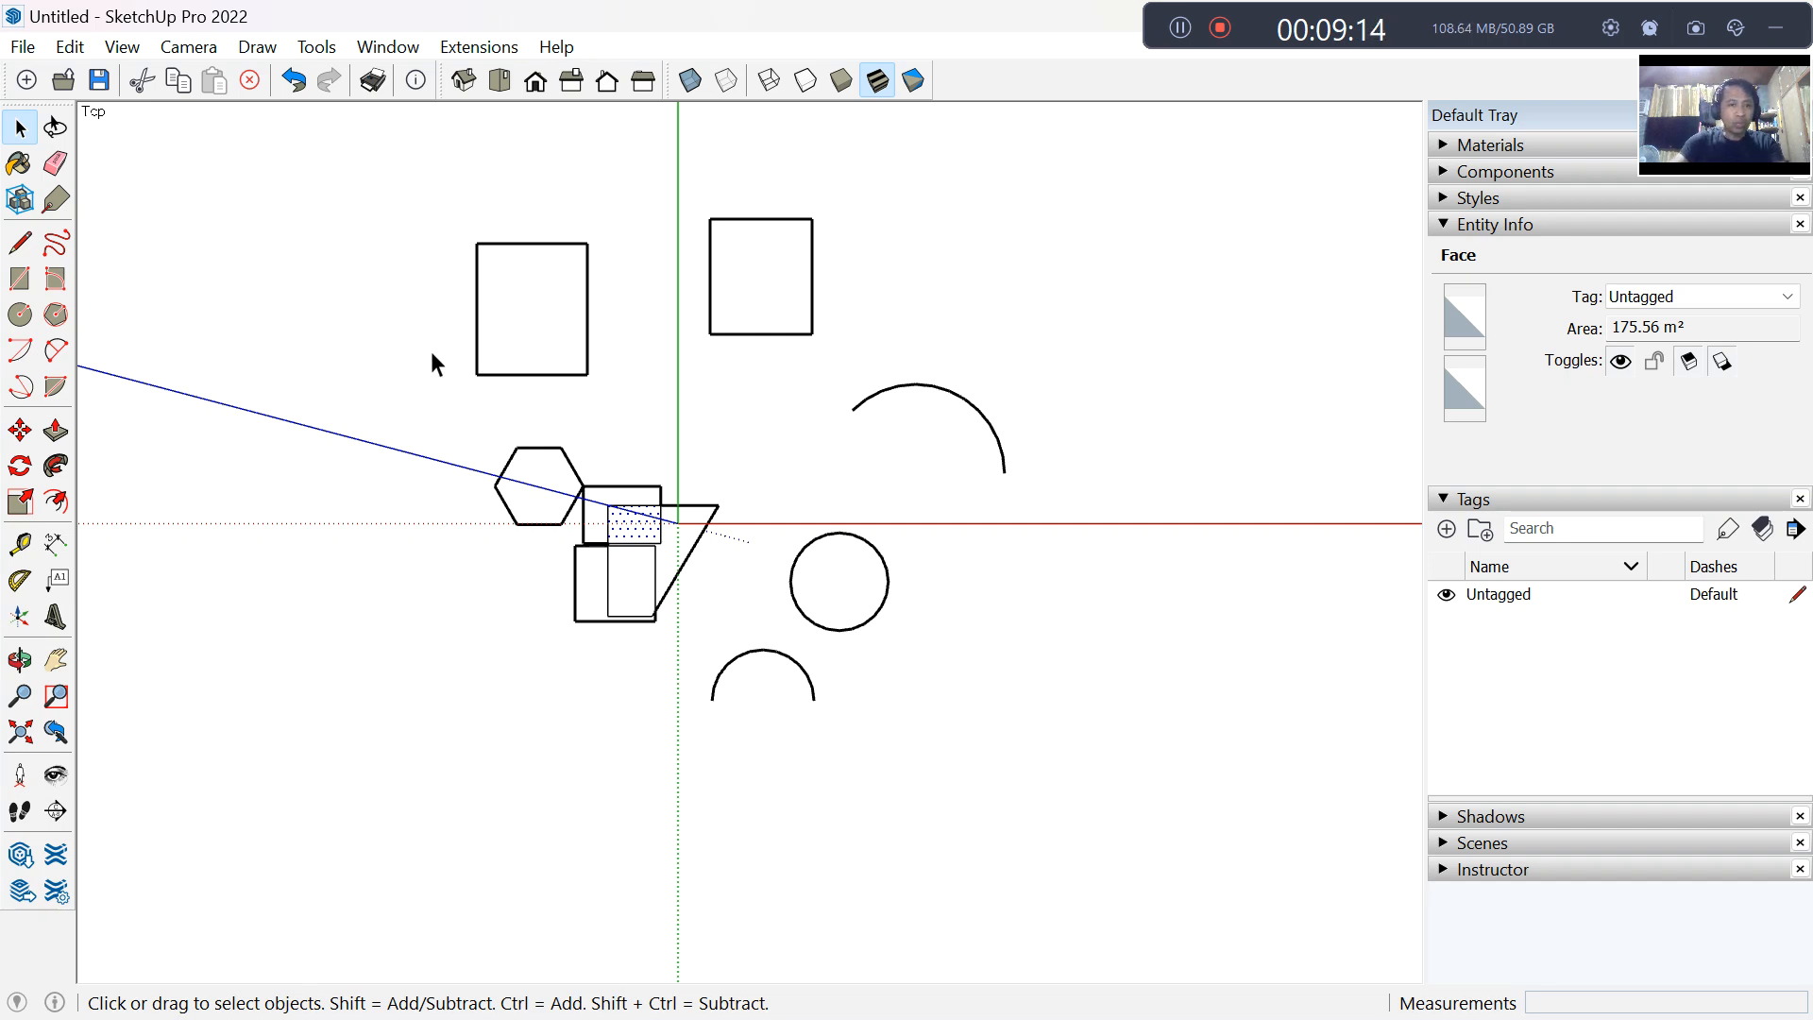
# Step: Select the face and edges of the new rectangle above the hexagon and make them a group
pyautogui.scroll(3, 437, 349)
pyautogui.scroll(1, 437, 357)
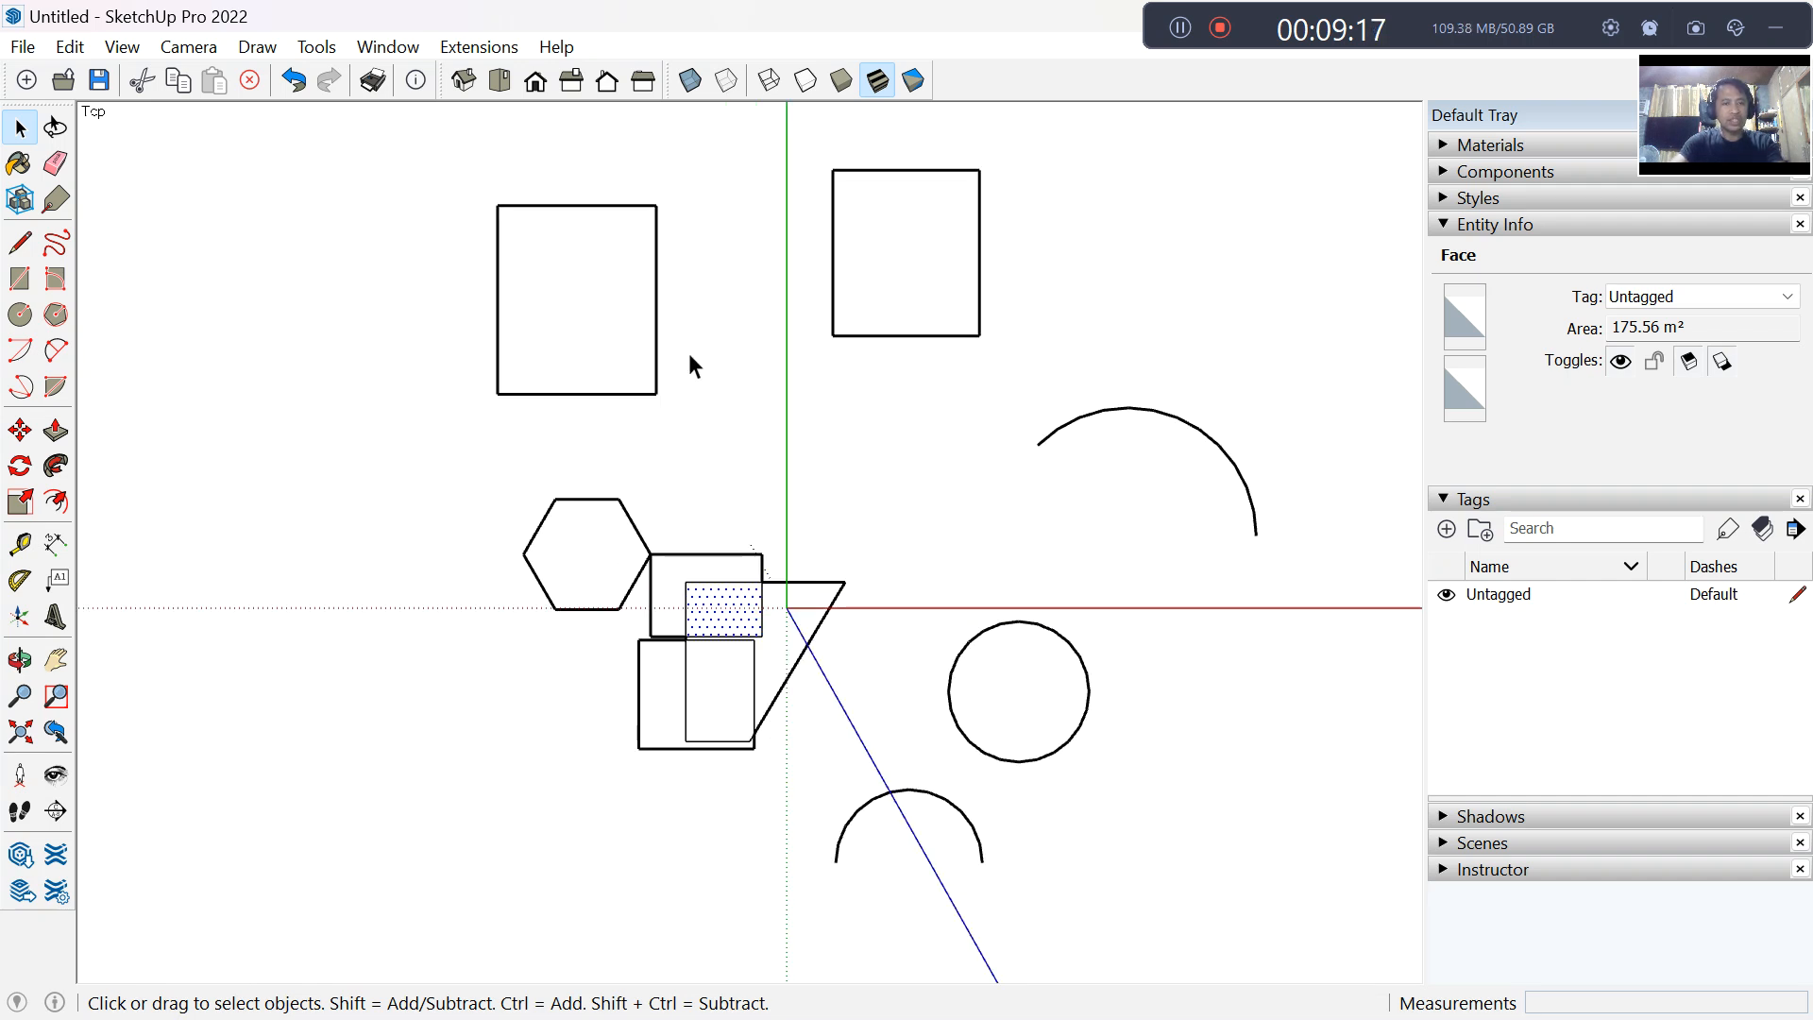
pyautogui.doubleClick(638, 320)
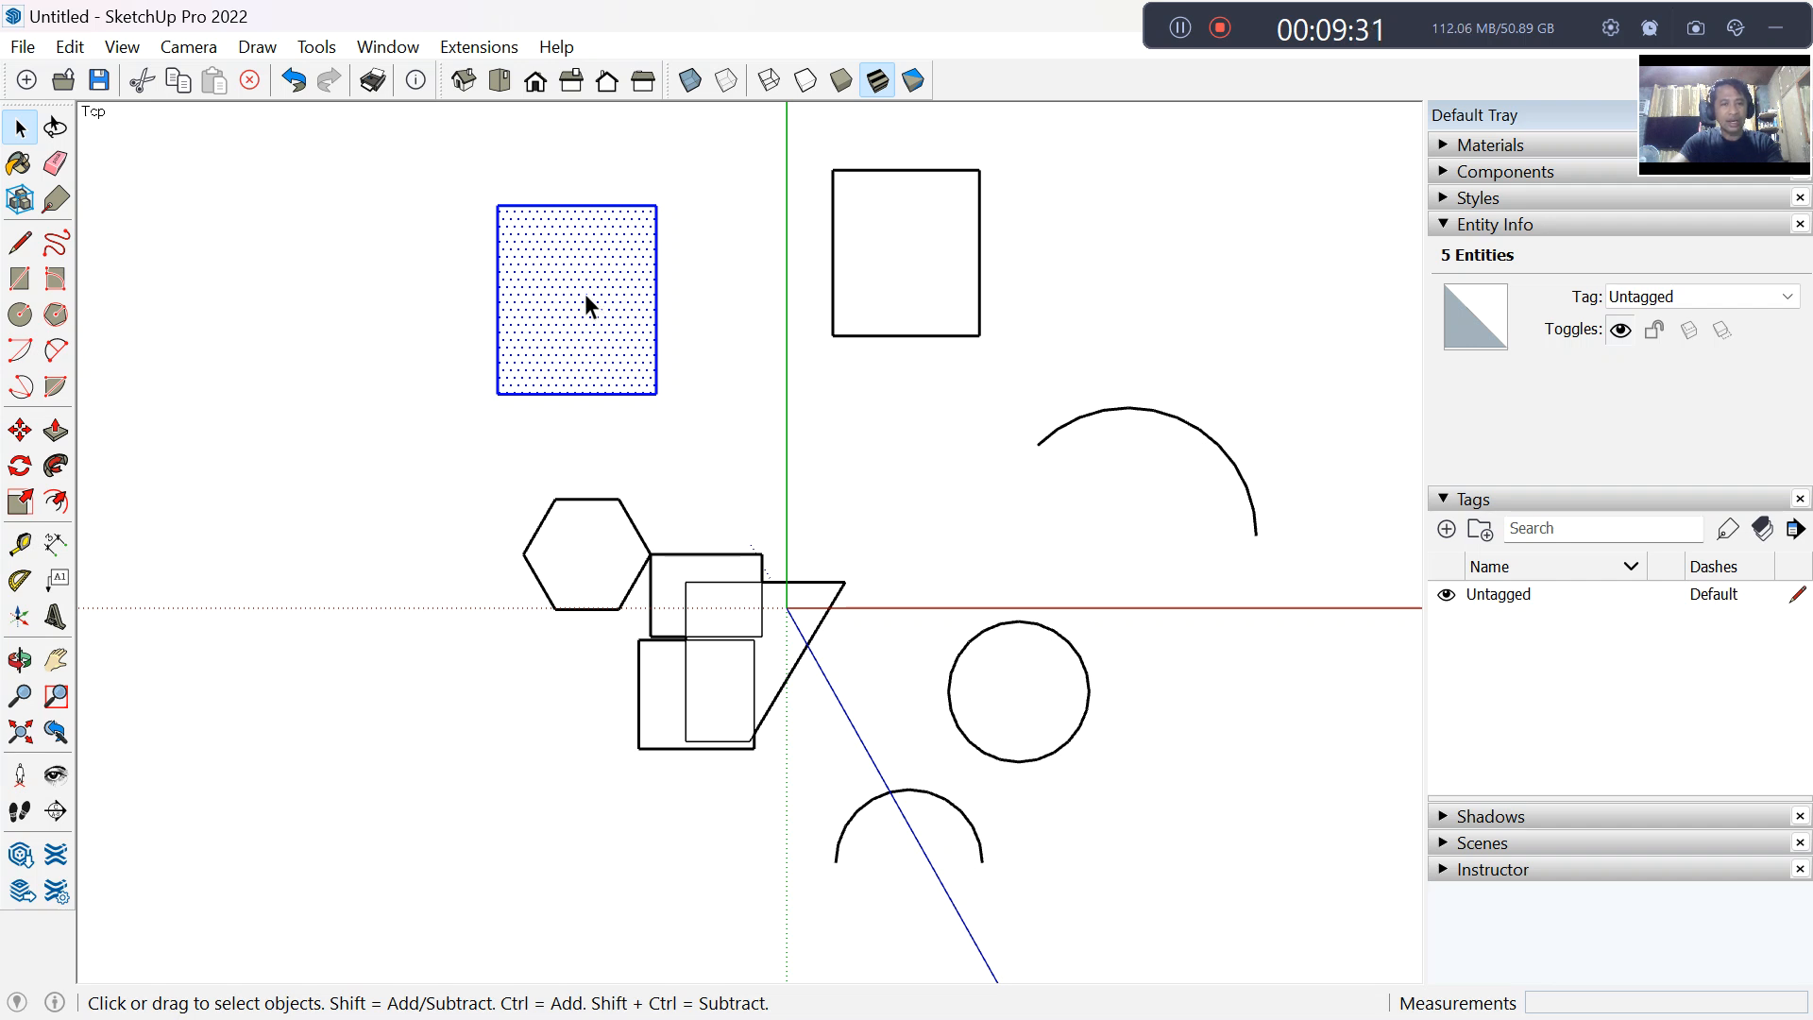
pyautogui.rightClick(583, 280)
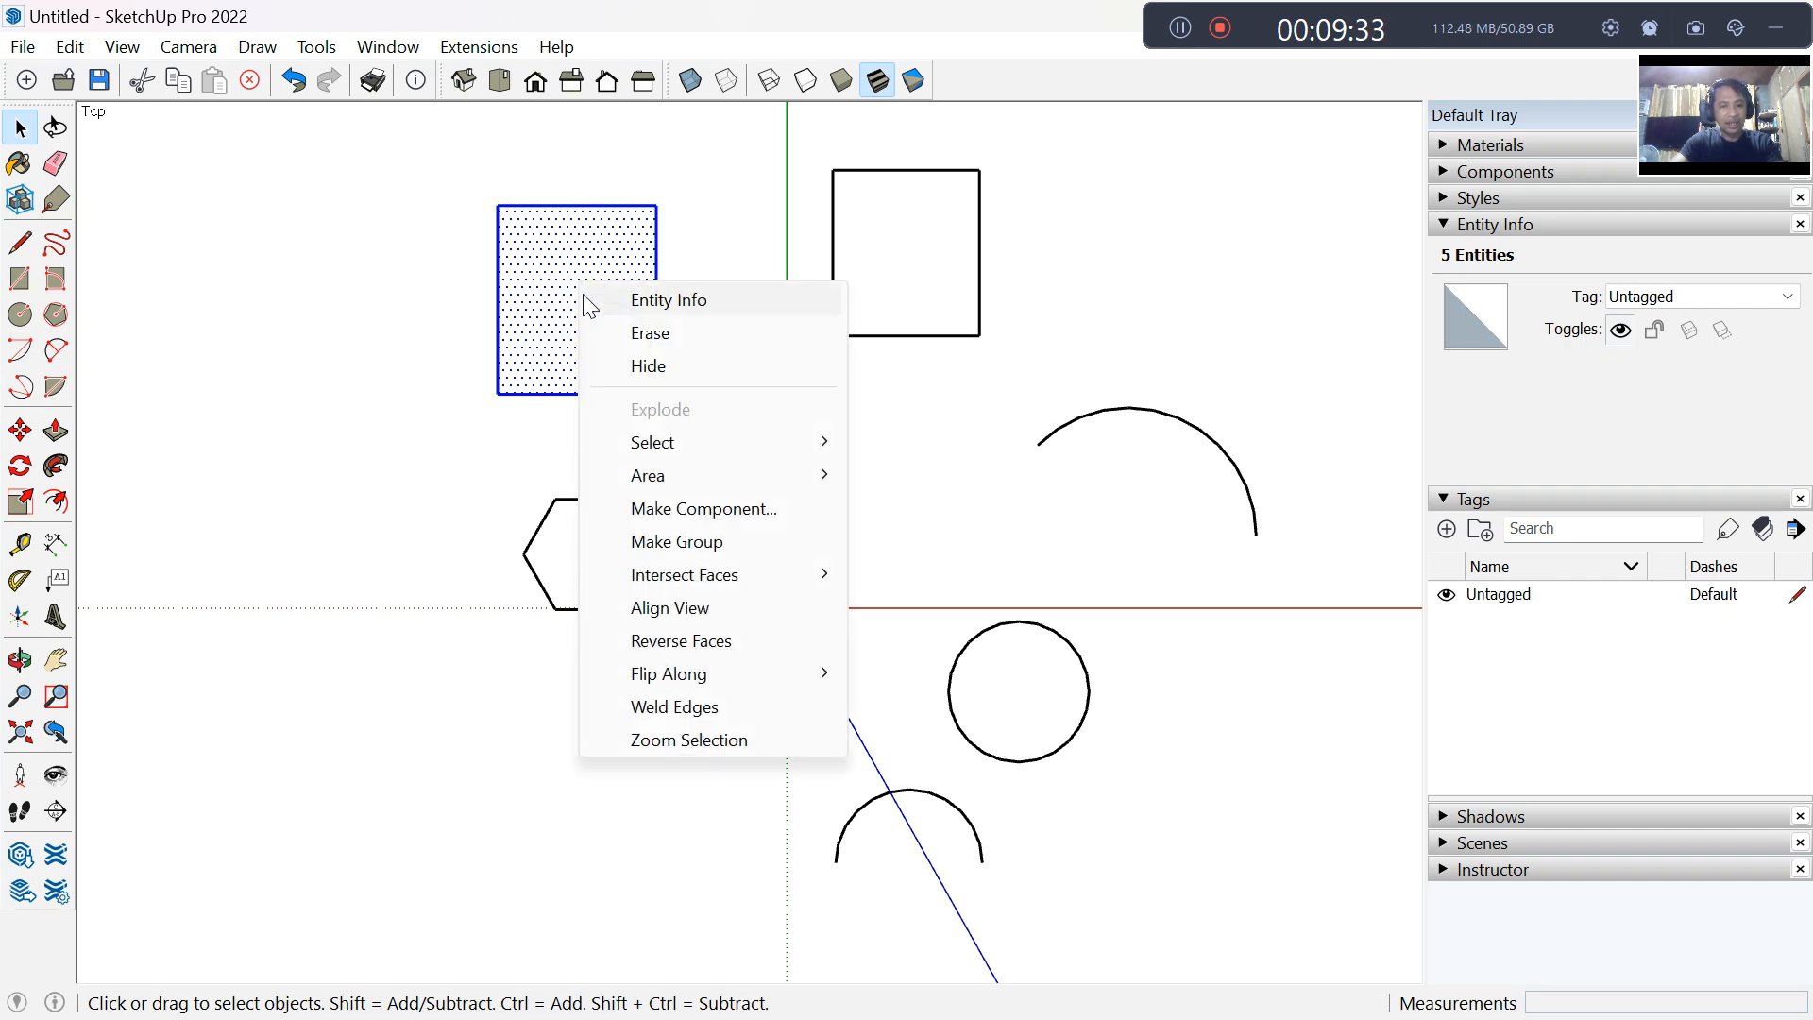
pyautogui.click(661, 546)
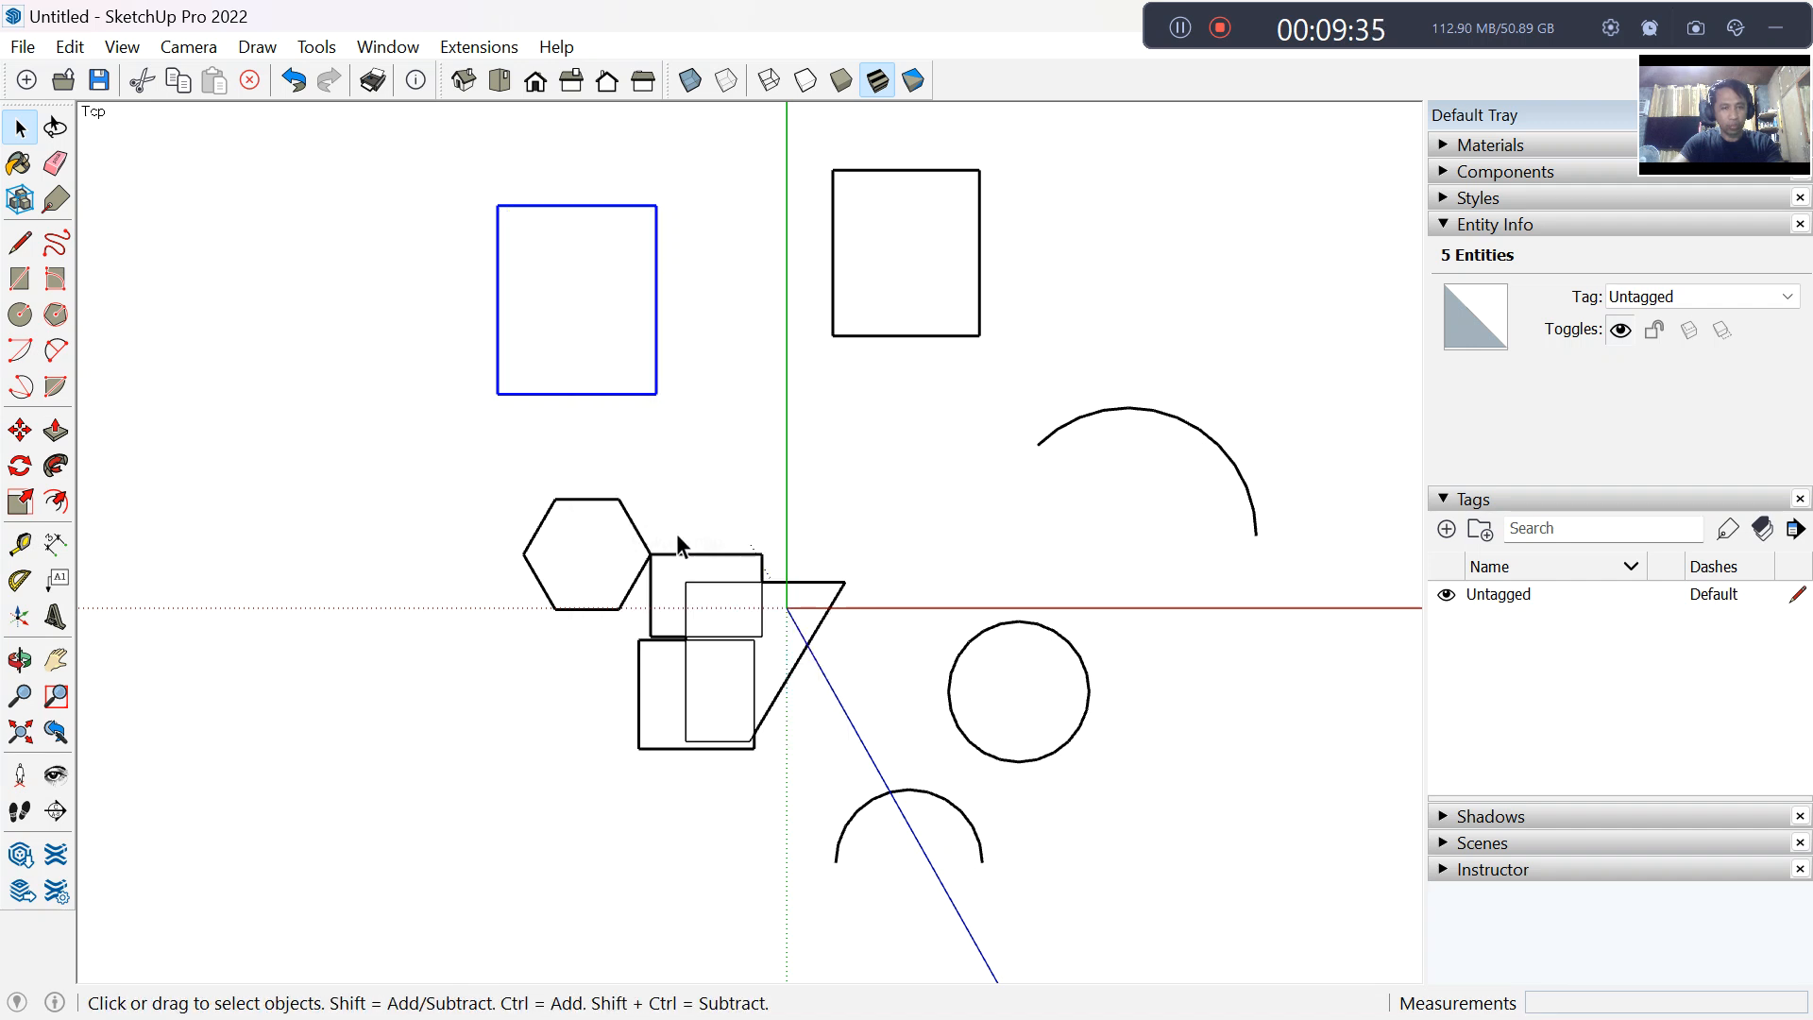
pyautogui.click(718, 393)
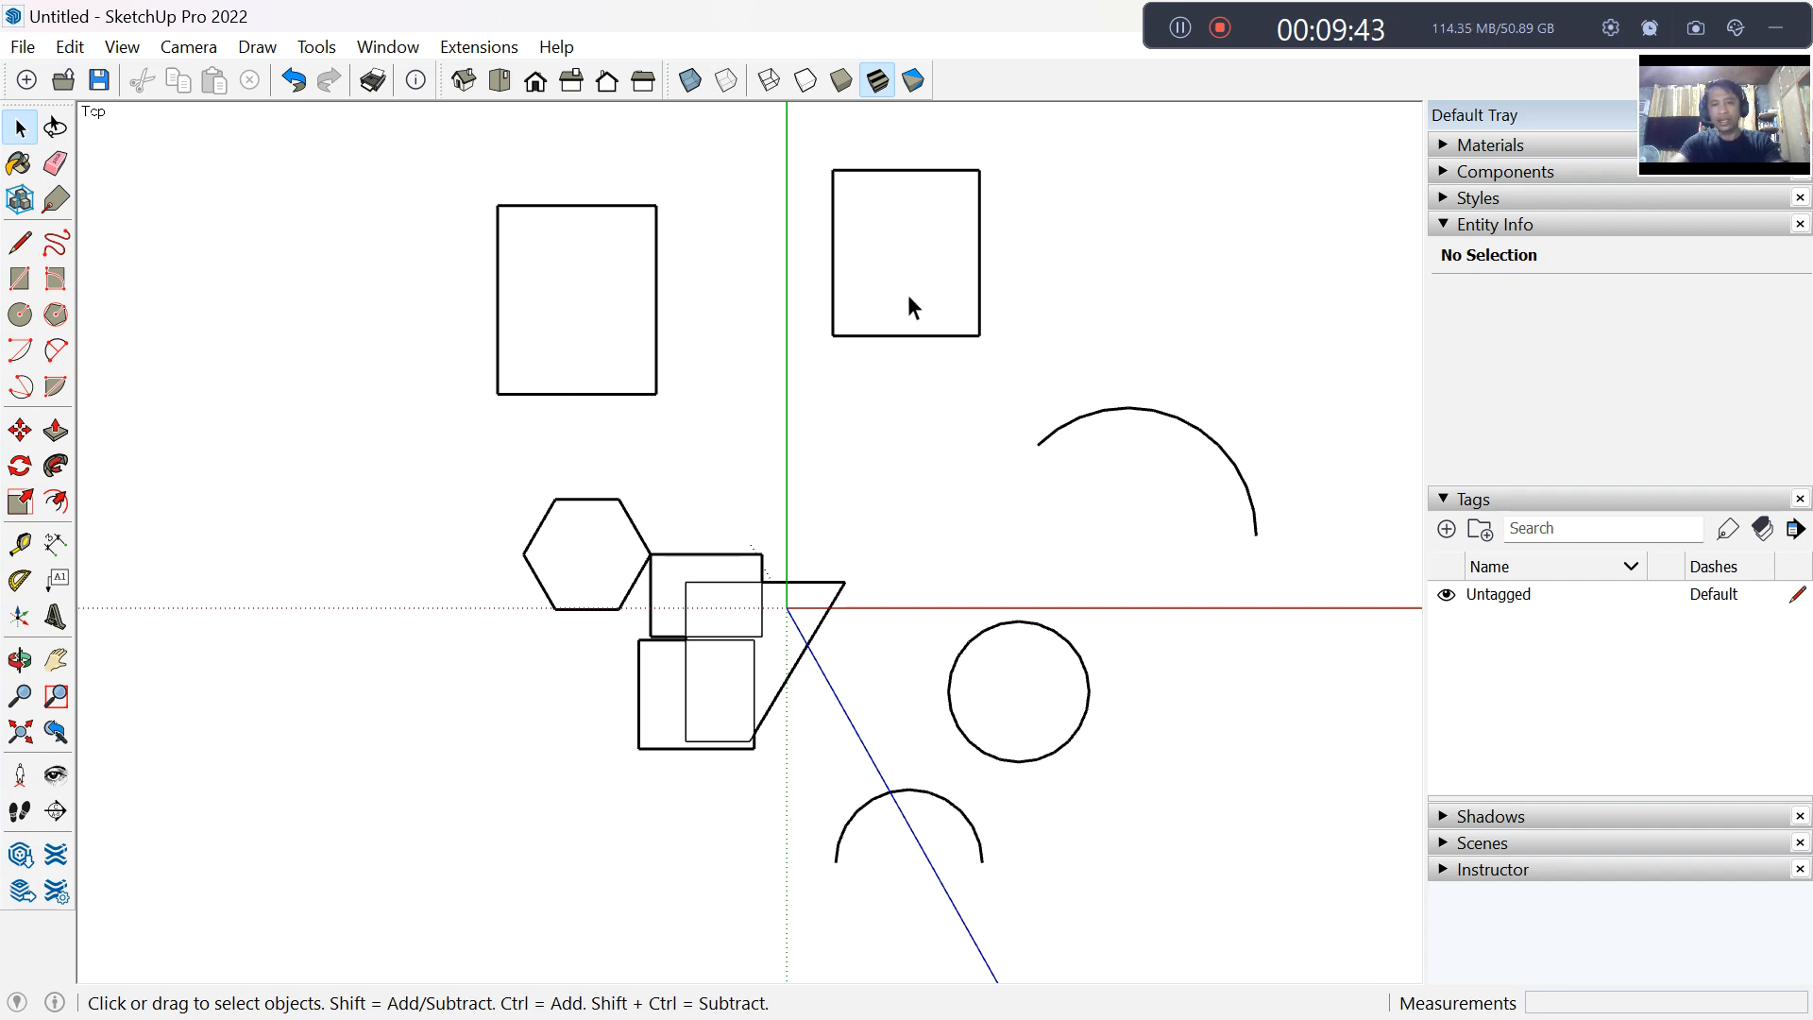
# Step: Make a group from the face and edges of the second rectangle, right of the green axis
pyautogui.doubleClick(929, 251)
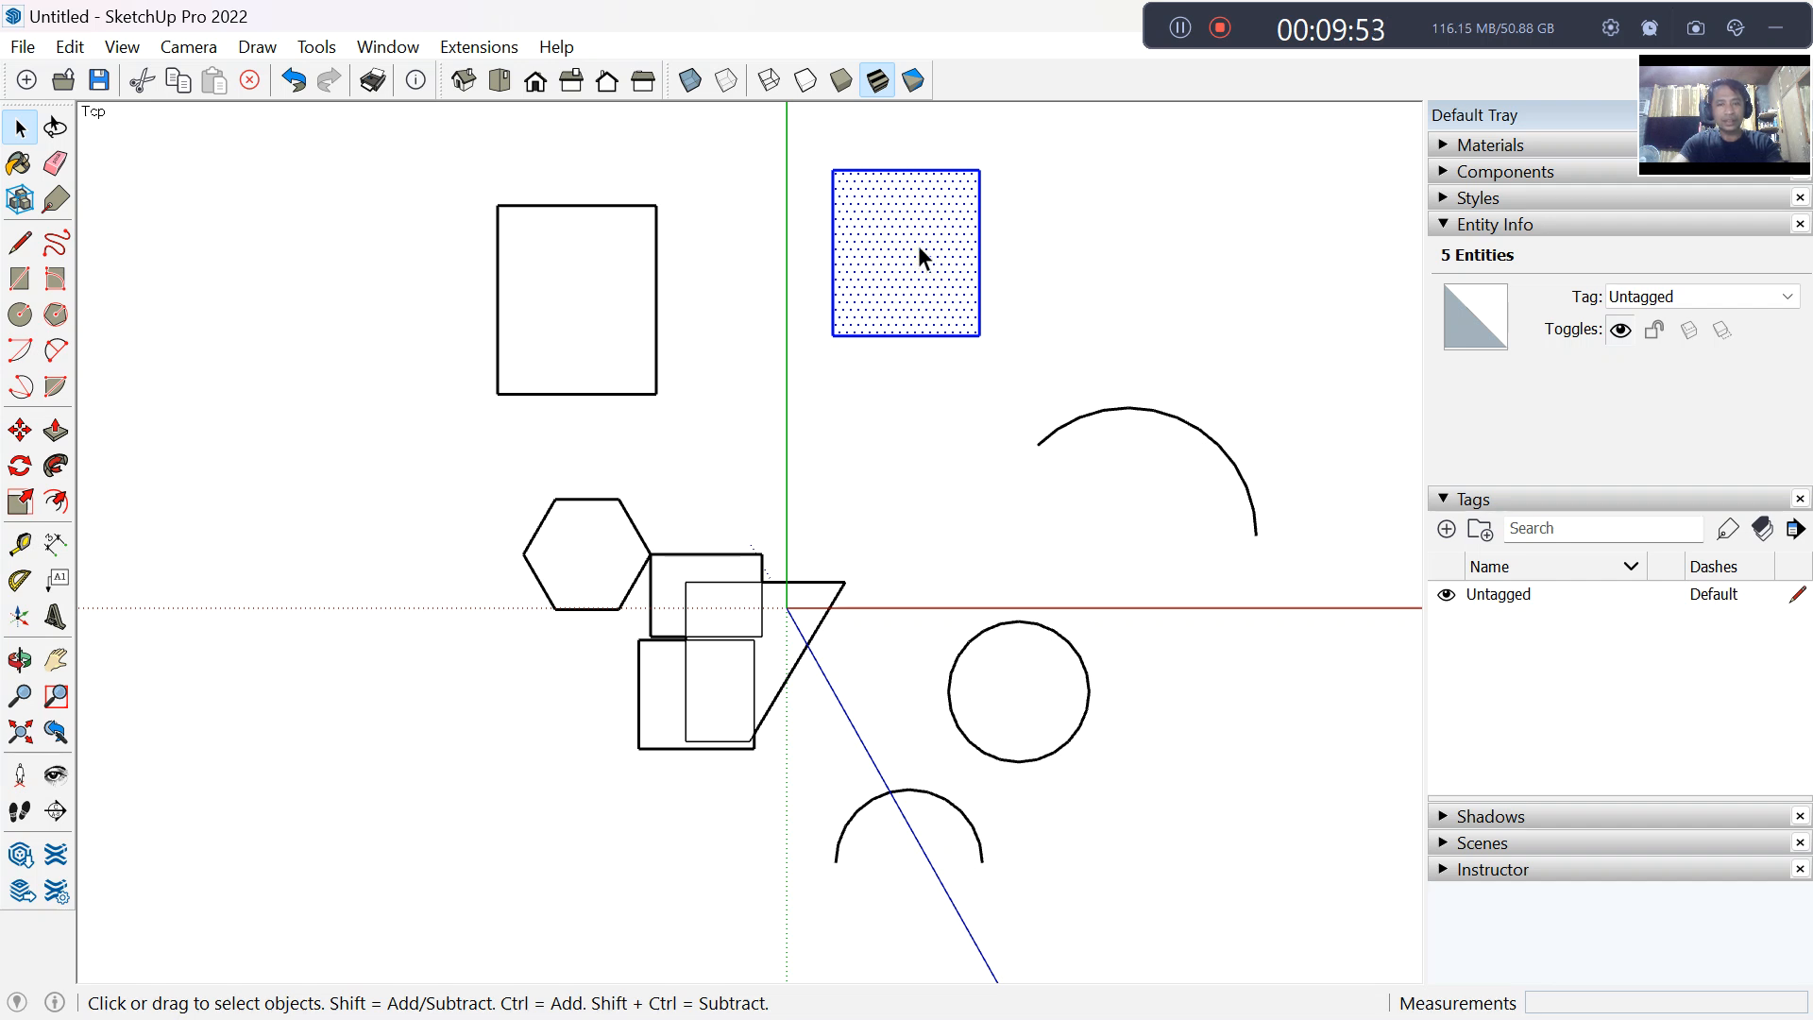
pyautogui.rightClick(917, 246)
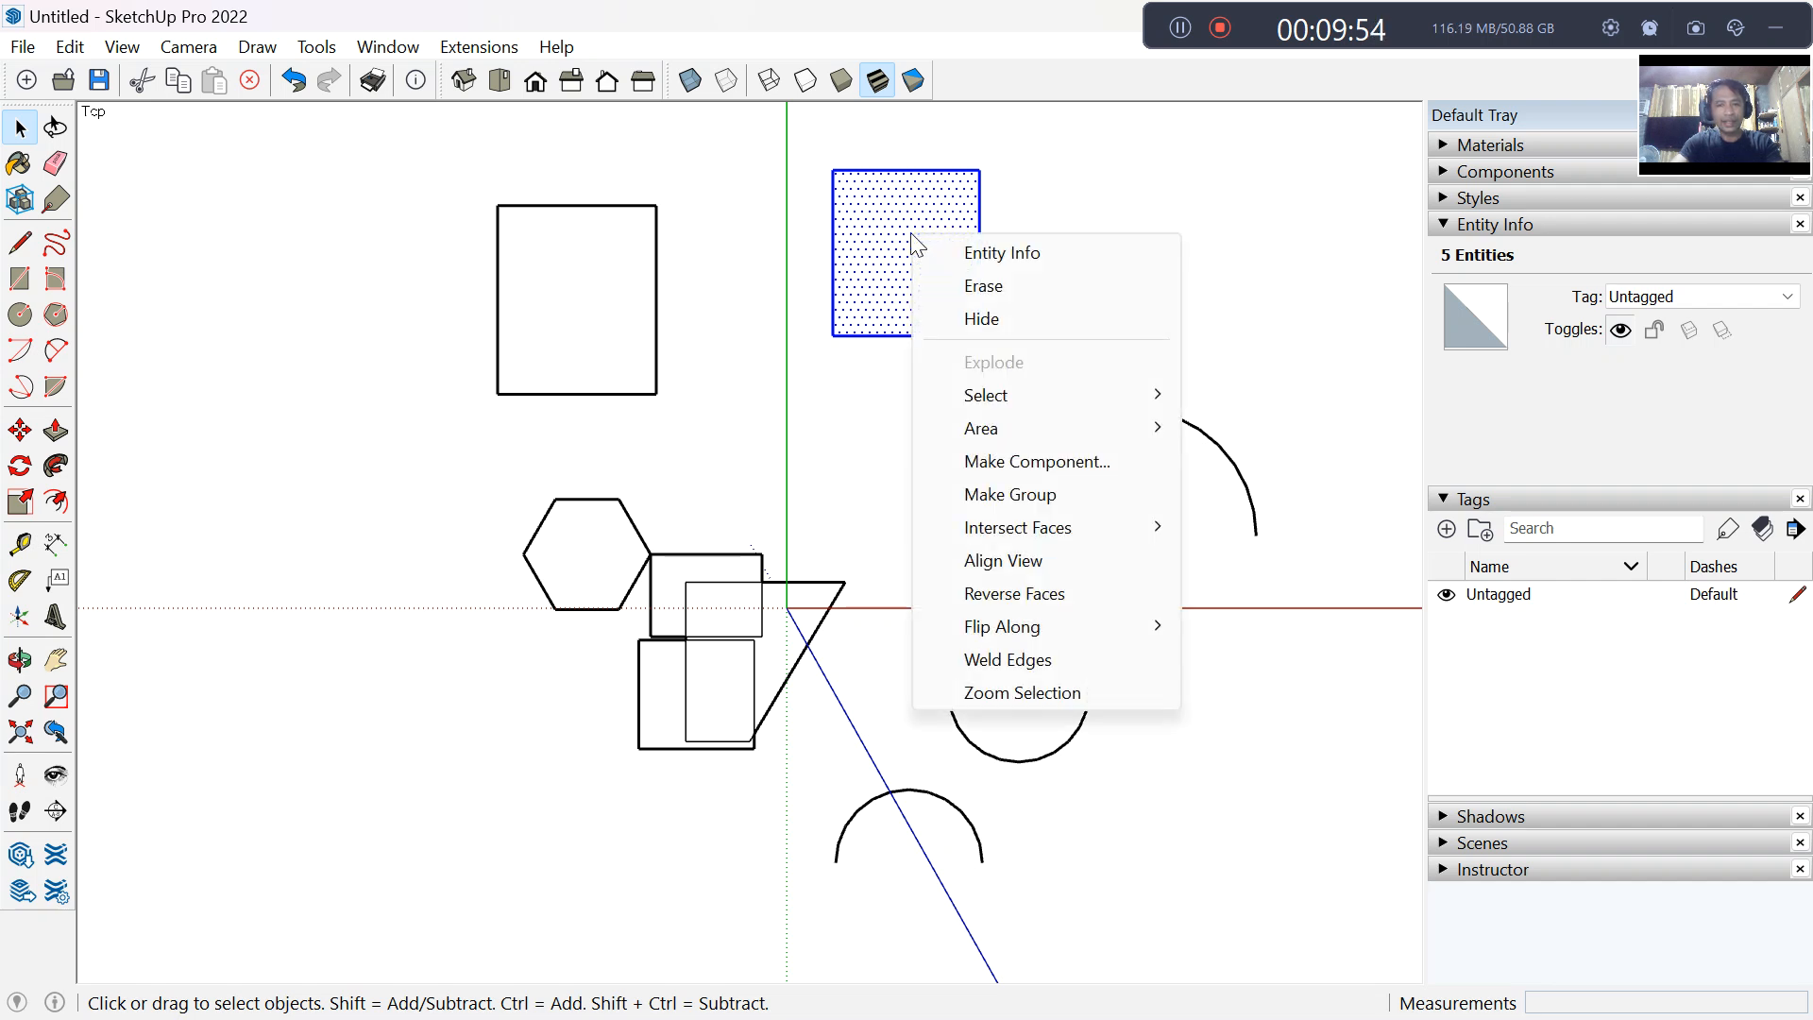
pyautogui.click(1027, 495)
pyautogui.click(1080, 283)
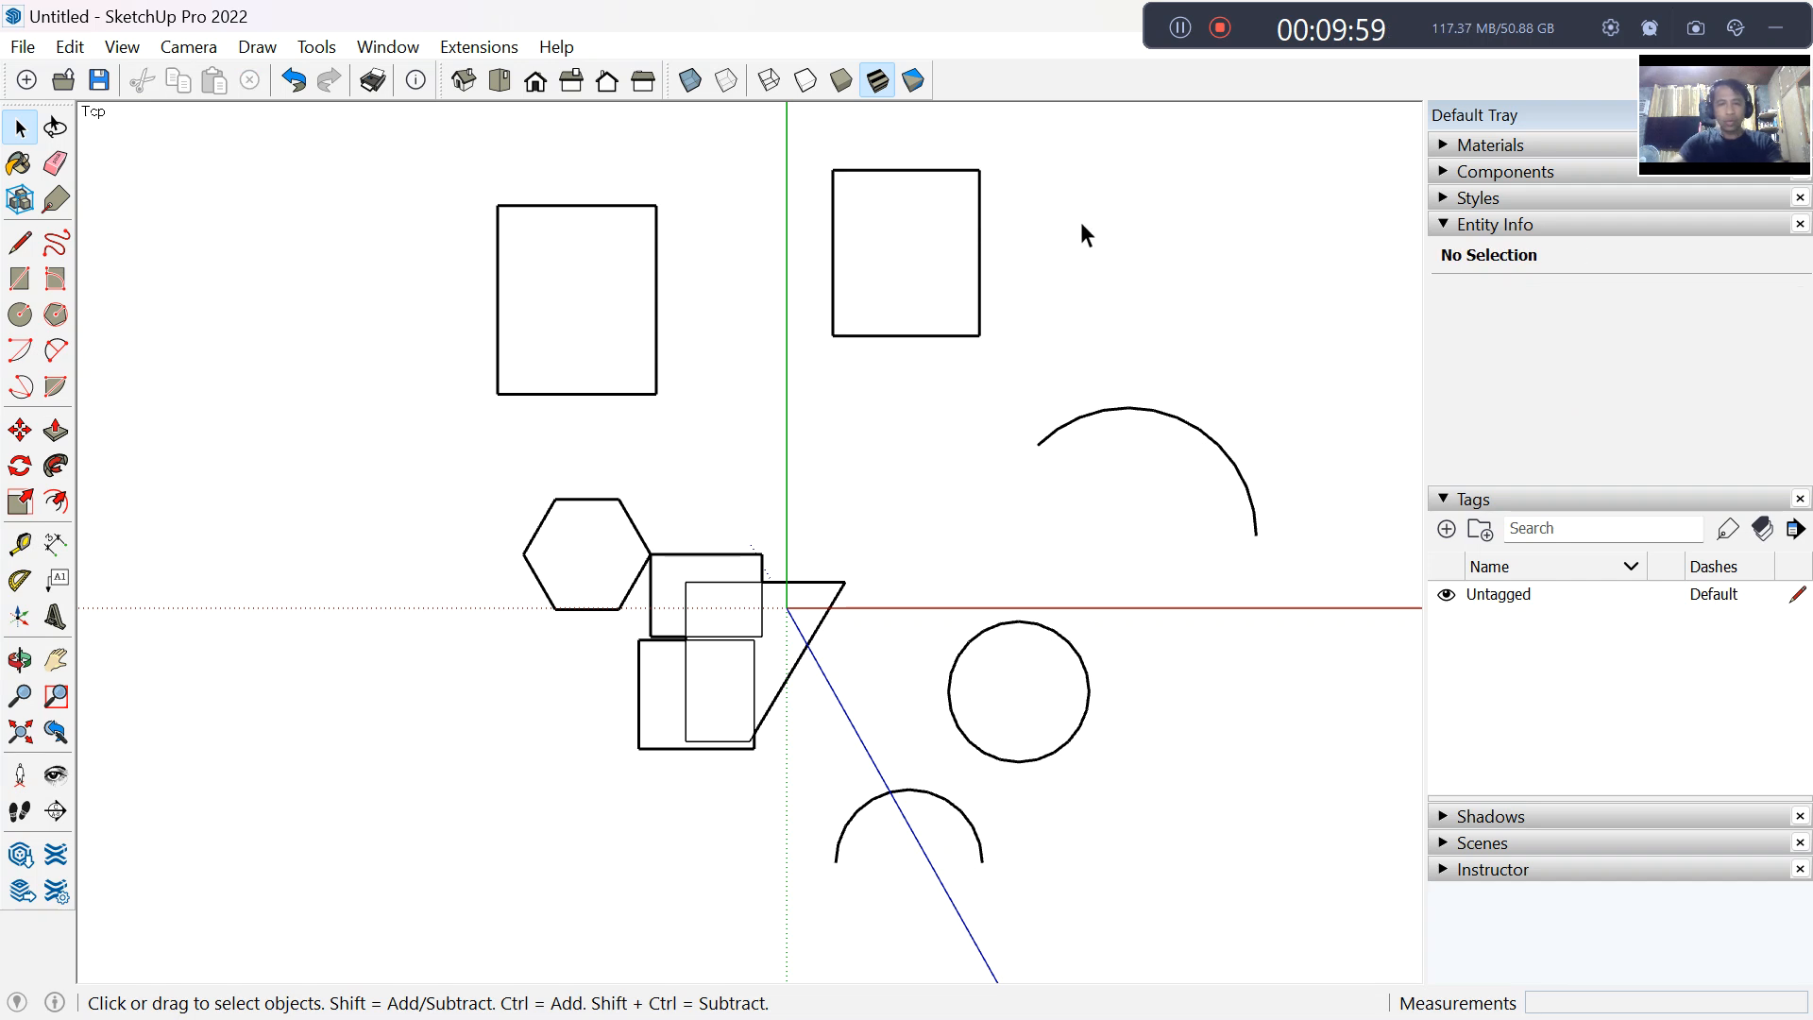
# Step: Move the second rectangle group by its lower-left corner so it overlaps the upper-right part of the first group
pyautogui.press('m')
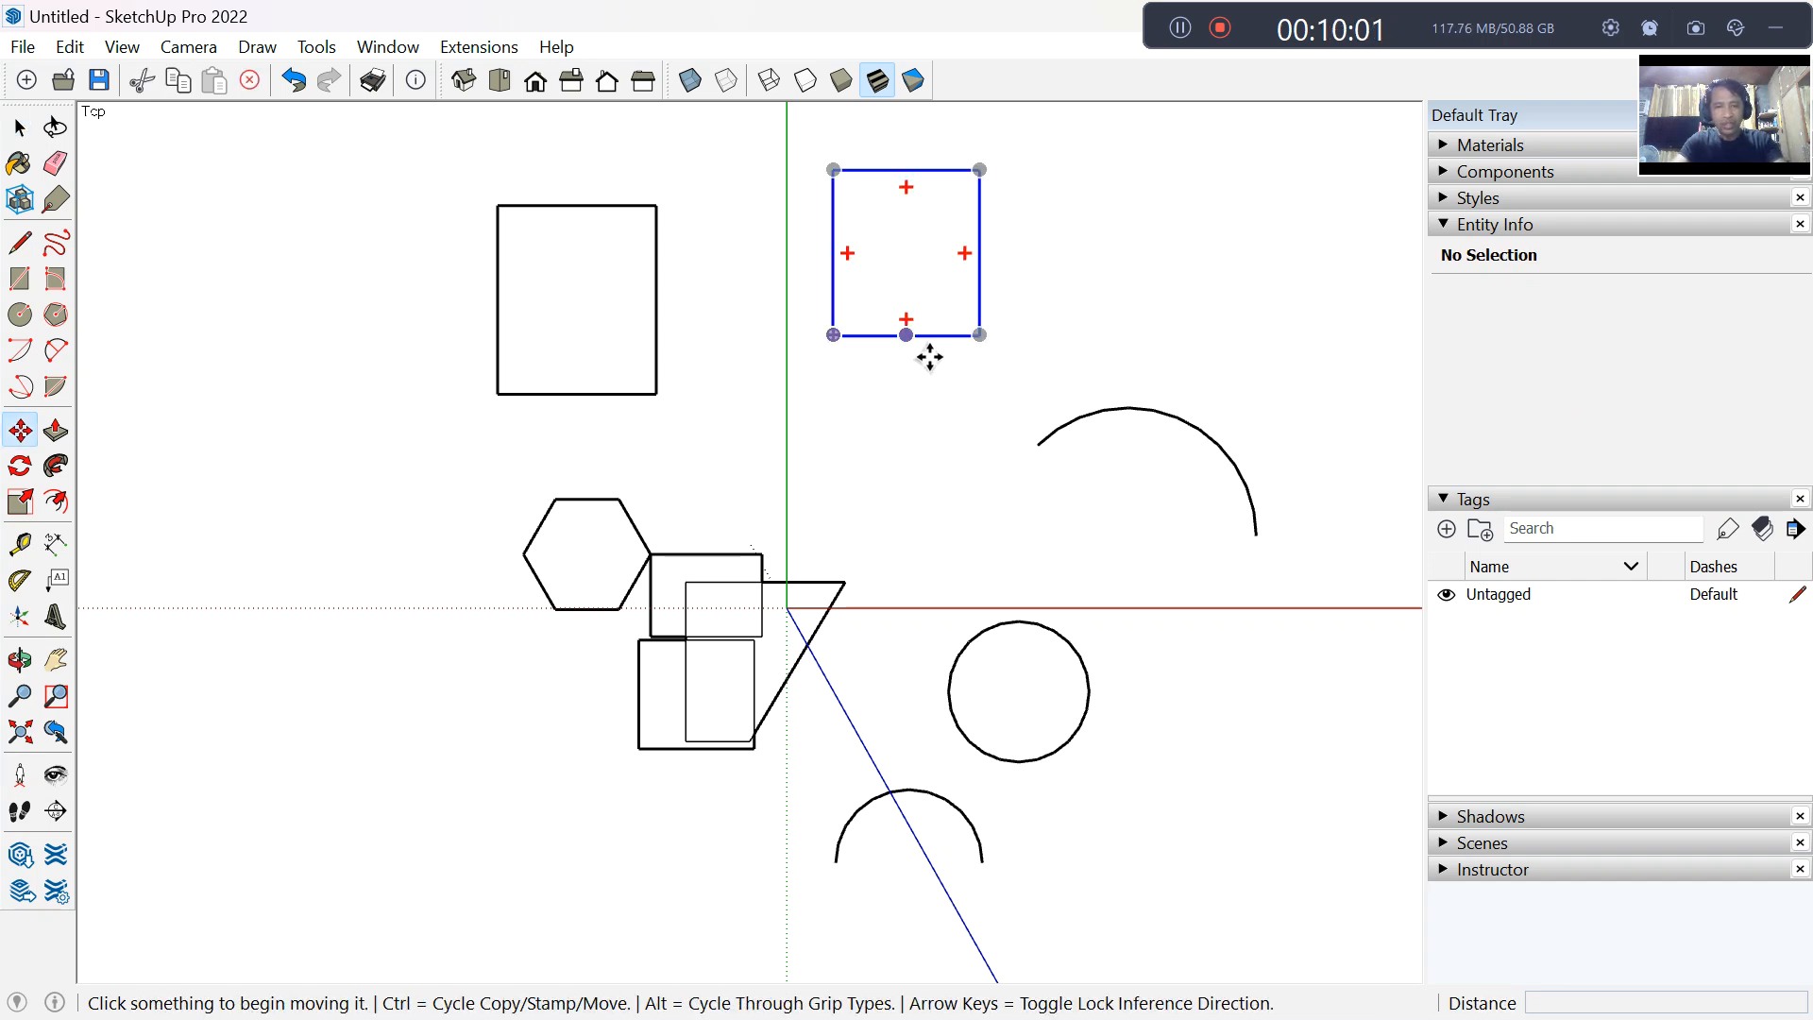
pyautogui.click(853, 356)
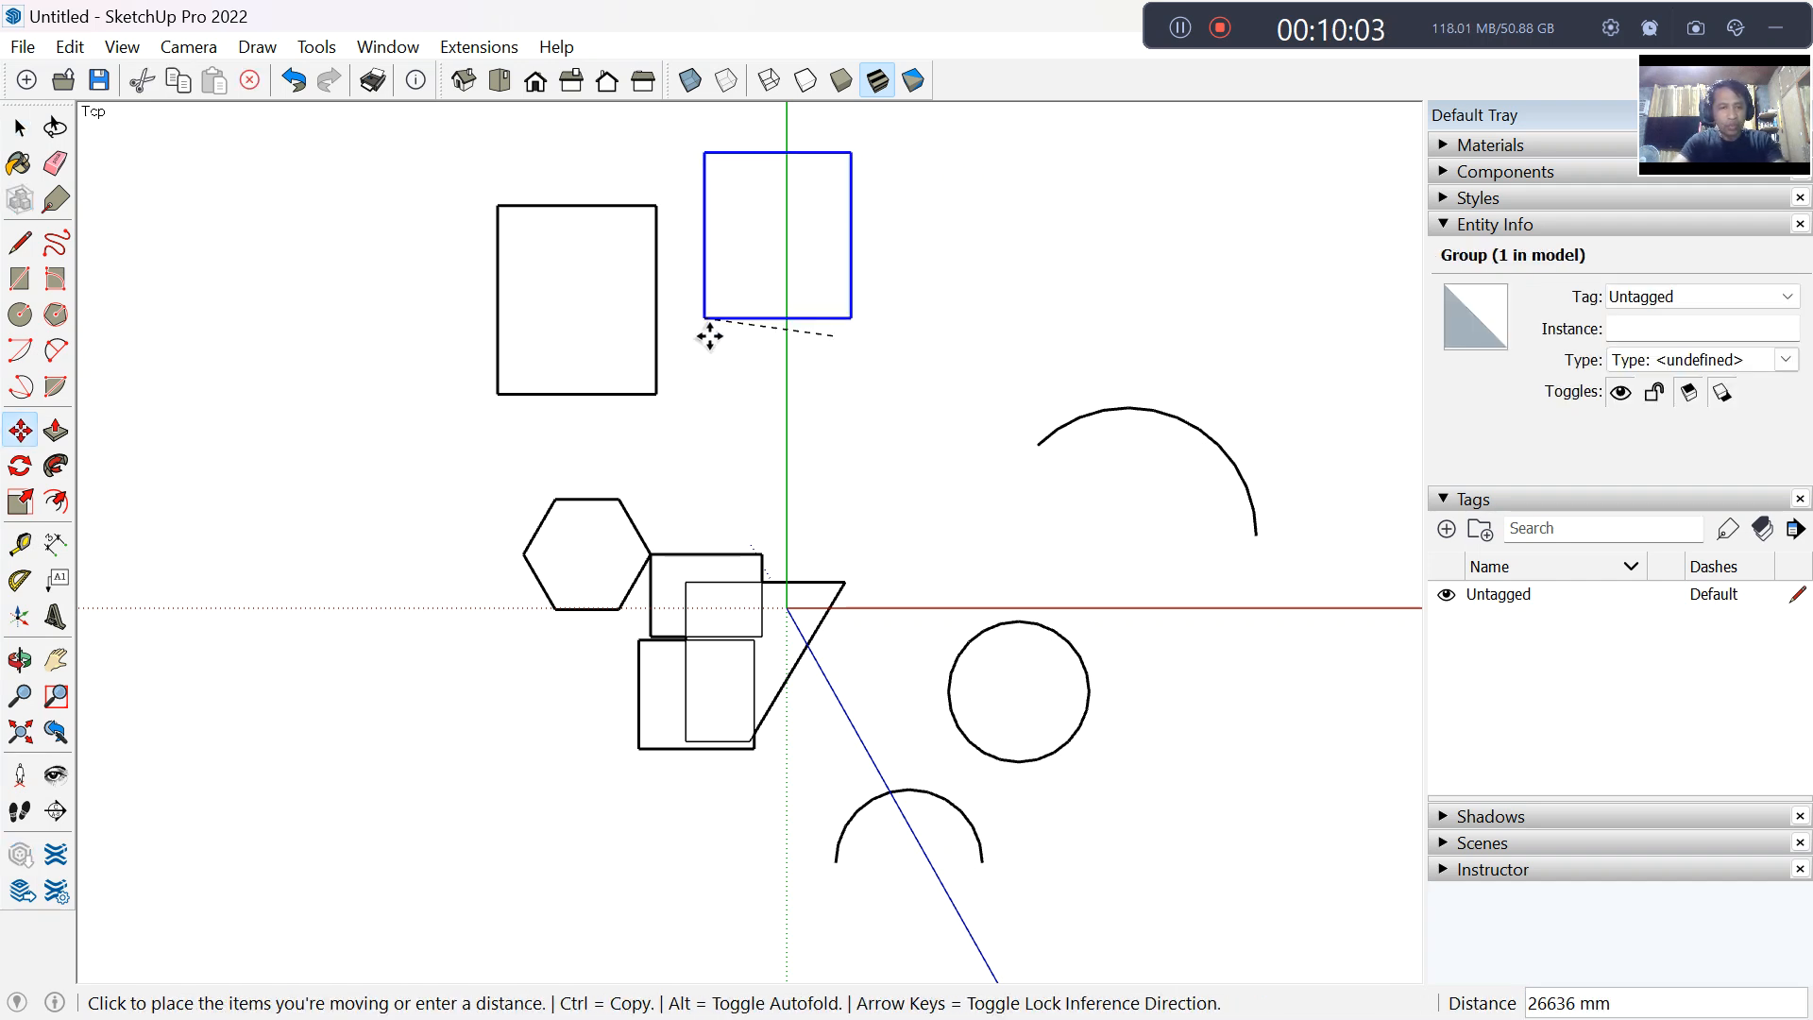
pyautogui.click(615, 320)
pyautogui.press('space')
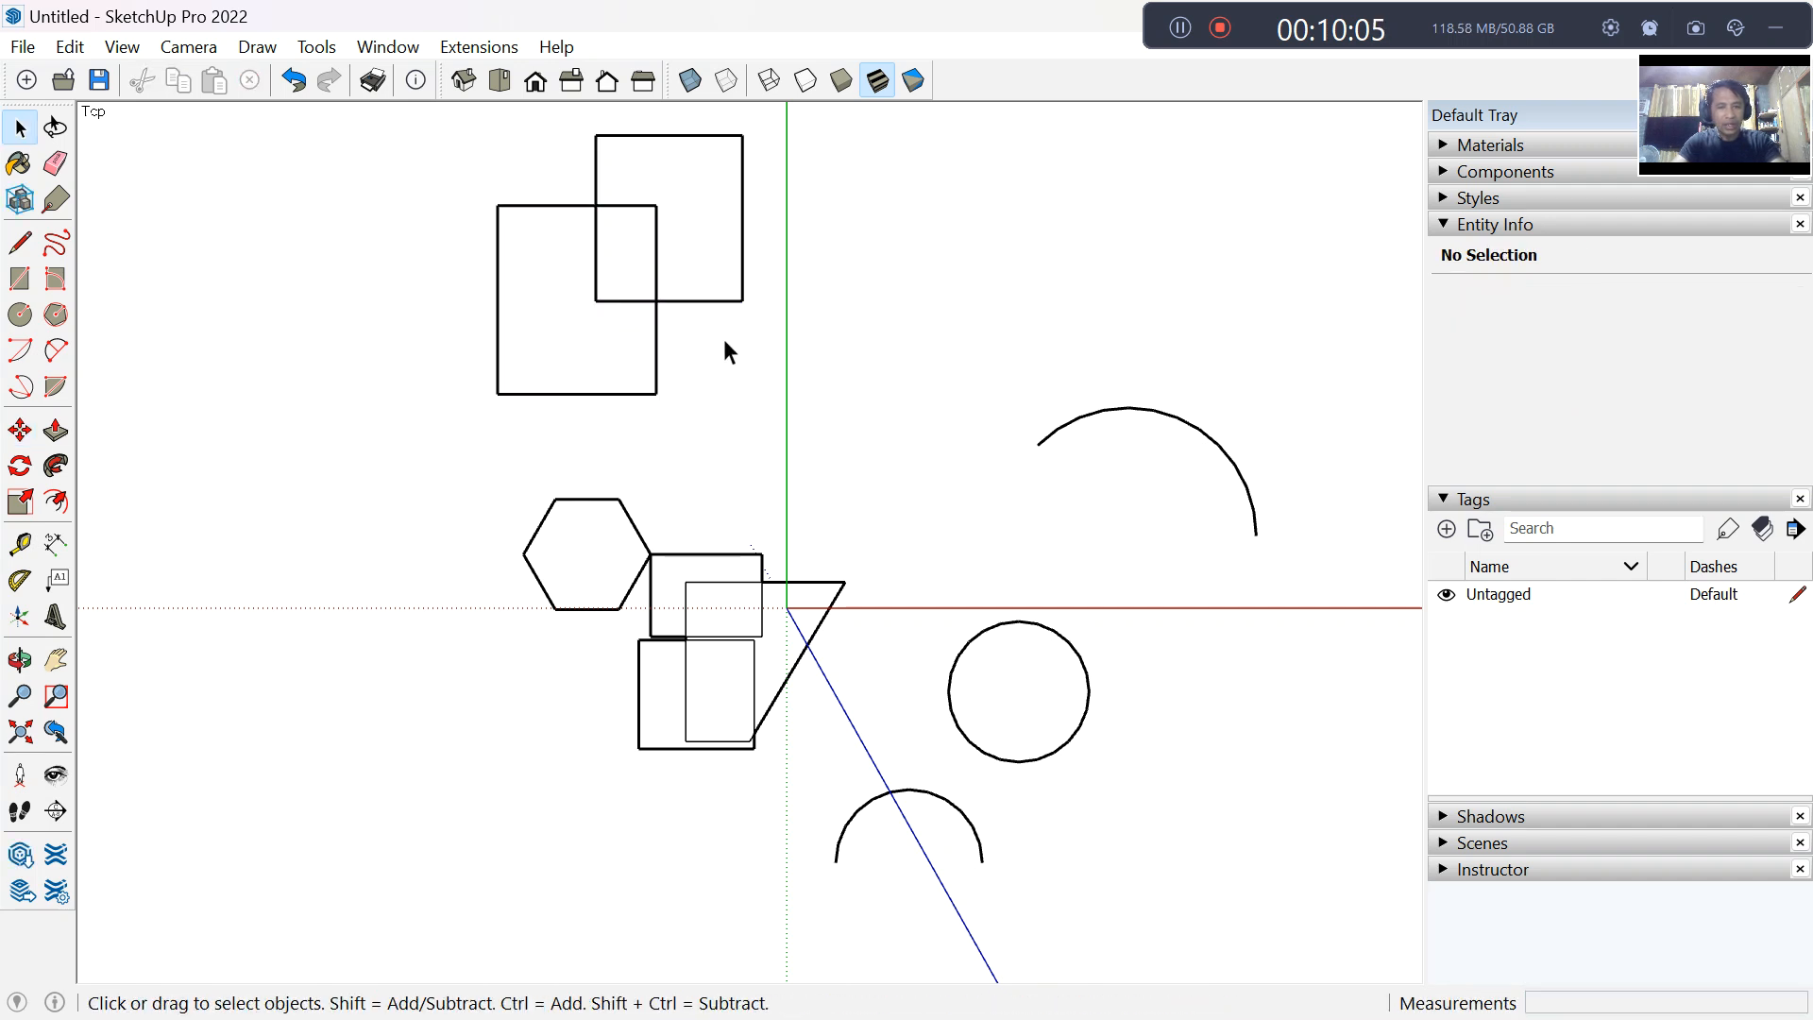
# Step: Move the overlapping group by its lower-left corner a little further down and left into the first group
pyautogui.press('m')
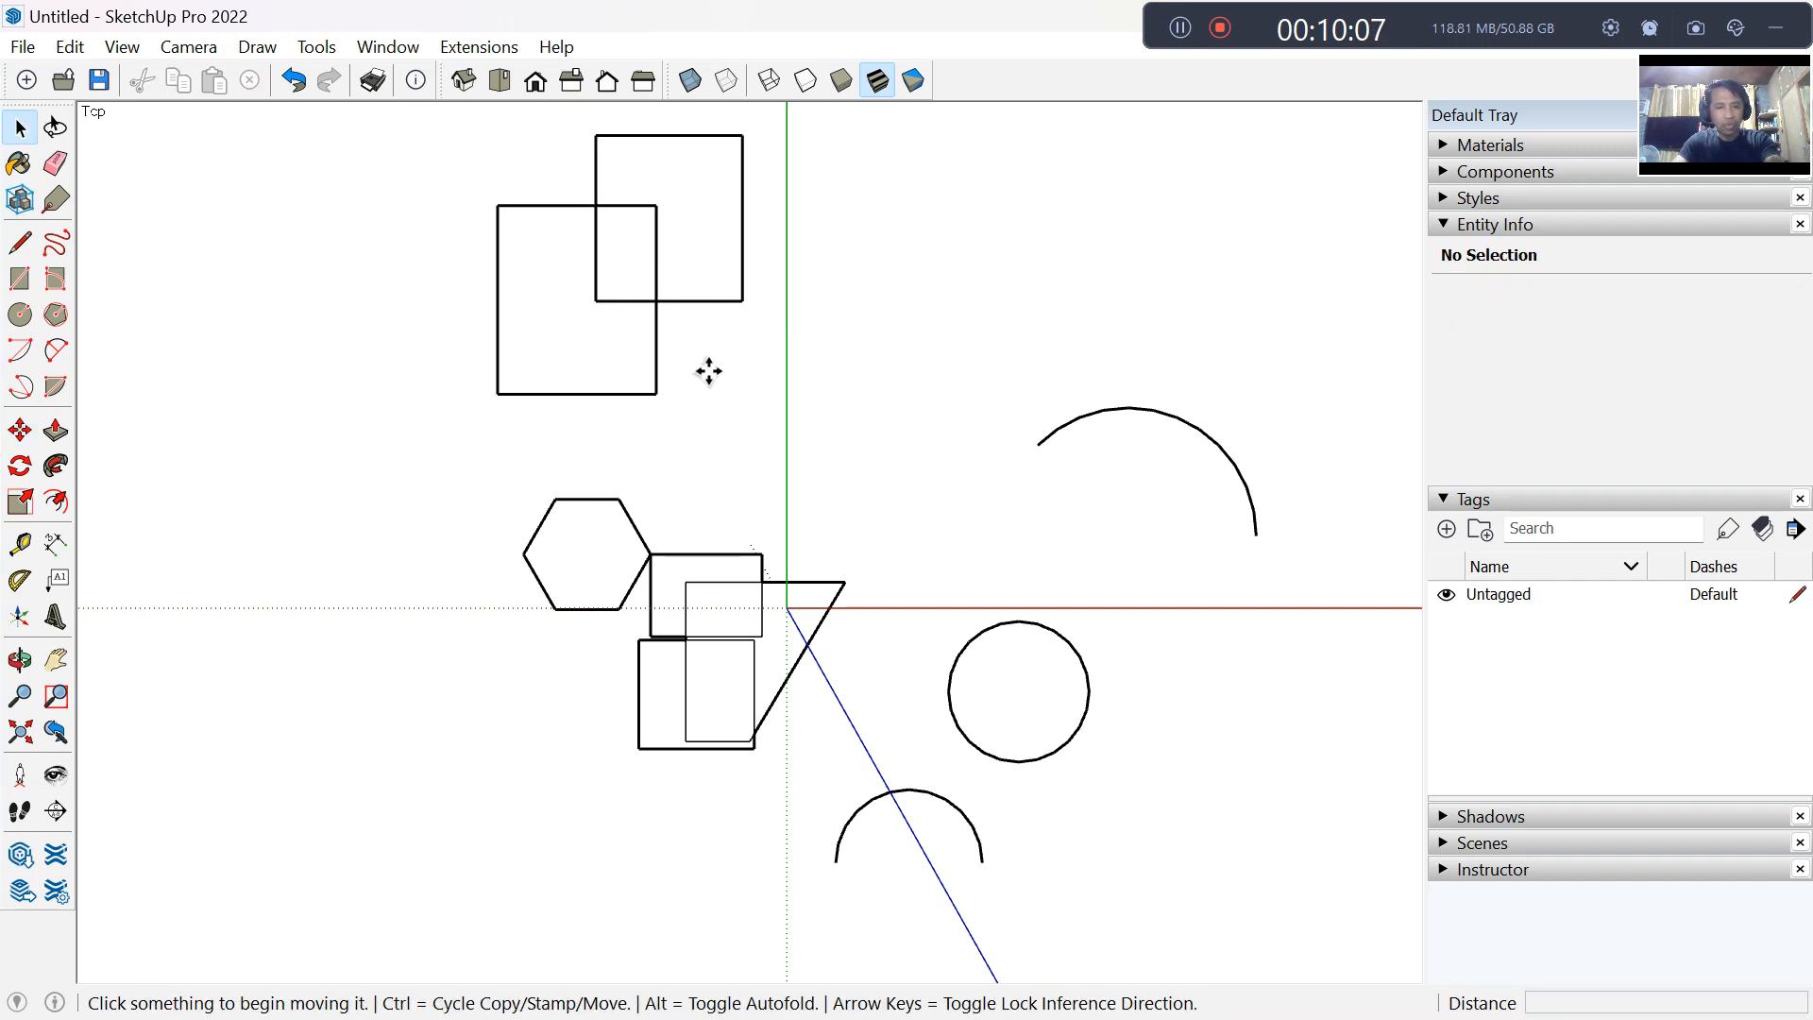
pyautogui.click(618, 322)
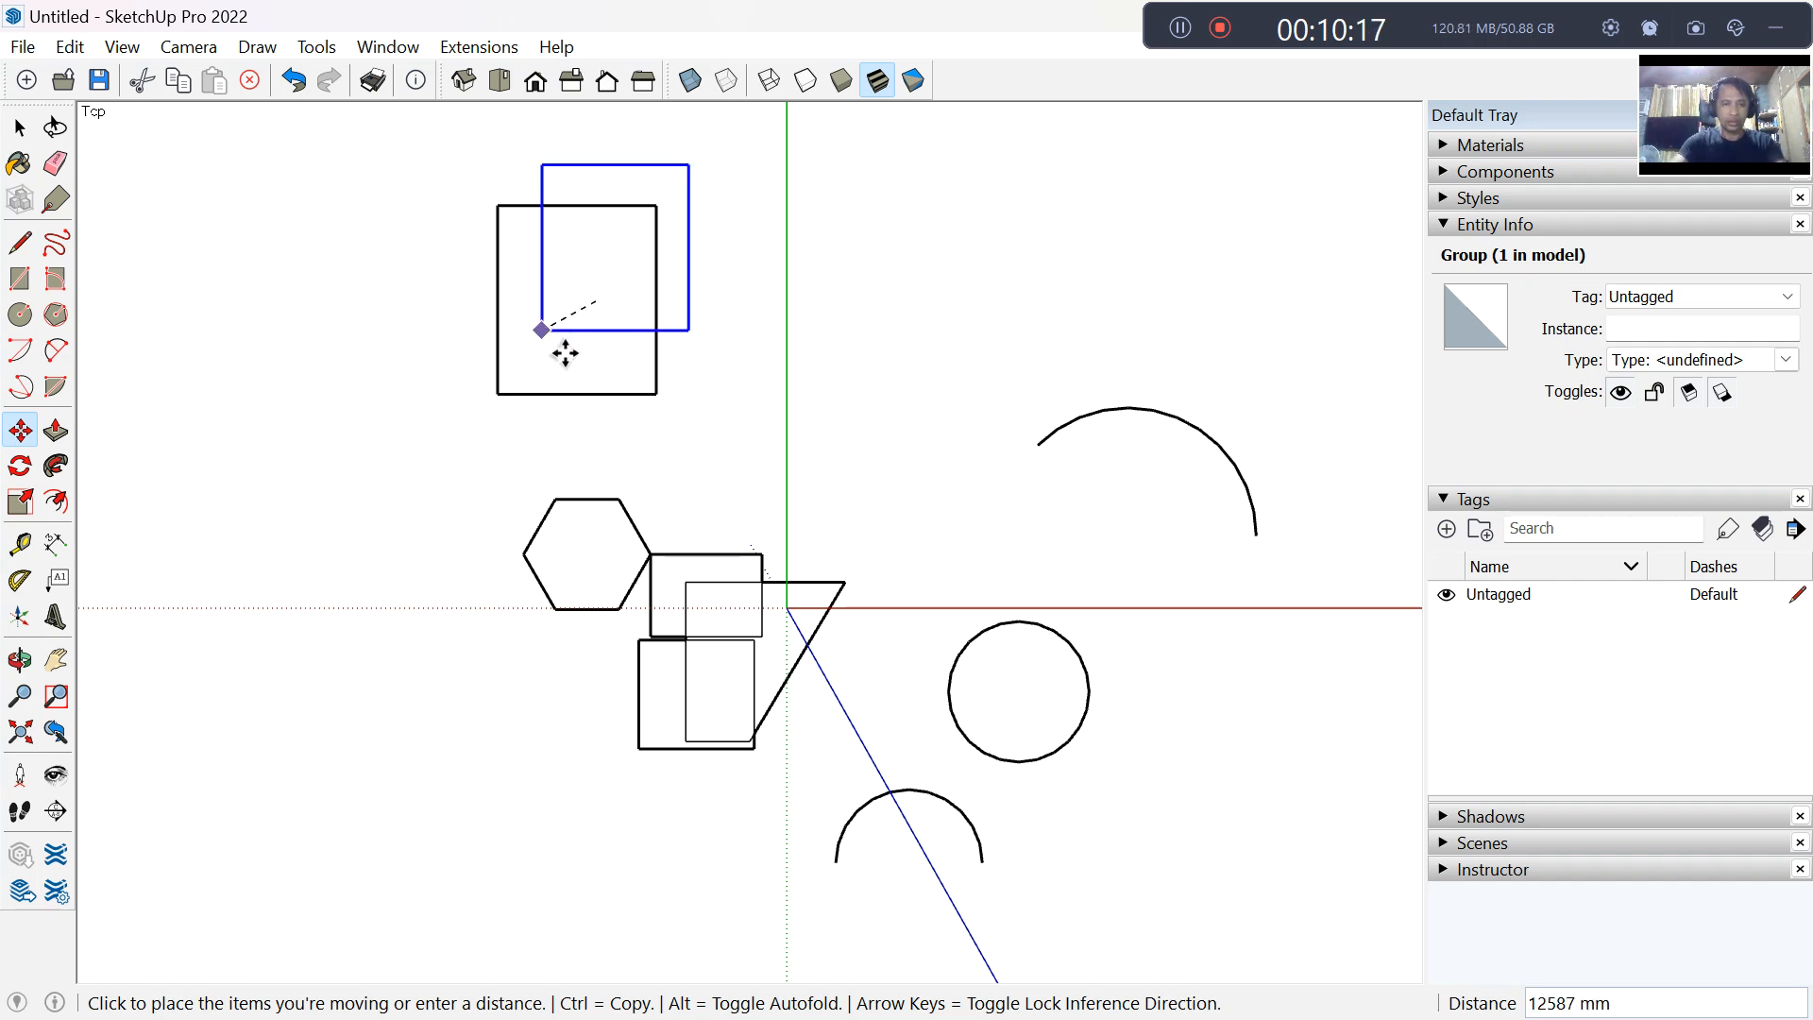
pyautogui.click(581, 346)
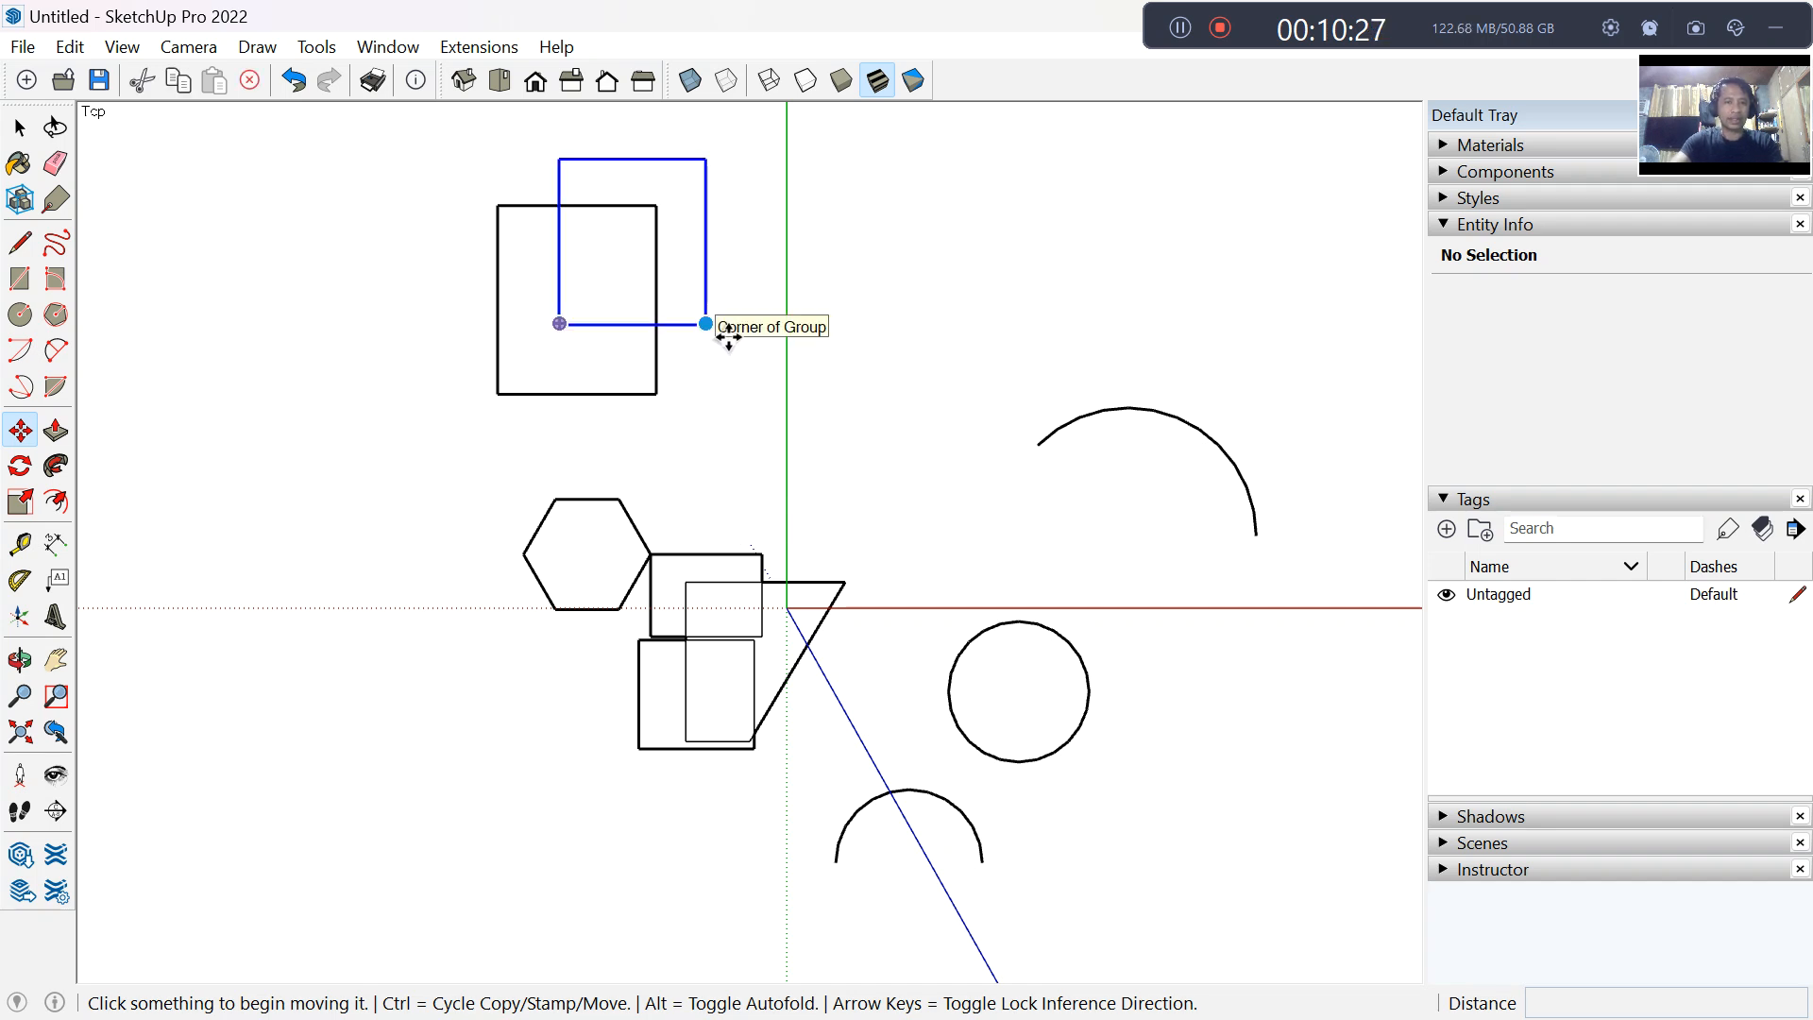
# Step: Try to move the overlapping group by its lower-right corner toward the first group's lower-right corner
pyautogui.click(719, 334)
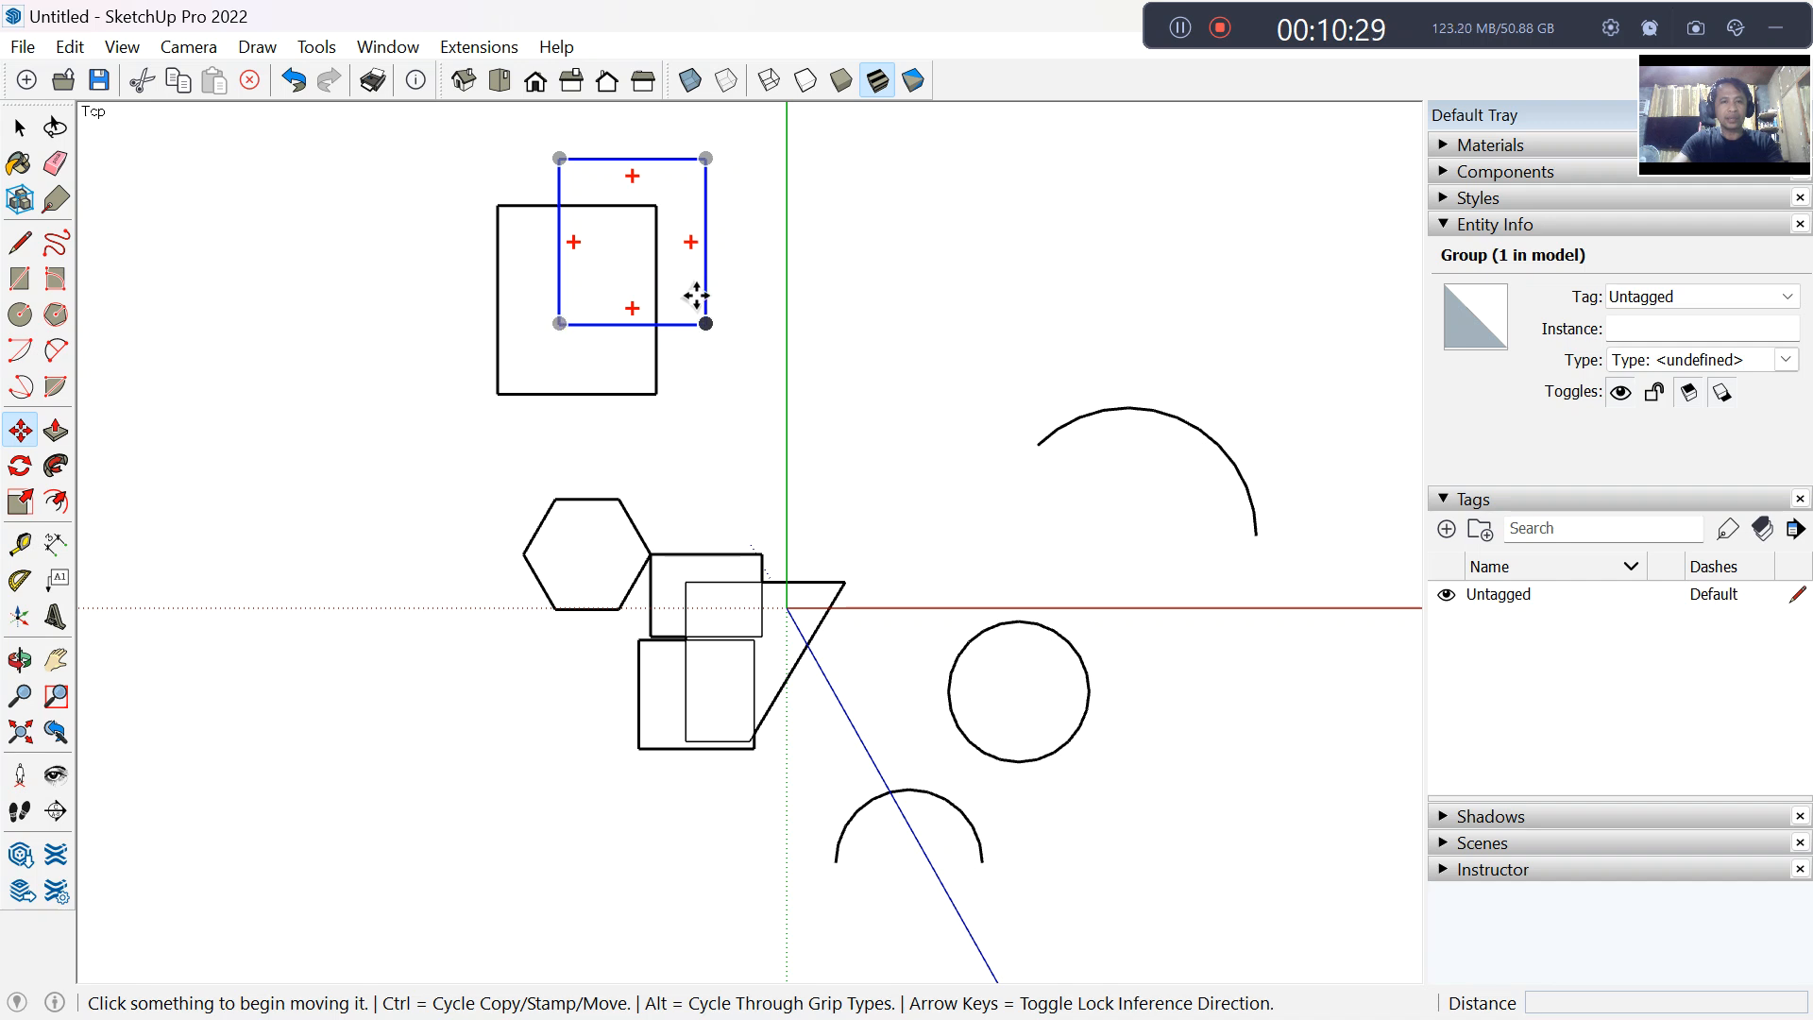
pyautogui.click(657, 390)
pyautogui.press('Escape')
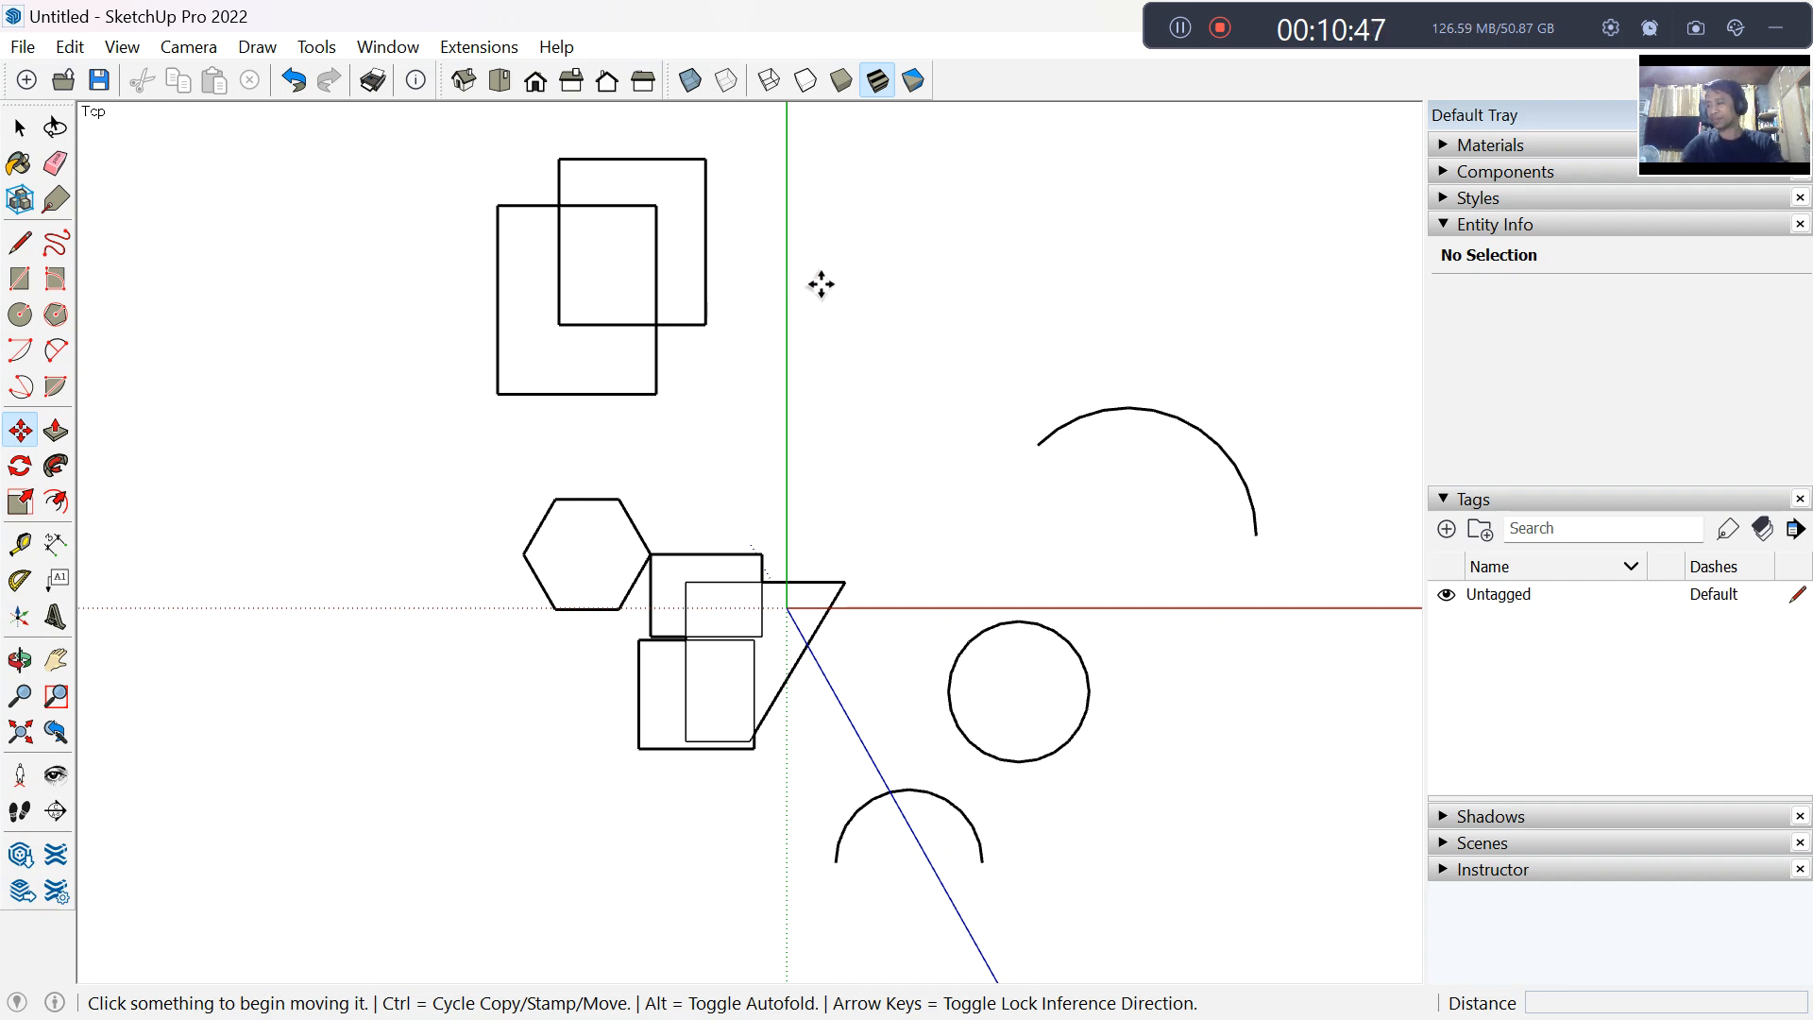
# Step: Draw a square about 29726 mm per side to the right of the green axis, beside the two overlapping groups
pyautogui.scroll(-2, 706, 304)
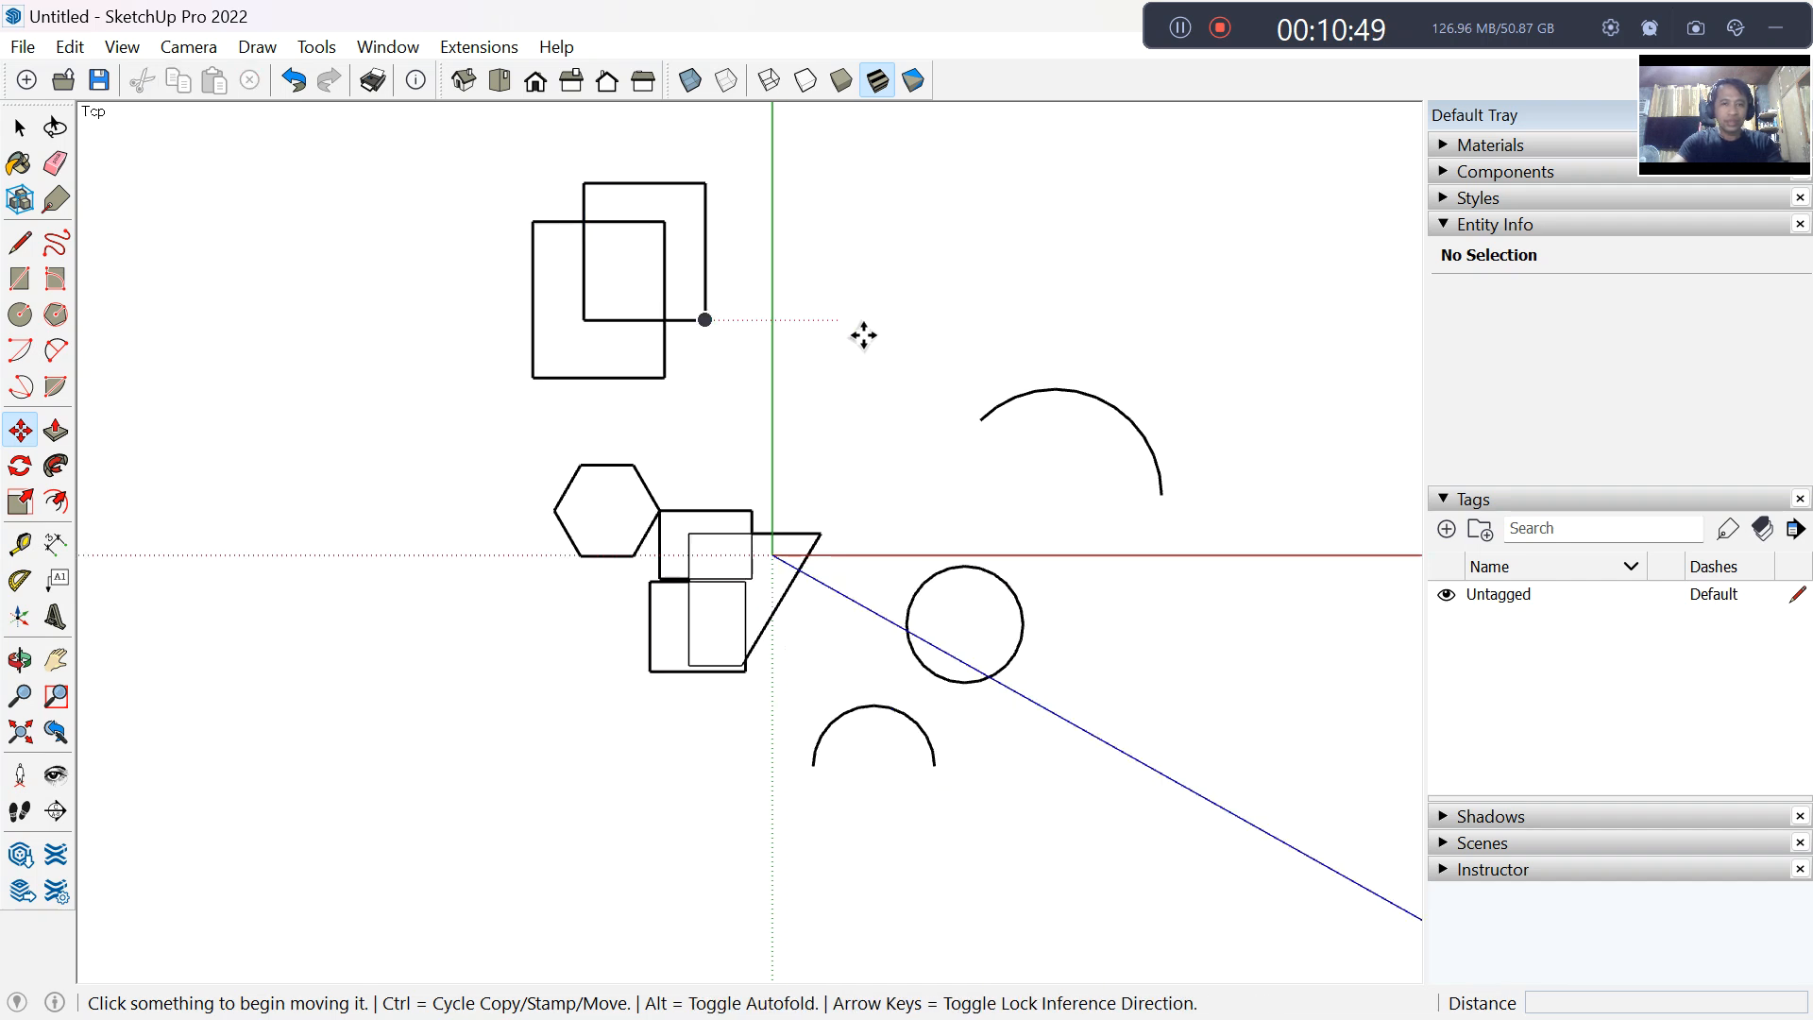
pyautogui.press('space')
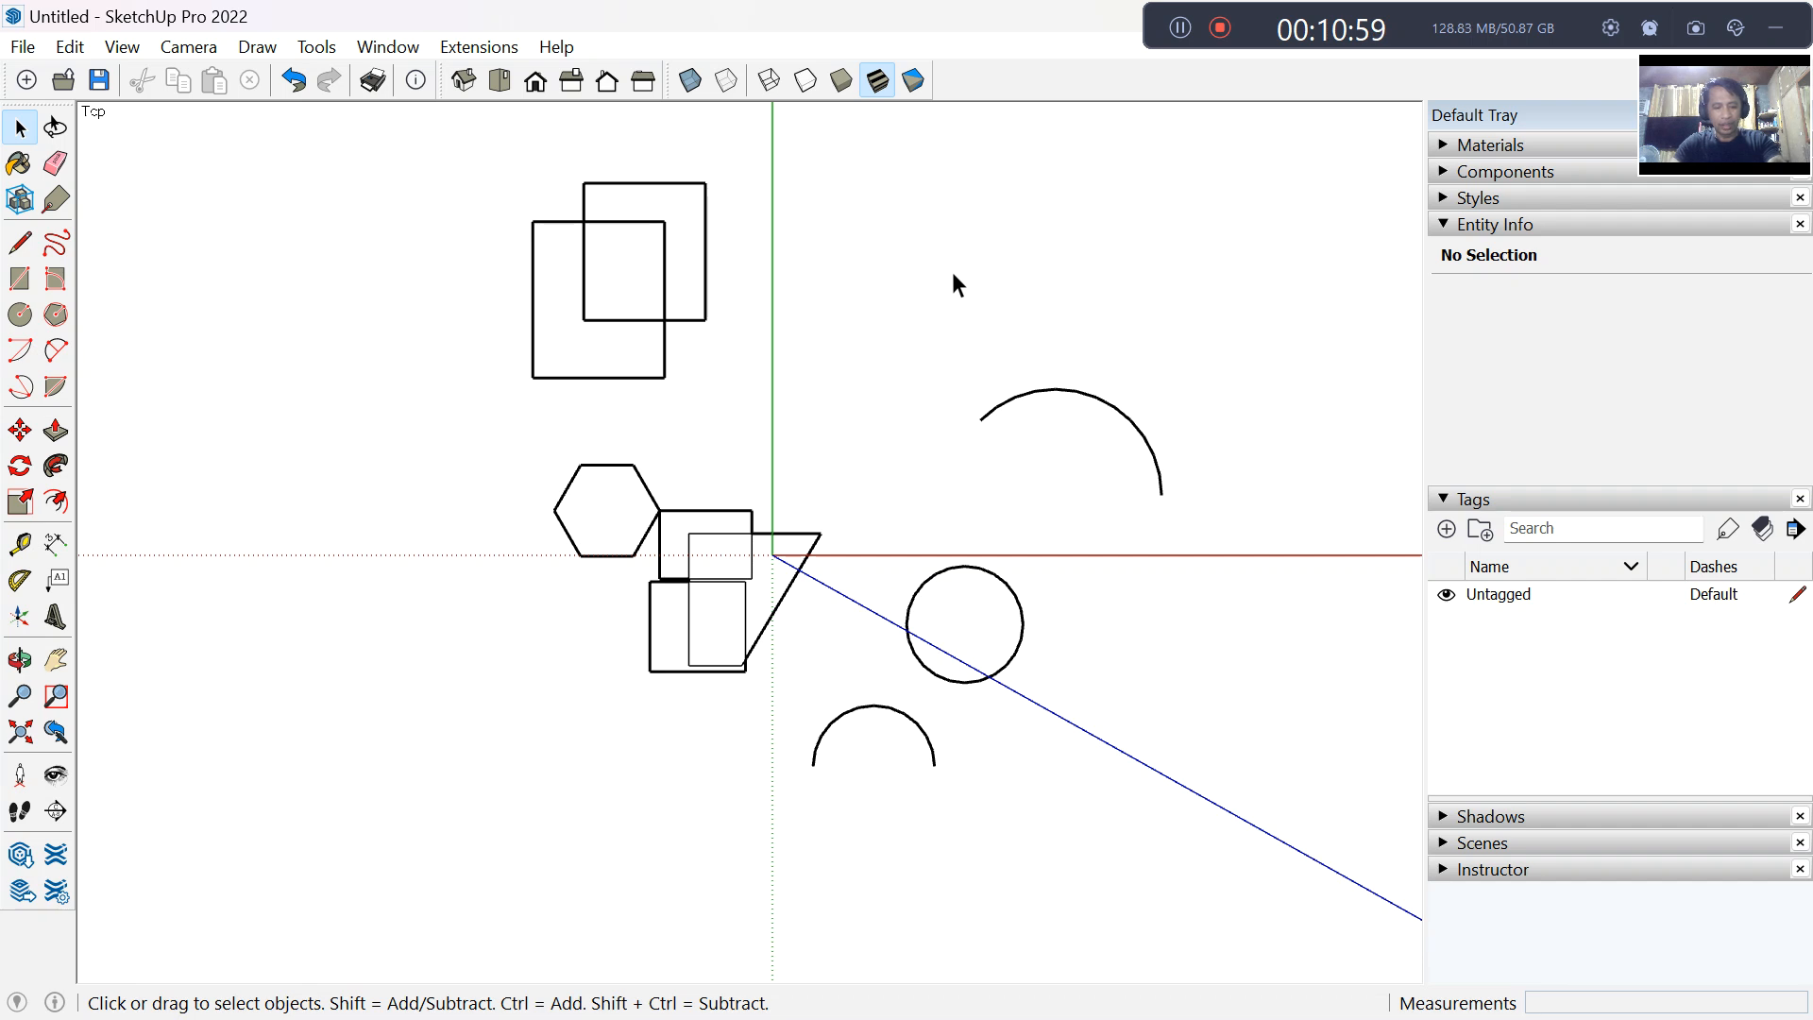
pyautogui.press('r')
pyautogui.click(841, 243)
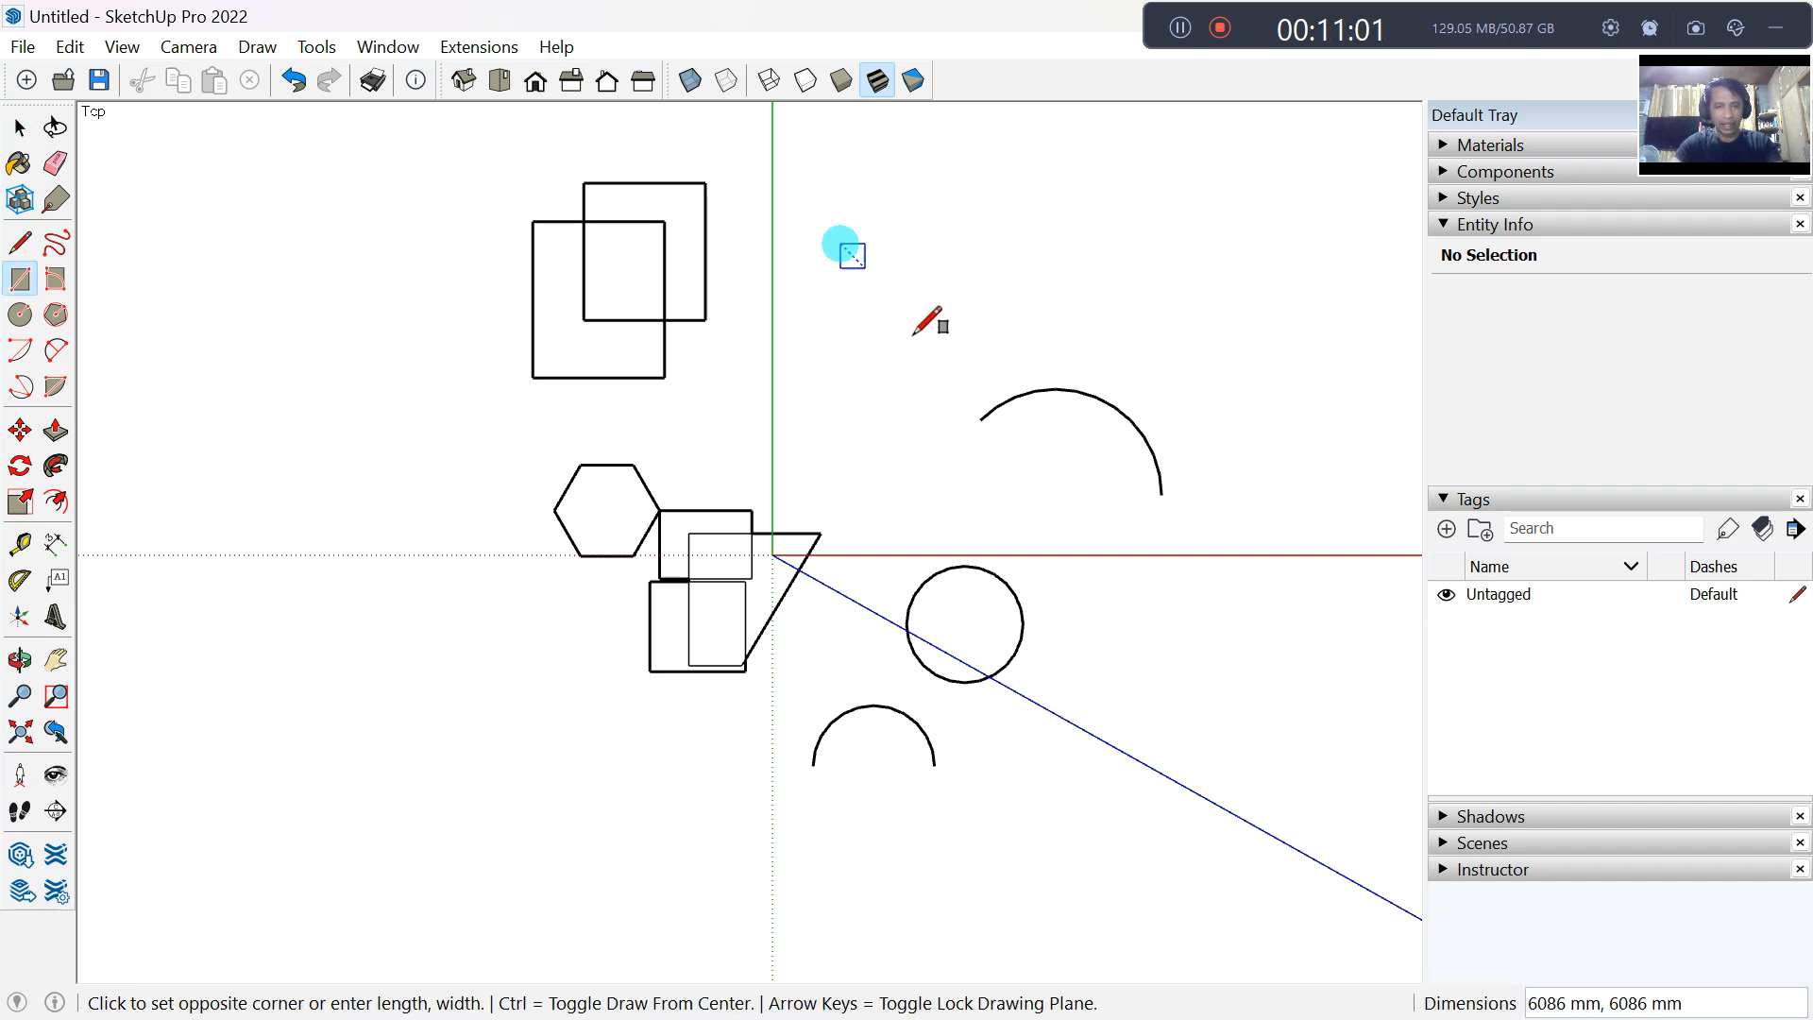
pyautogui.click(960, 363)
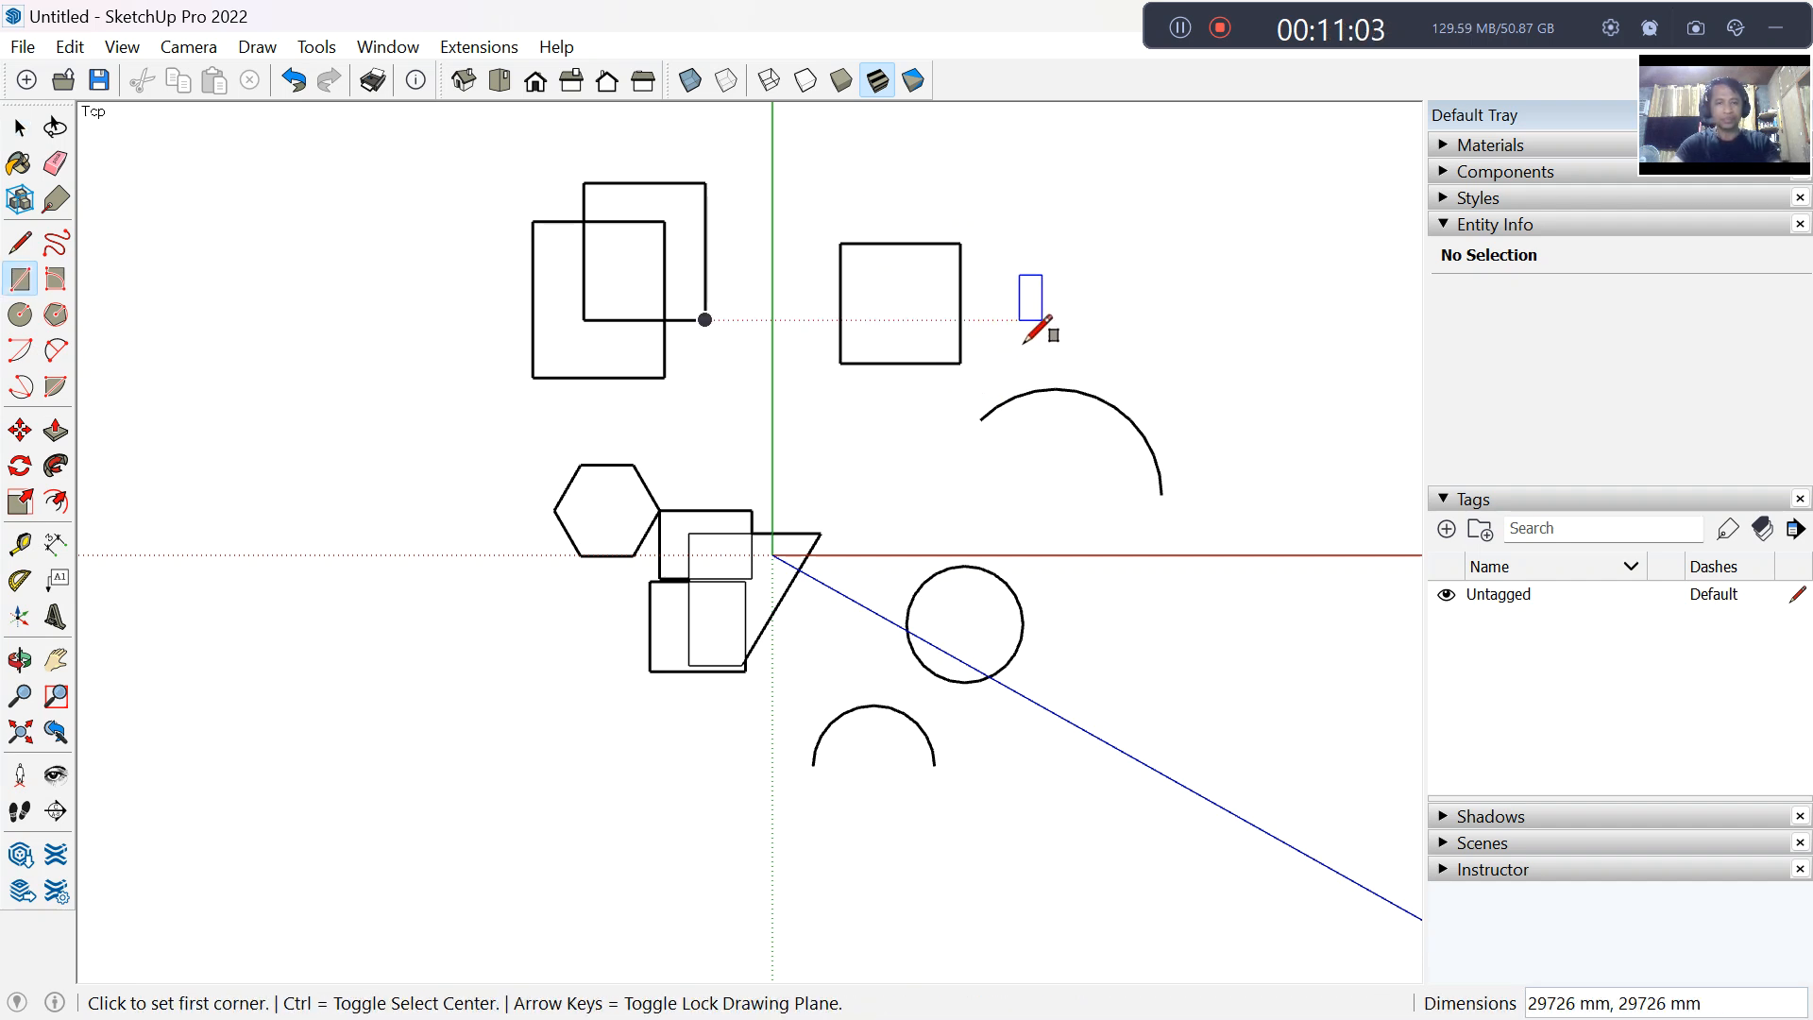
# Step: Stretch the square's upper-right corner outward to a top edge about 47479 mm long, and move that edge up about 11458 mm
pyautogui.press('space')
pyautogui.scroll(3, 1003, 293)
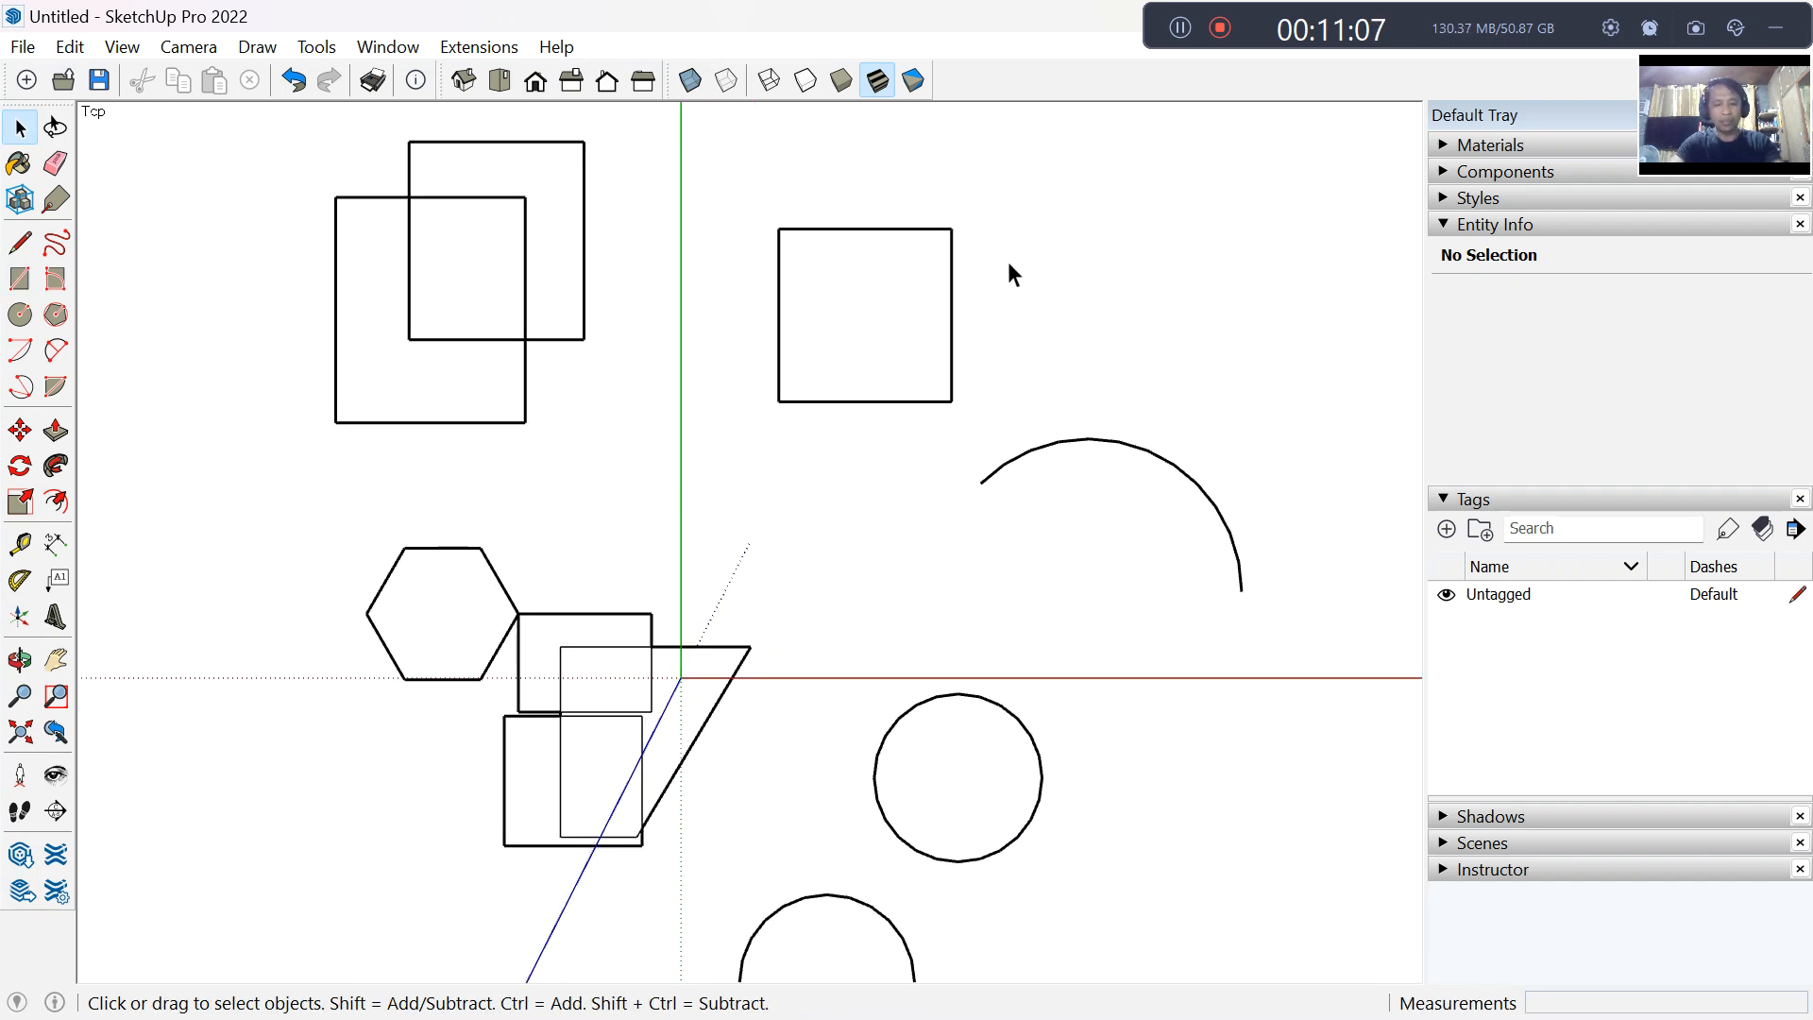
pyautogui.press('m')
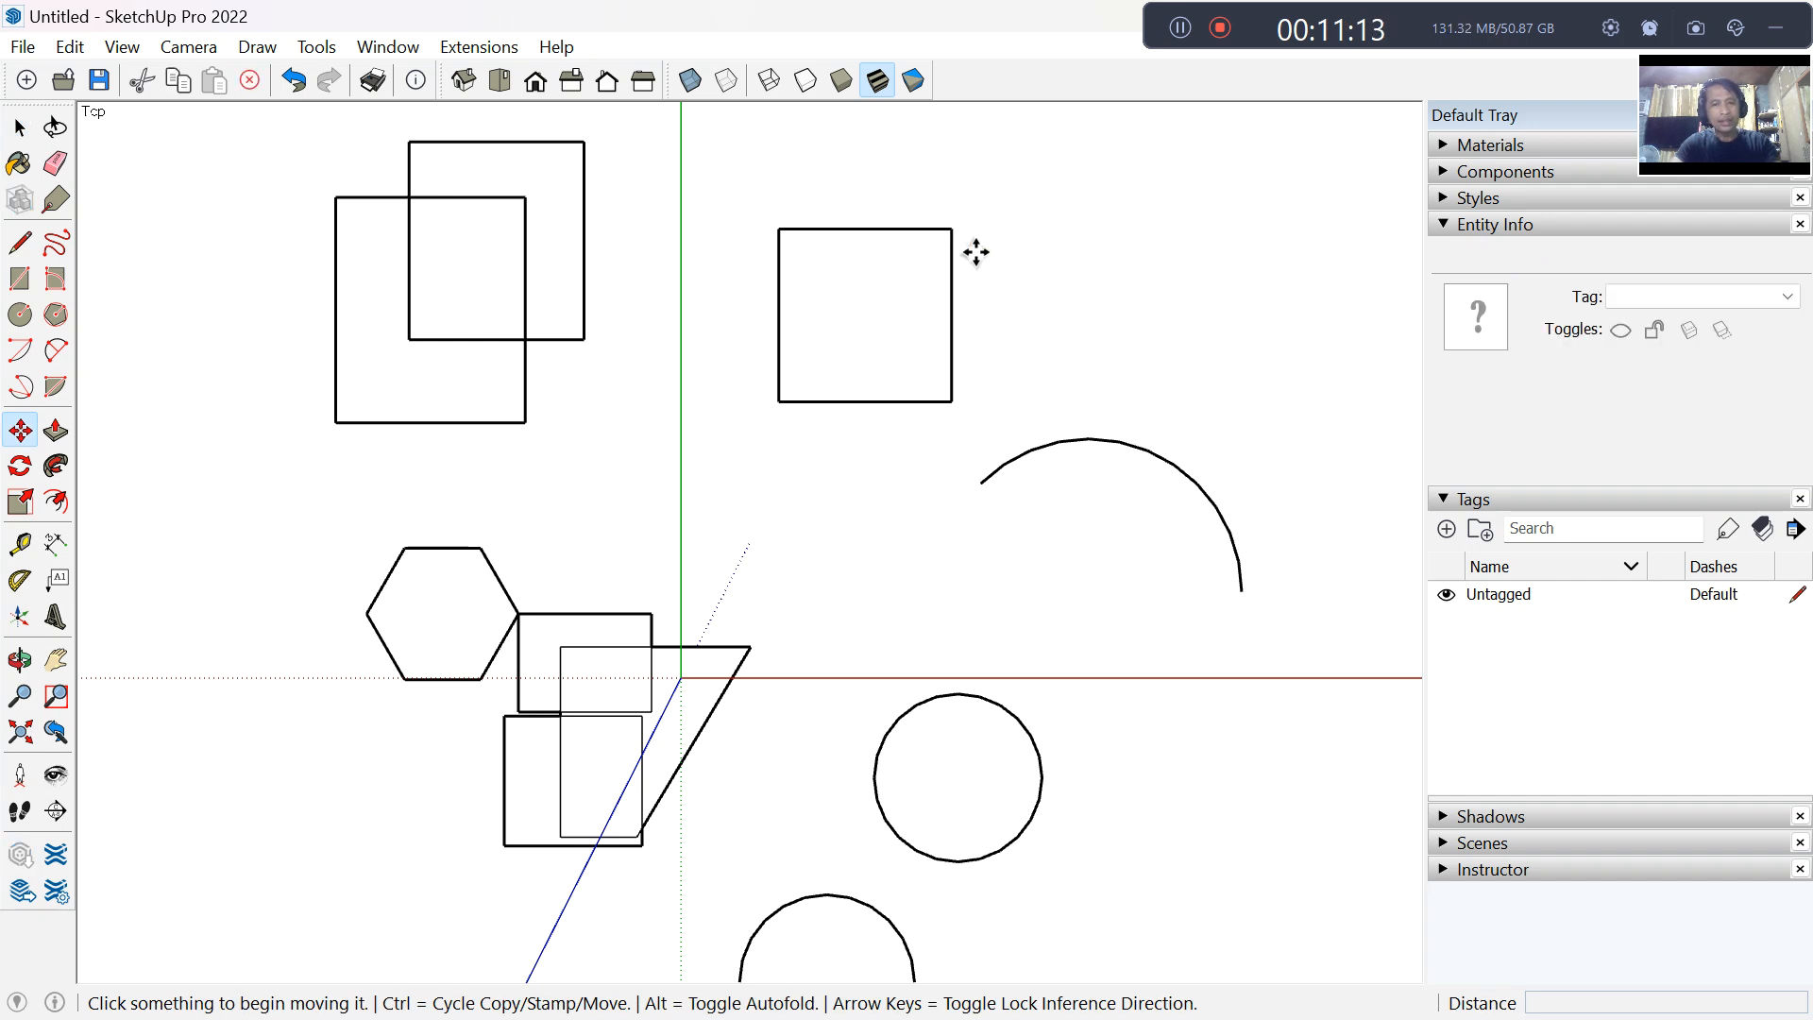
pyautogui.click(952, 229)
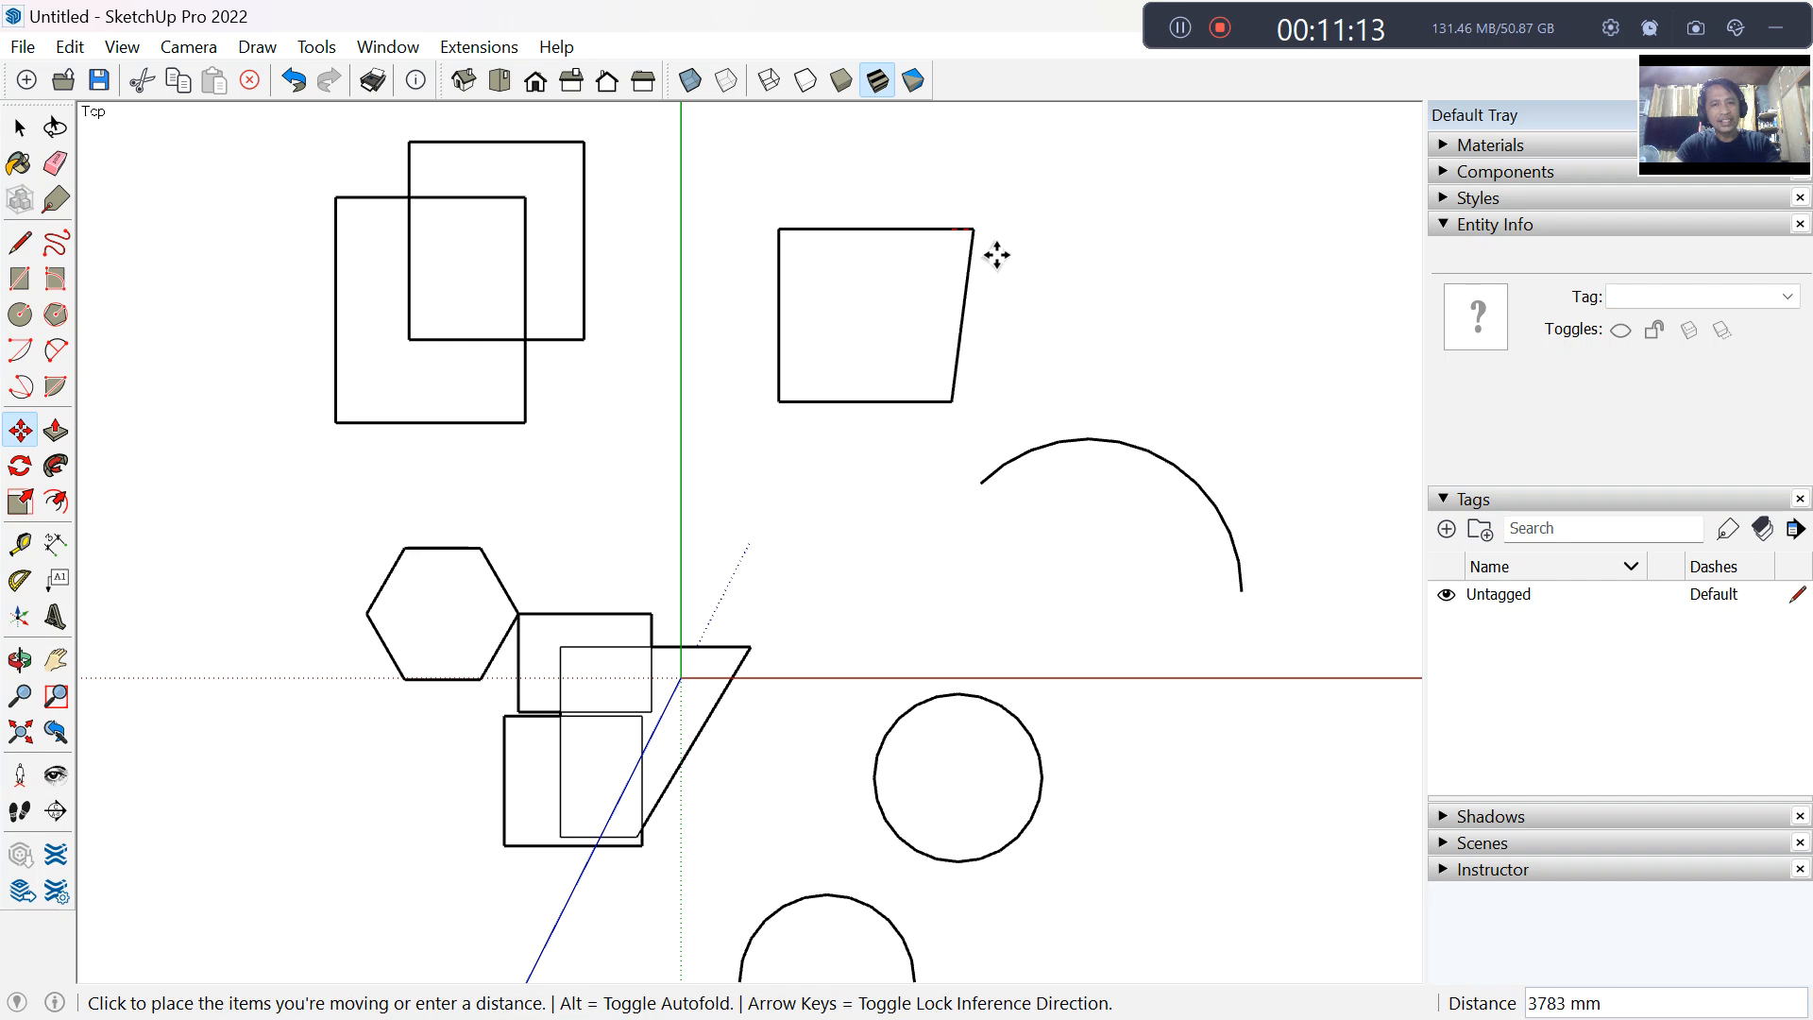
pyautogui.click(1068, 249)
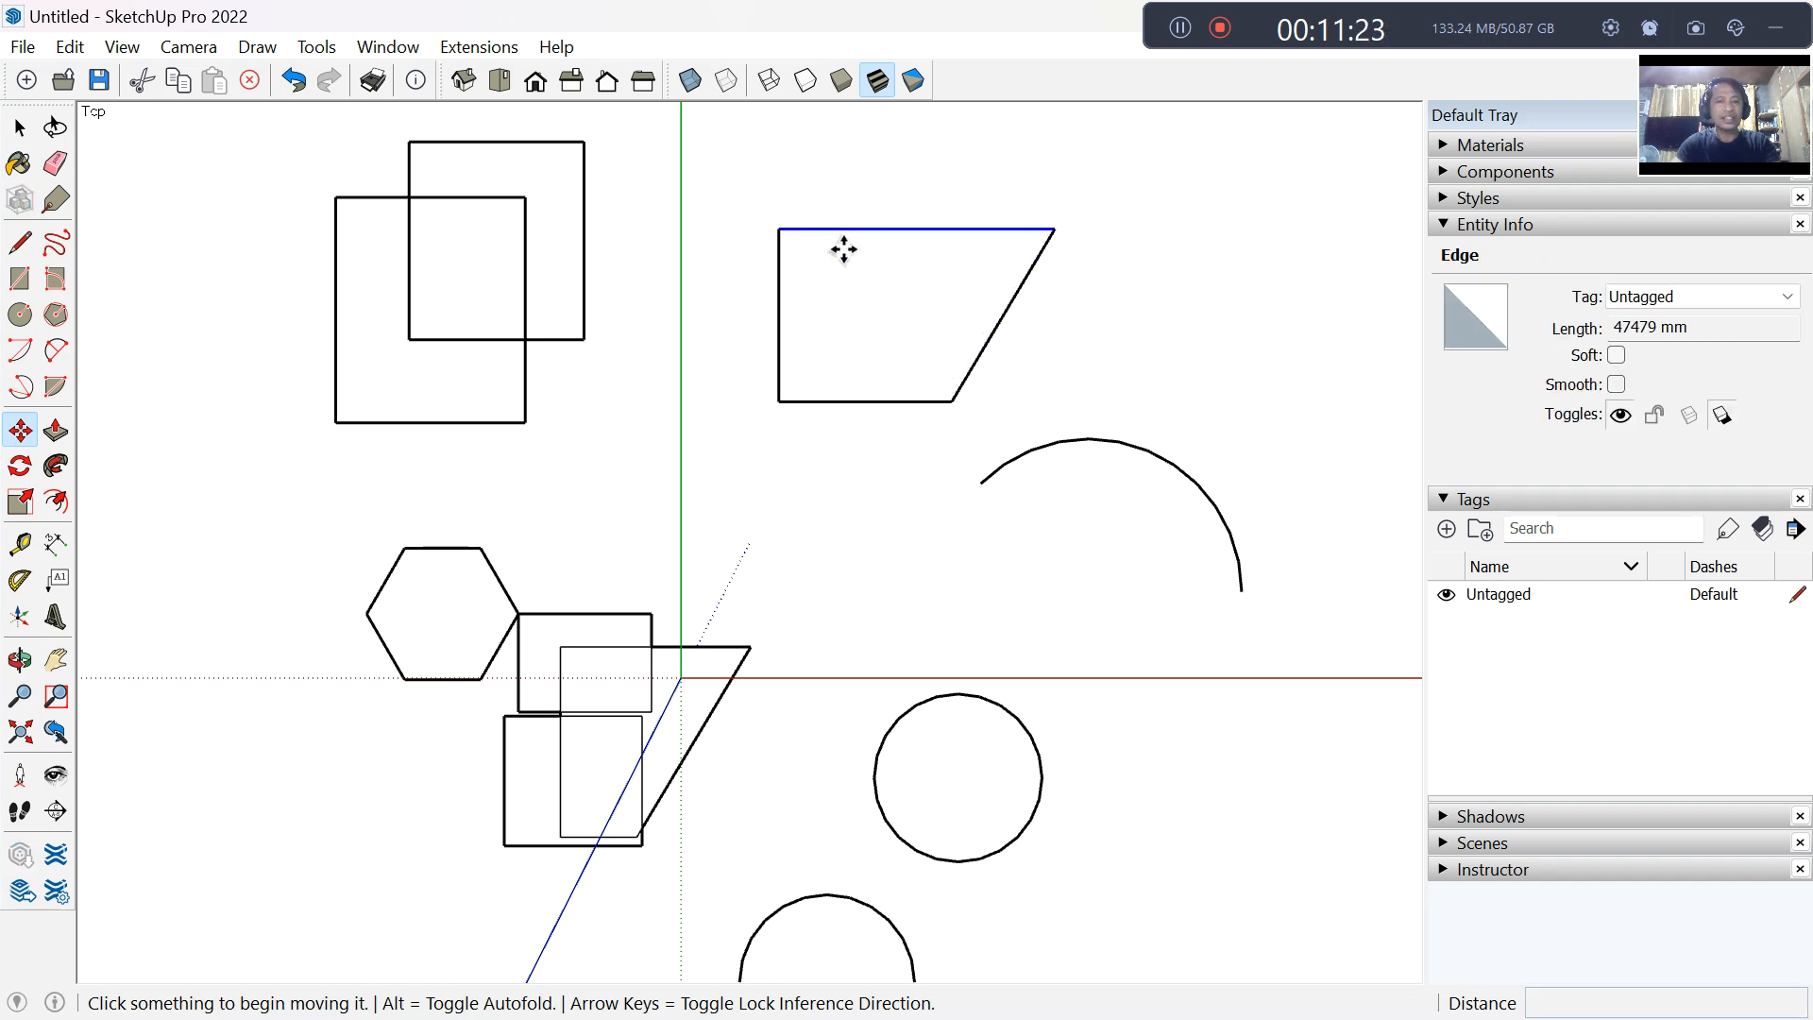
pyautogui.click(843, 250)
pyautogui.click(848, 185)
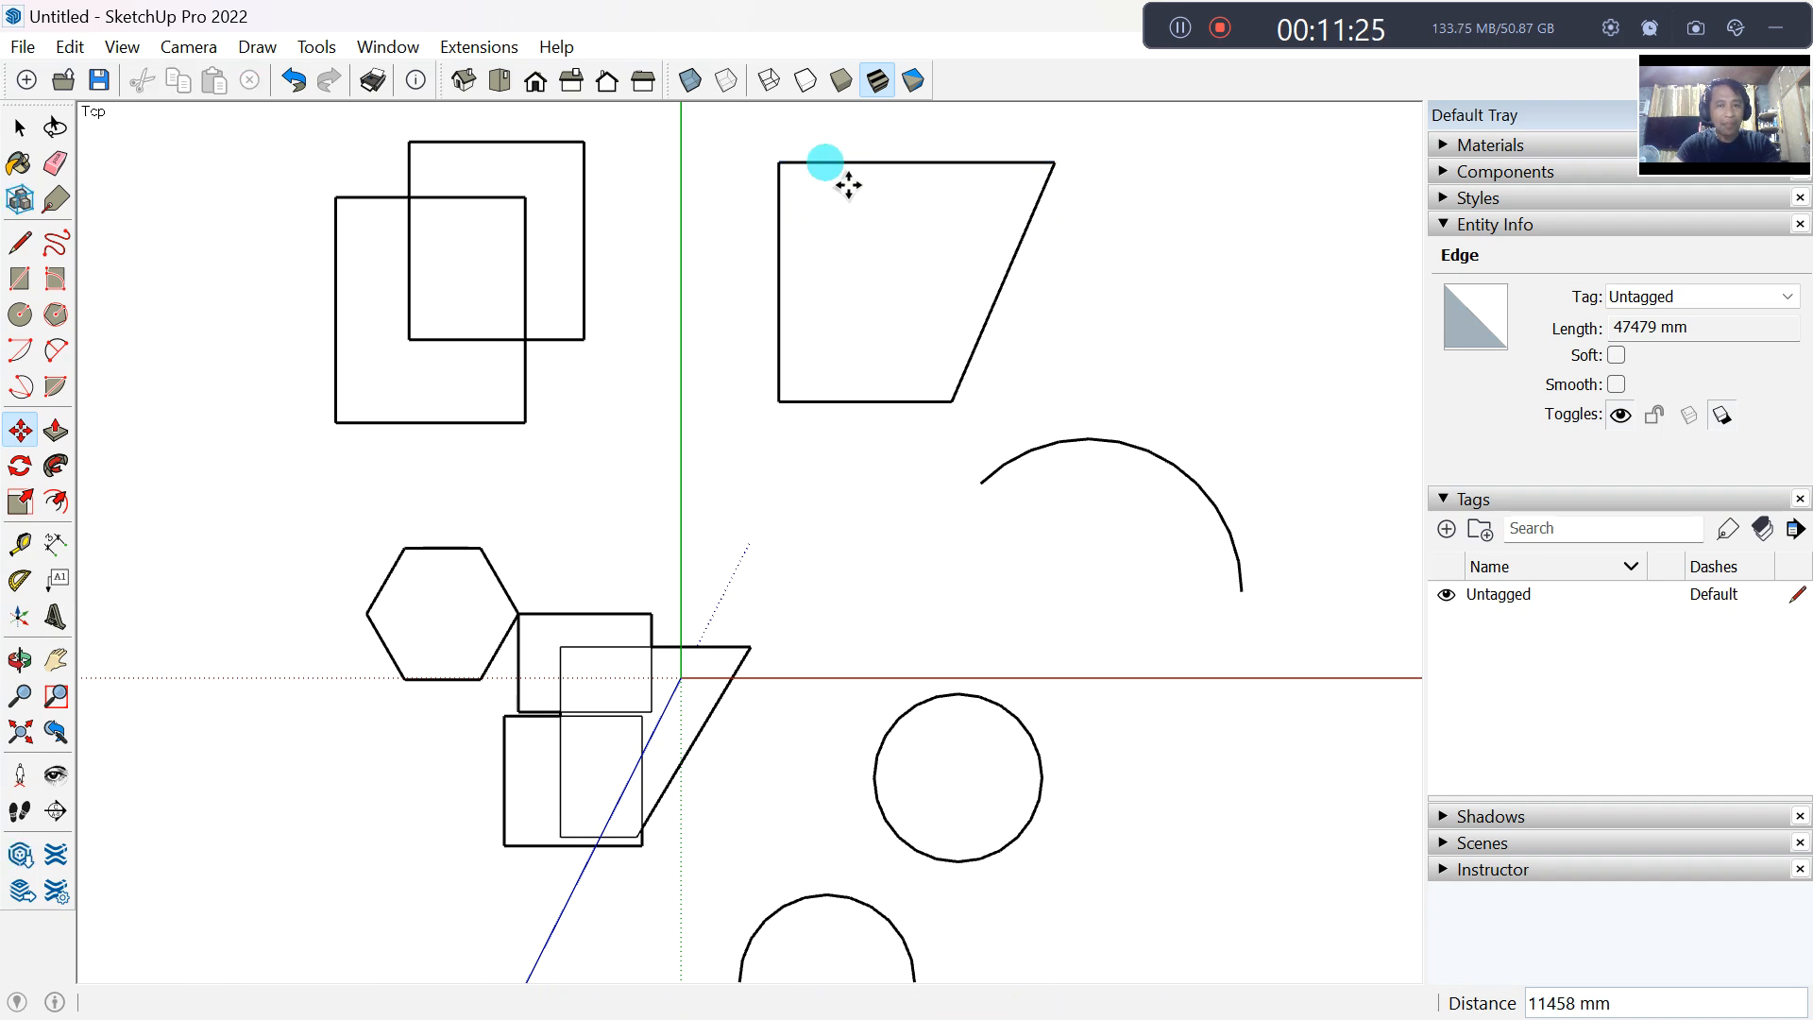
# Step: Move the whole slanted four-sided face horizontally away from the green axis, parallel to the red axis
pyautogui.click(900, 294)
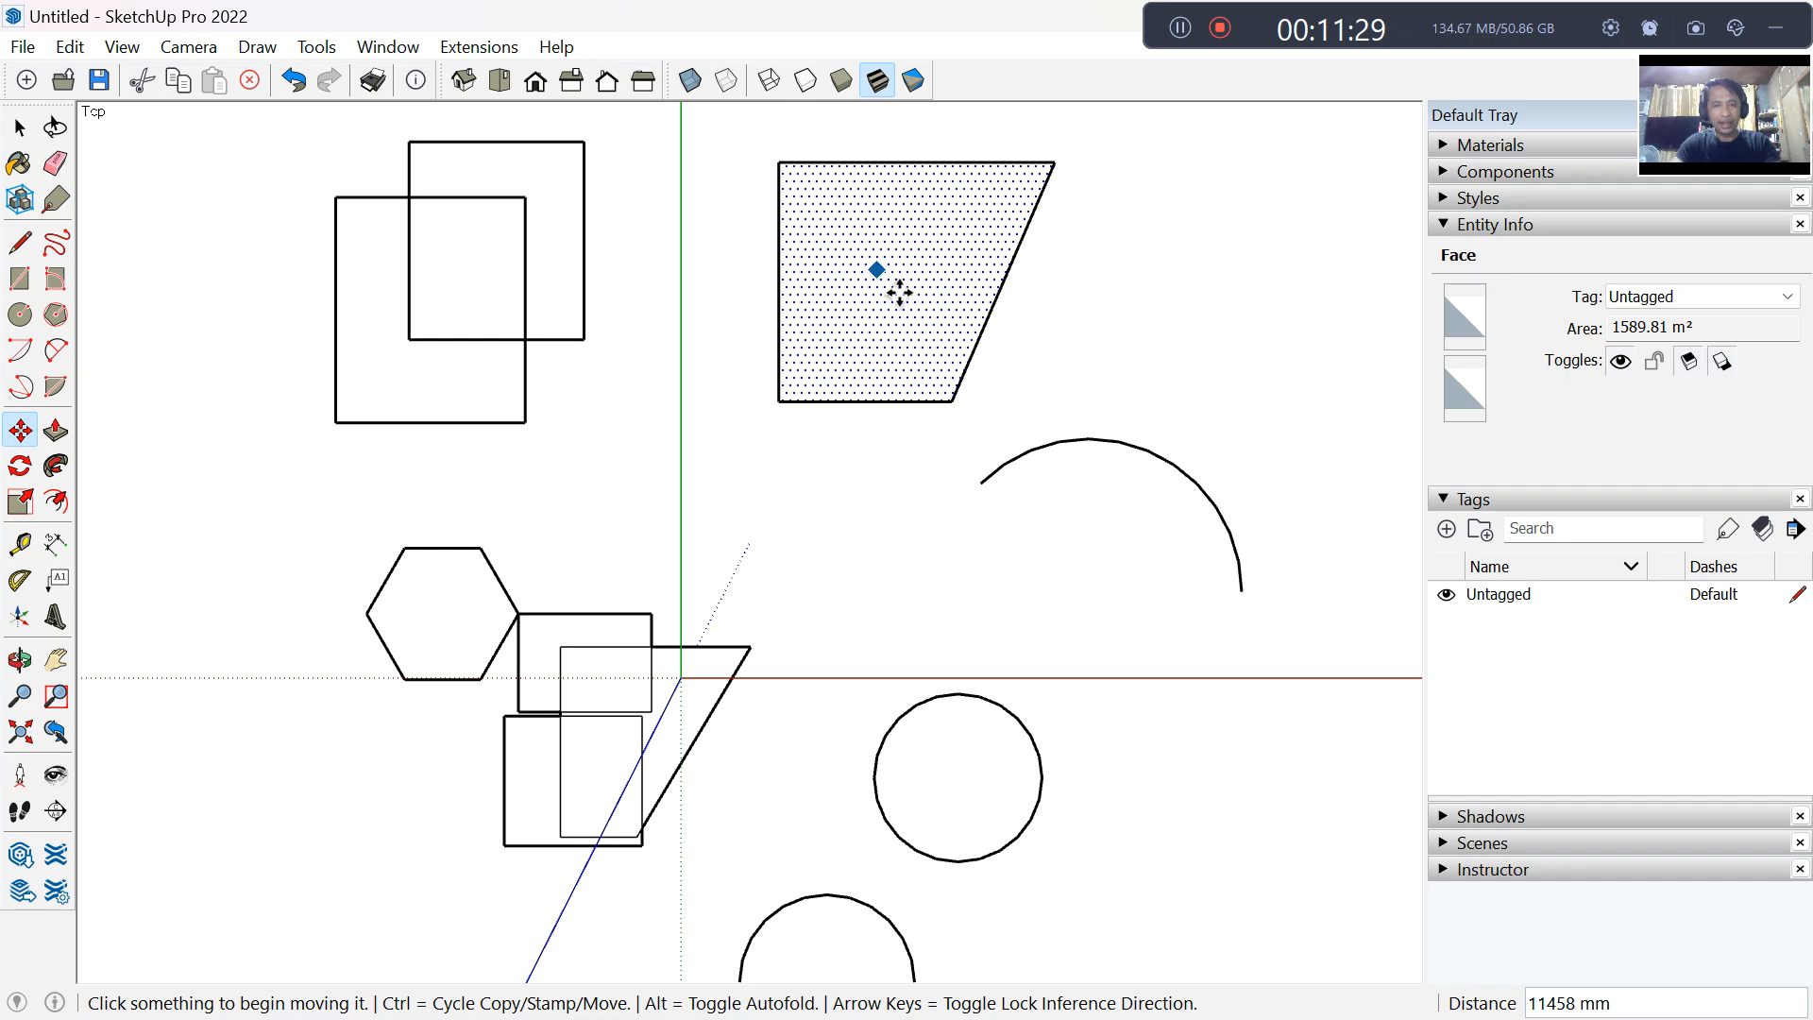
pyautogui.press('Escape')
pyautogui.click(899, 293)
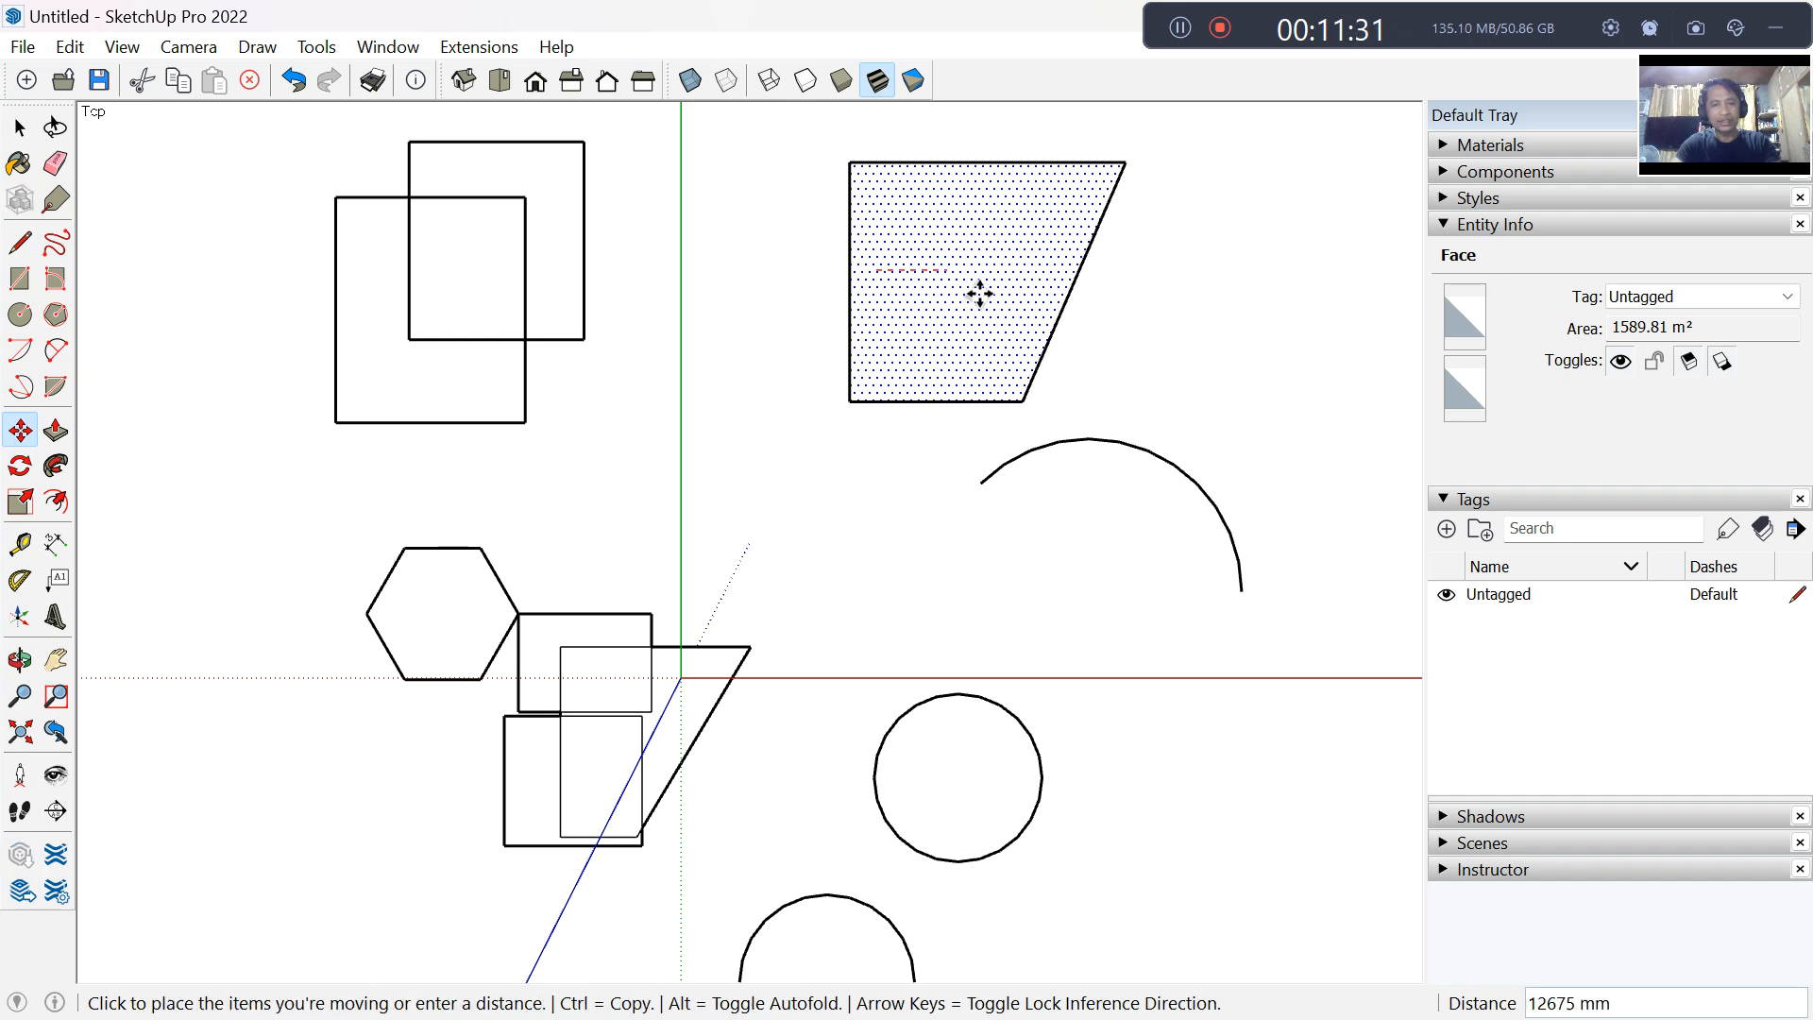
pyautogui.click(1007, 292)
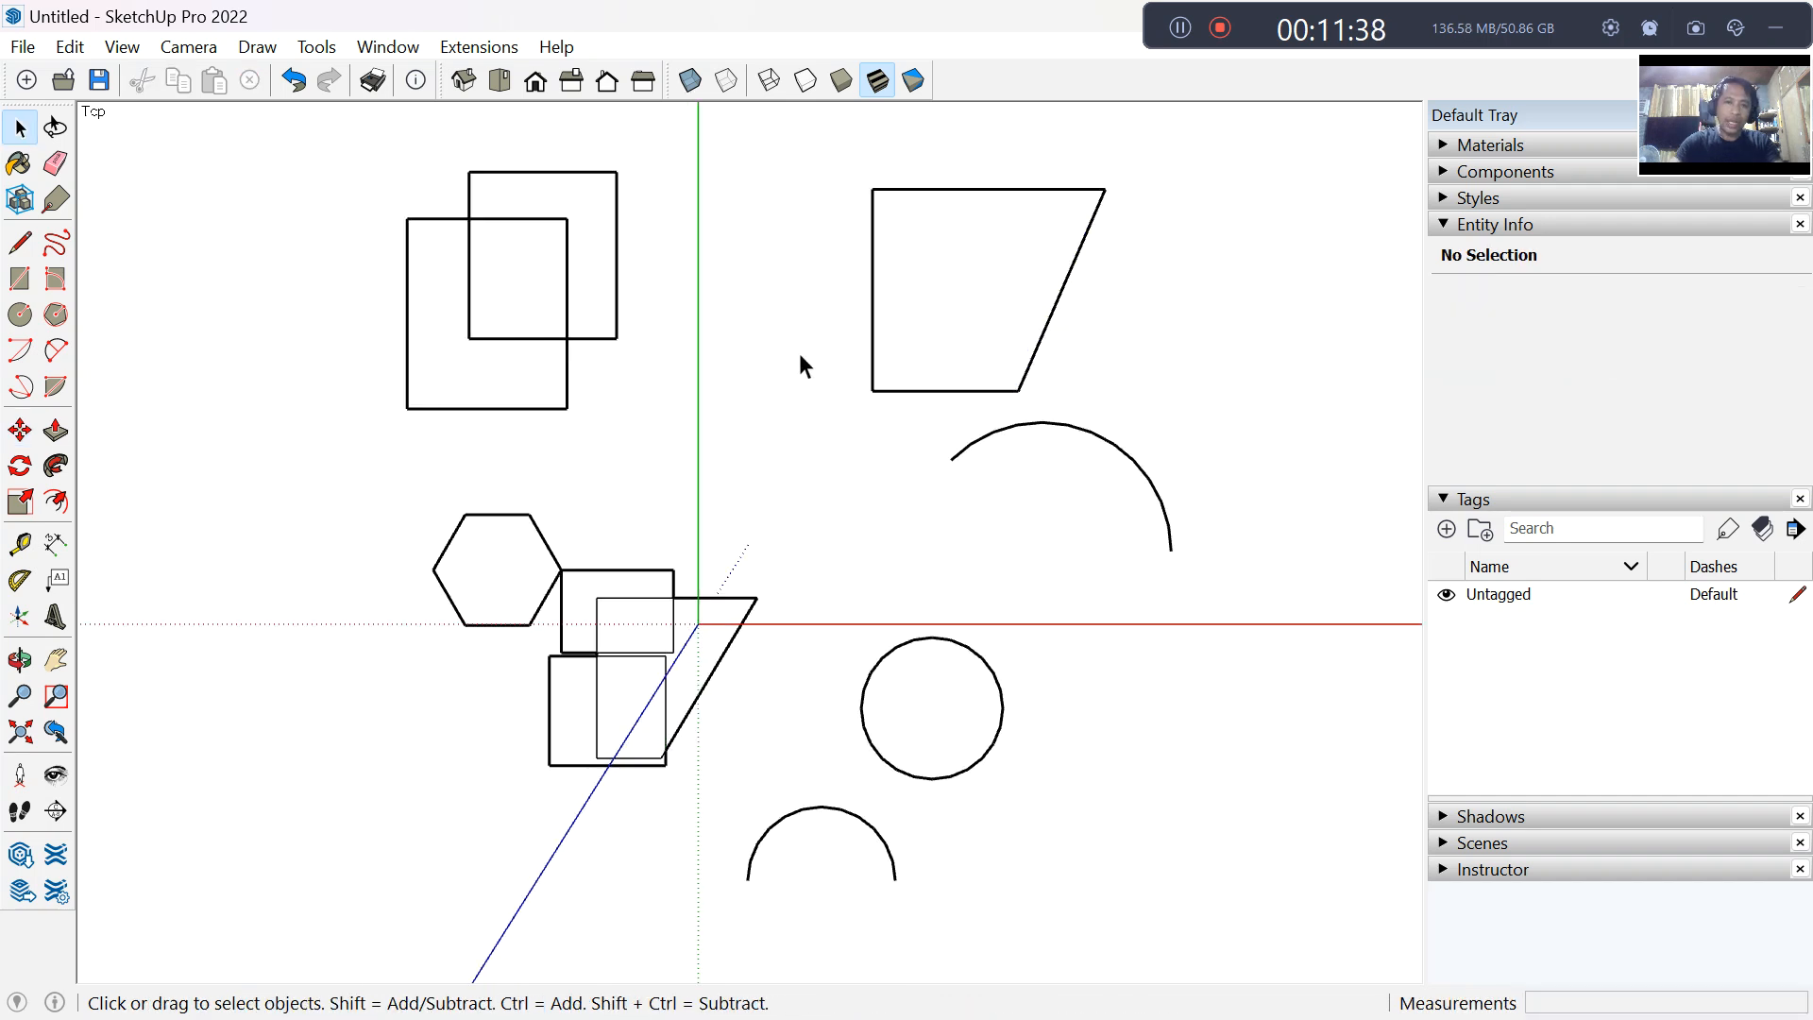
# Step: Select the slanted shape's left and top edges and try to move them together by their shared corner
pyautogui.scroll(-3, 799, 353)
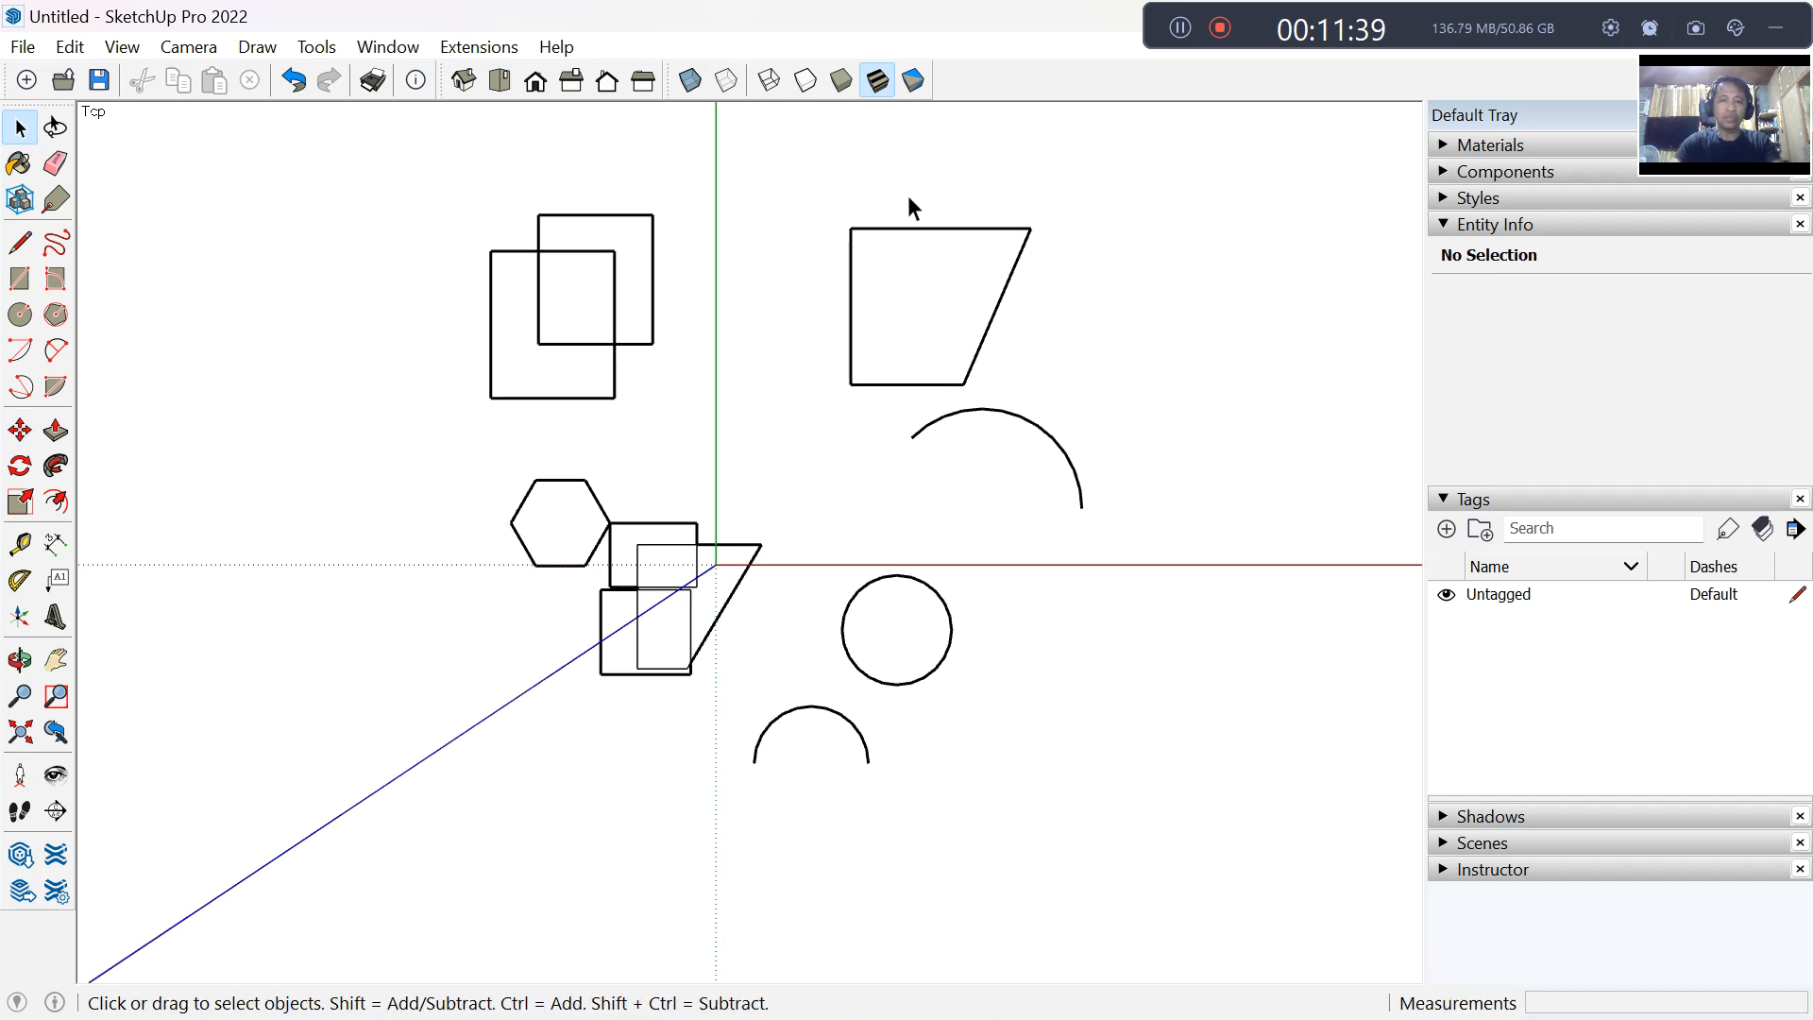
pyautogui.scroll(4, 915, 202)
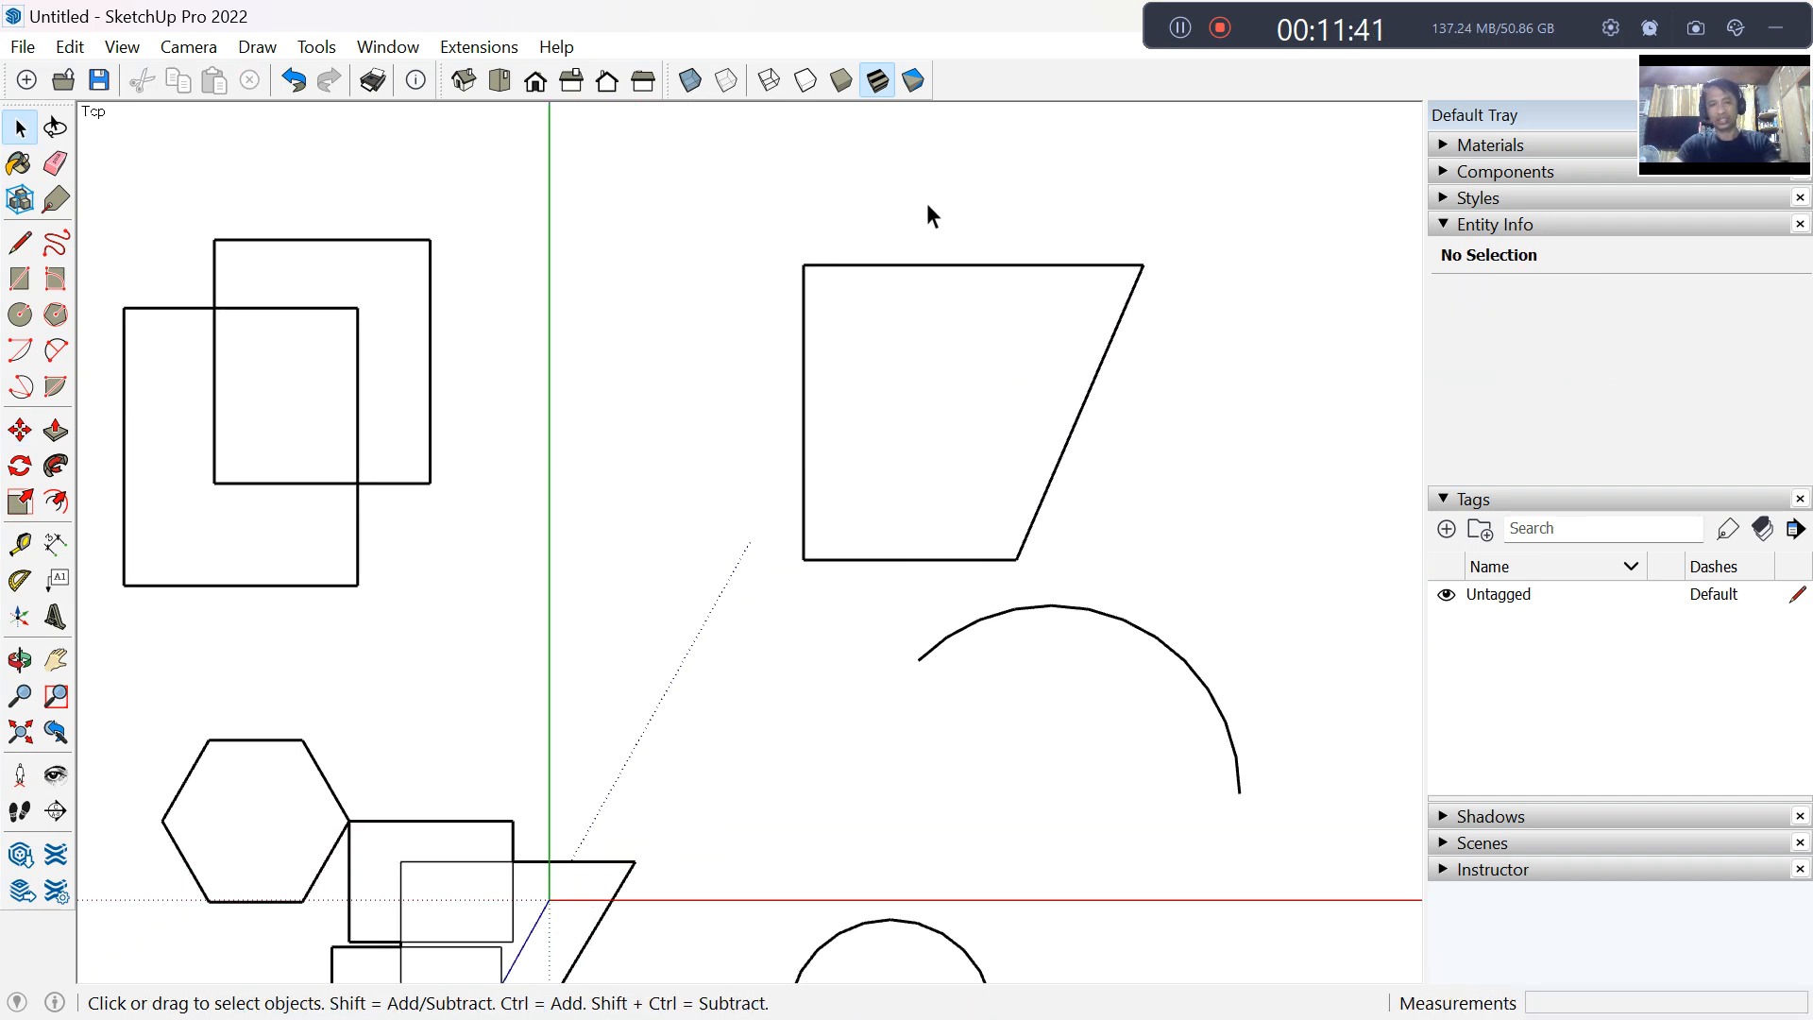
pyautogui.scroll(1, 927, 203)
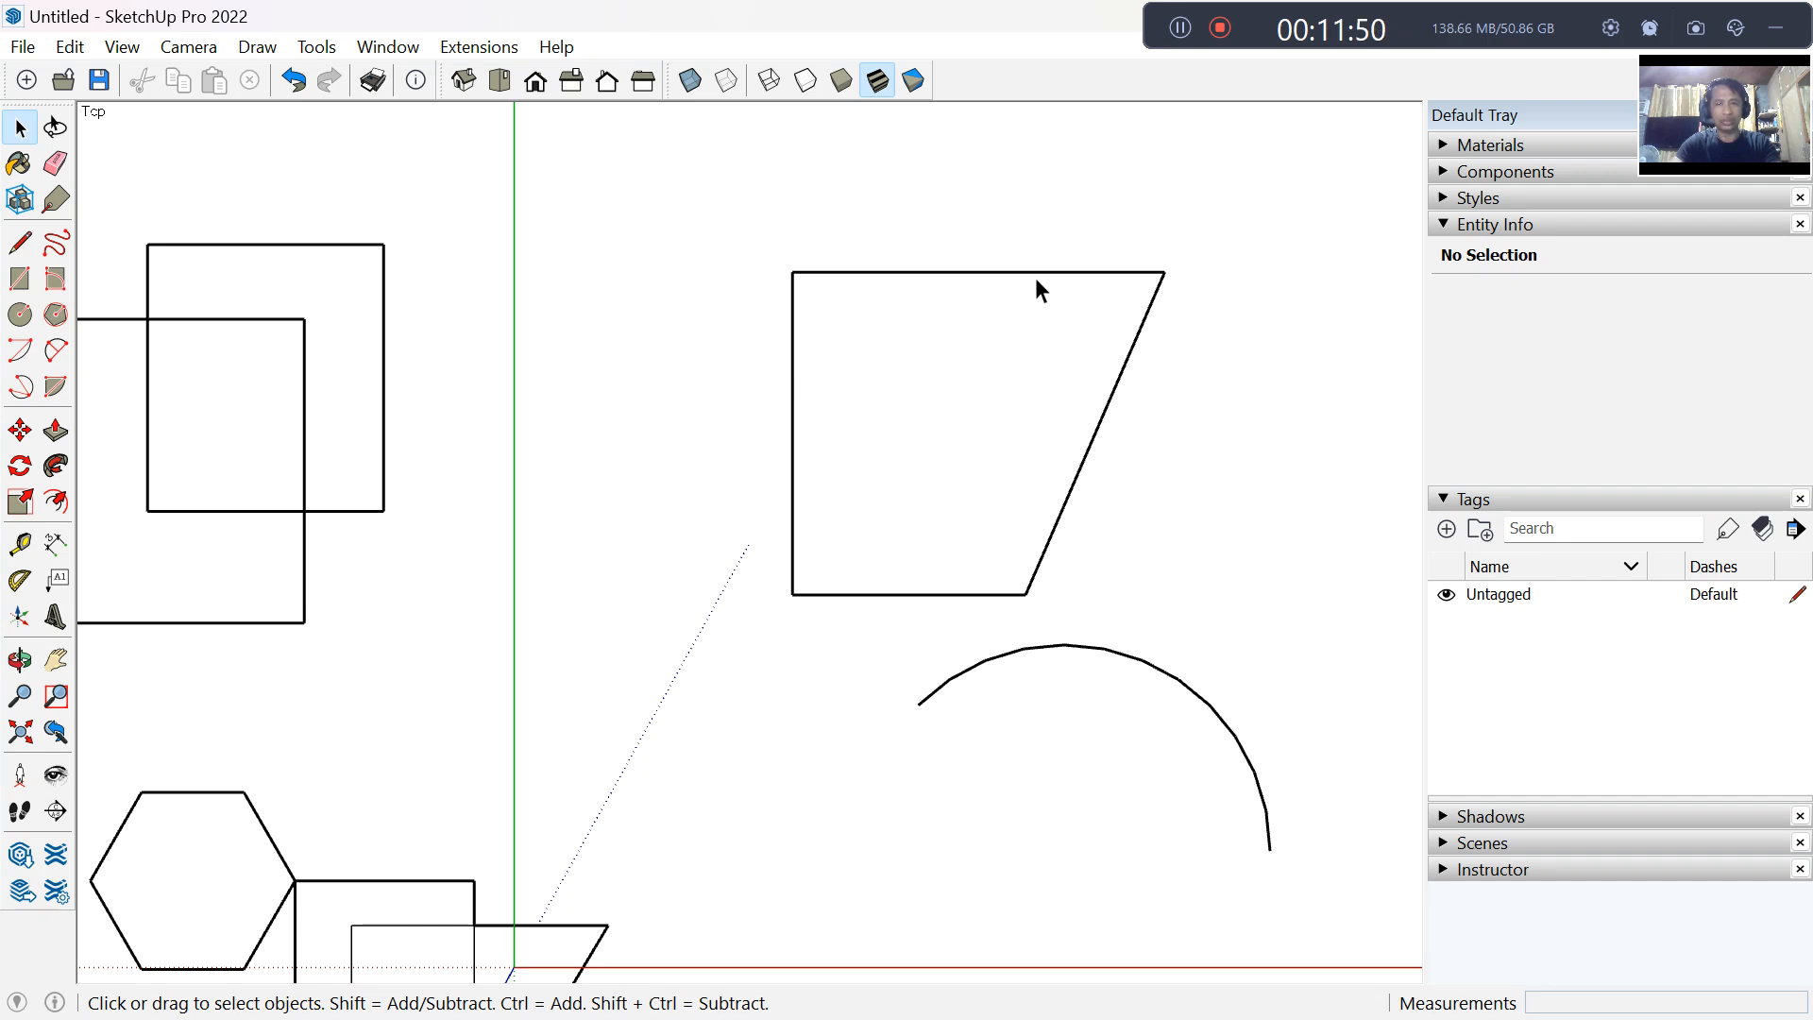
pyautogui.click(799, 404)
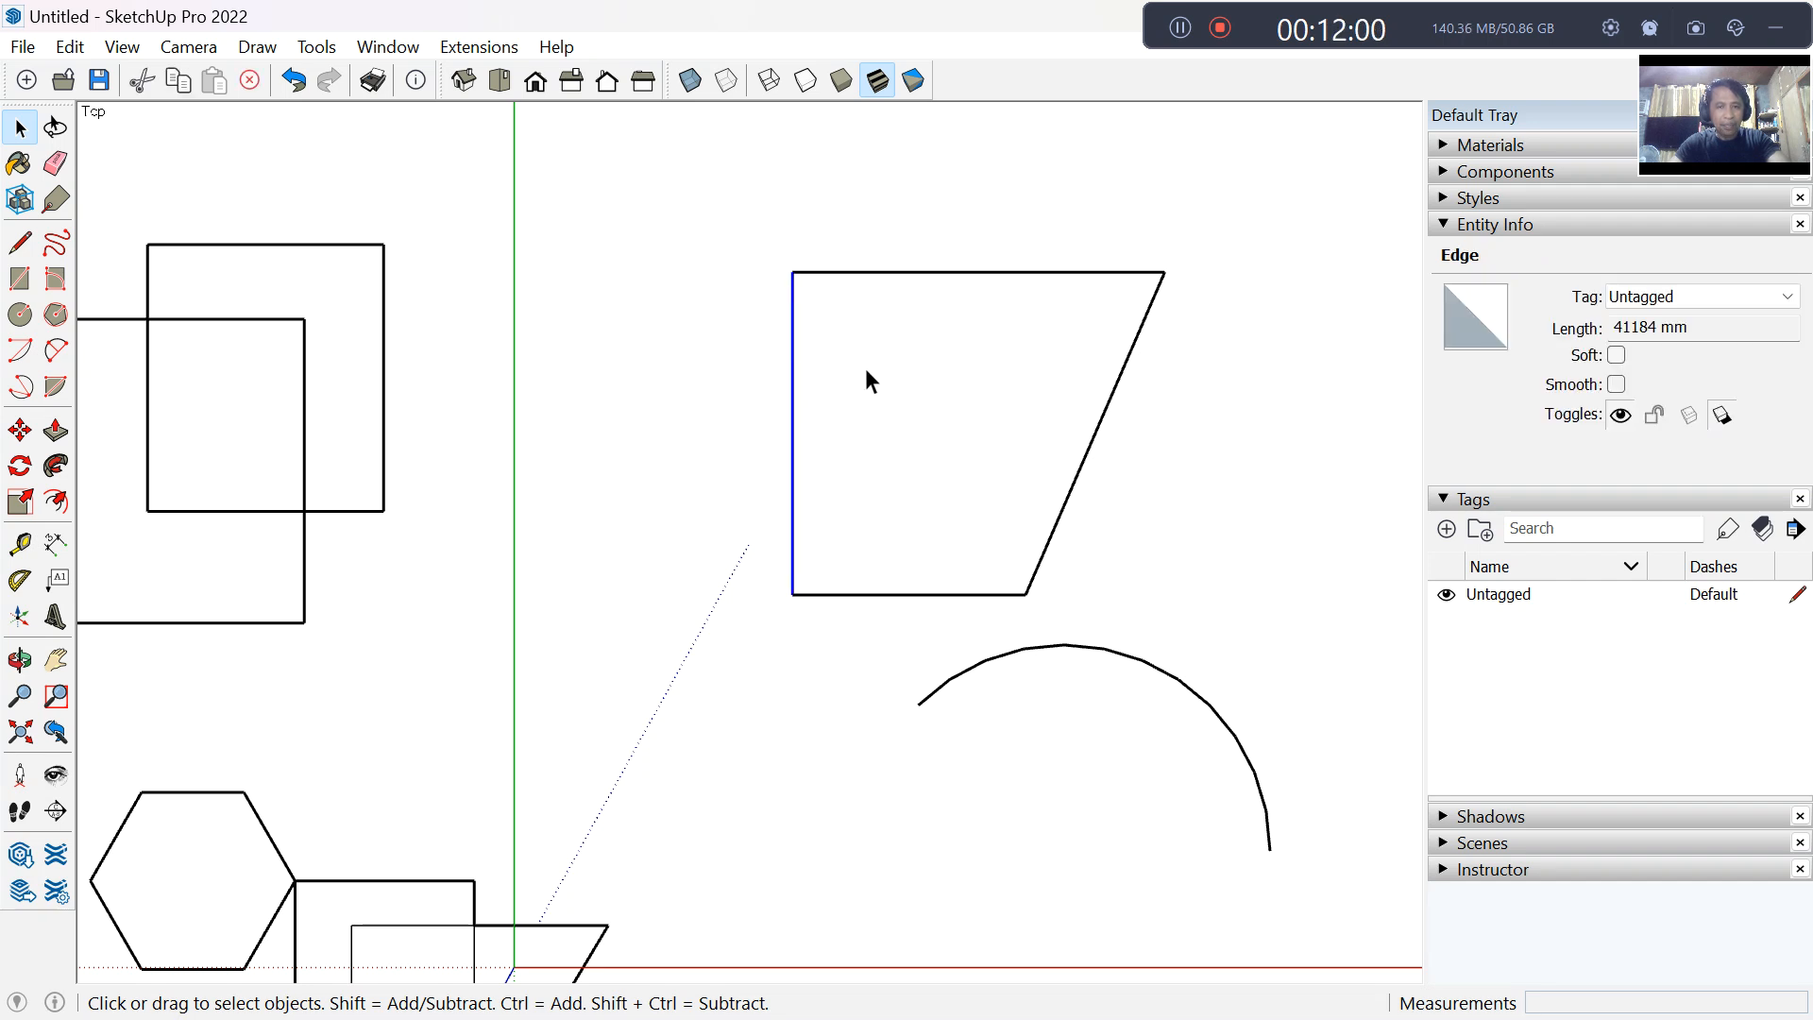
pyautogui.keyDown('shift'); pyautogui.click(884, 281); pyautogui.keyUp('shift')
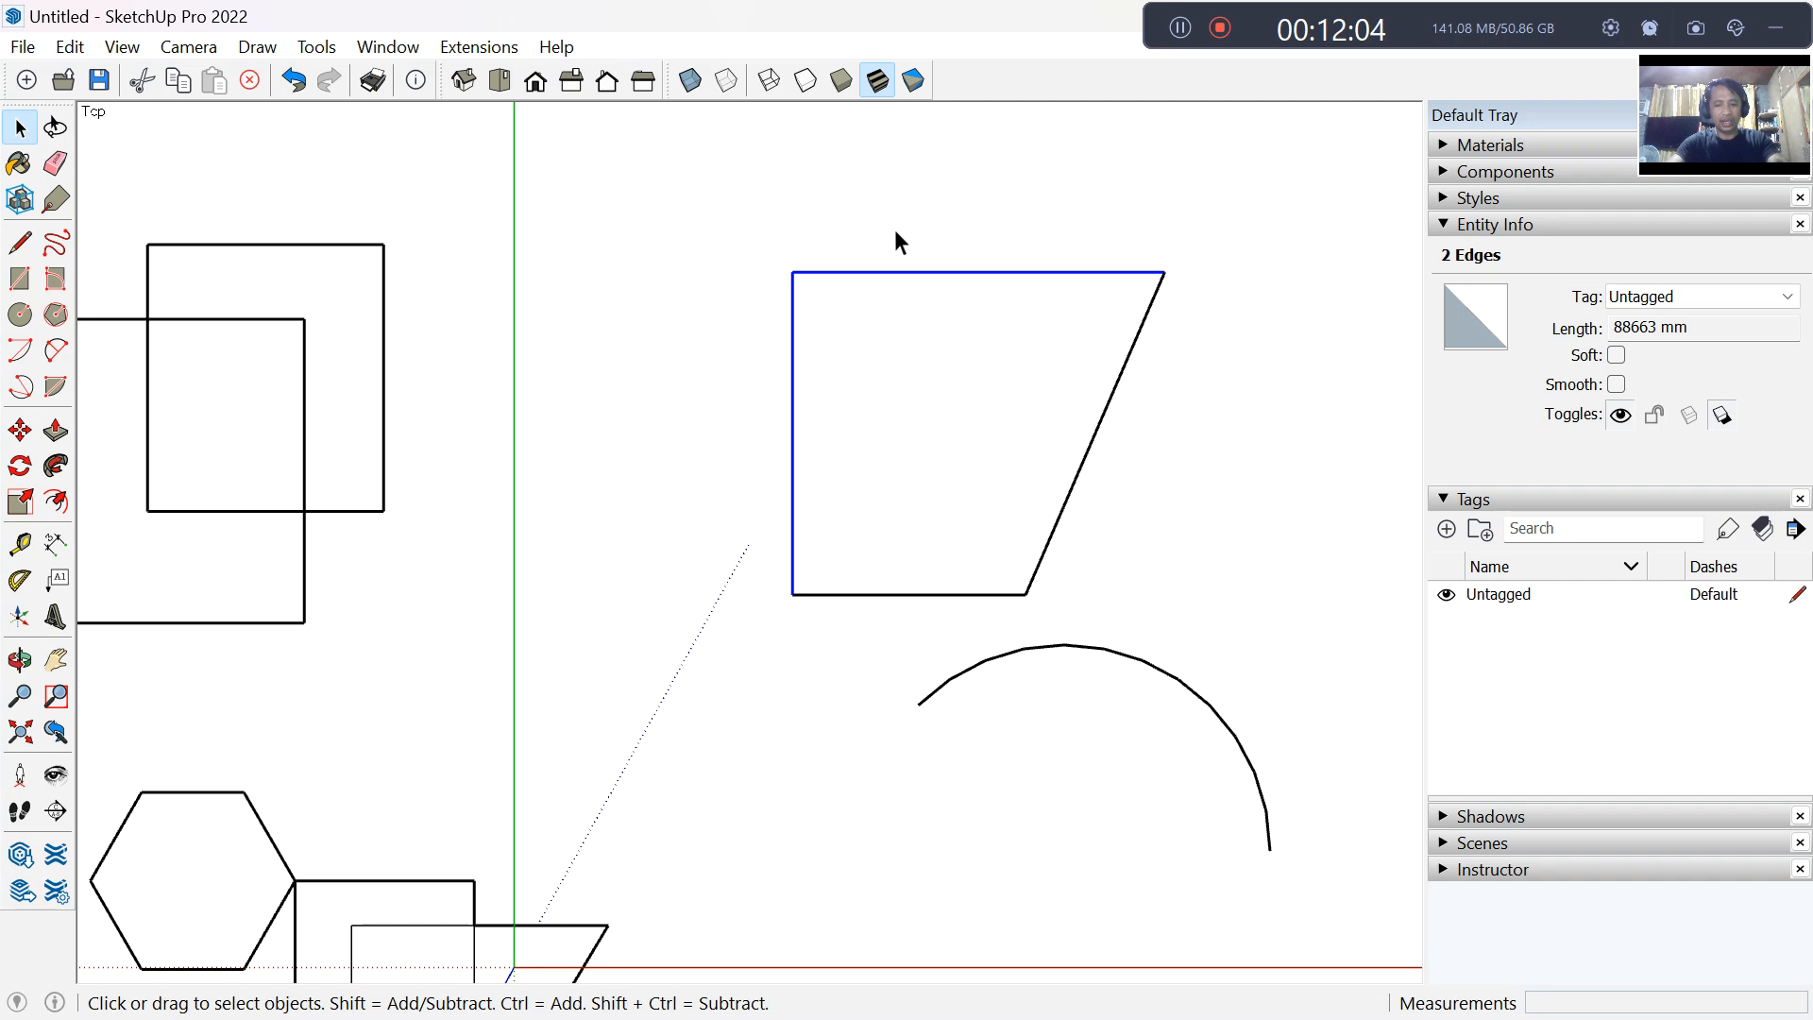
pyautogui.press('m')
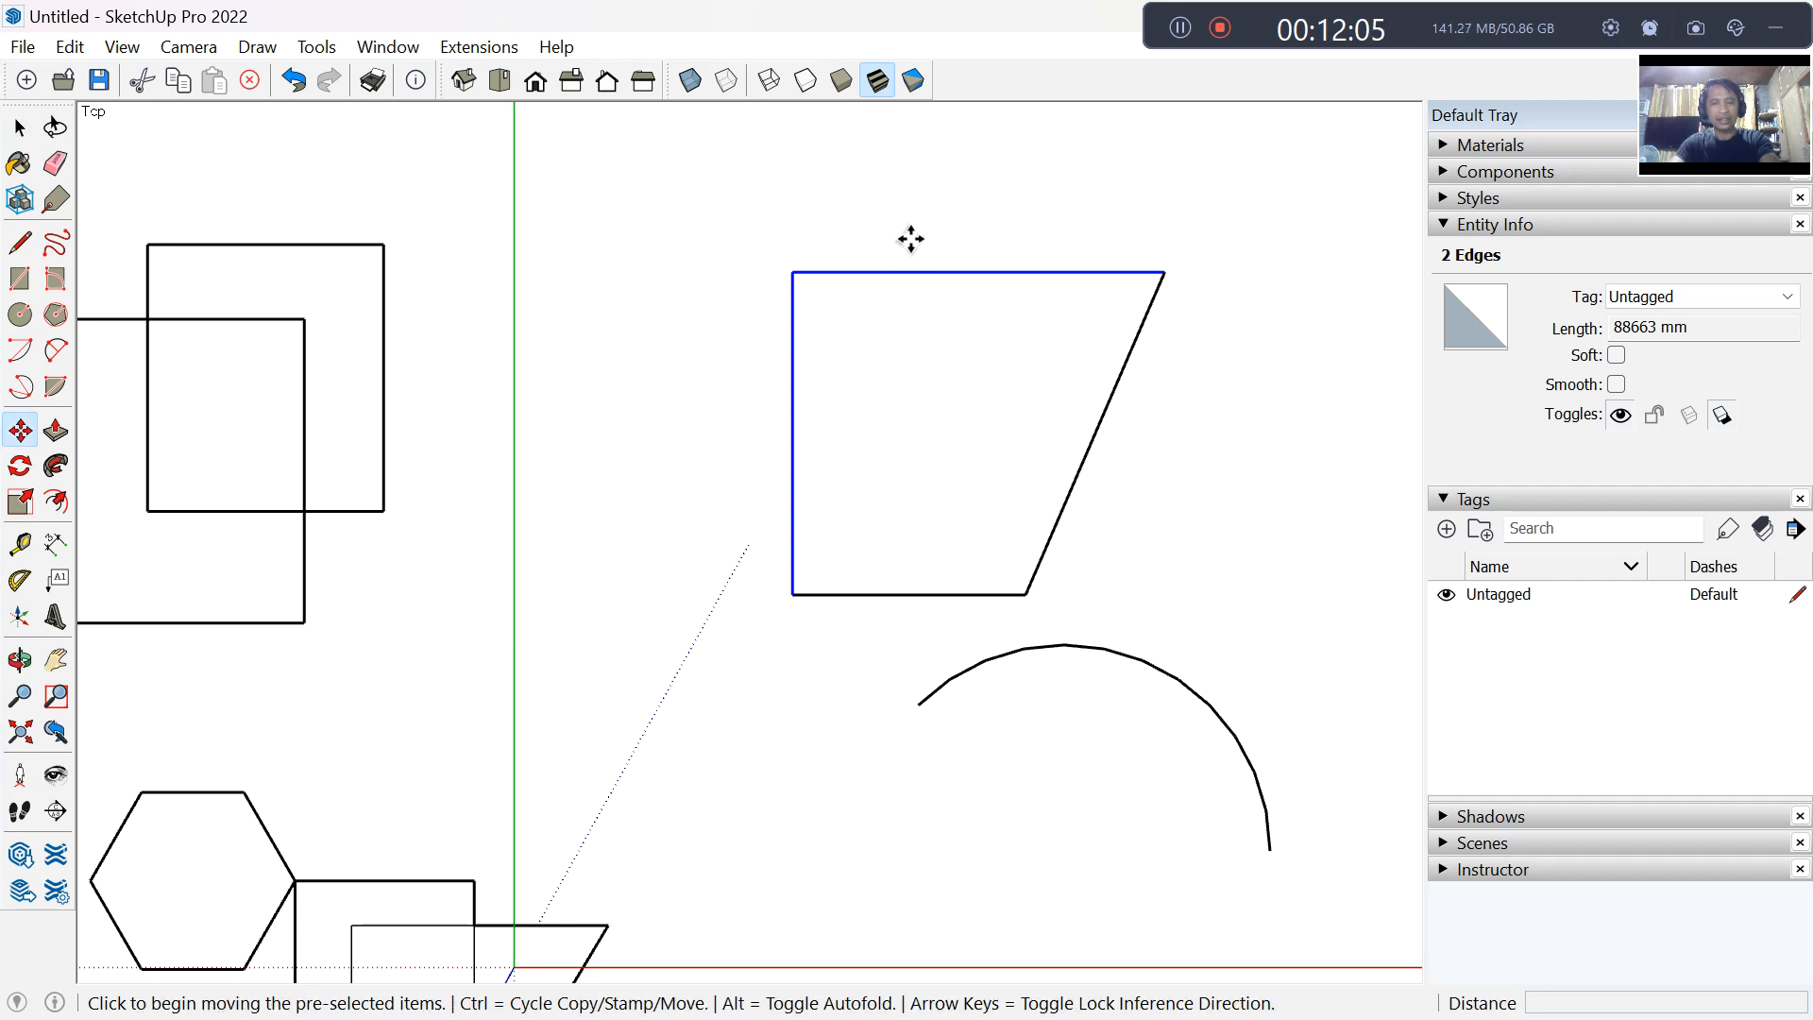
pyautogui.click(799, 275)
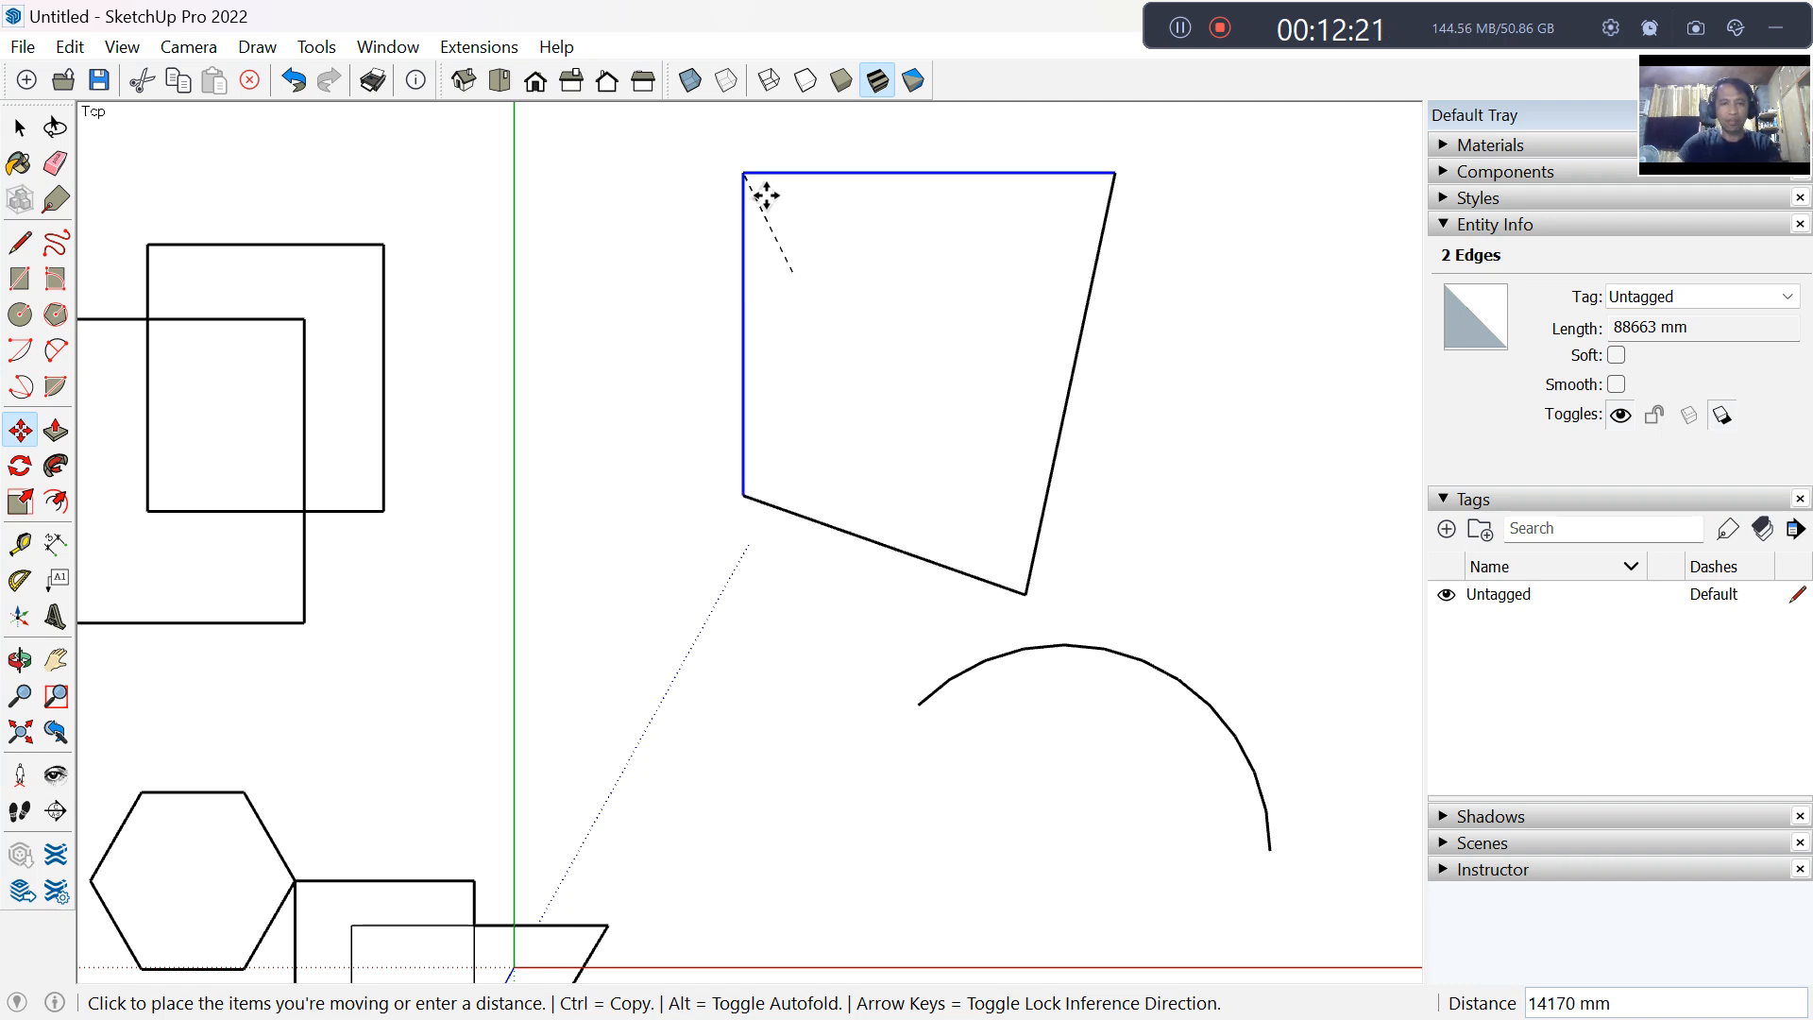
pyautogui.press('Escape')
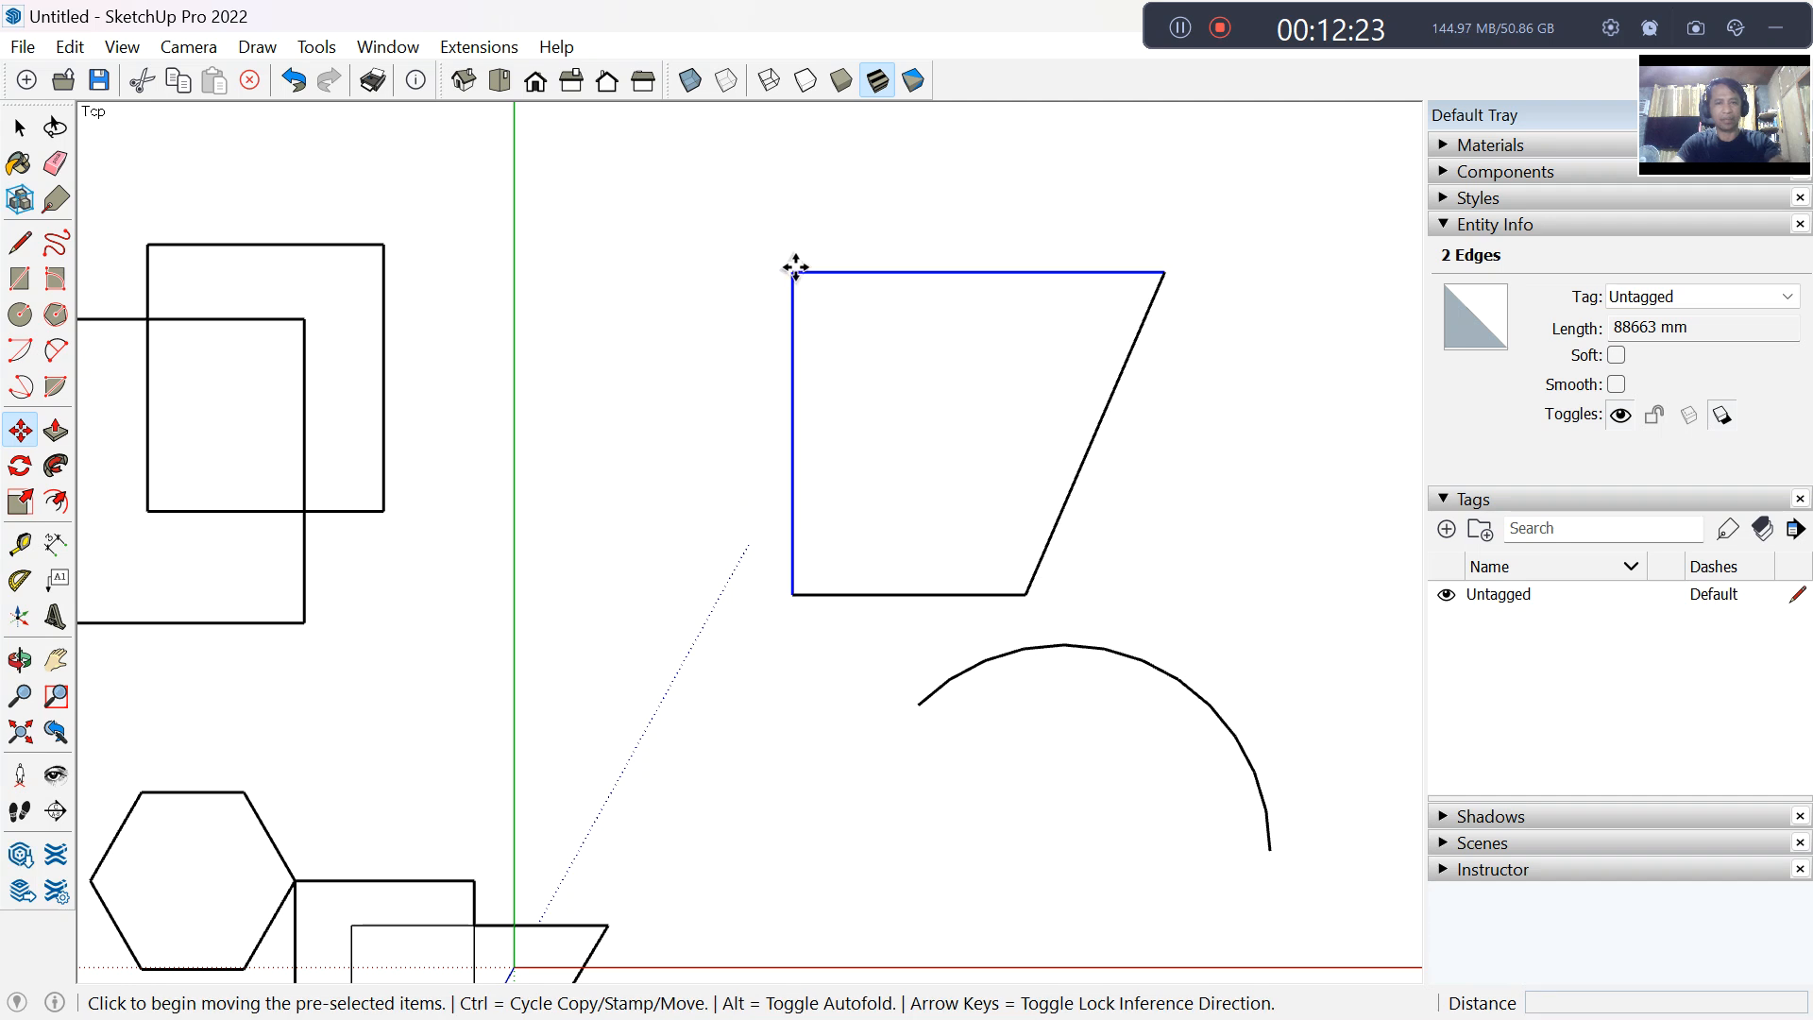
# Step: Examine all the drawn shapes around the origin at closer and wider zoom levels
pyautogui.scroll(-4, 847, 312)
pyautogui.scroll(-4, 856, 325)
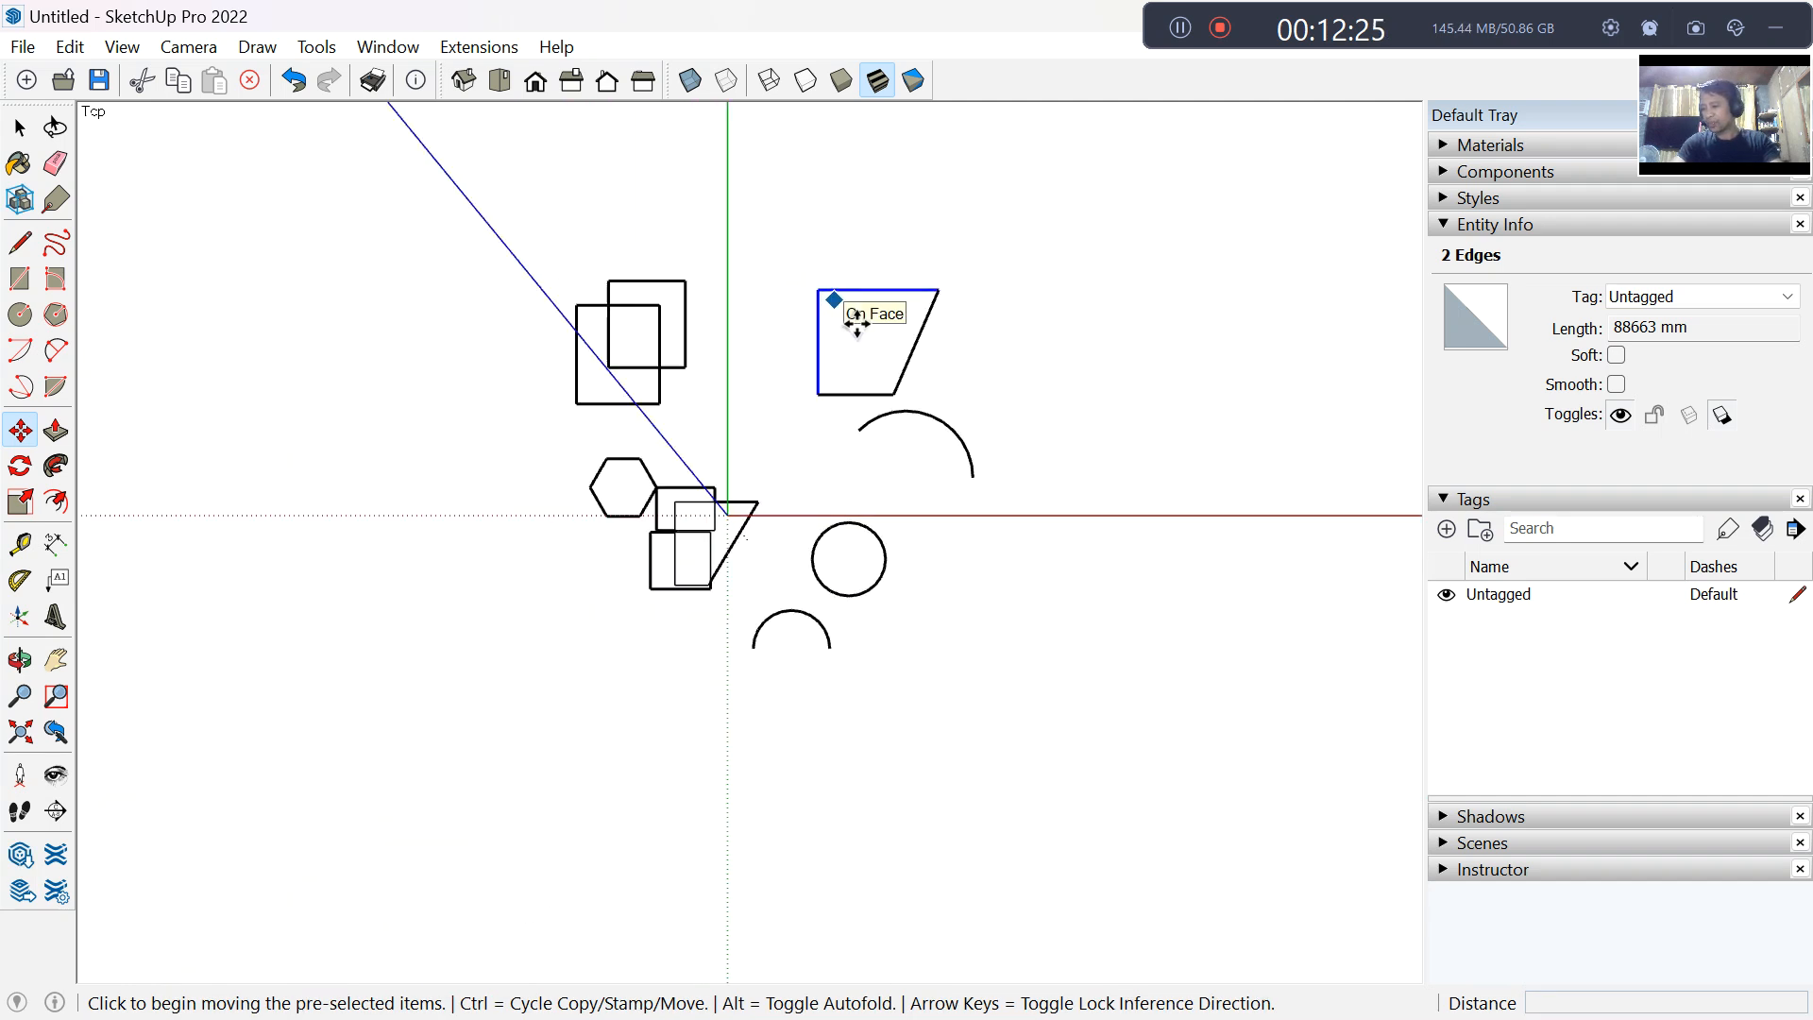
pyautogui.scroll(5, 807, 395)
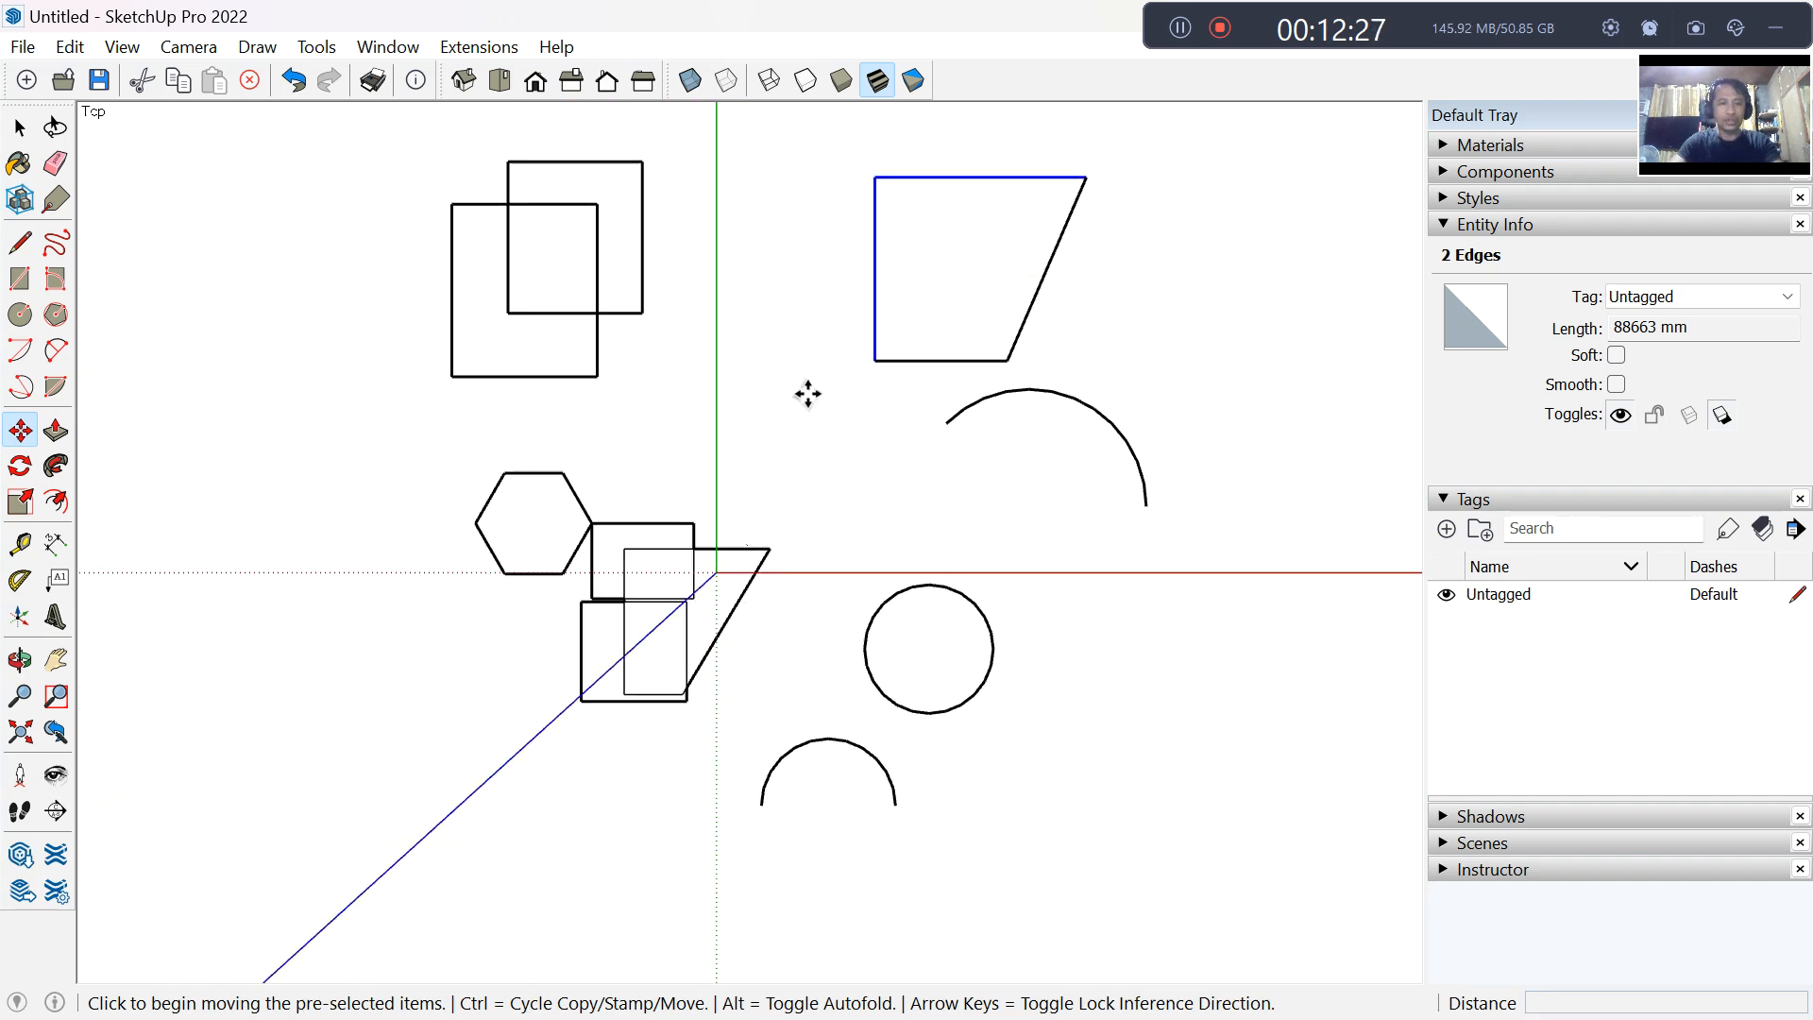
pyautogui.scroll(-6, 807, 395)
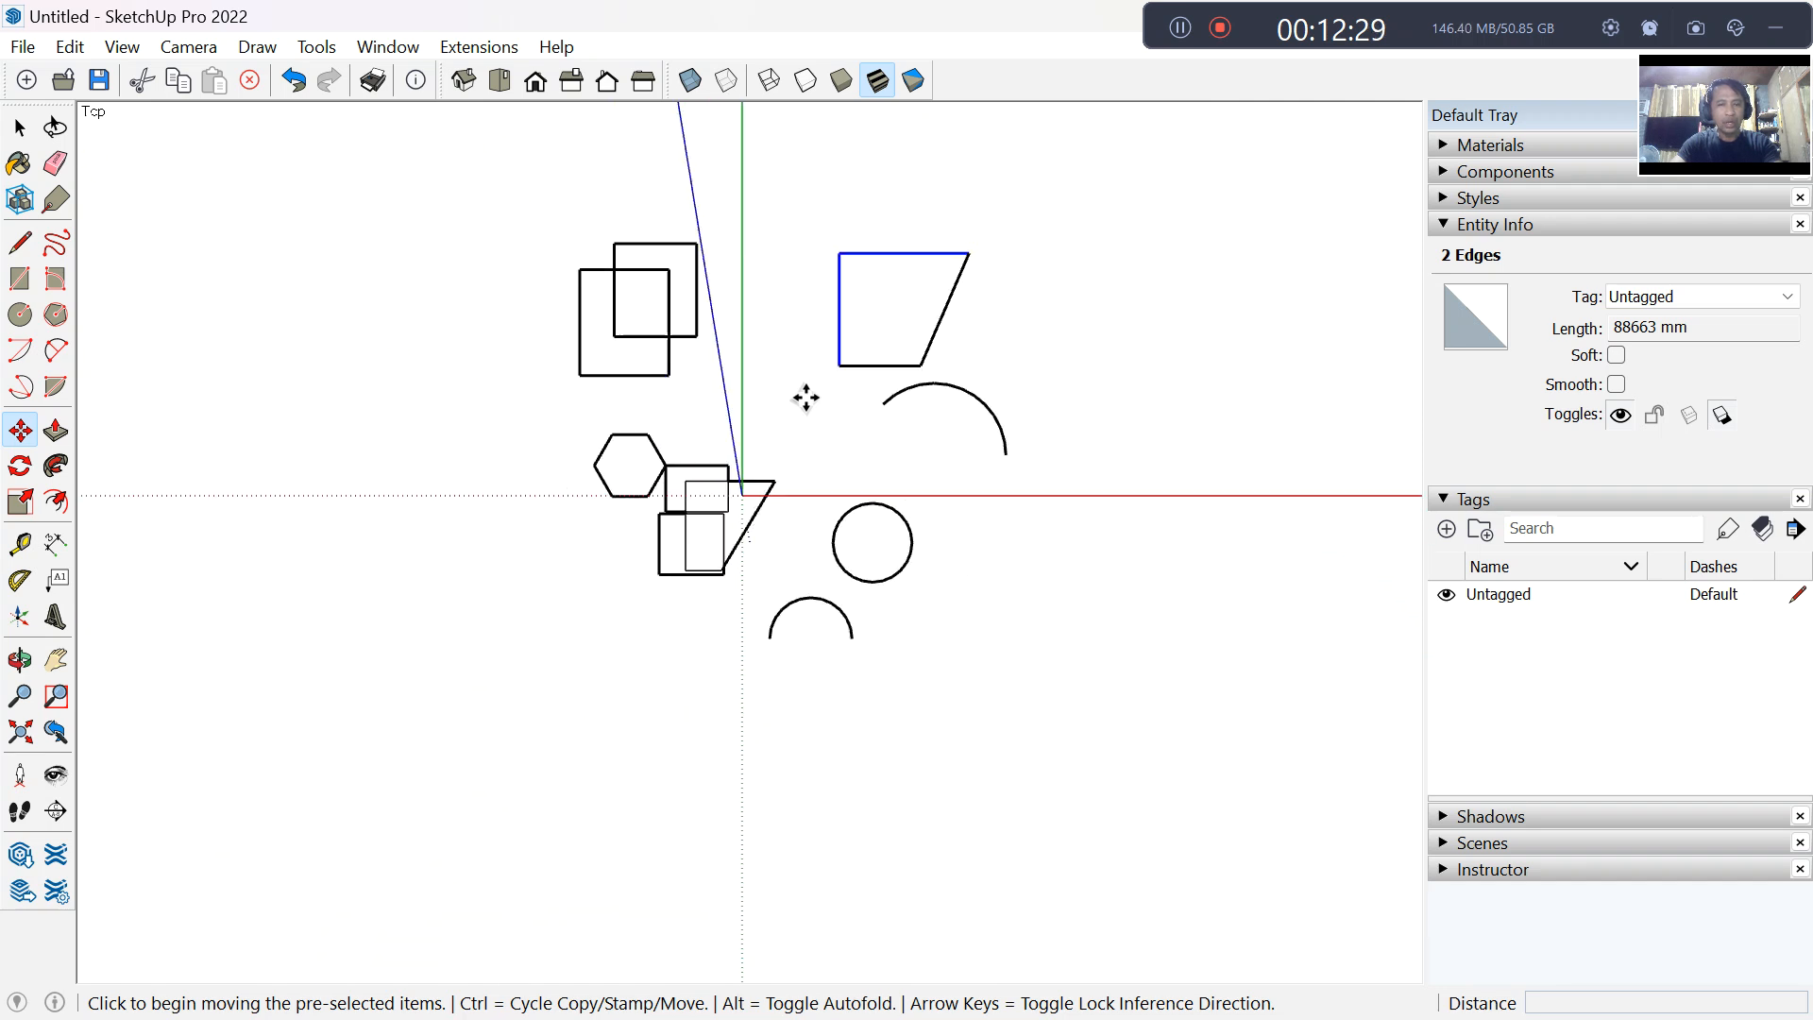
pyautogui.scroll(4, 804, 398)
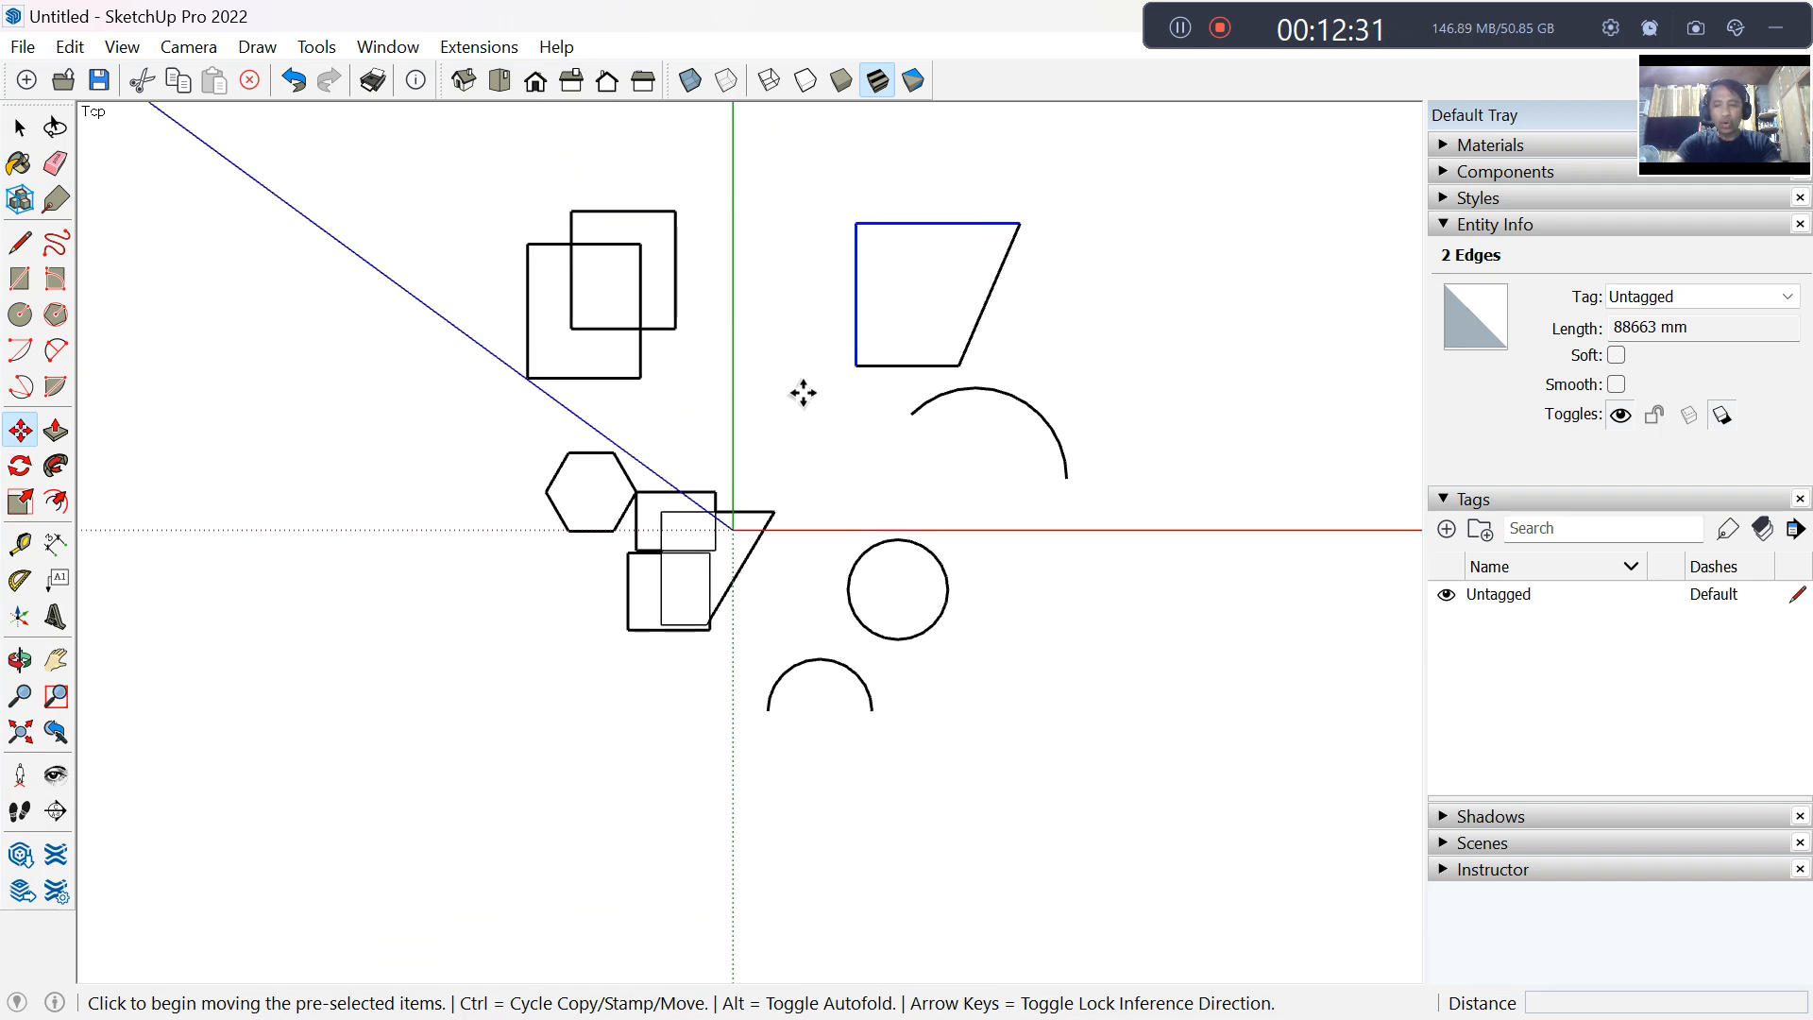
pyautogui.scroll(-4, 762, 462)
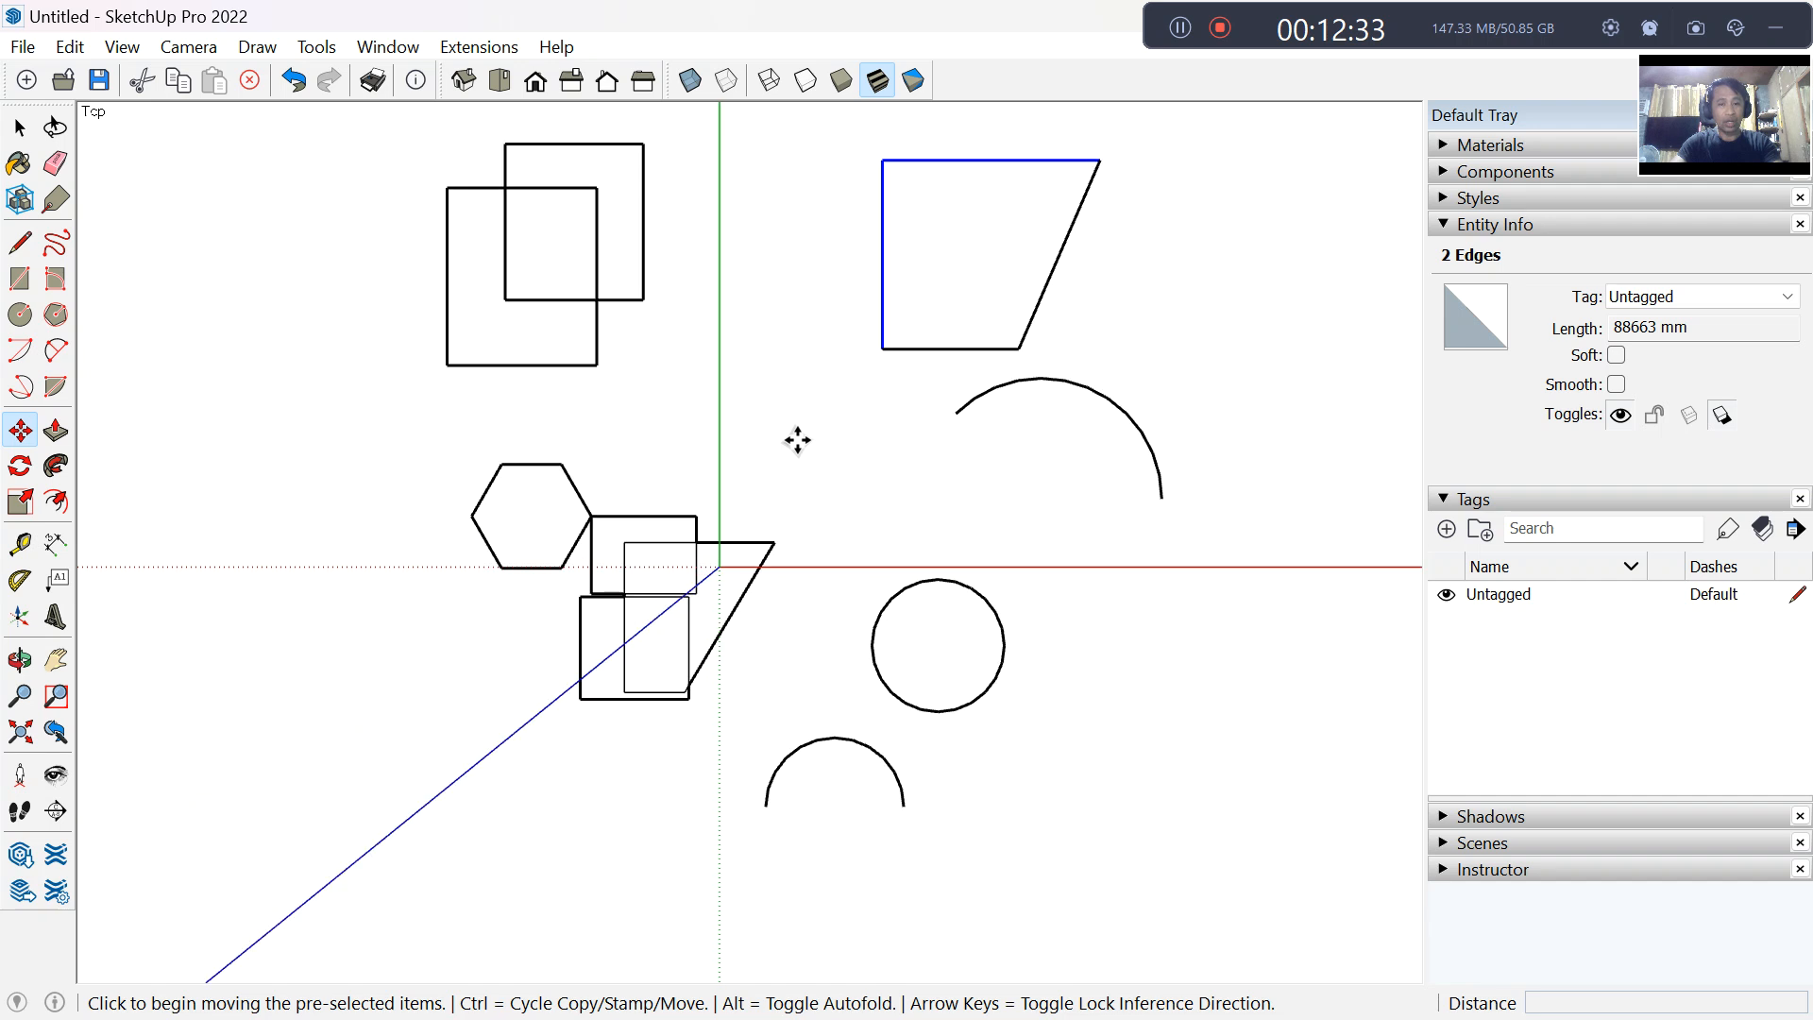
pyautogui.scroll(-5, 802, 471)
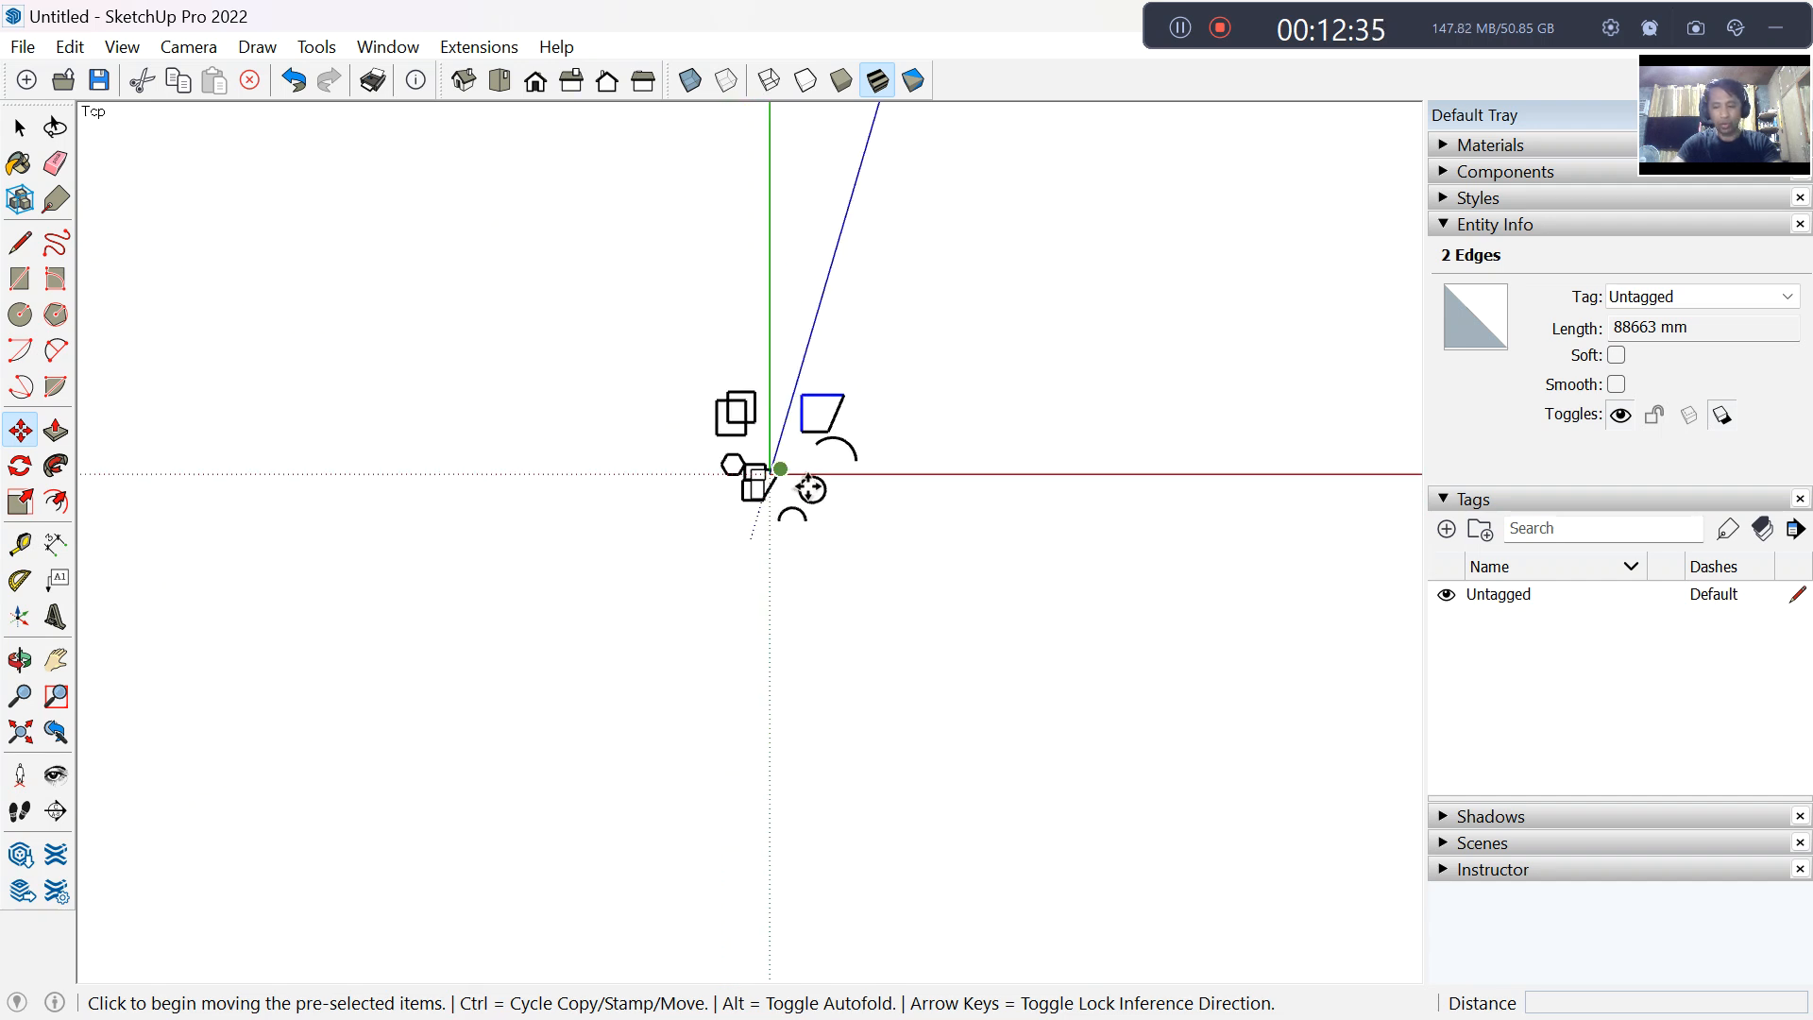
pyautogui.scroll(3, 807, 492)
pyautogui.scroll(6, 807, 492)
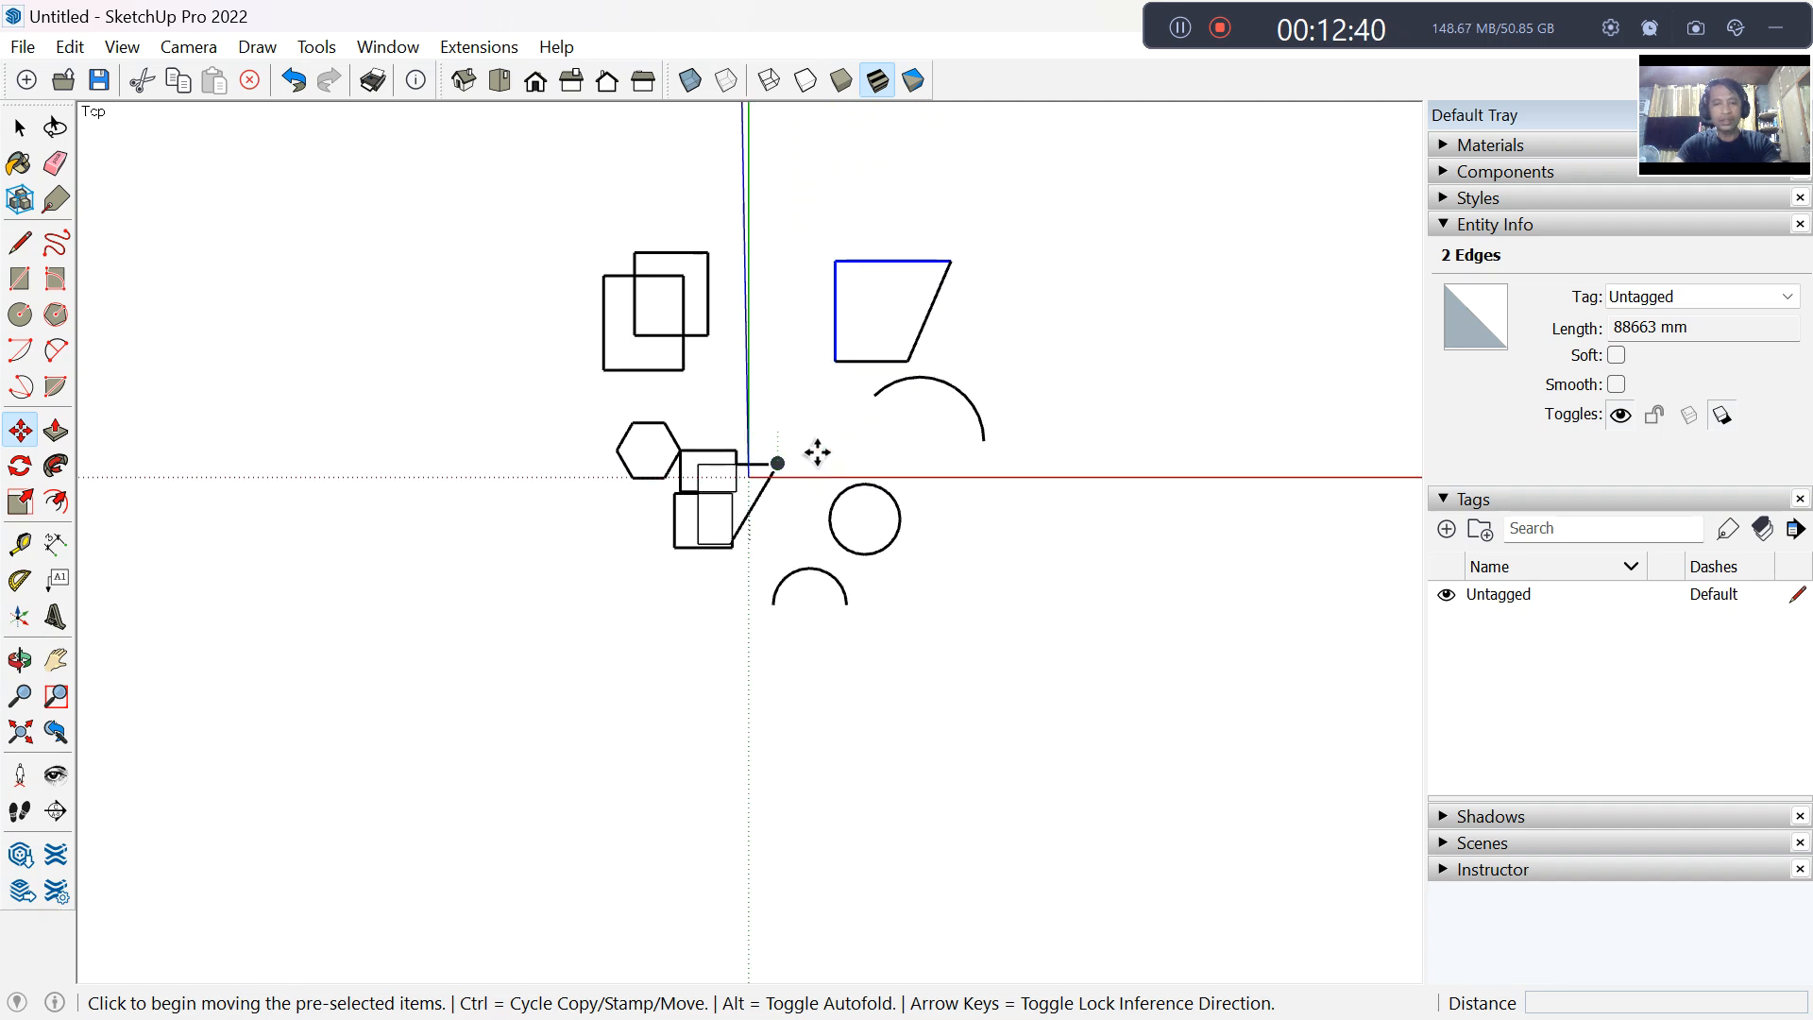
pyautogui.scroll(-4, 818, 453)
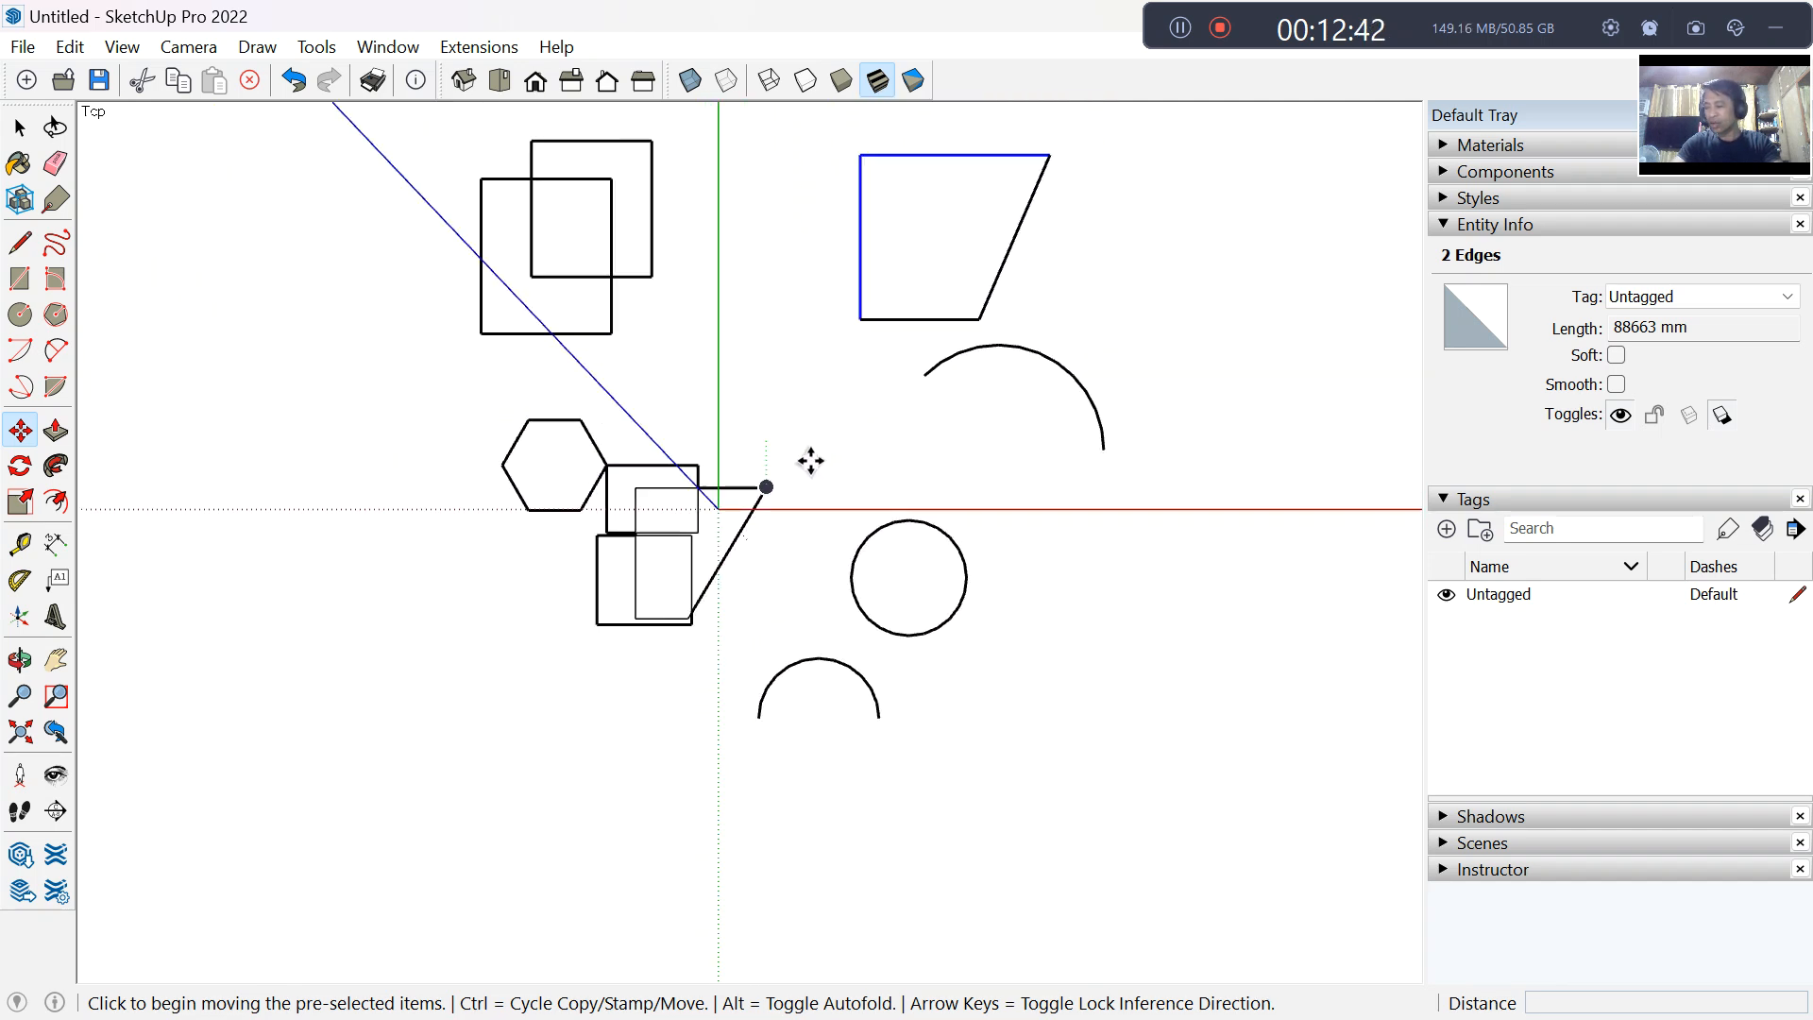
pyautogui.scroll(-3, 808, 457)
pyautogui.scroll(3, 806, 429)
pyautogui.scroll(4, 805, 413)
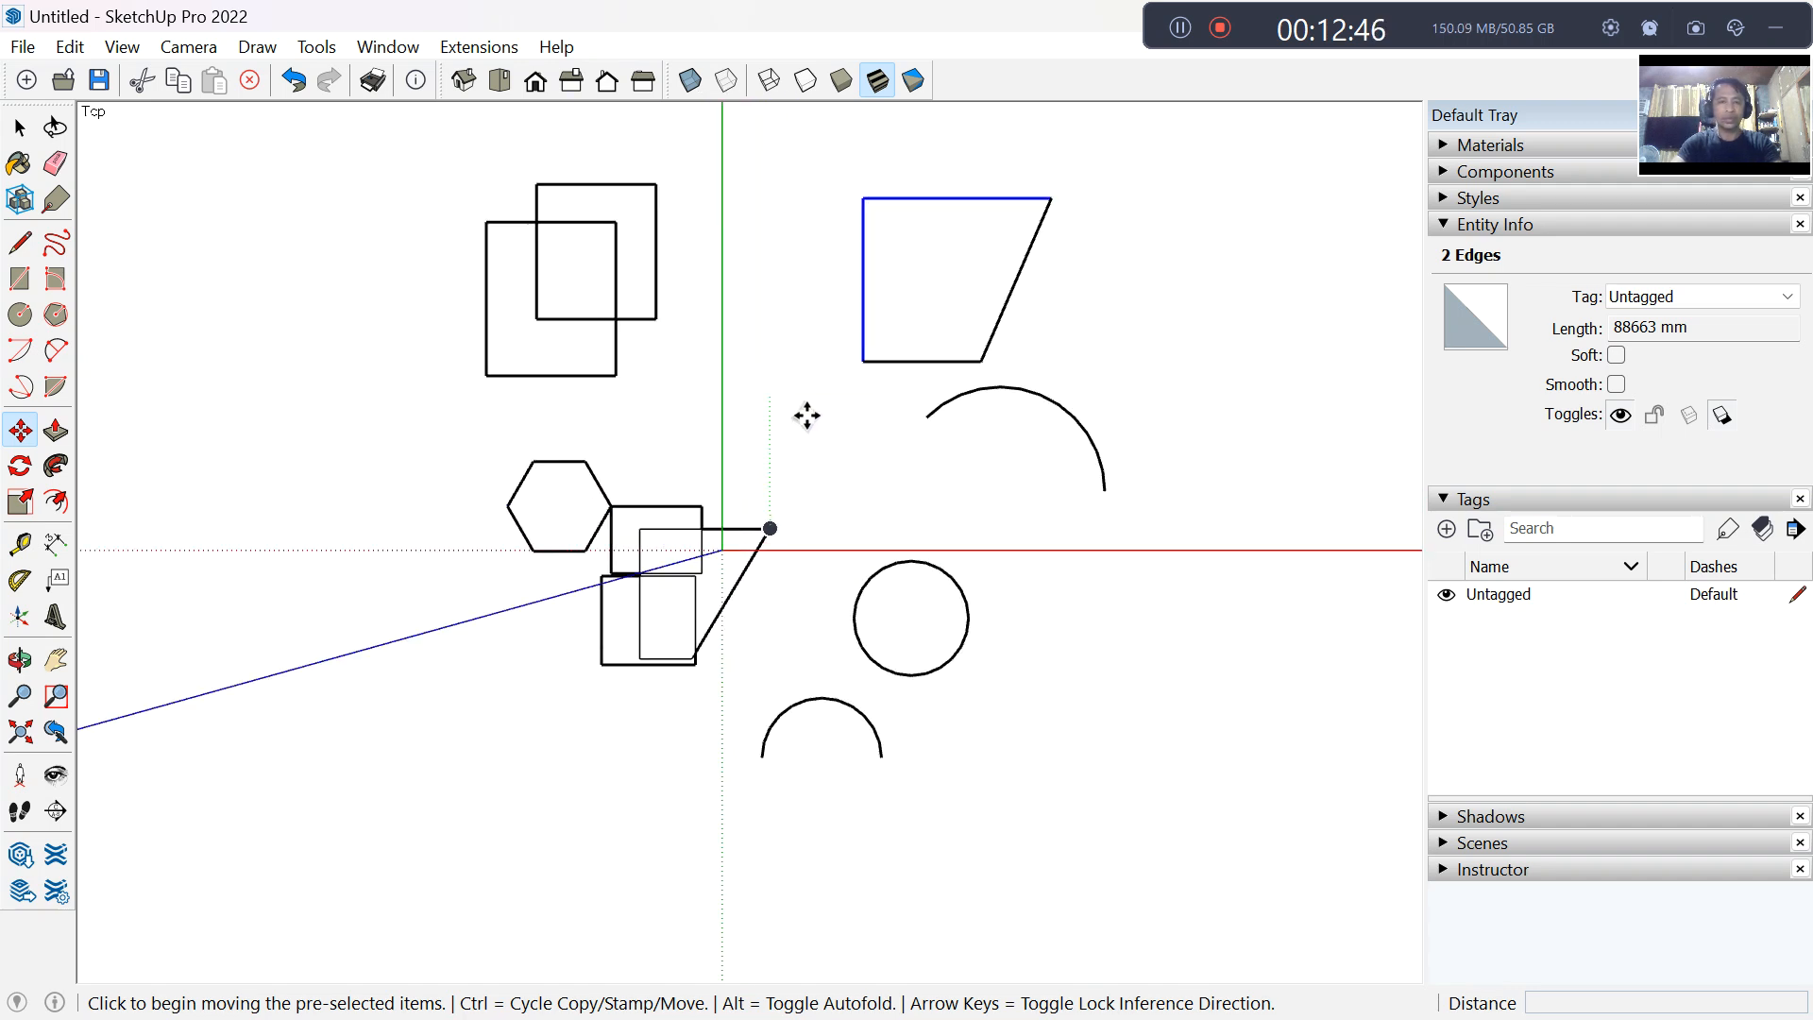
pyautogui.scroll(-2, 807, 413)
pyautogui.scroll(-1, 801, 423)
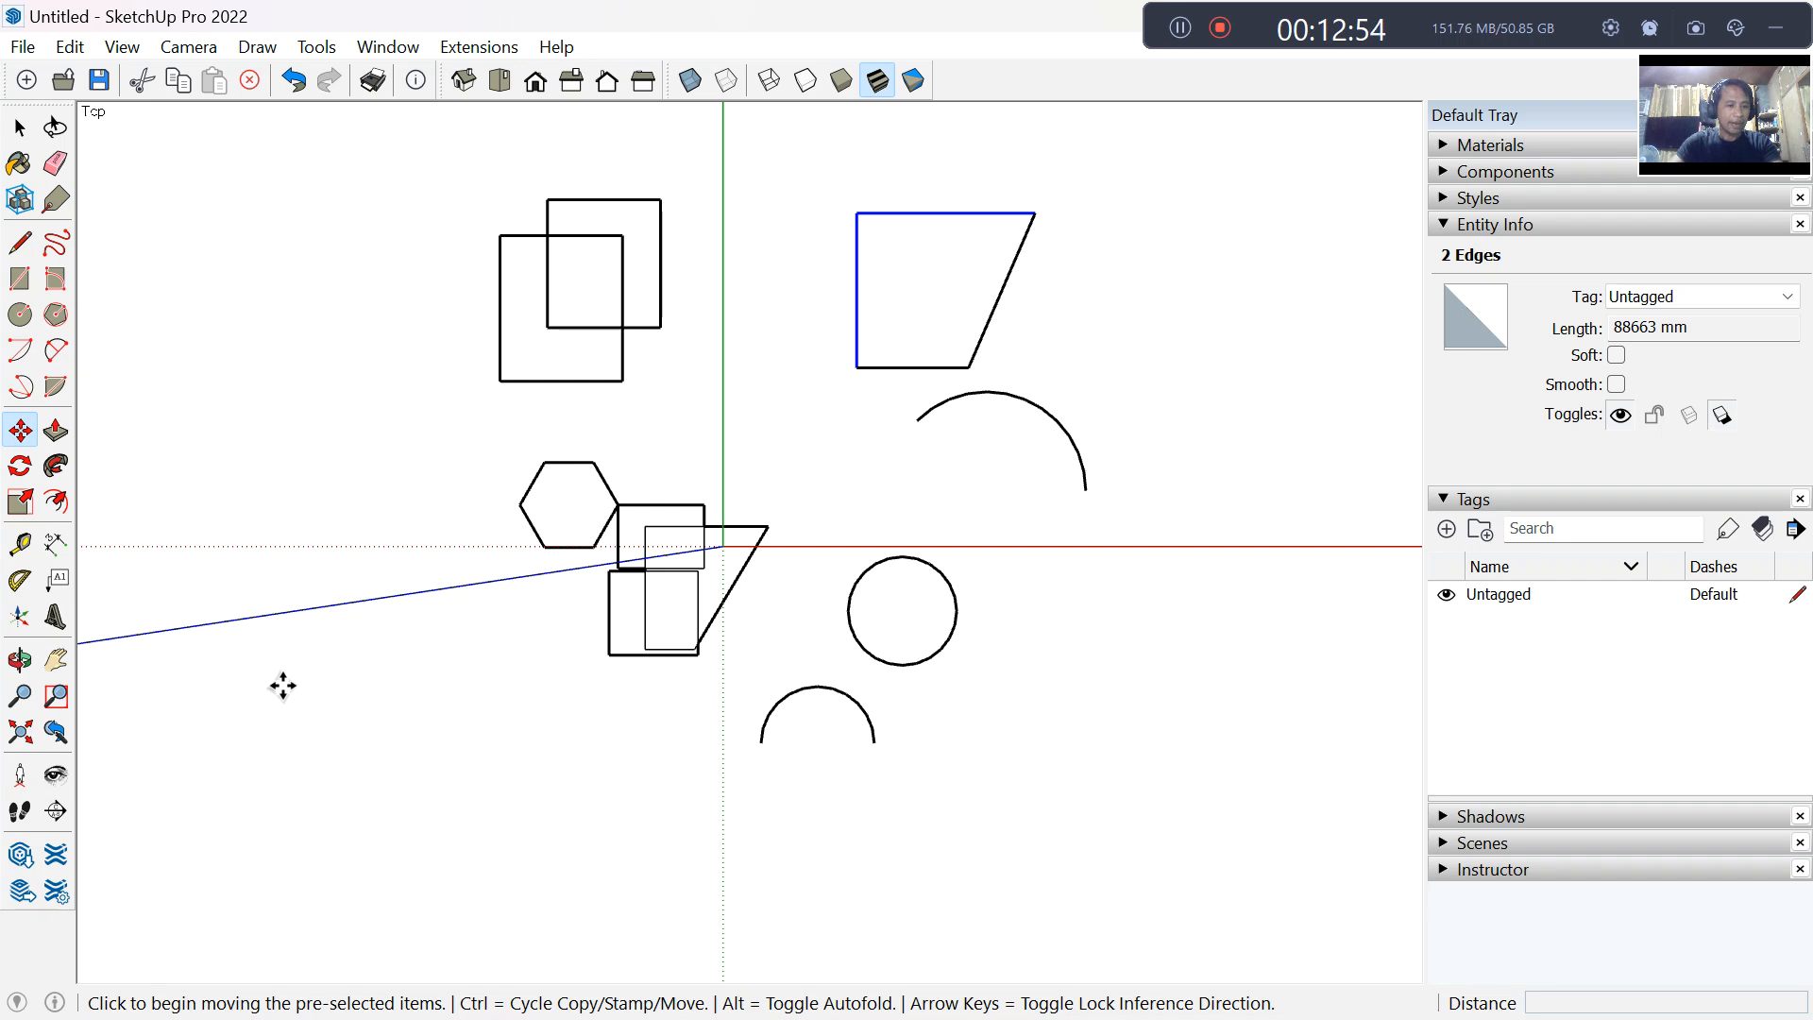
# Step: Change the magnification with the Zoom tool, and use Zoom Window to frame all the drawn shapes
pyautogui.click(23, 697)
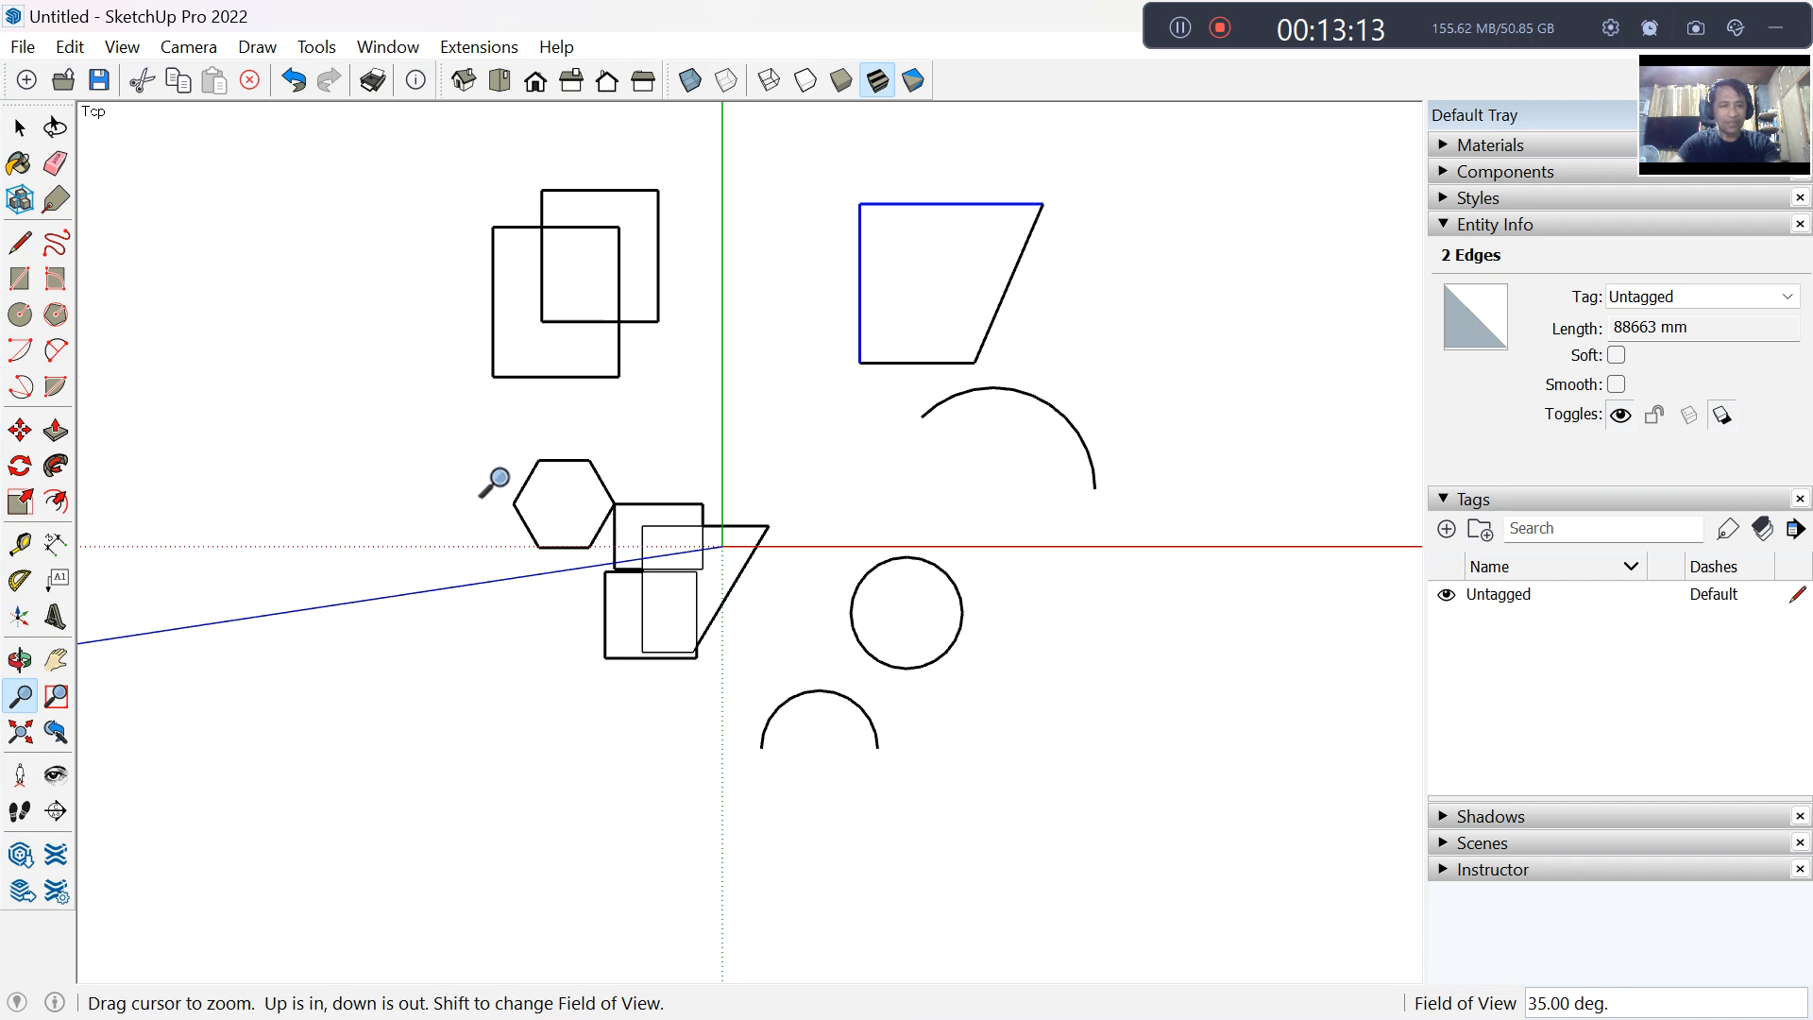
pyautogui.moveTo(494, 482); pyautogui.dragTo(813, 465)
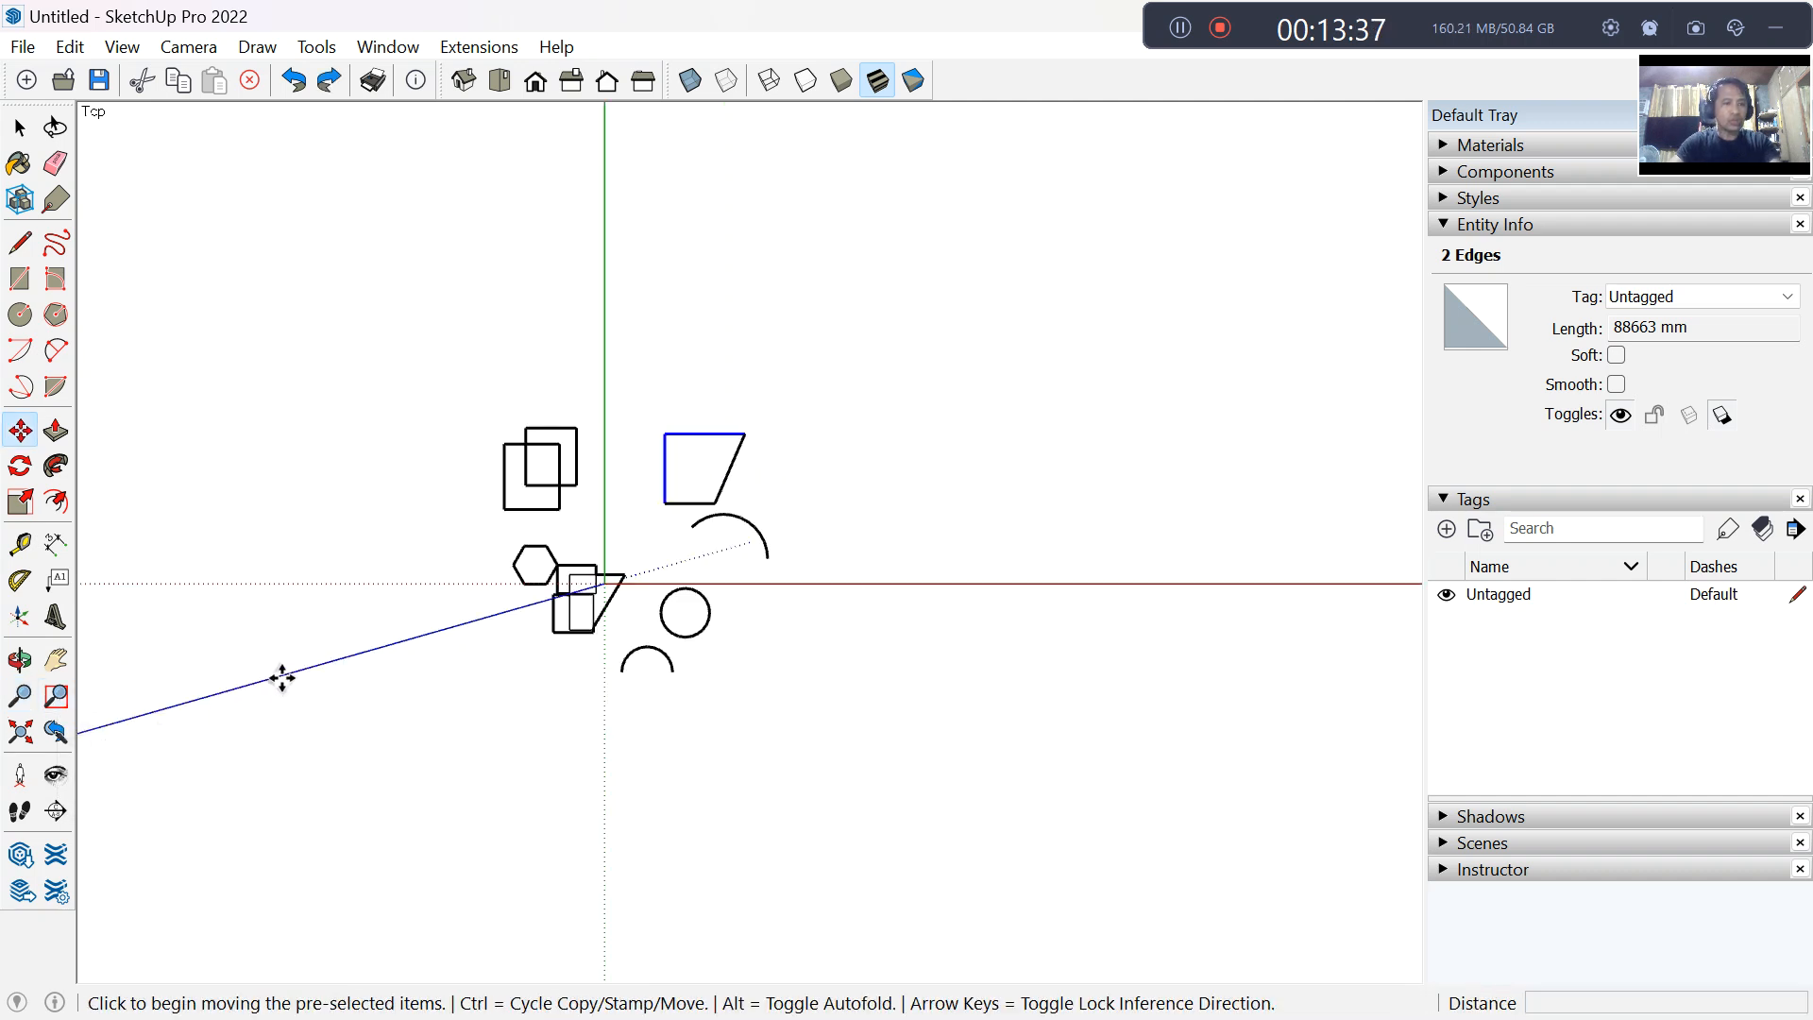
pyautogui.click(57, 699)
pyautogui.moveTo(454, 381); pyautogui.dragTo(808, 722)
pyautogui.scroll(-3, 835, 547)
pyautogui.scroll(-3, 836, 547)
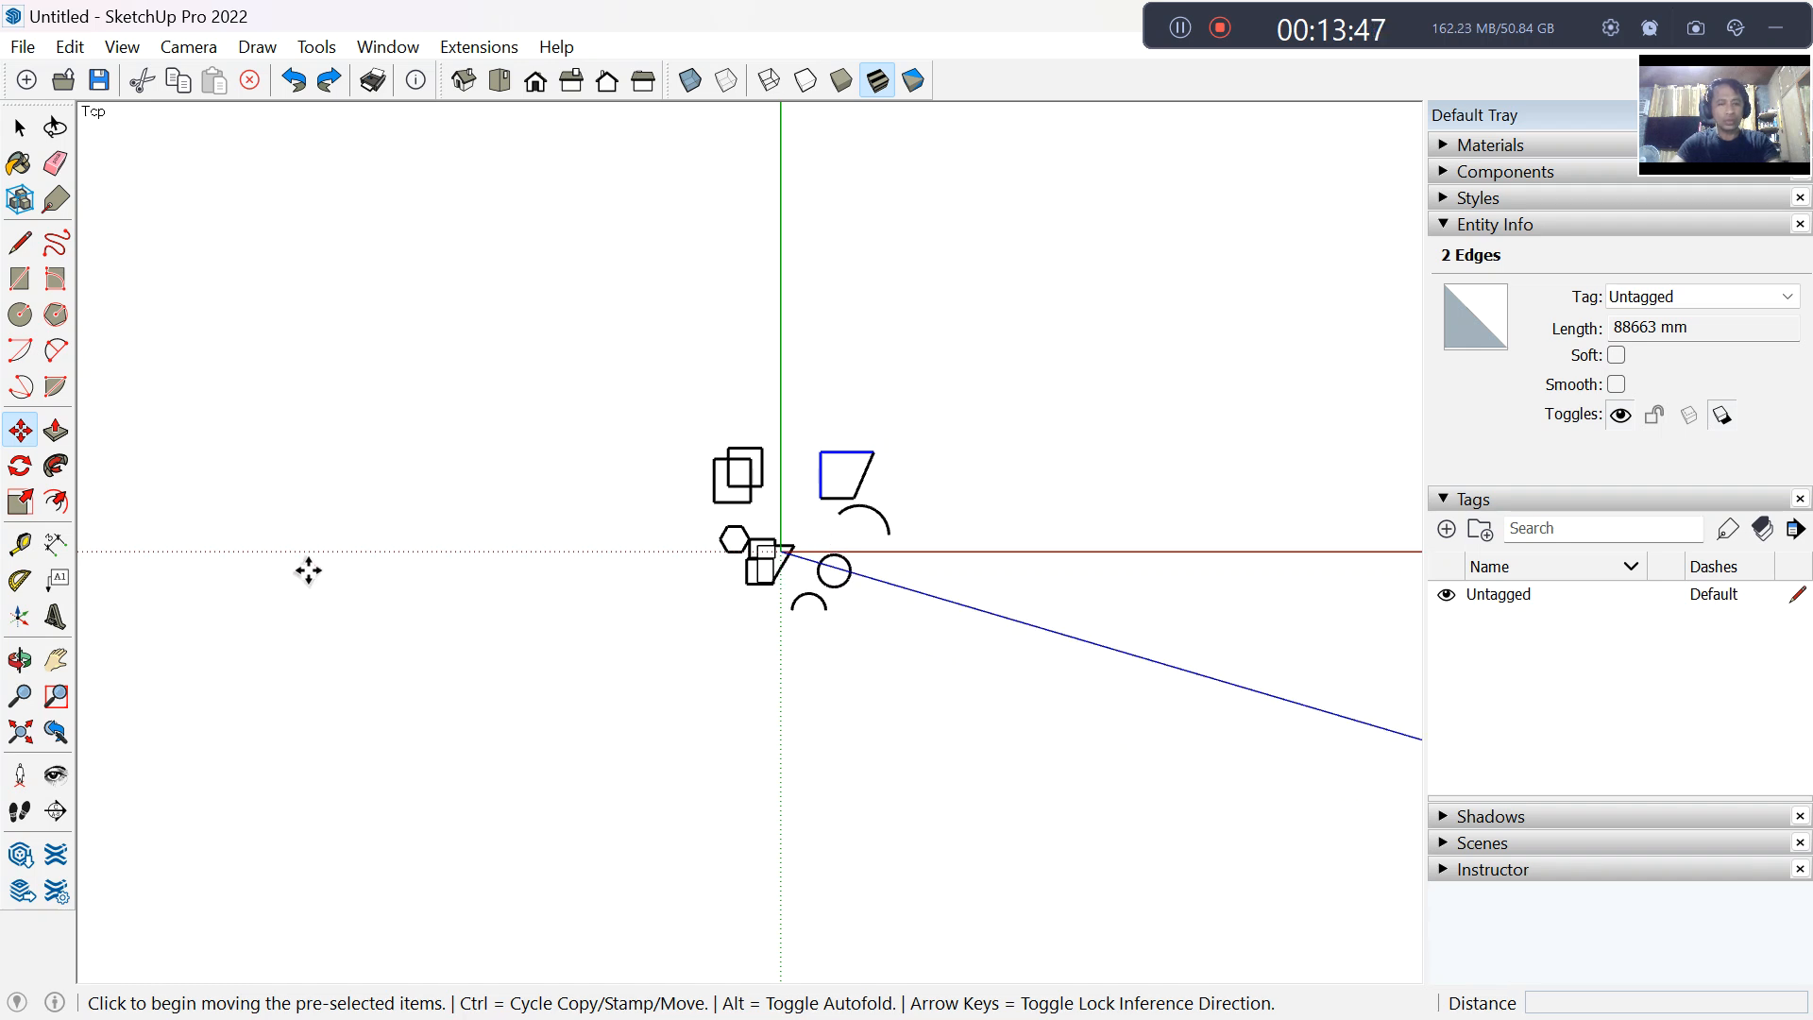
# Step: Fit the whole drawing in the view with Zoom Extents, and zoom back out to leave space around the shapes
pyautogui.press('space')
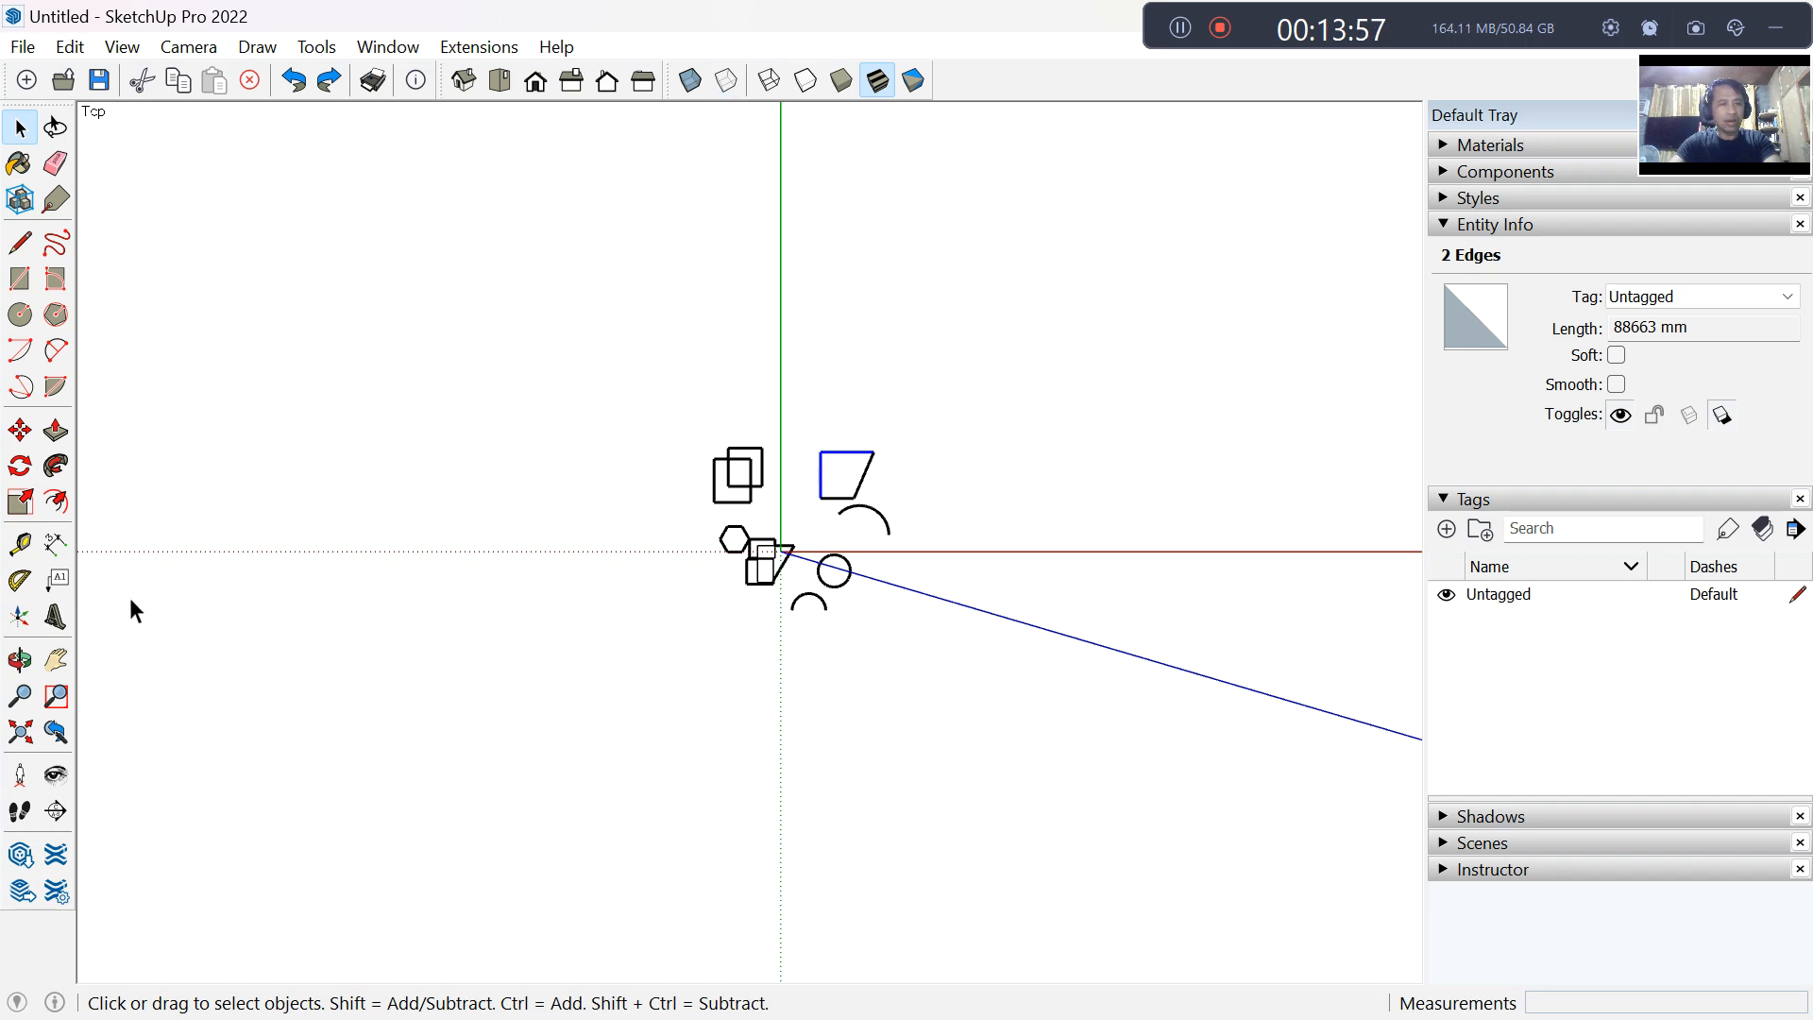
pyautogui.click(21, 734)
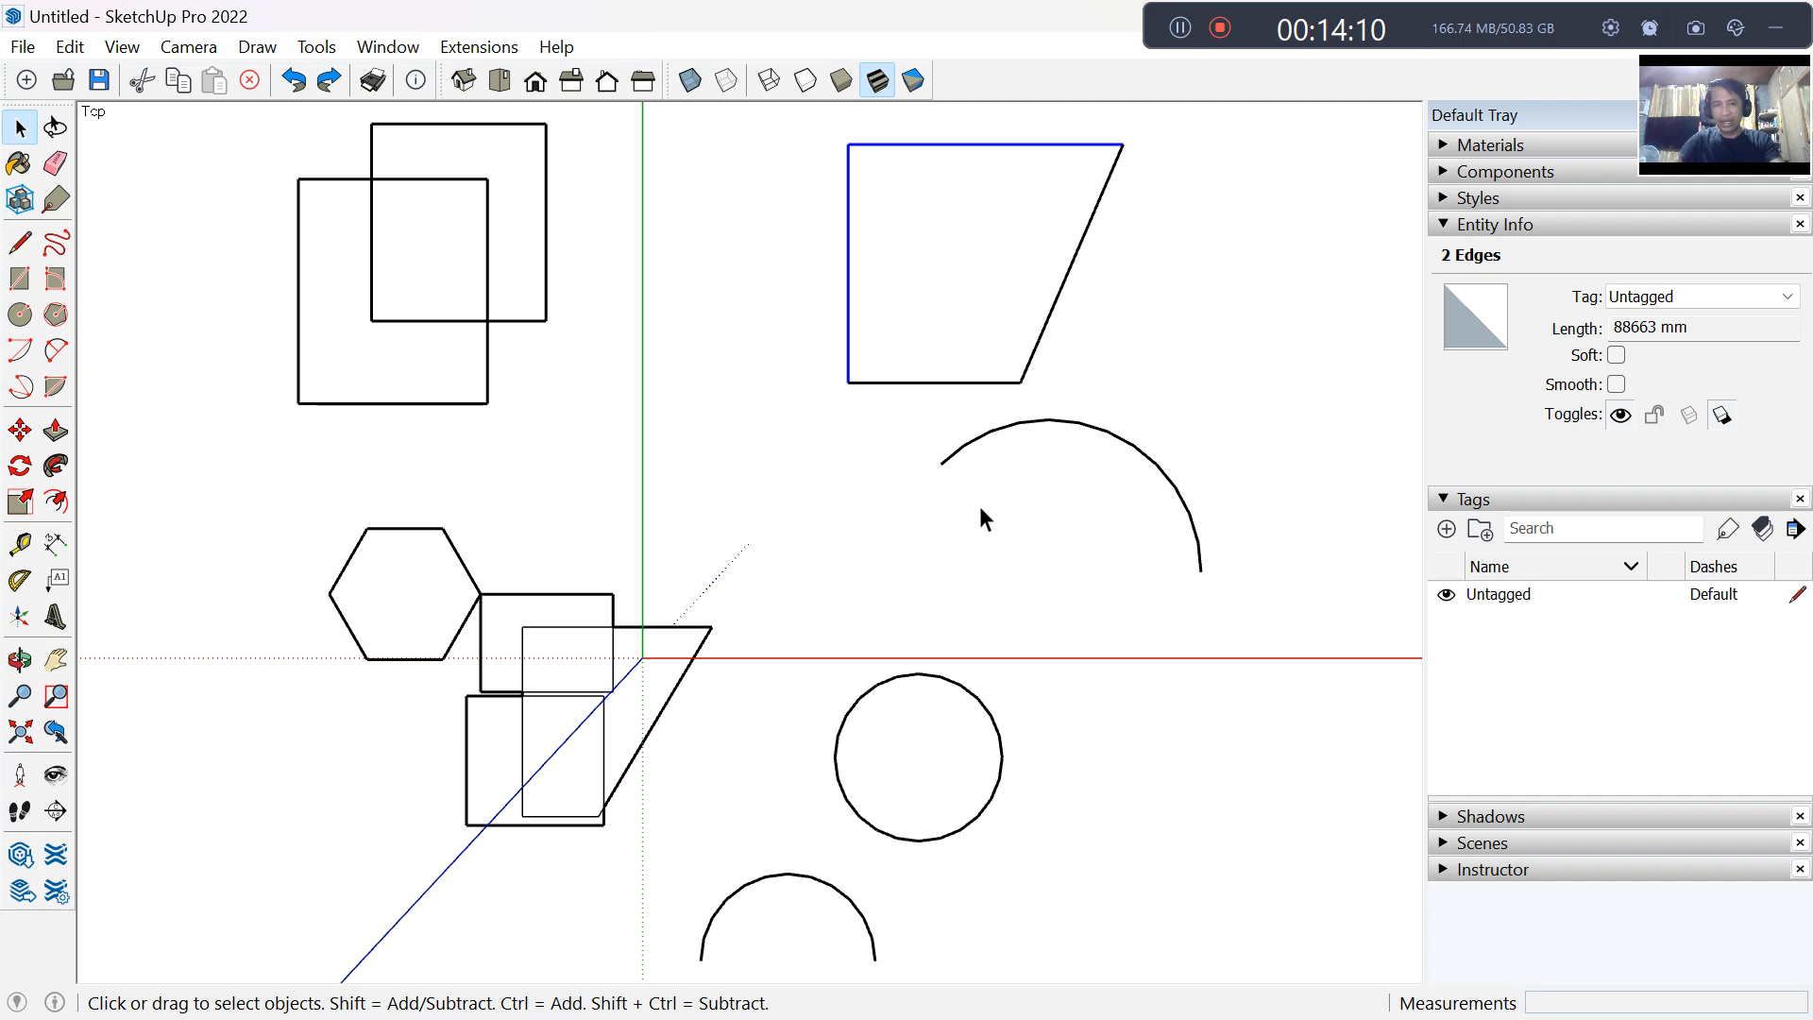
pyautogui.scroll(-4, 985, 508)
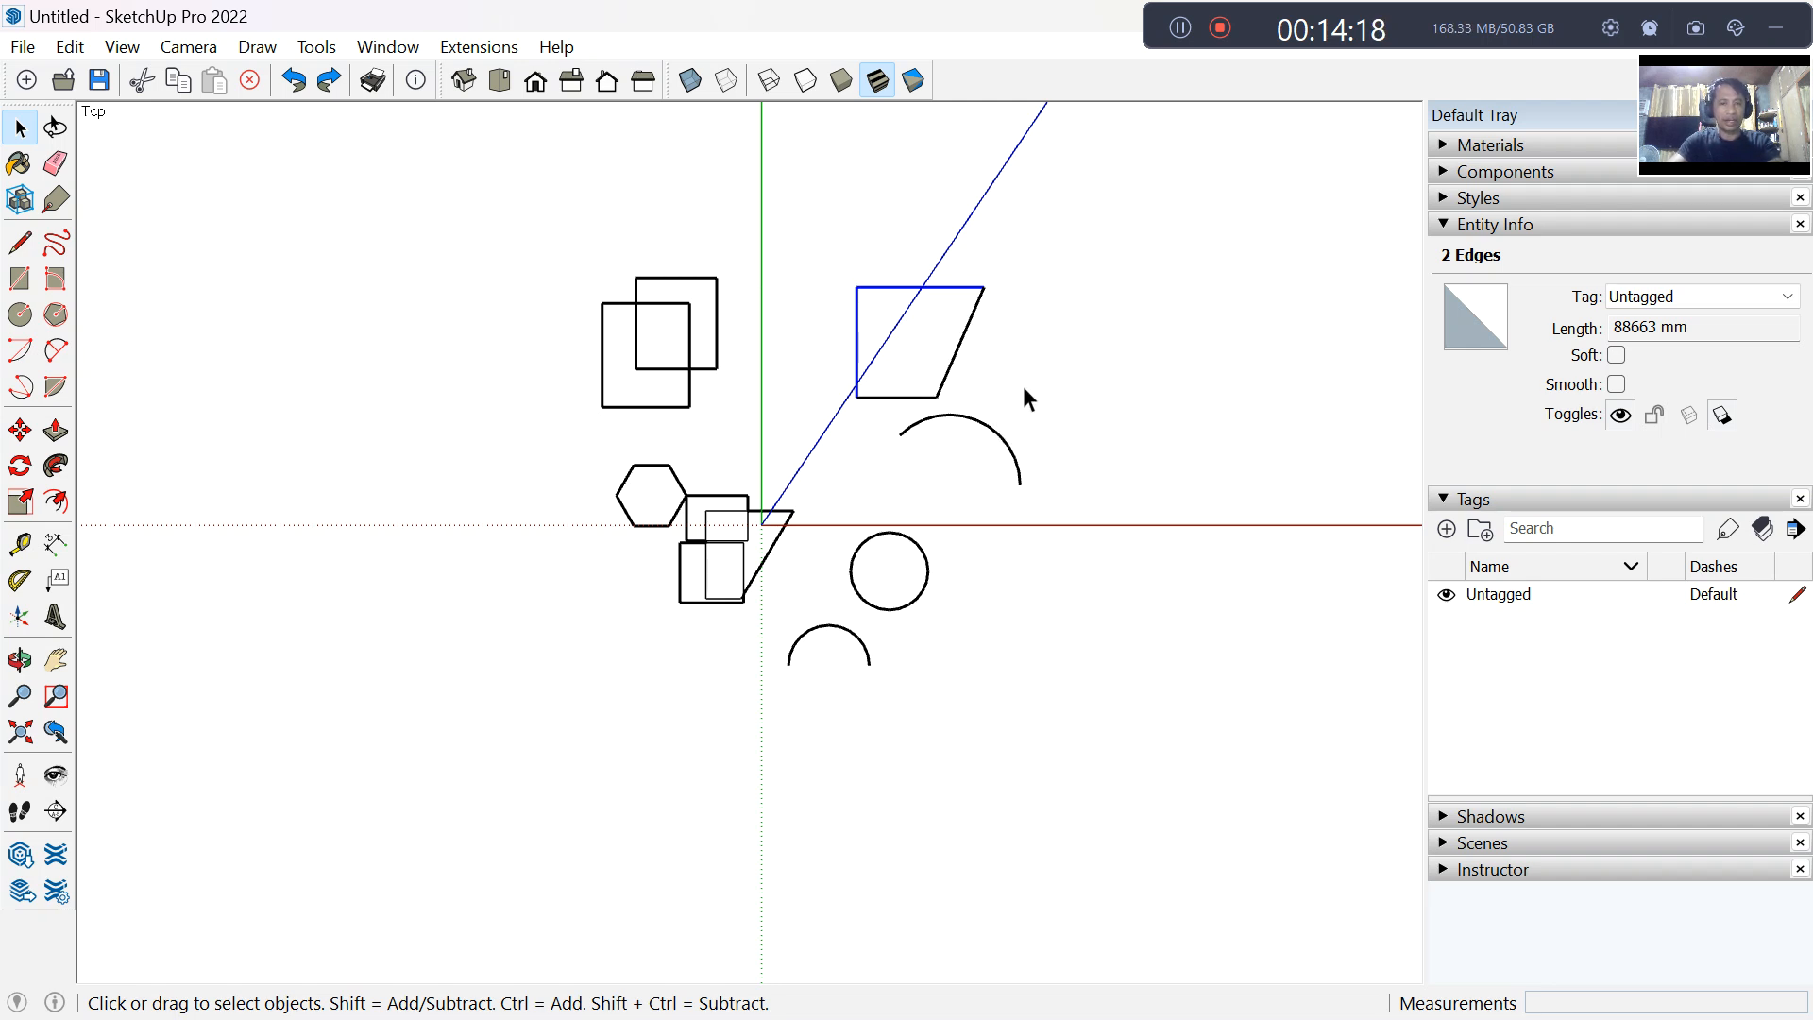
# Step: Pan the drawing sideways across the view and clear the selection of the two edges
pyautogui.click(56, 661)
pyautogui.moveTo(859, 480); pyautogui.dragTo(804, 501)
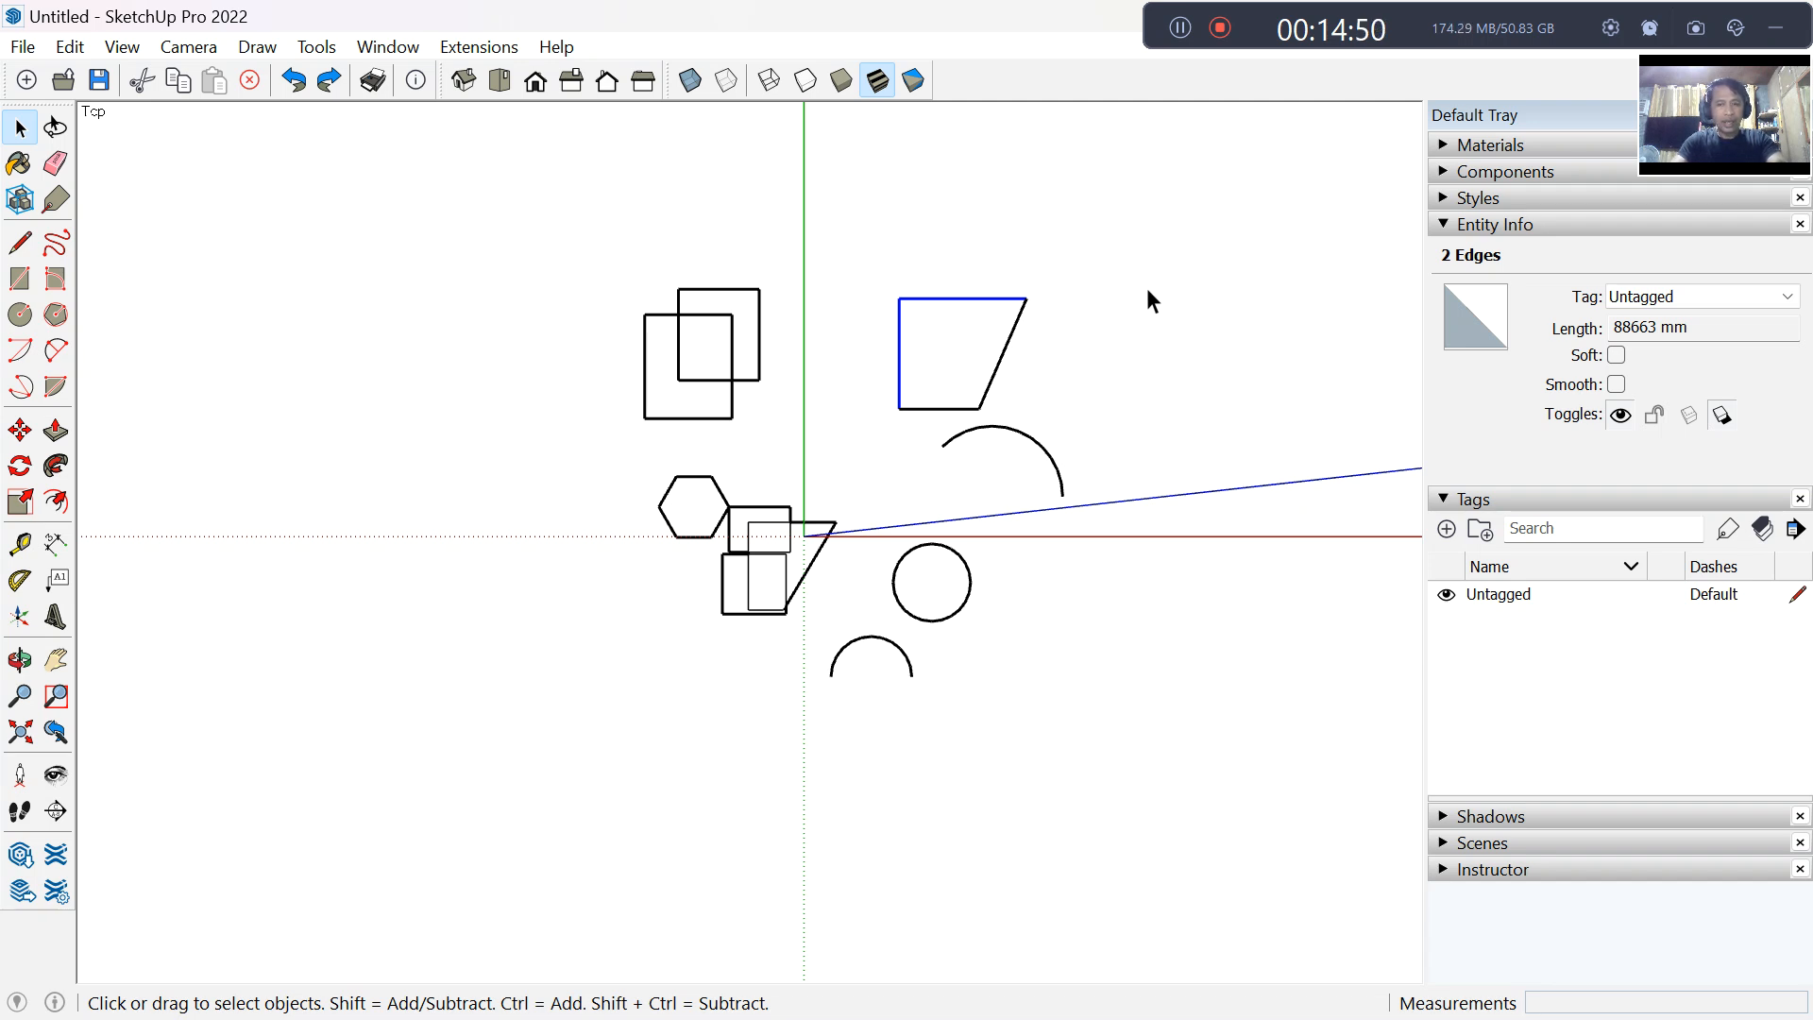
pyautogui.moveTo(1153, 292); pyautogui.dragTo(1036, 296, button='middle')
pyautogui.press('space')
pyautogui.click(1036, 303)
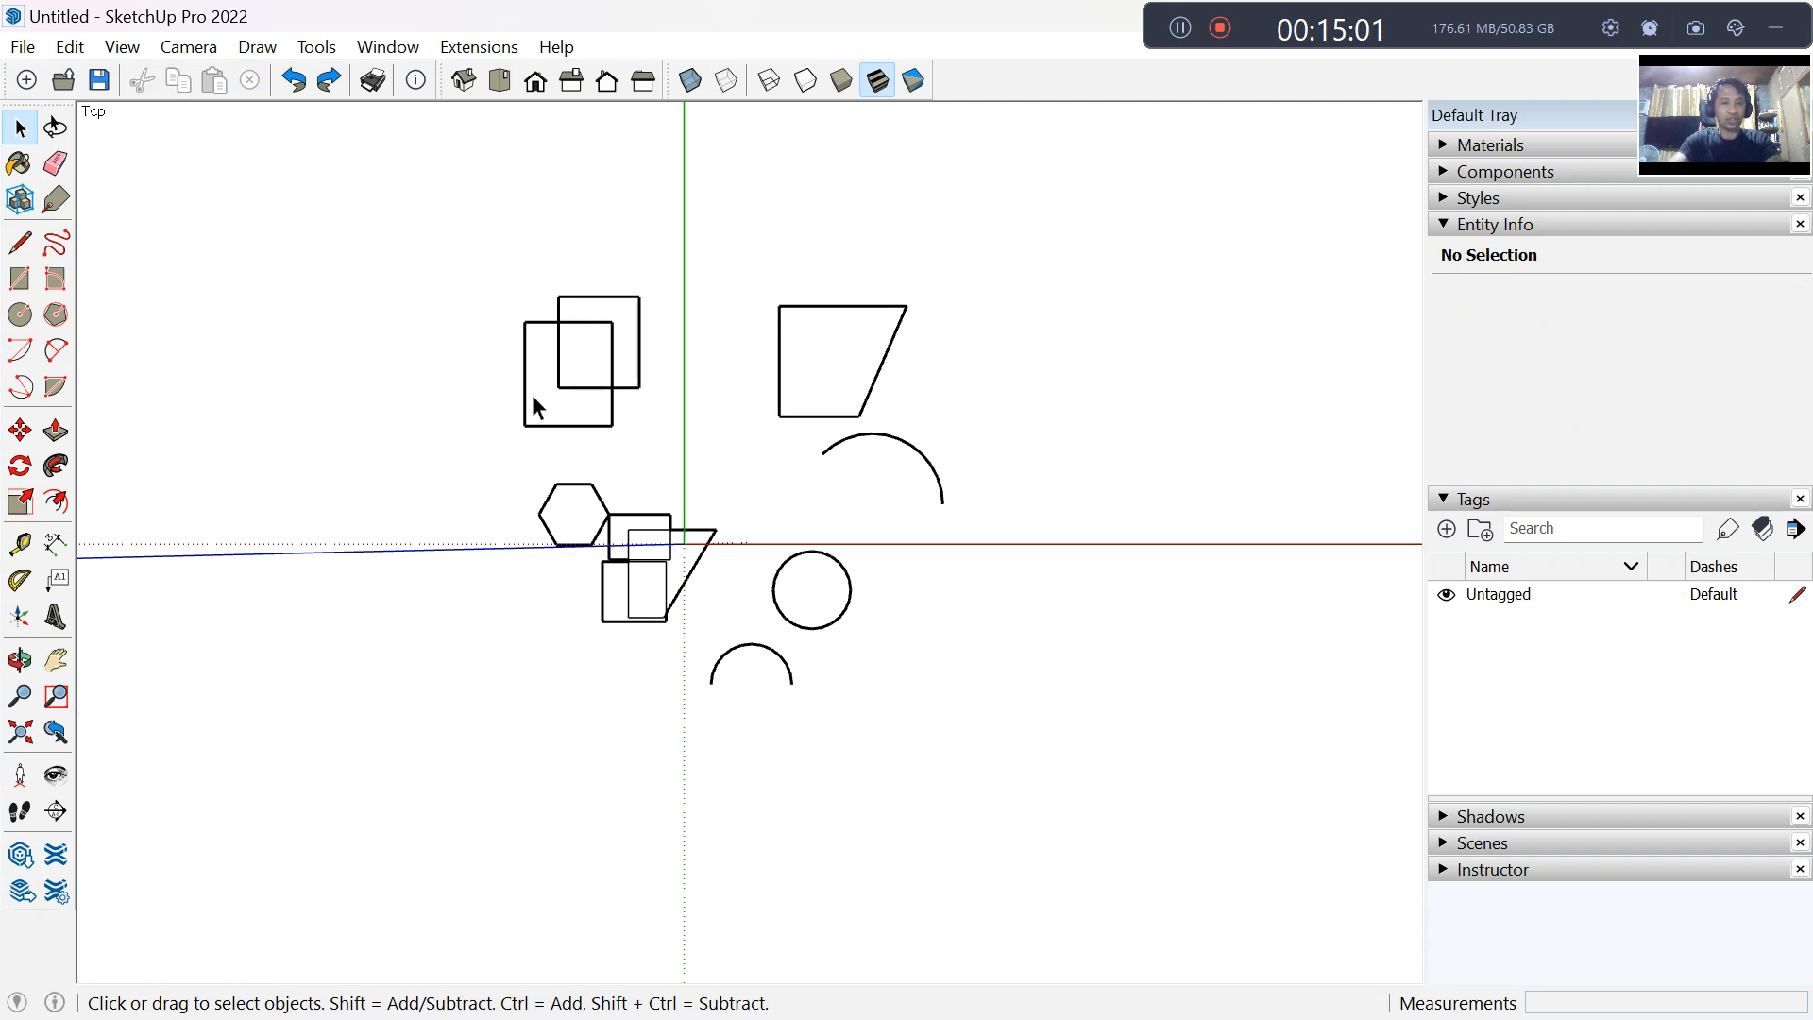
# Step: Tilt the flat drawing into a 3D view with the Orbit tool, and return to the standard Top view
pyautogui.click(20, 658)
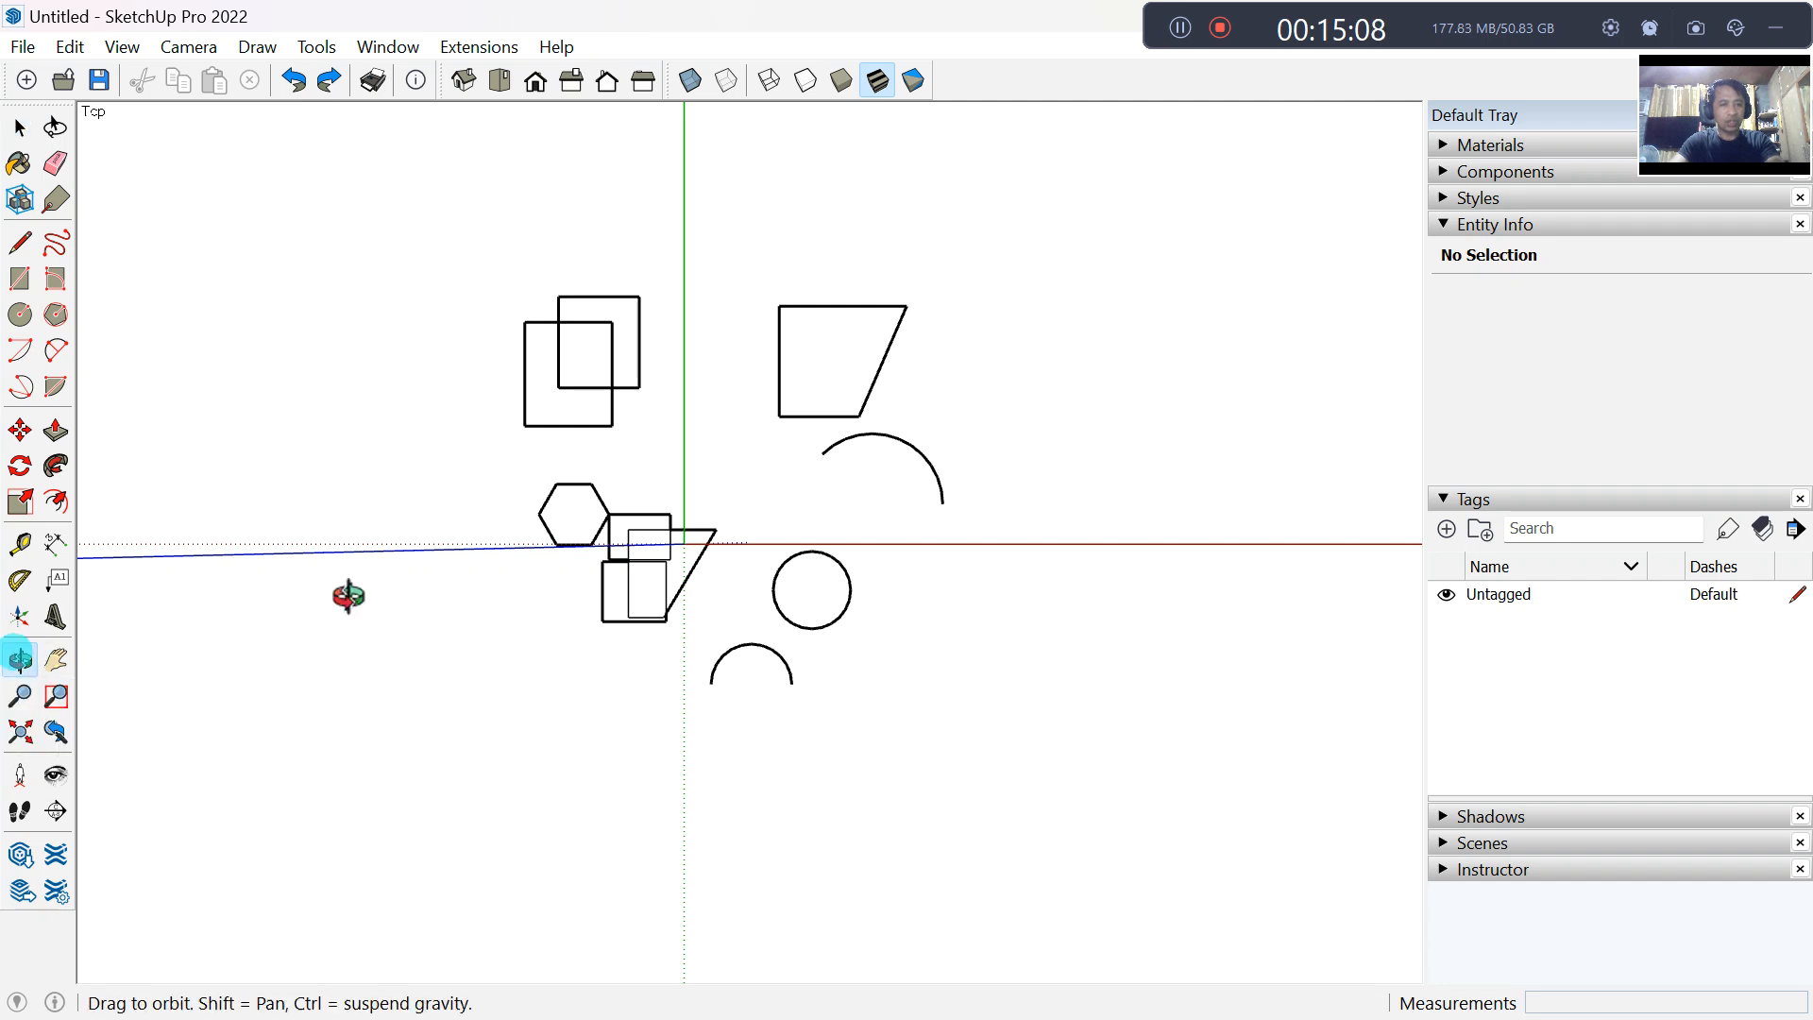
pyautogui.moveTo(789, 523); pyautogui.dragTo(910, 632)
pyautogui.press('space')
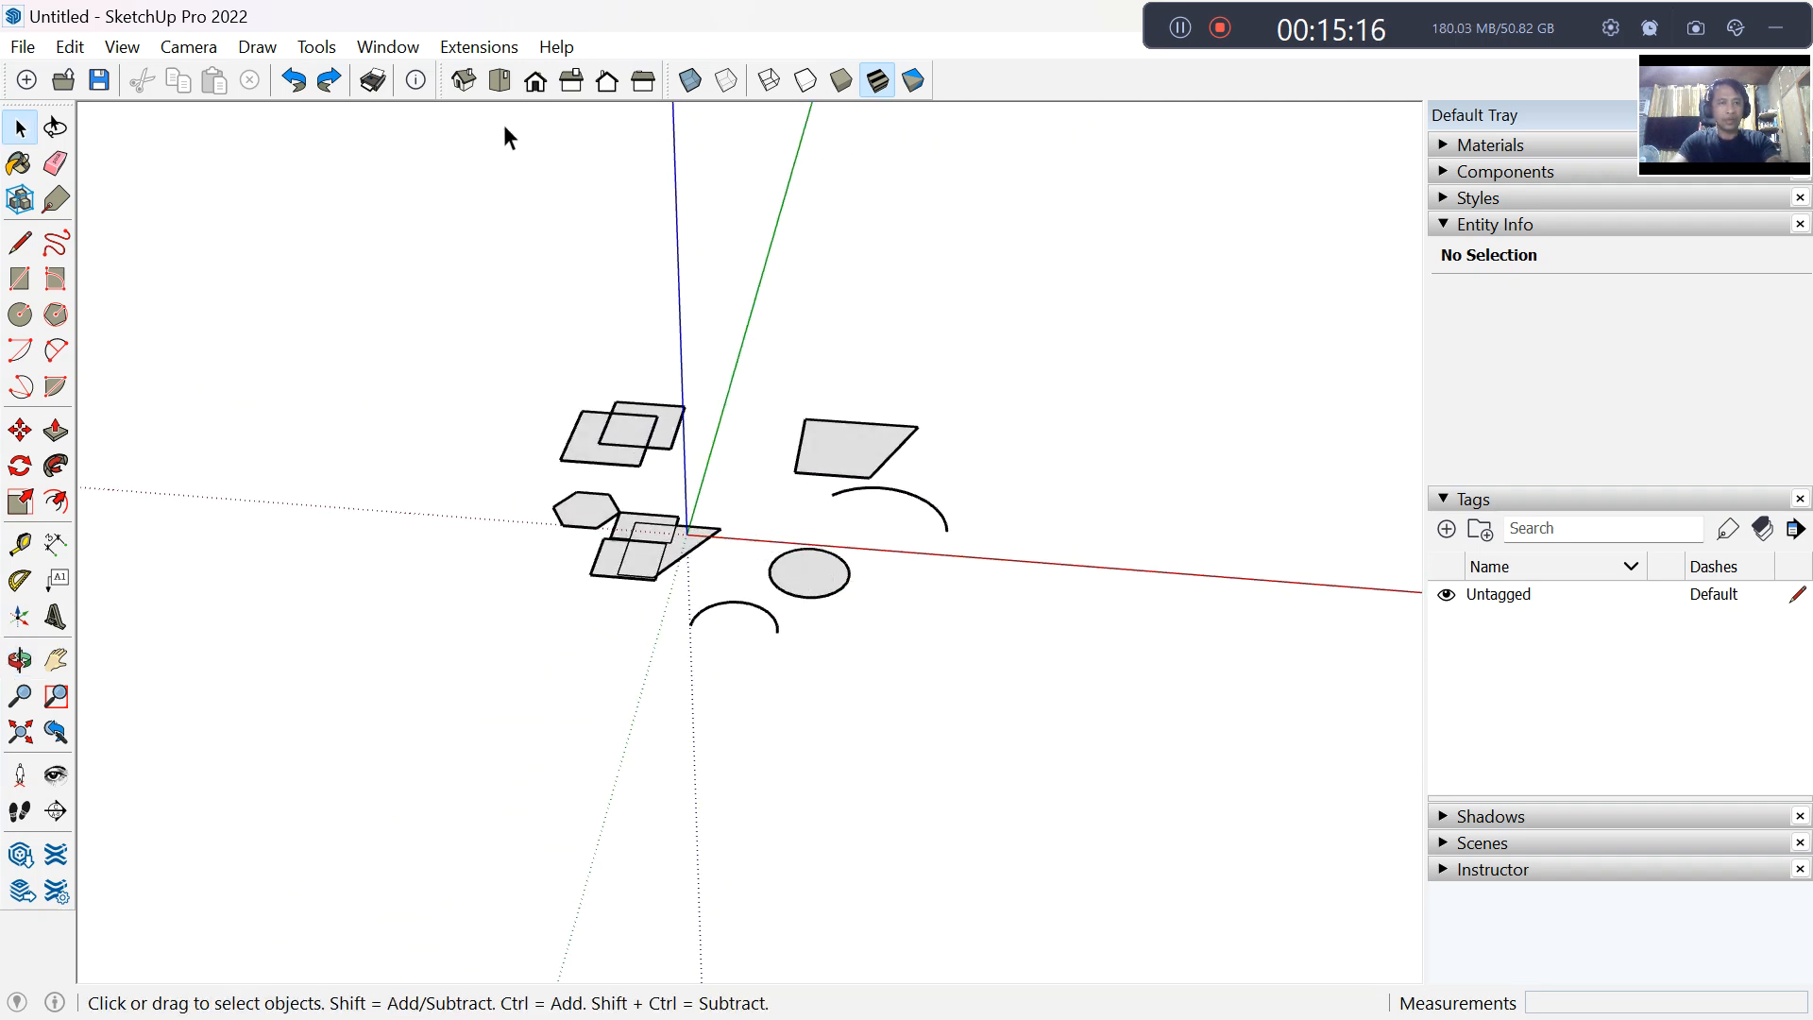
pyautogui.click(499, 80)
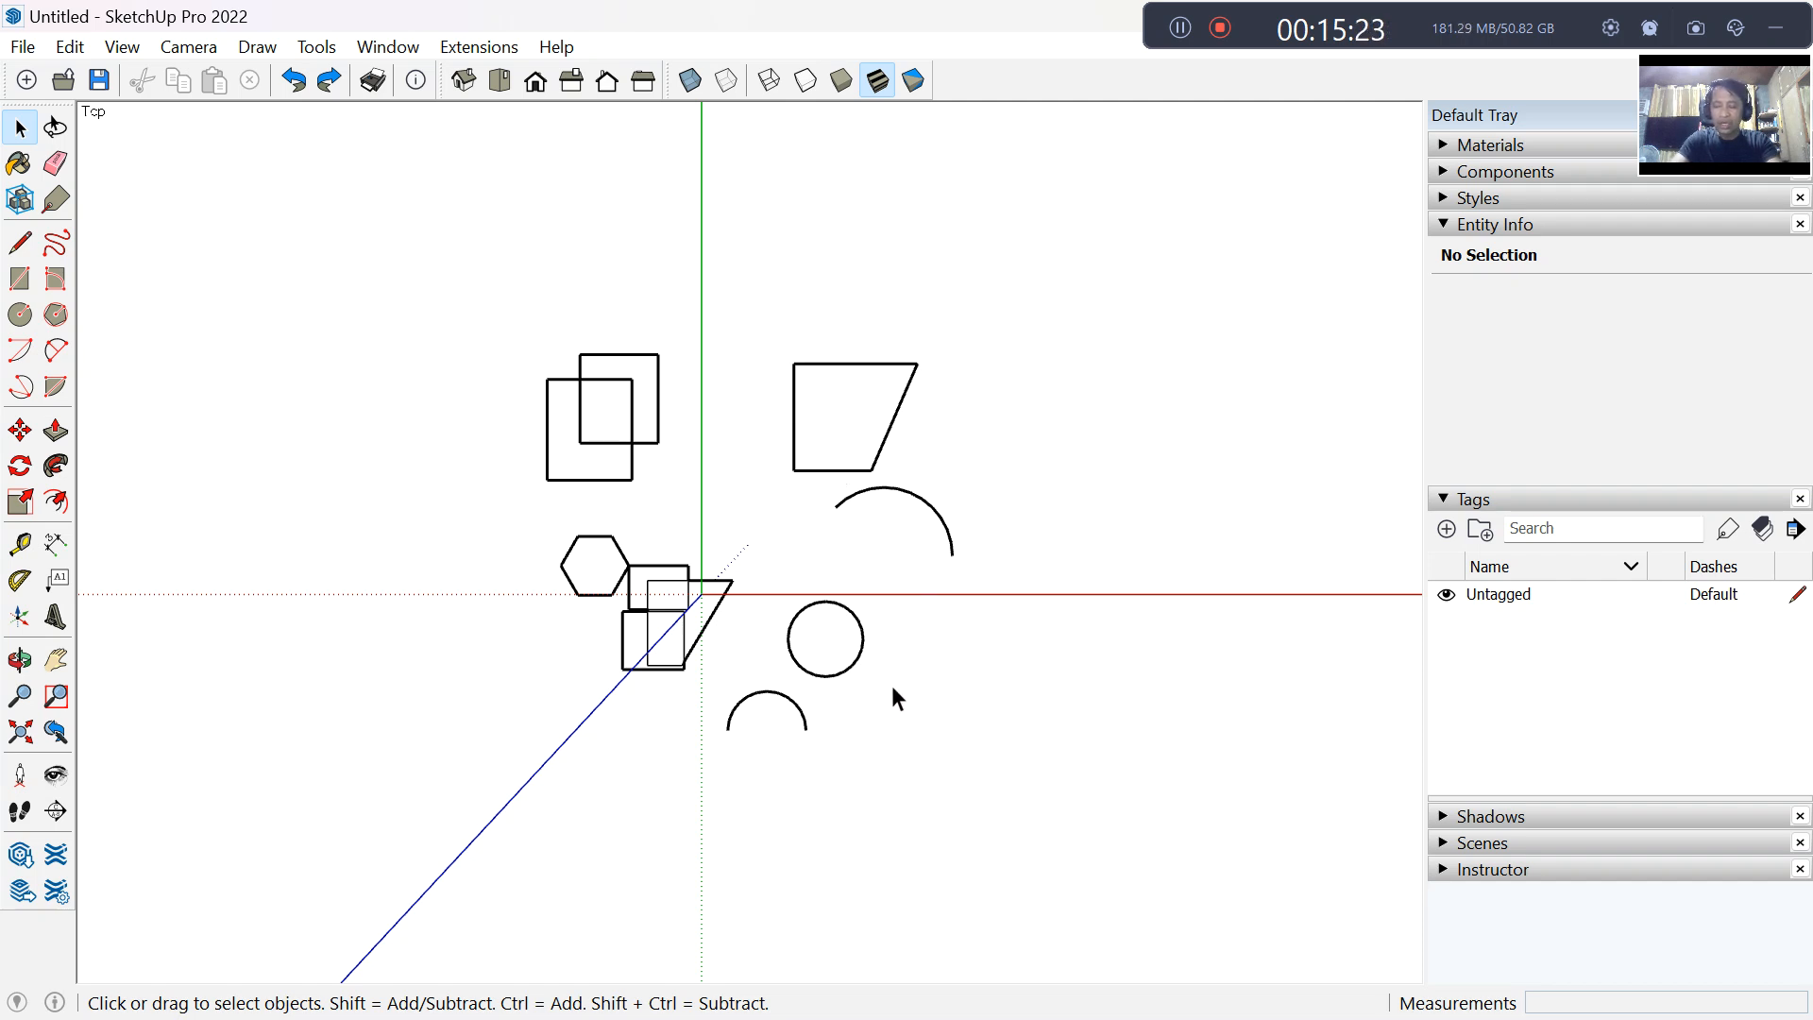
# Step: Orbit from the Top view to an oblique view, and inspect the shapes around the origin at closer and wider zoom
pyautogui.moveTo(909, 715); pyautogui.dragTo(876, 581, button='middle')
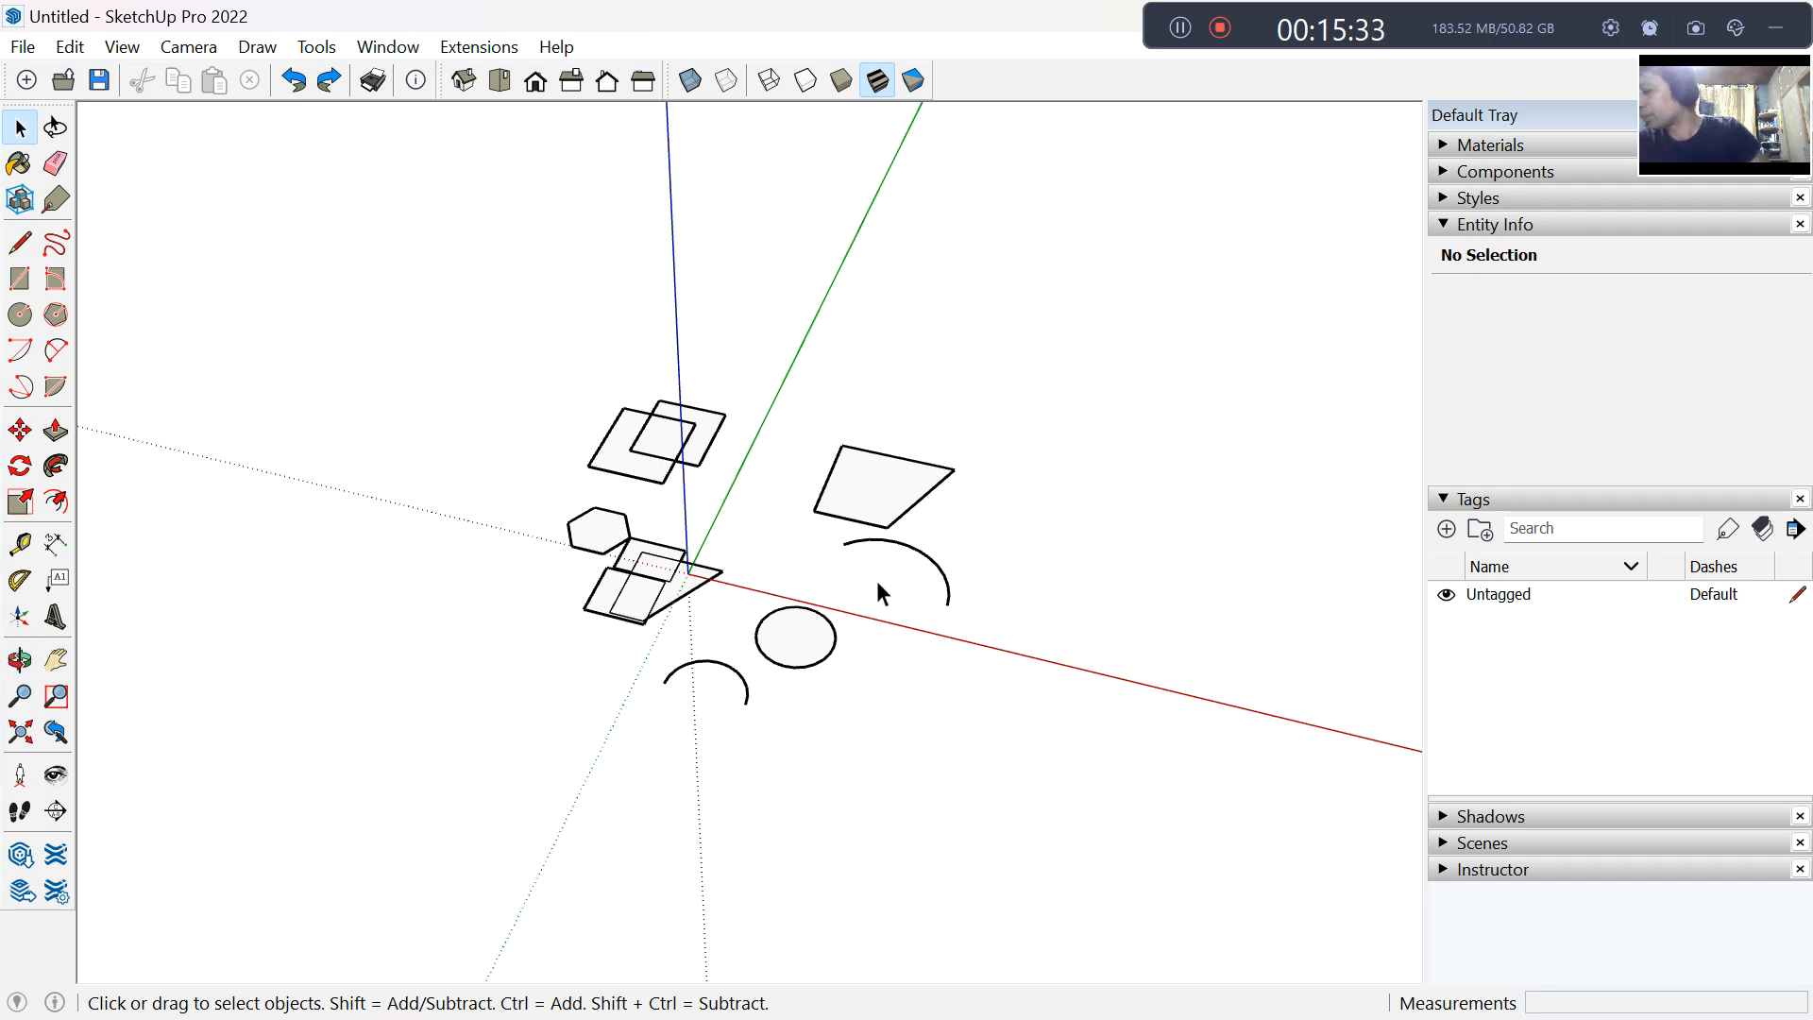
pyautogui.scroll(2, 848, 671)
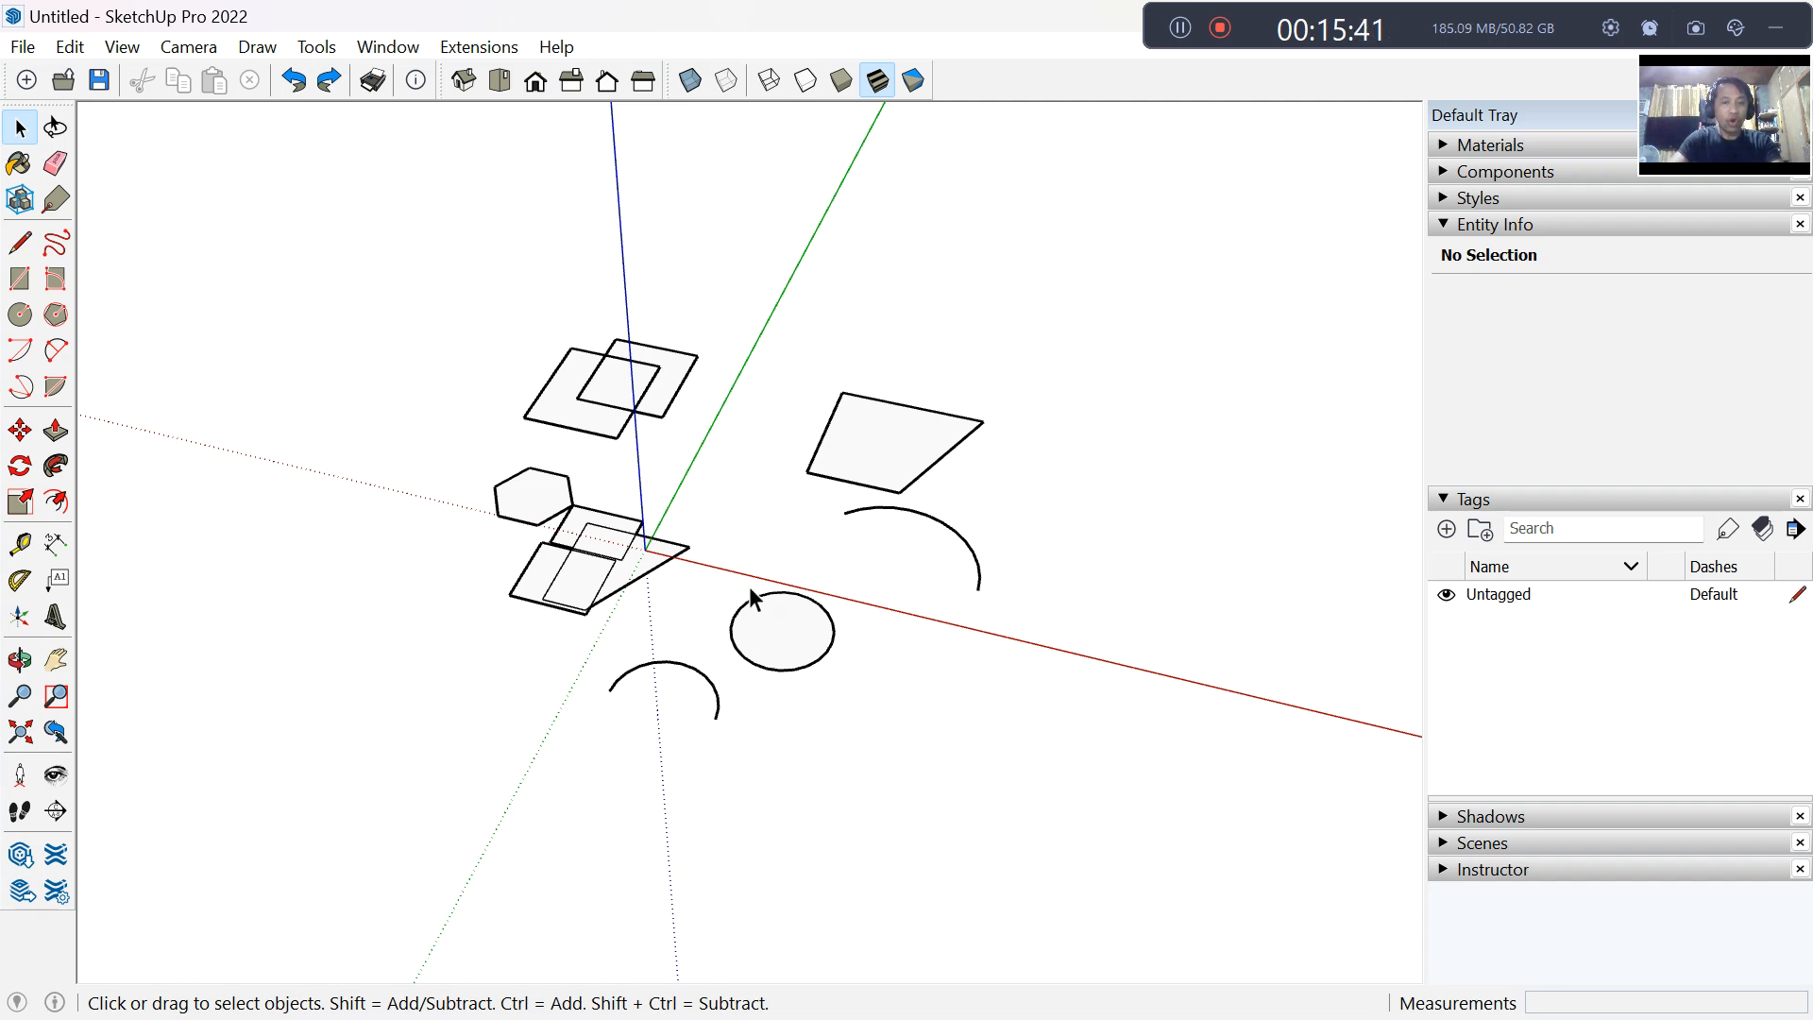
pyautogui.scroll(2, 733, 567)
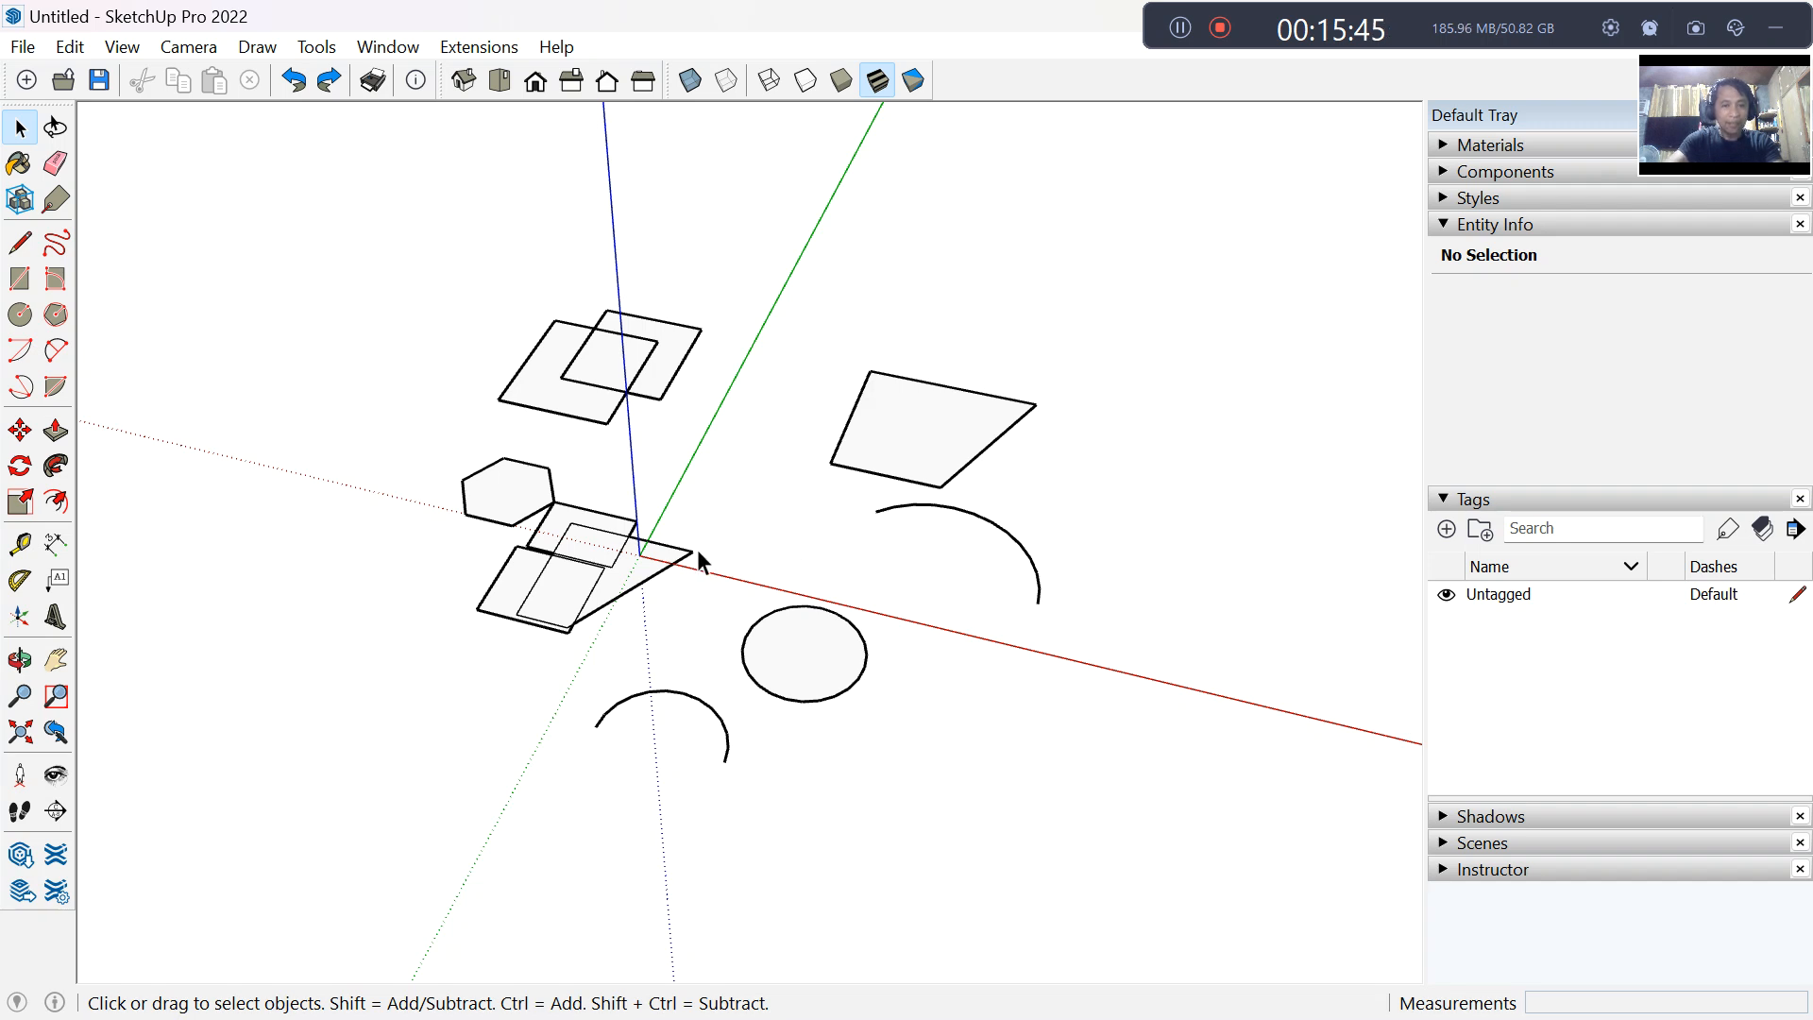
pyautogui.scroll(2, 703, 565)
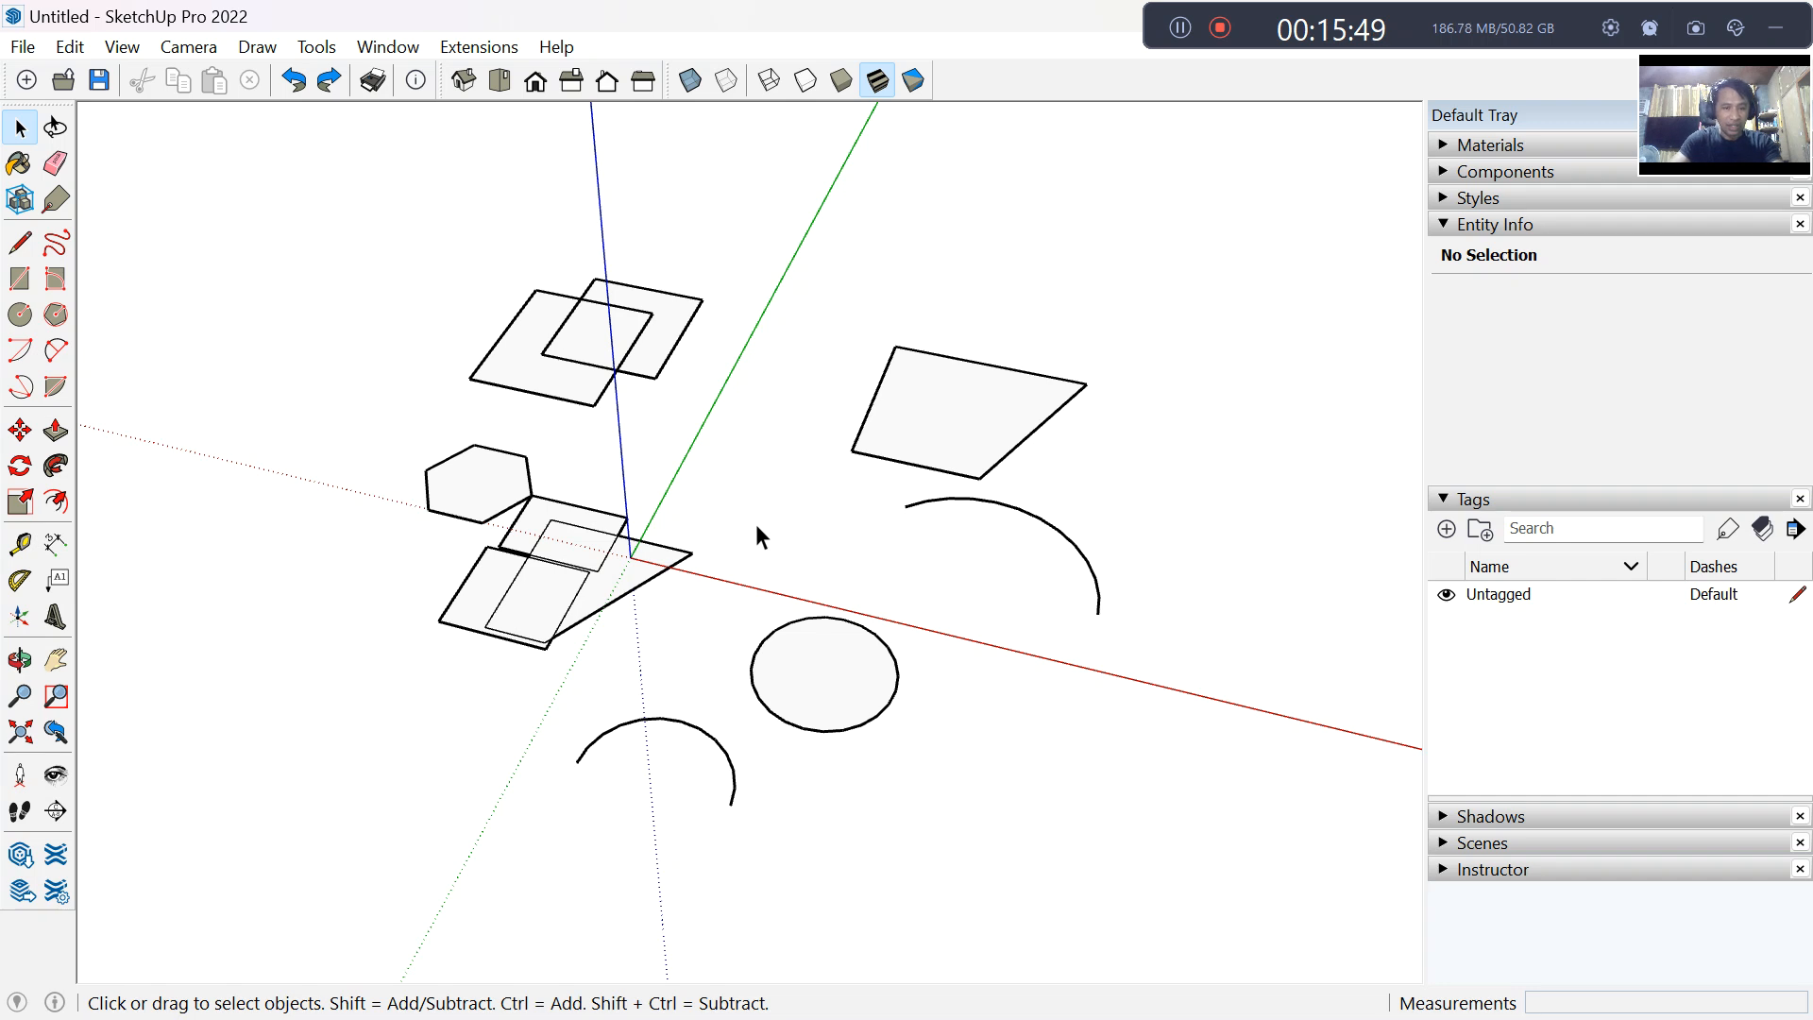
pyautogui.scroll(-3, 766, 524)
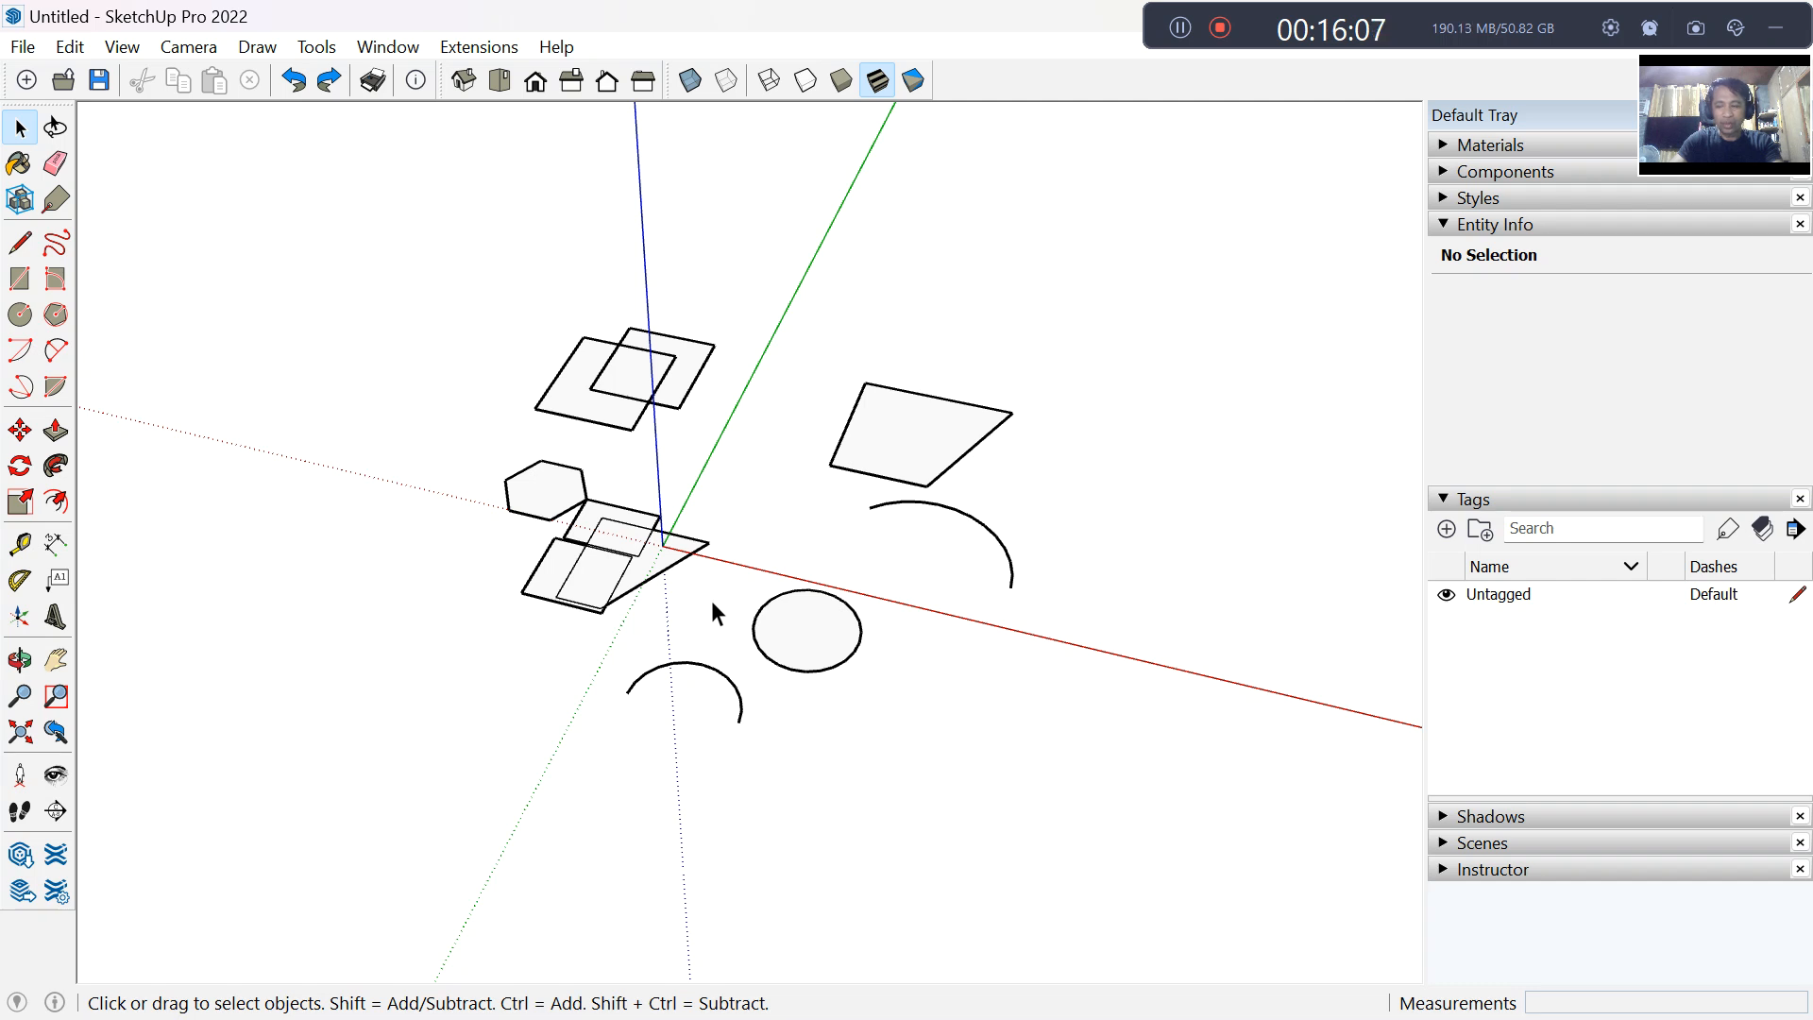
# Step: Orbit the model to inspect the shapes from underneath, and bring it back to an oblique view from above
pyautogui.moveTo(710, 605); pyautogui.dragTo(773, 619, button='middle')
pyautogui.press('o')
pyautogui.moveTo(772, 620); pyautogui.dragTo(777, 538)
pyautogui.moveTo(777, 538); pyautogui.dragTo(756, 602, button='middle')
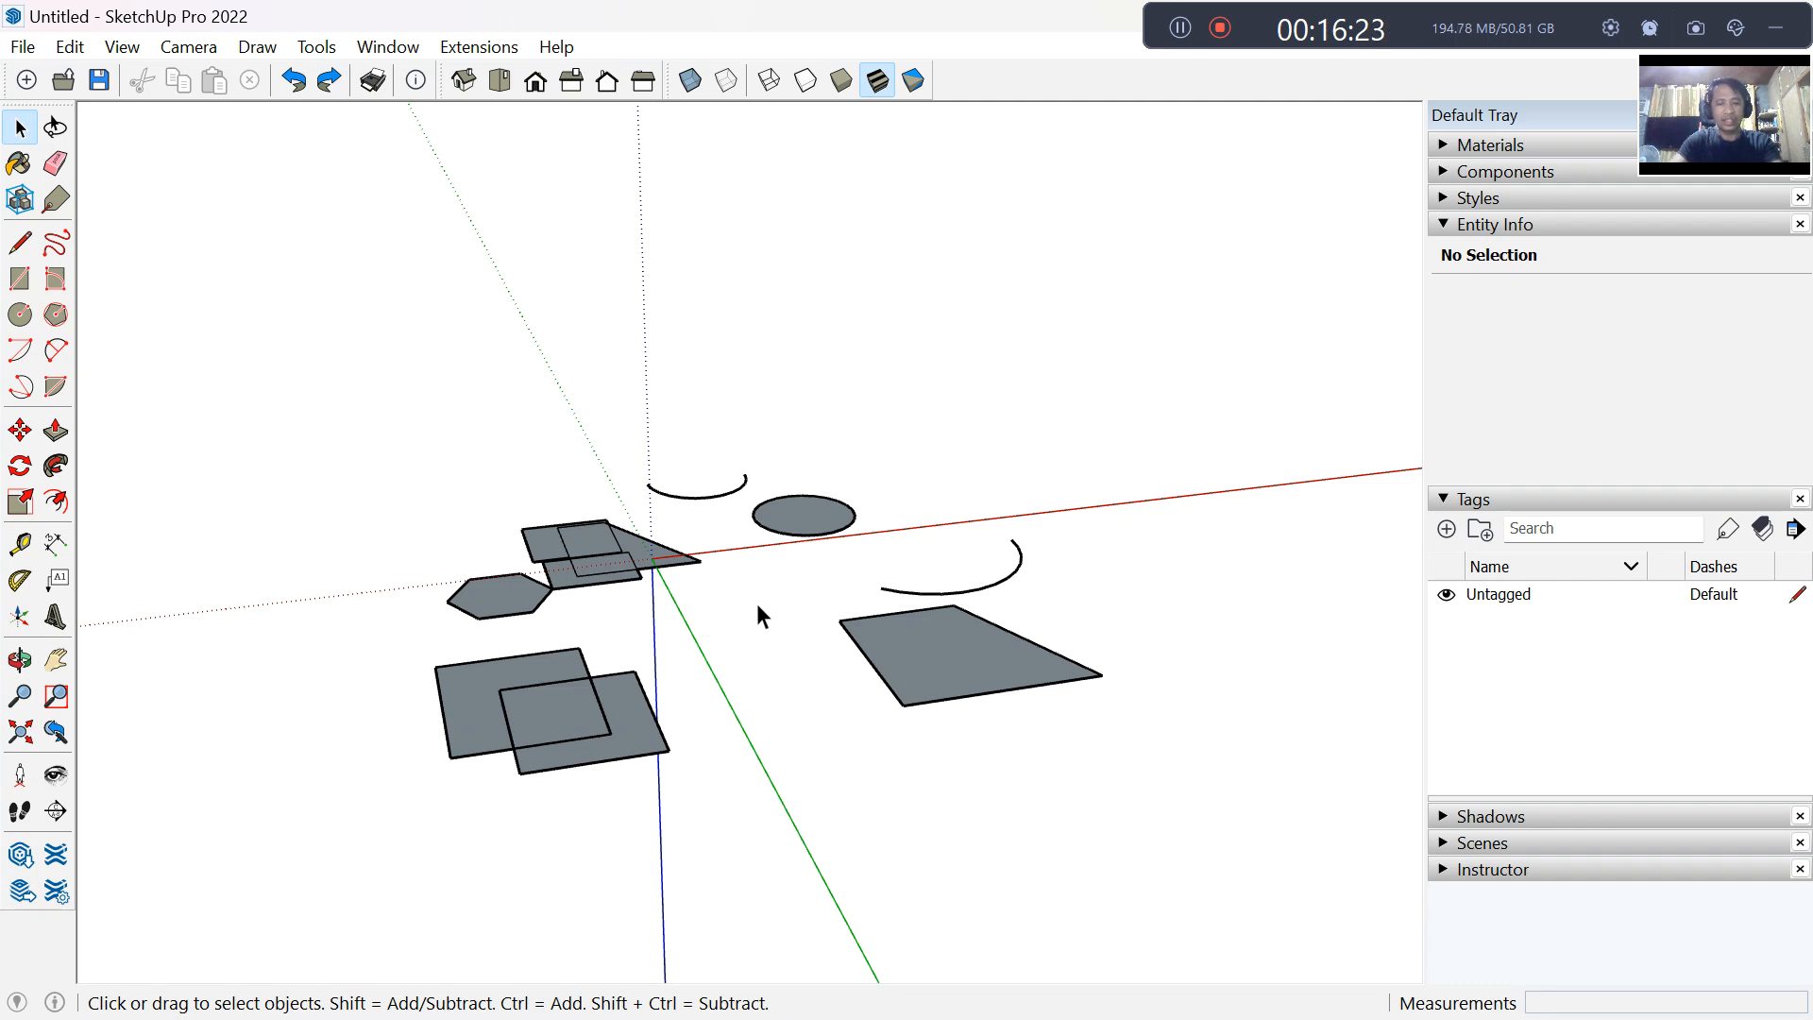
pyautogui.moveTo(761, 648)
pyautogui.mouseDown(button='middle')
pyautogui.moveTo(777, 587)
pyautogui.moveTo(795, 679)
pyautogui.moveTo(809, 400)
pyautogui.moveTo(776, 601)
pyautogui.moveTo(799, 427)
pyautogui.moveTo(790, 478)
pyautogui.mouseUp(button='middle')
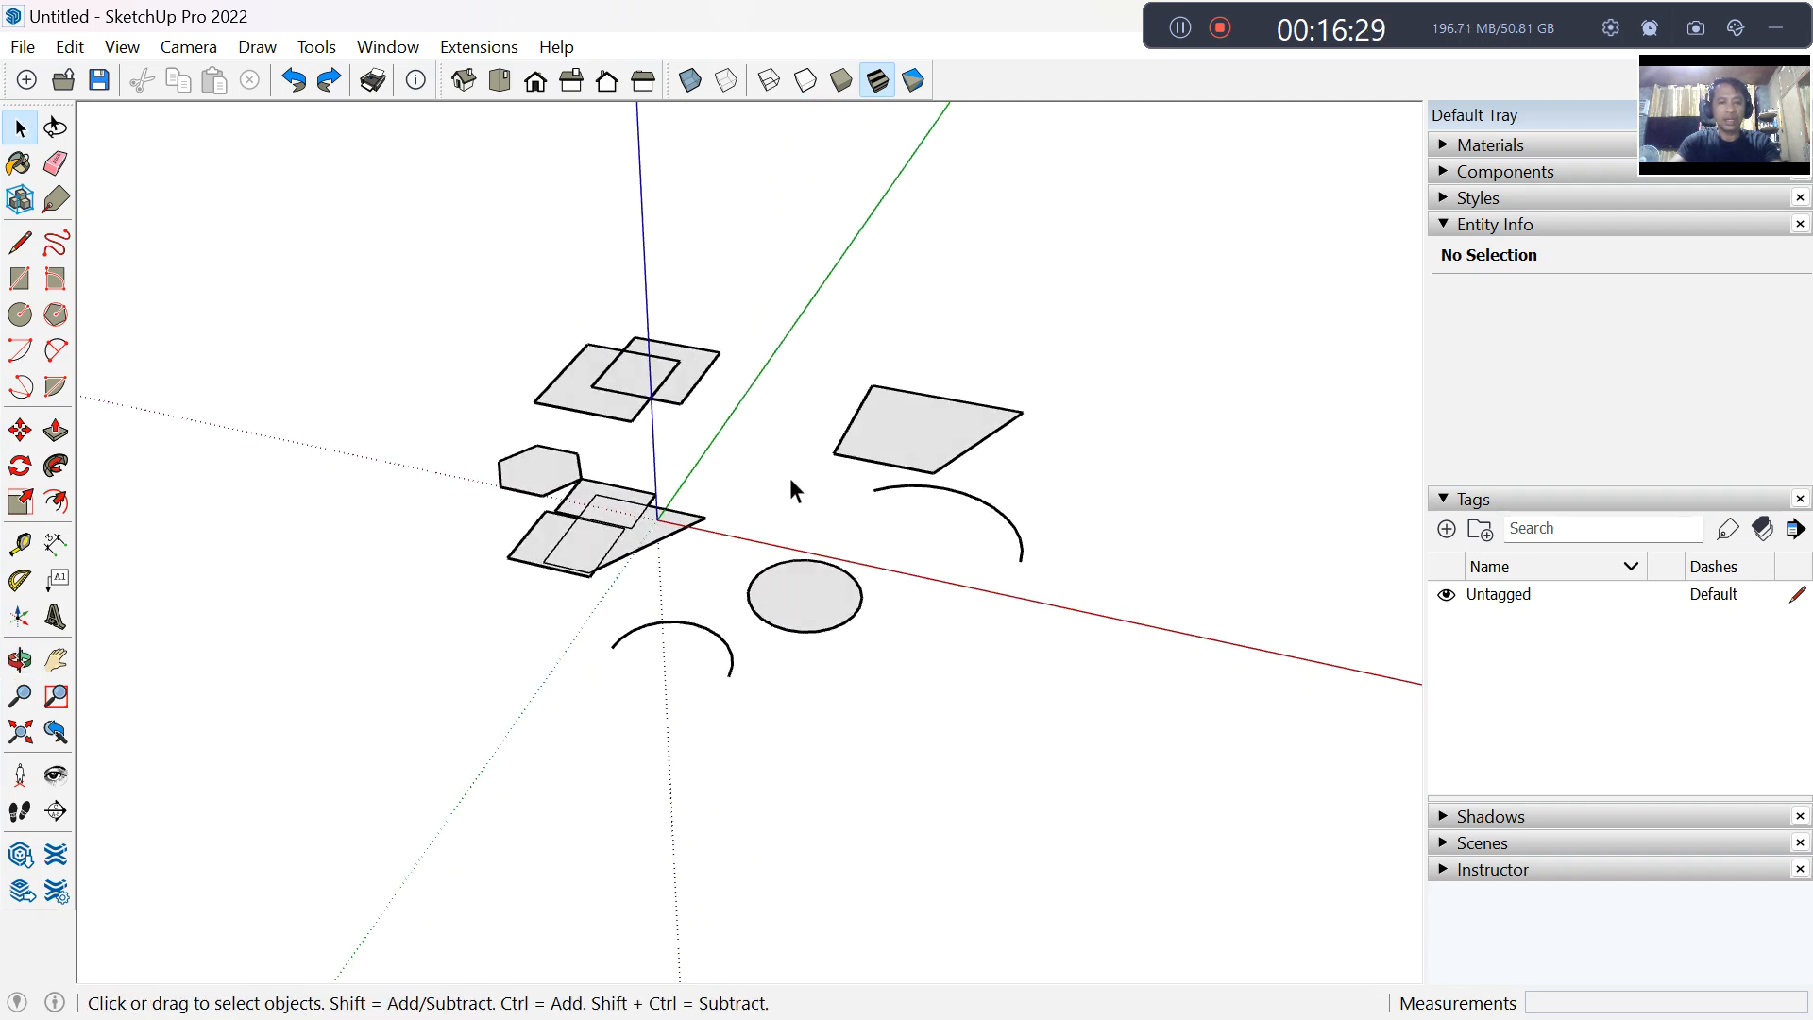
# Step: Zoom in slightly and orbit around the shapes to a low-angle view with the red axis running towards the viewer
pyautogui.scroll(2, 763, 466)
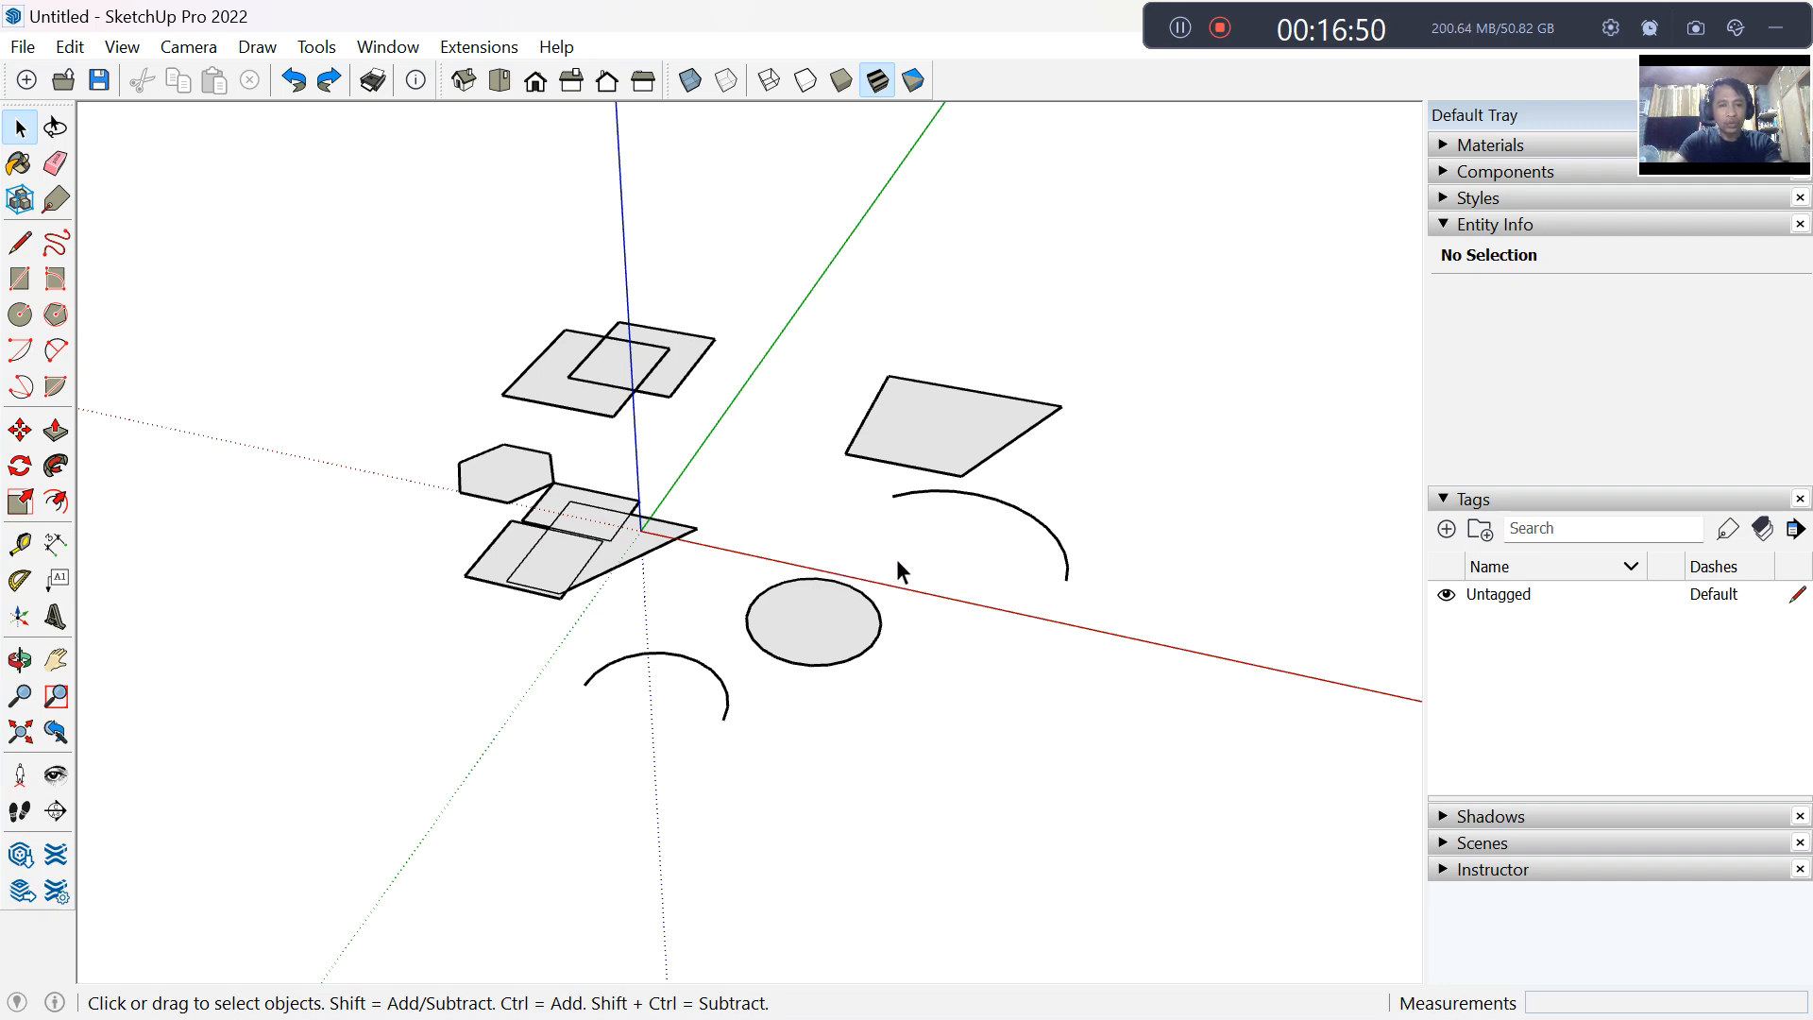
pyautogui.moveTo(886, 566); pyautogui.dragTo(895, 682, button='middle')
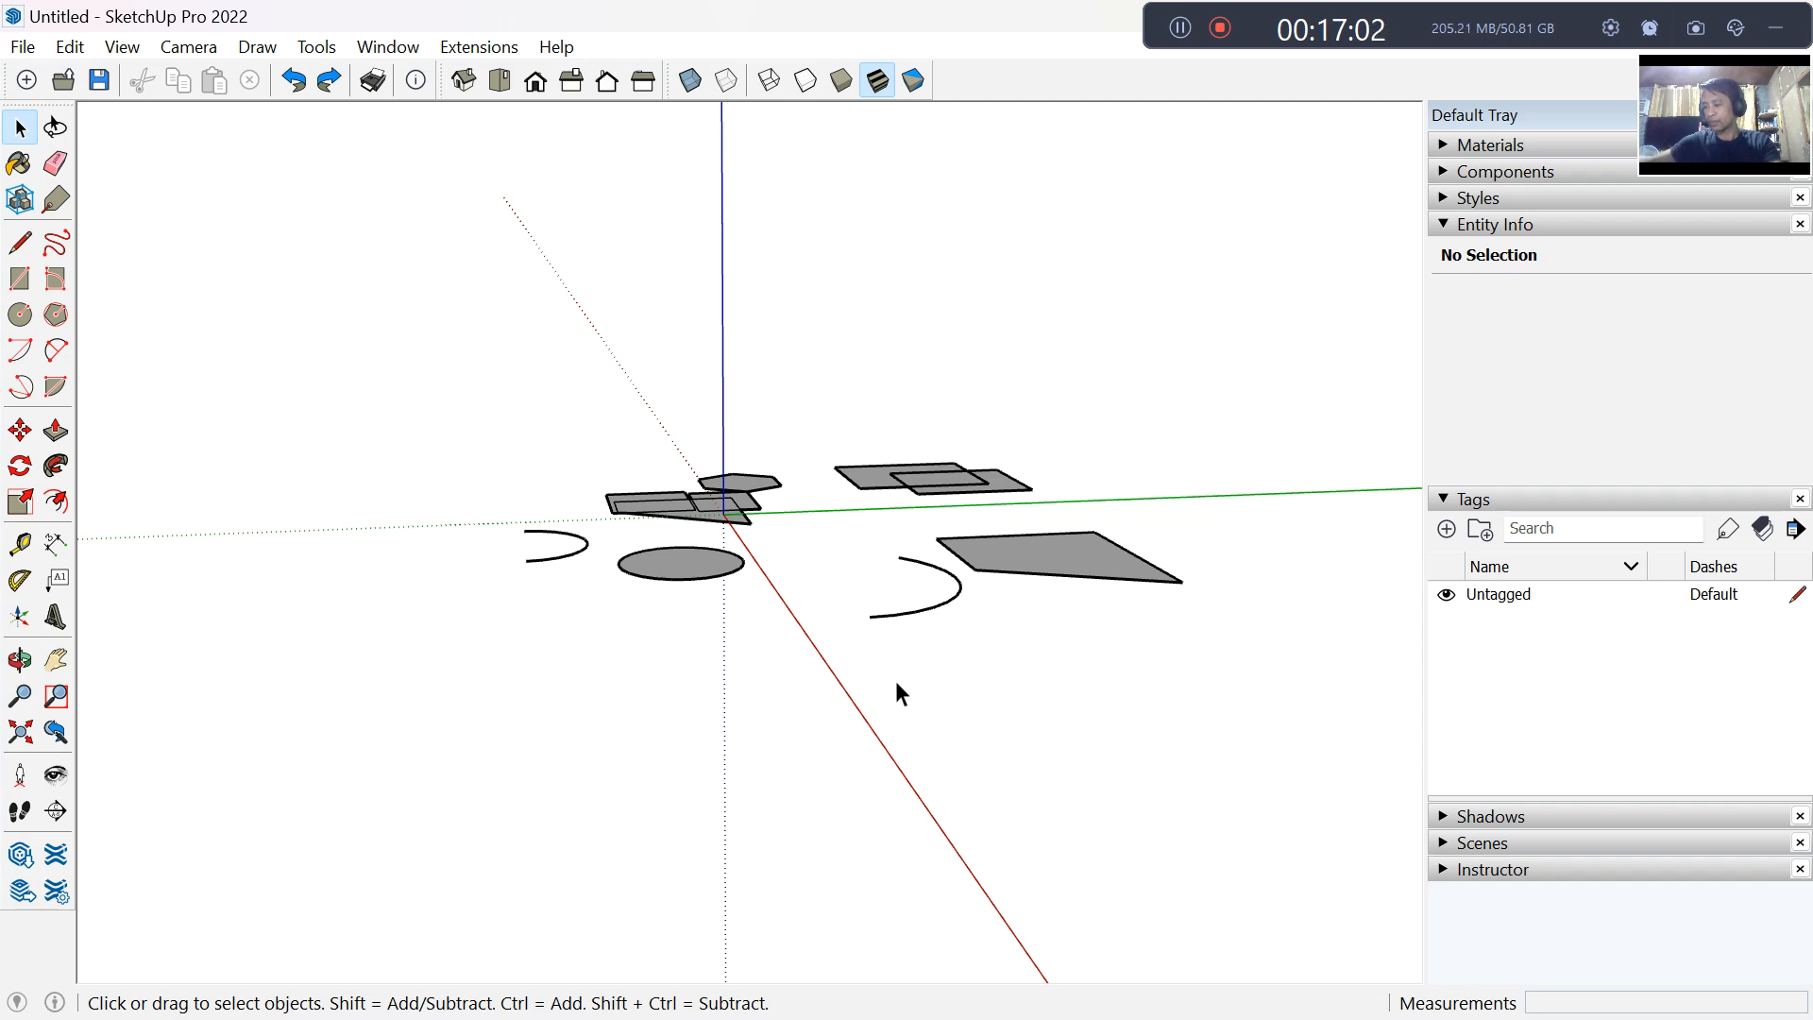
pyautogui.moveTo(893, 683); pyautogui.dragTo(937, 740, button='middle')
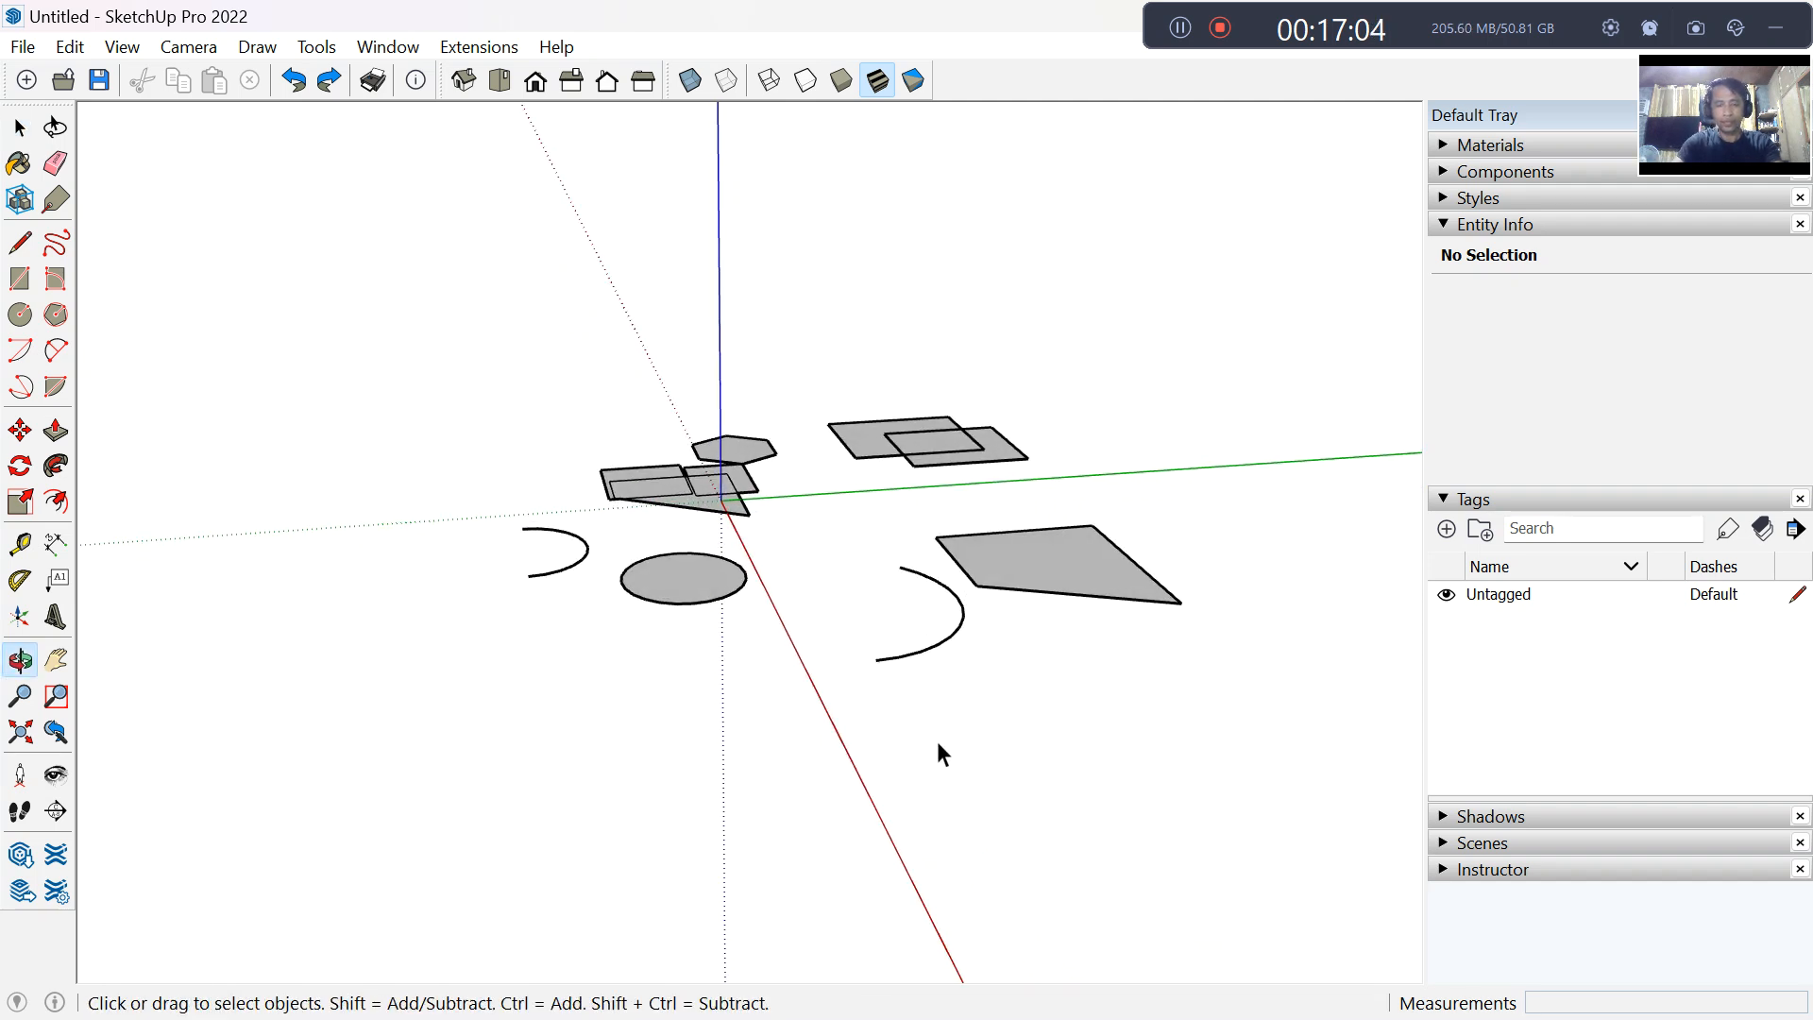